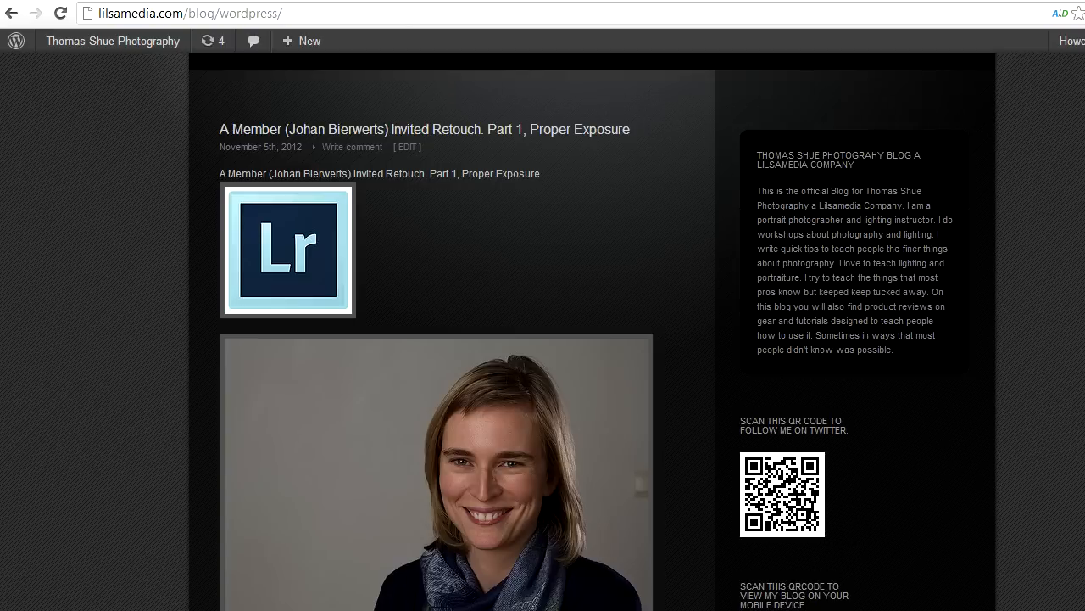
Review the before and after portraits in the blog post about proper exposure.
scroll(542, 330, down, 4)
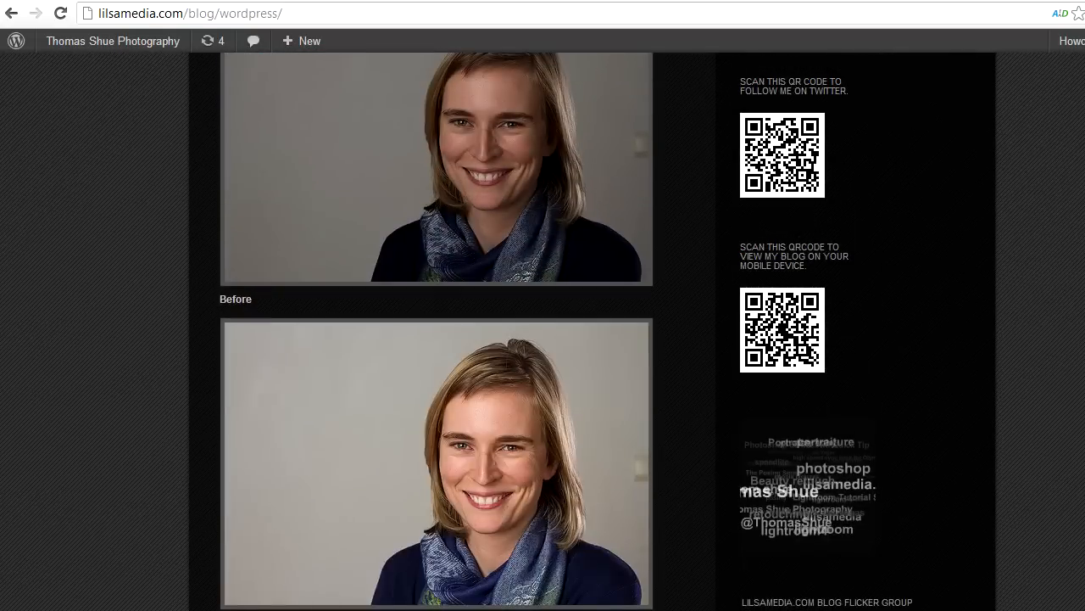
scroll(543, 331, up, 2)
scroll(543, 330, down, 4)
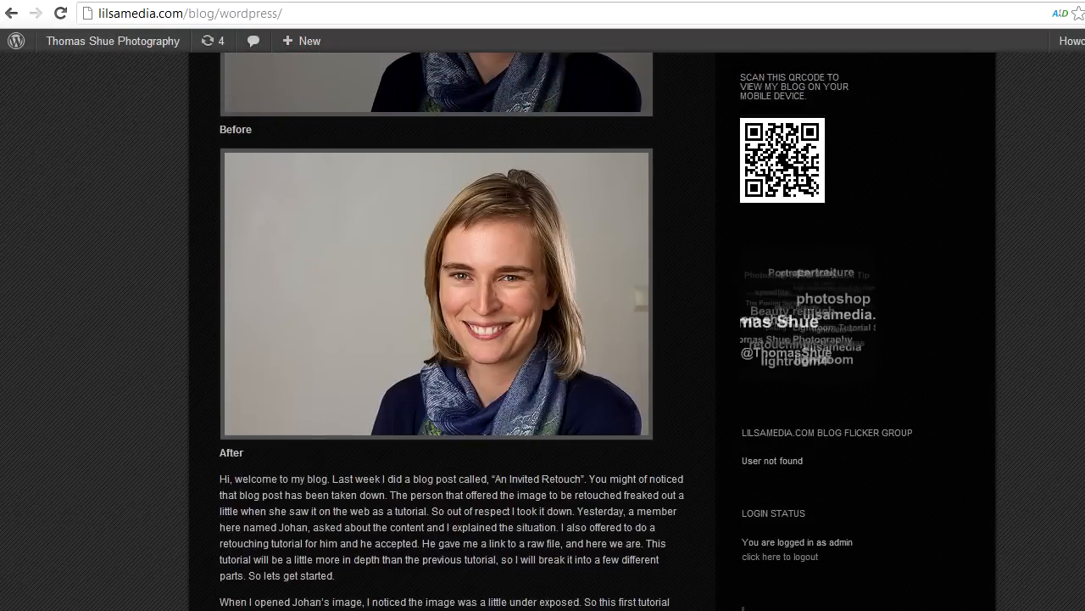
scroll(451, 331, up, 4)
scroll(451, 331, down, 3)
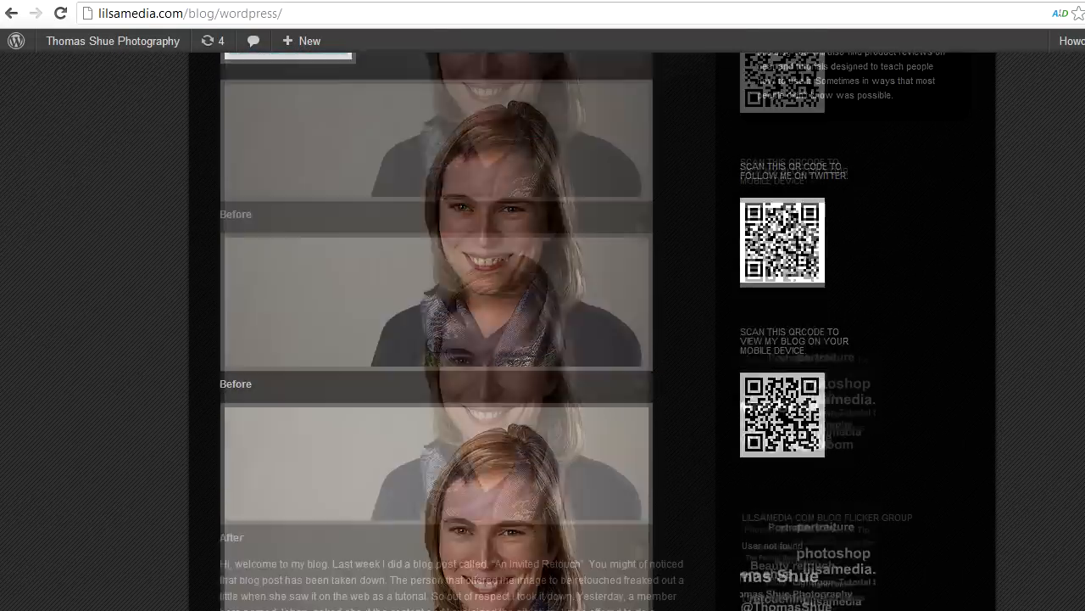
scroll(451, 331, down, 3)
scroll(451, 331, up, 4)
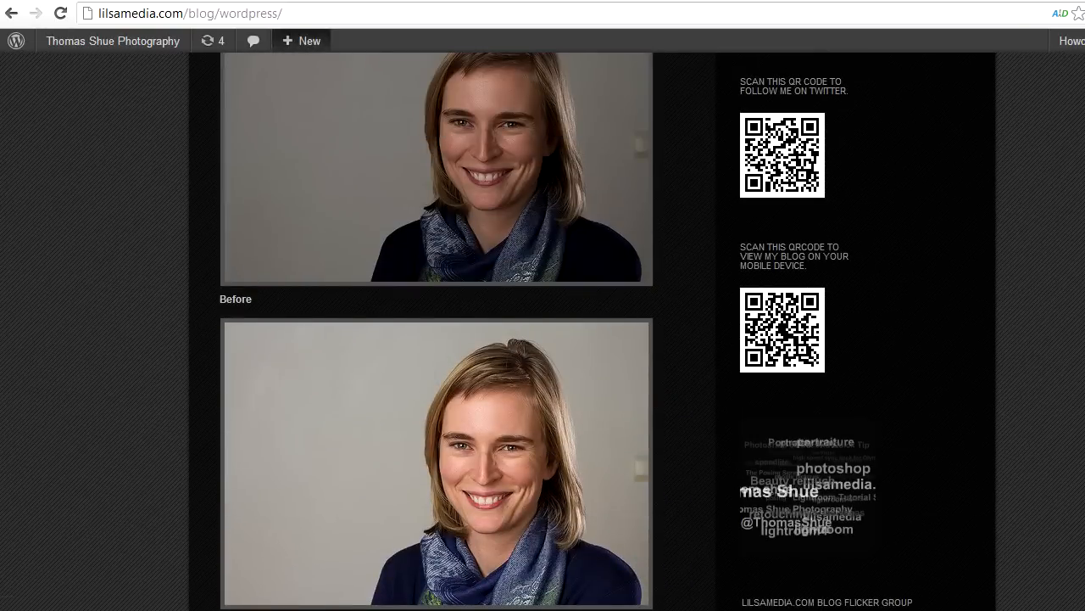
Switch to Lightroom and compare the exposure-corrected portrait, second in the filmstrip, with the finished retouch, fourth in the filmstrip.
key(super+Down)
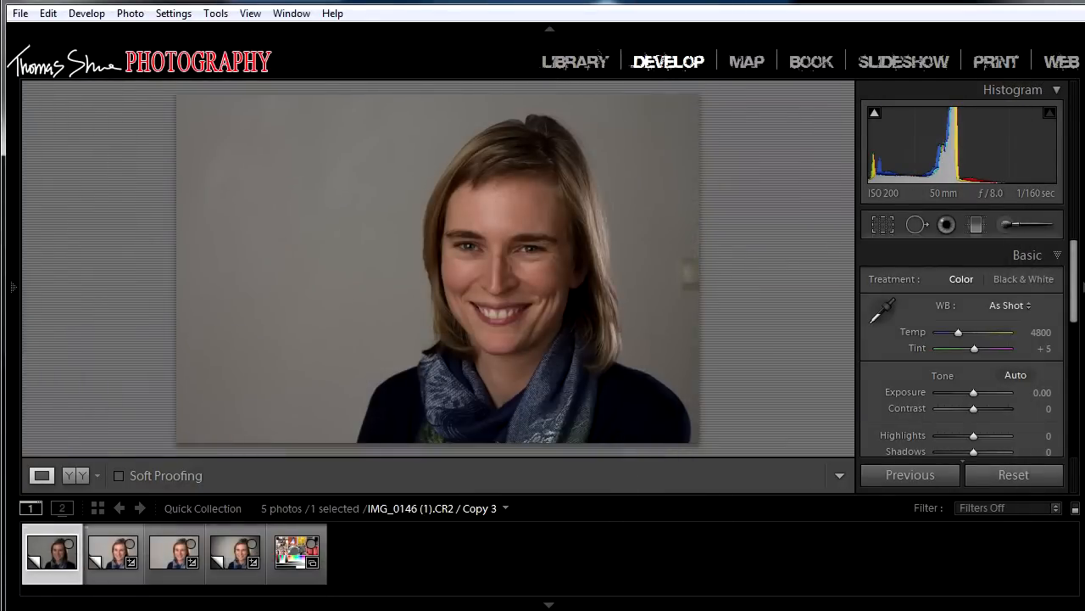
click(112, 553)
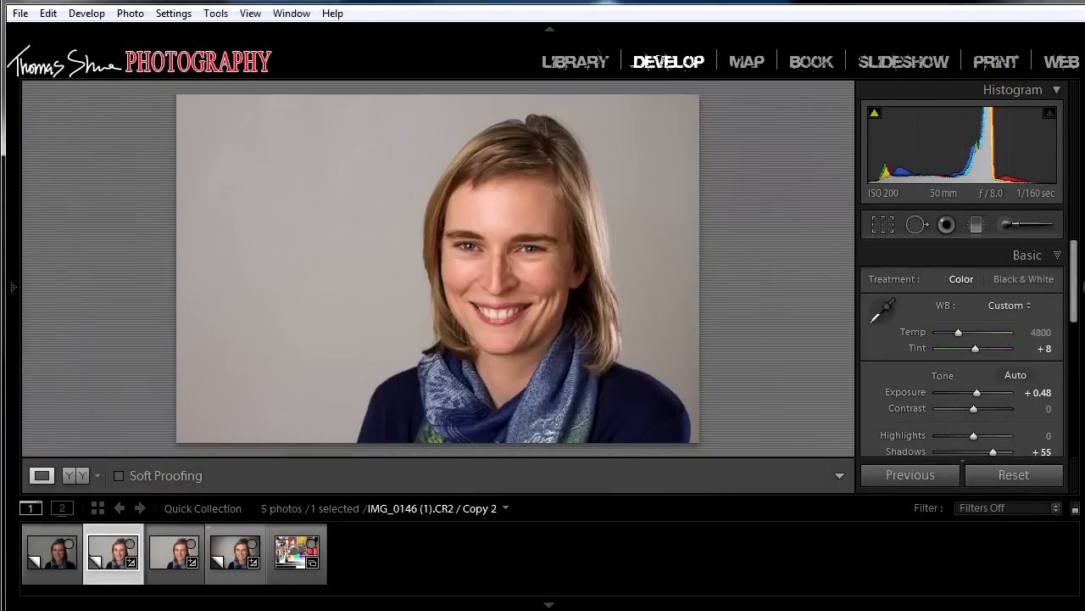
click(233, 558)
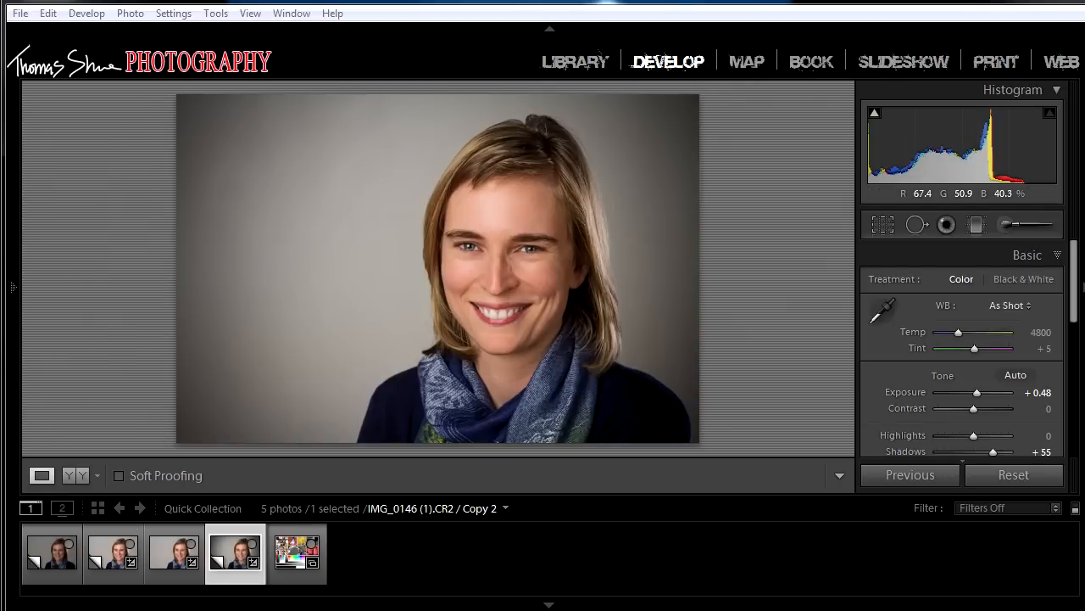
Examine the finished retouch close up, checking the nose, eyes, cheeks, mouth and chin.
click(498, 276)
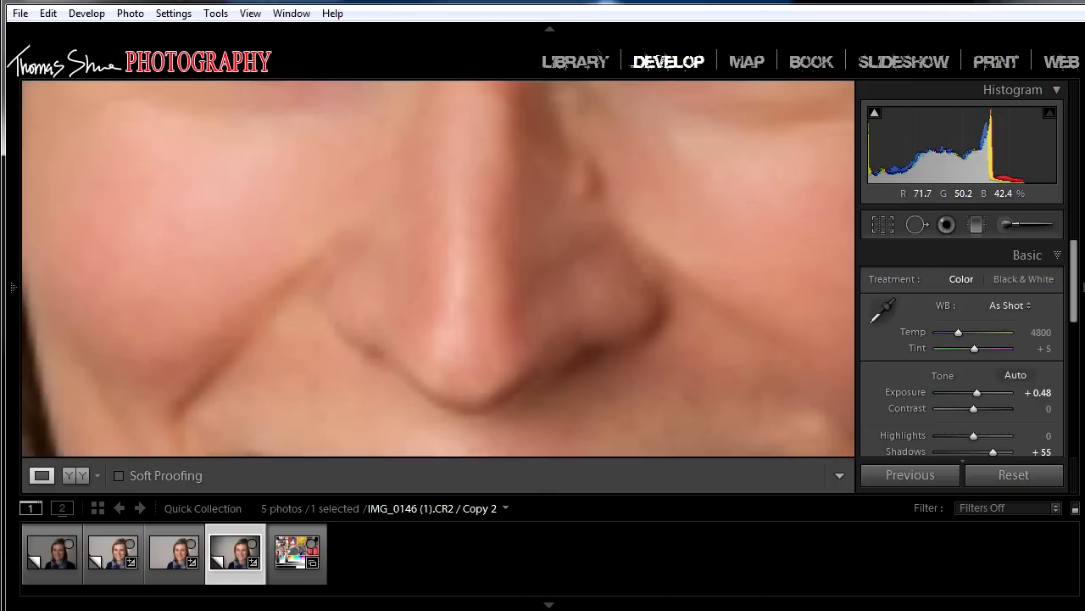
drag(499, 212, 432, 428)
drag(512, 284, 520, 143)
drag(602, 216, 390, 319)
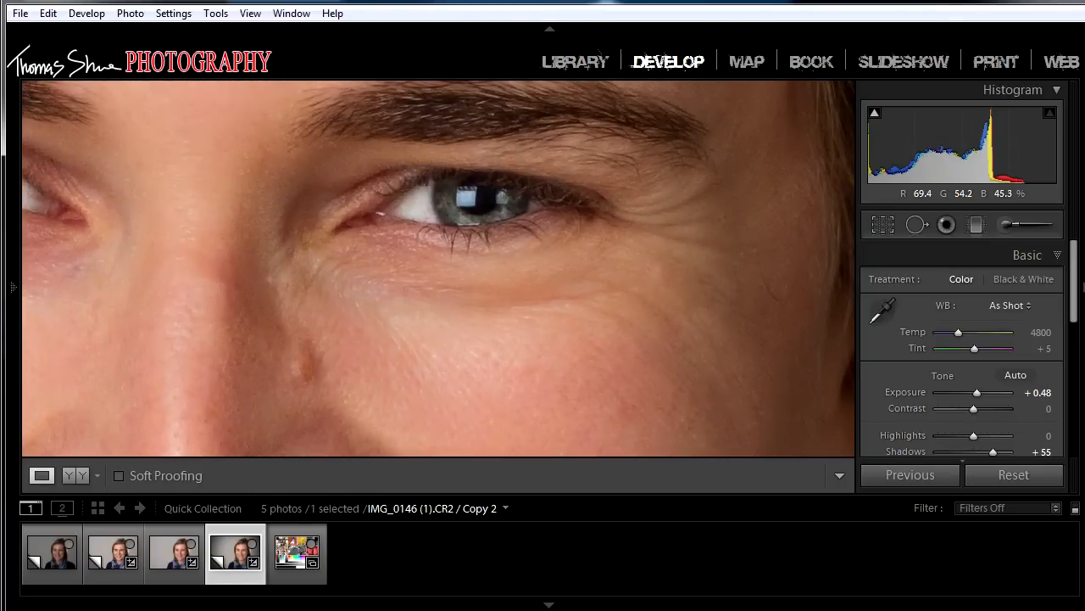
drag(356, 271, 604, 354)
drag(509, 203, 478, 385)
mouse_move(487, 161)
mouse_down()
mouse_move(462, 398)
mouse_move(475, 103)
mouse_up()
mouse_move(479, 364)
mouse_down()
mouse_move(498, 203)
mouse_move(636, 323)
mouse_up()
drag(593, 0, 594, 10)
drag(530, 348, 470, 212)
mouse_move(479, 373)
mouse_down()
mouse_move(490, 166)
mouse_move(496, 213)
mouse_up()
mouse_move(551, 361)
mouse_down()
mouse_move(401, 375)
mouse_move(367, 289)
mouse_up()
mouse_move(382, 374)
mouse_down()
mouse_move(439, 232)
mouse_move(568, 169)
mouse_up()
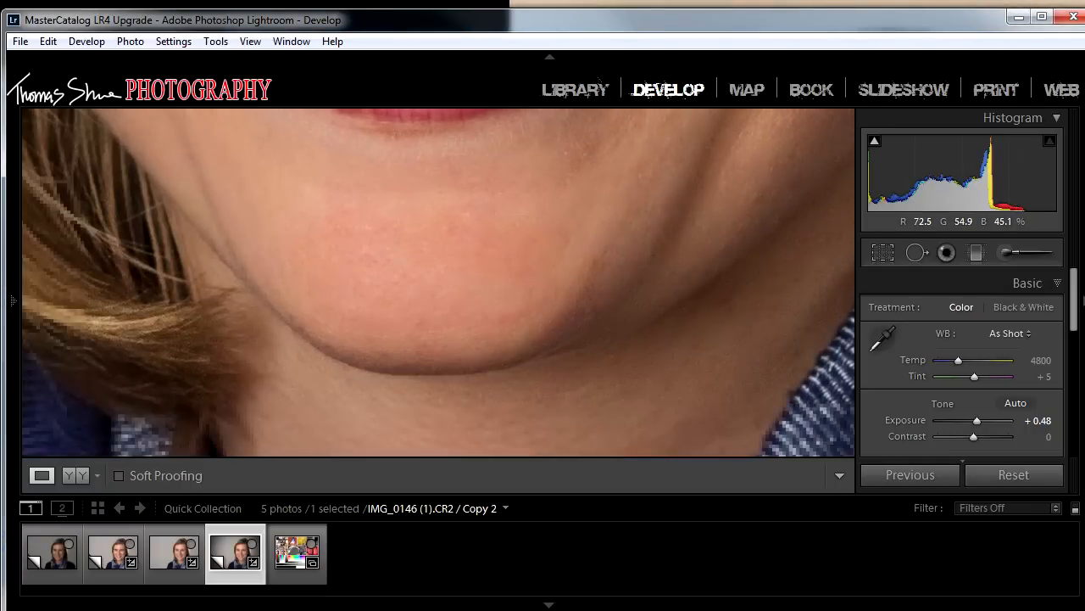
drag(508, 246, 571, 332)
drag(547, 237, 609, 240)
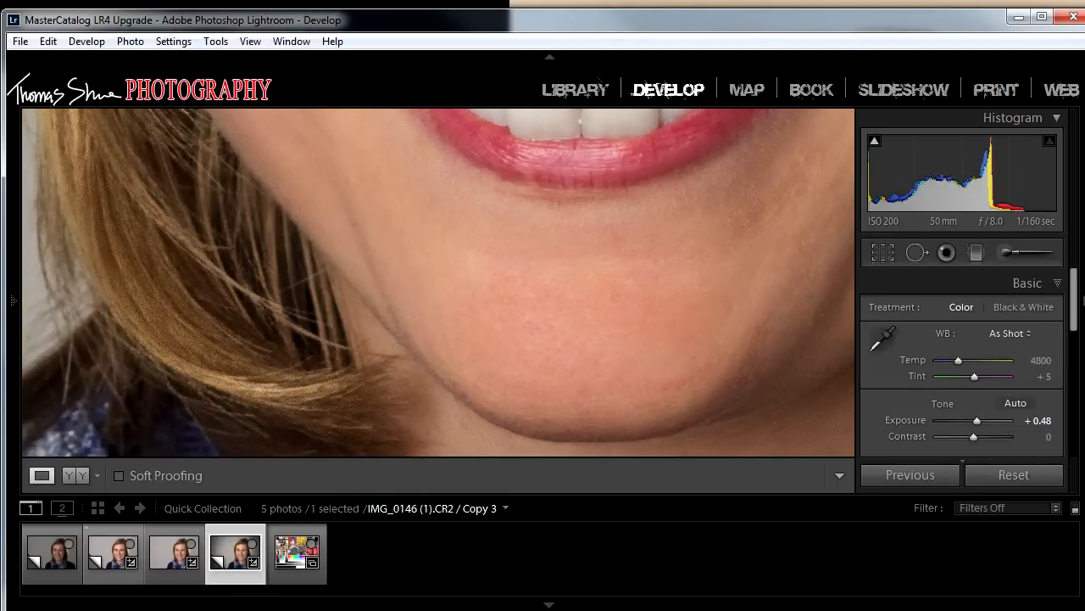
Examine the skin on the unretouched second filmstrip photo close up, from the mouth to the eyes, forehead and hairline.
click(113, 553)
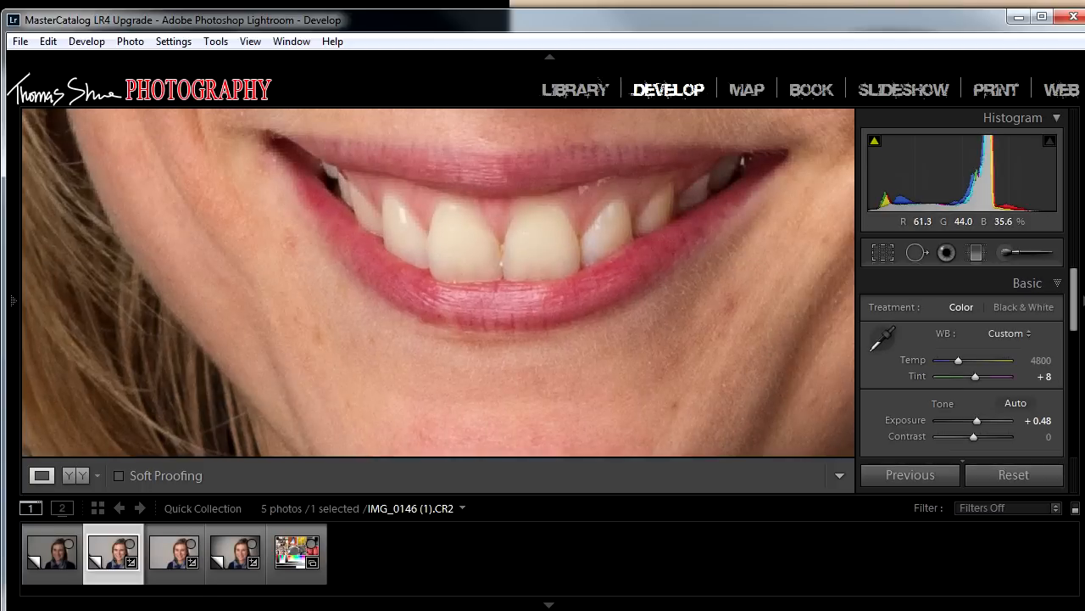
drag(543, 216, 500, 349)
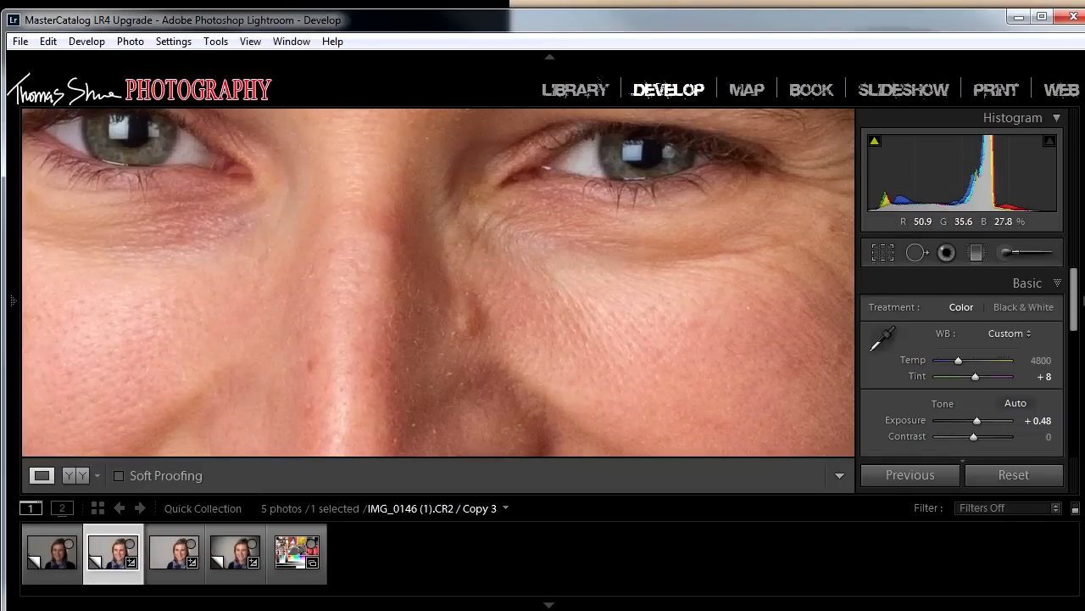
drag(534, 416, 532, 331)
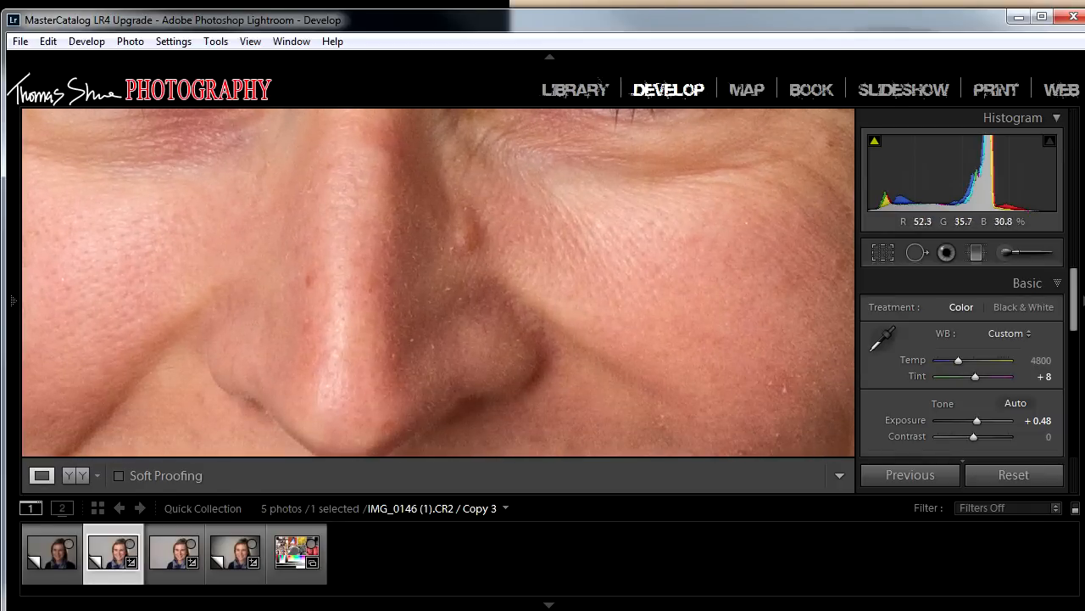
drag(381, 196, 564, 355)
drag(560, 216, 550, 381)
drag(543, 280, 492, 355)
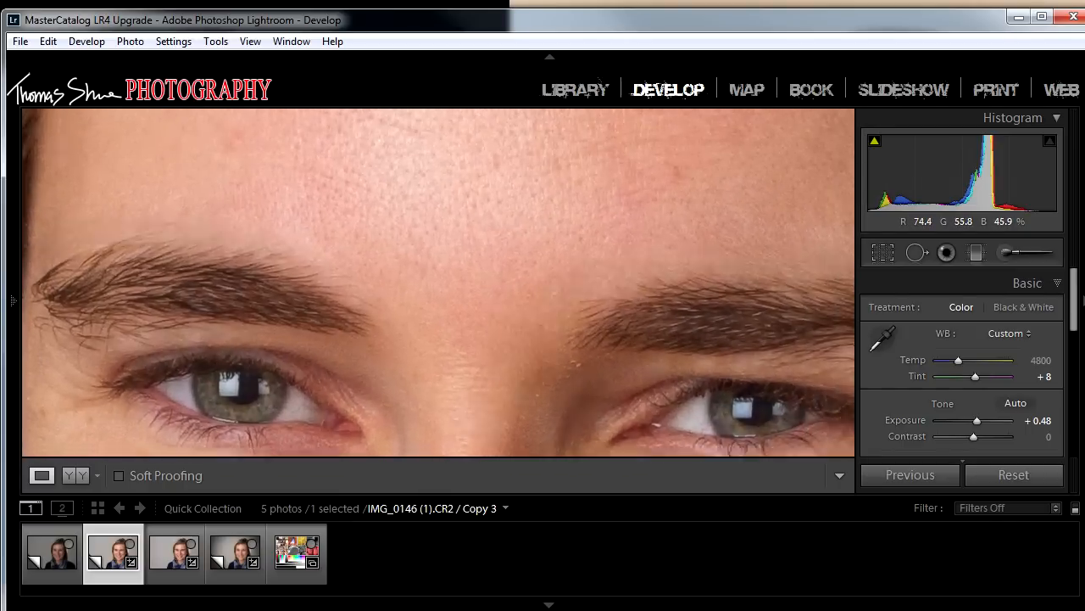
drag(576, 373, 508, 245)
drag(670, 246, 461, 347)
drag(424, 212, 299, 376)
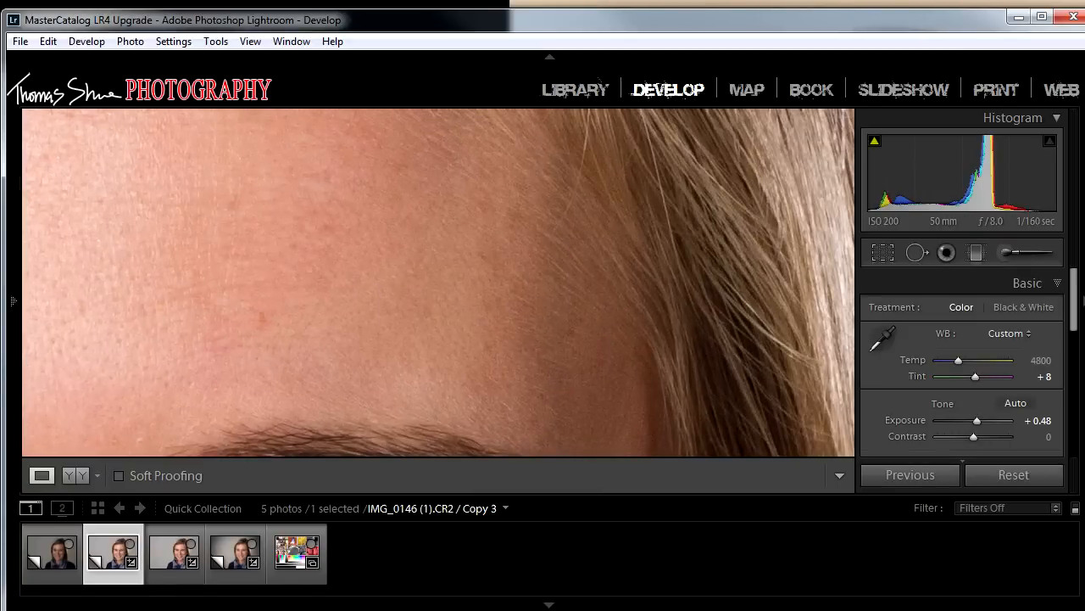
Show the Navigator and compare the face in the unretouched second photo with the finished retouch at 1:4 zoom.
click(12, 301)
click(287, 120)
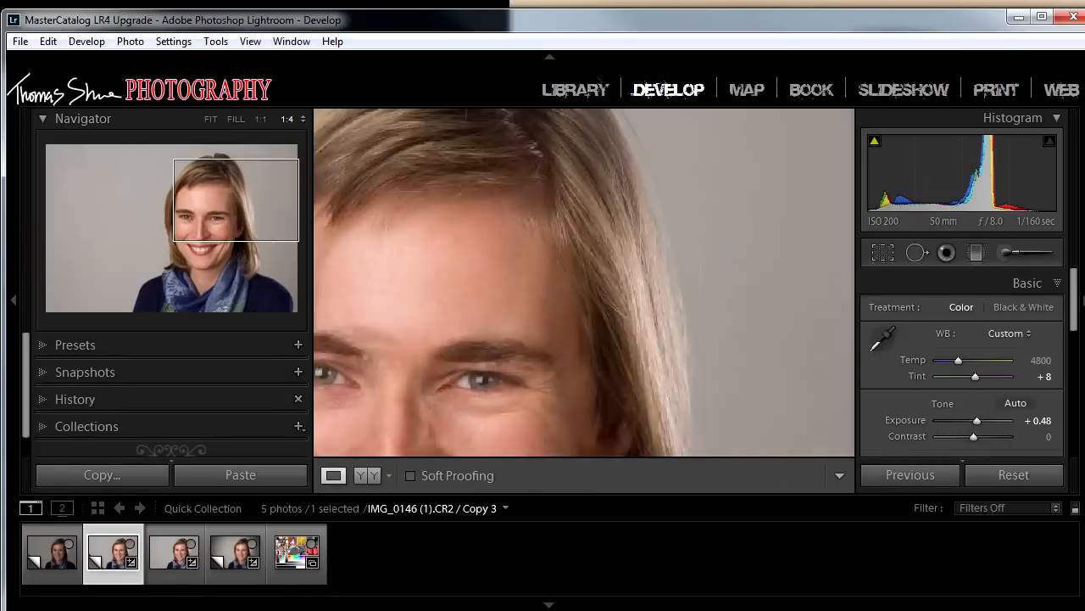
drag(451, 395, 560, 353)
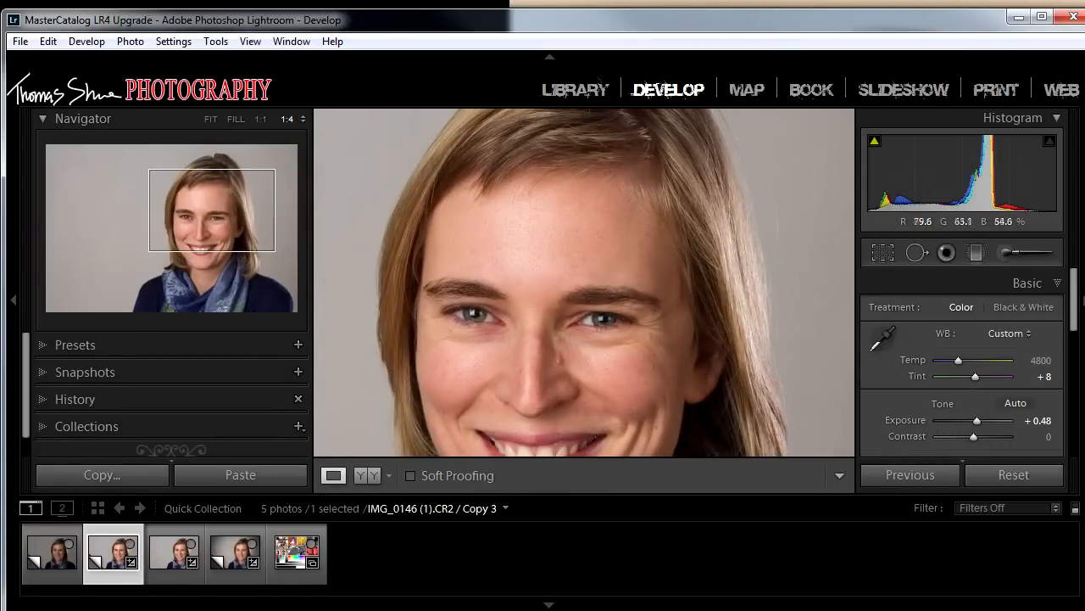
click(235, 552)
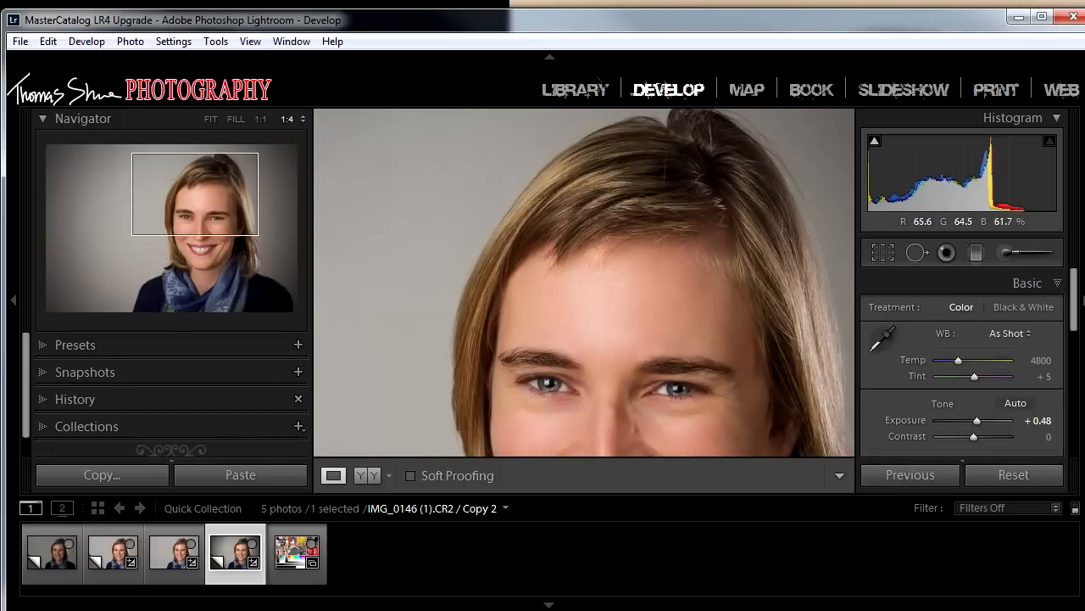
drag(593, 339, 502, 180)
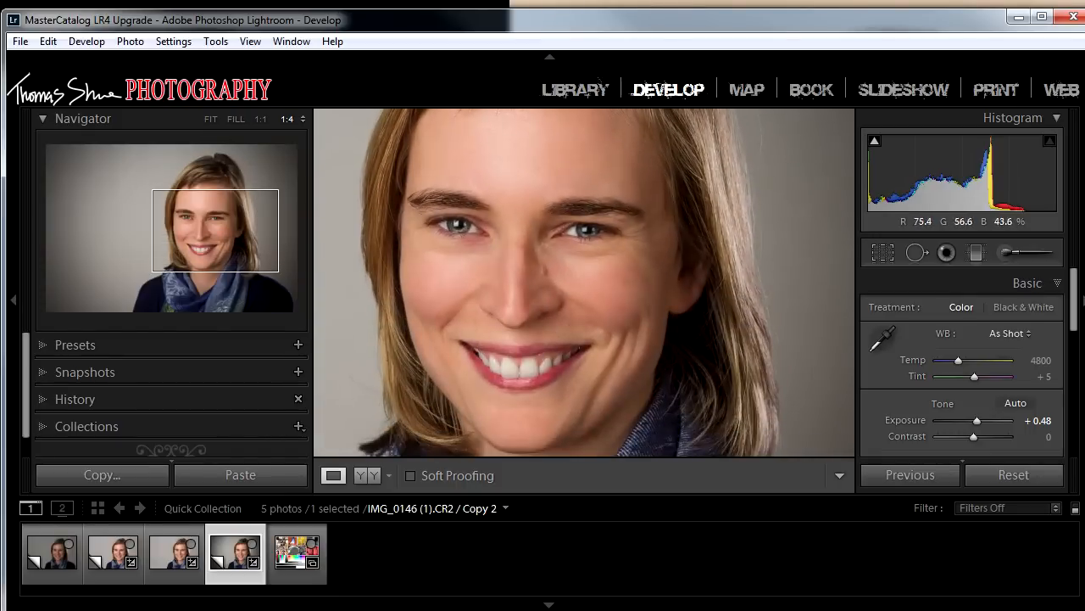
click(580, 361)
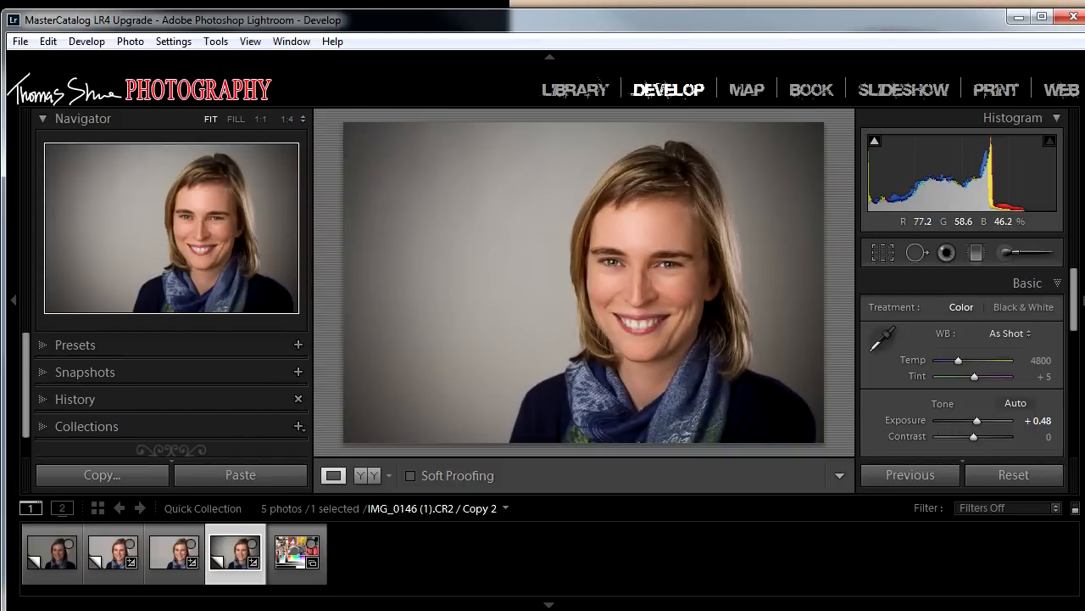
Compare the teeth at 1:1 zoom between the finished retouch and the third filmstrip photo.
click(622, 309)
click(260, 119)
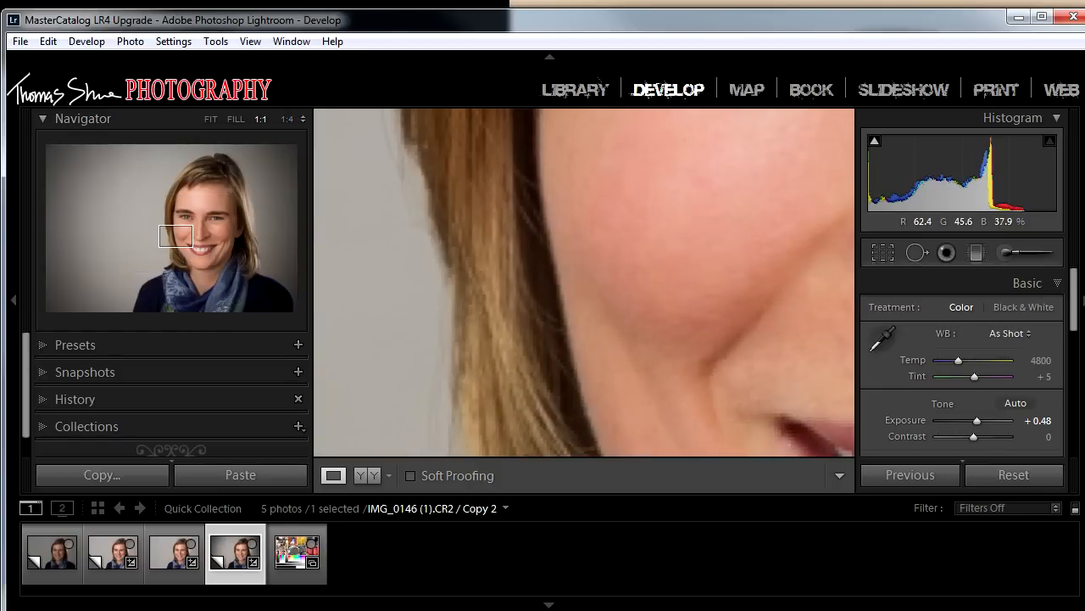
drag(670, 314, 508, 261)
drag(712, 339, 468, 218)
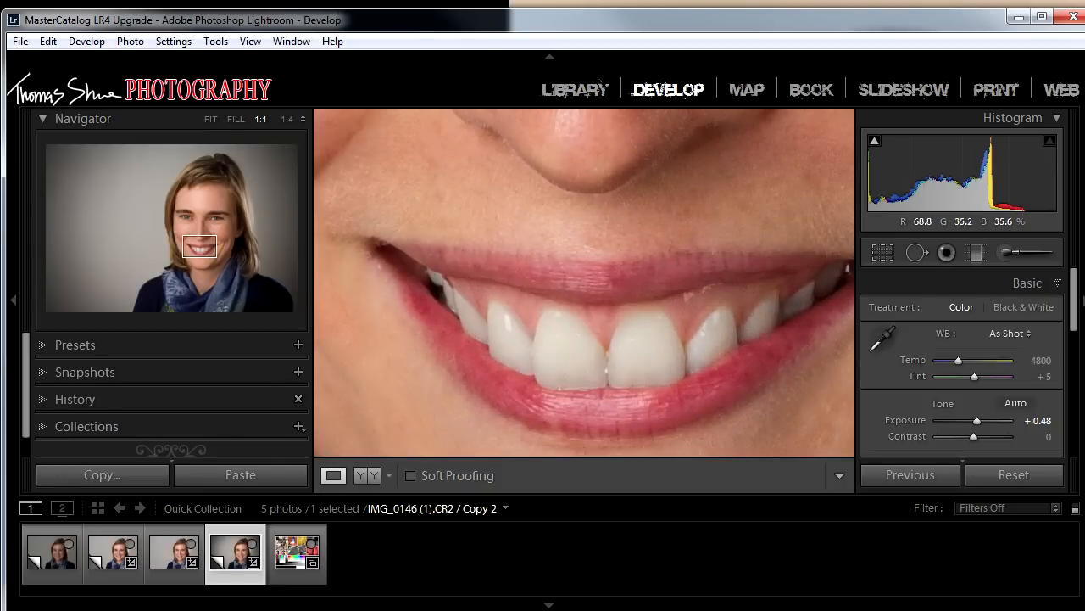
click(174, 552)
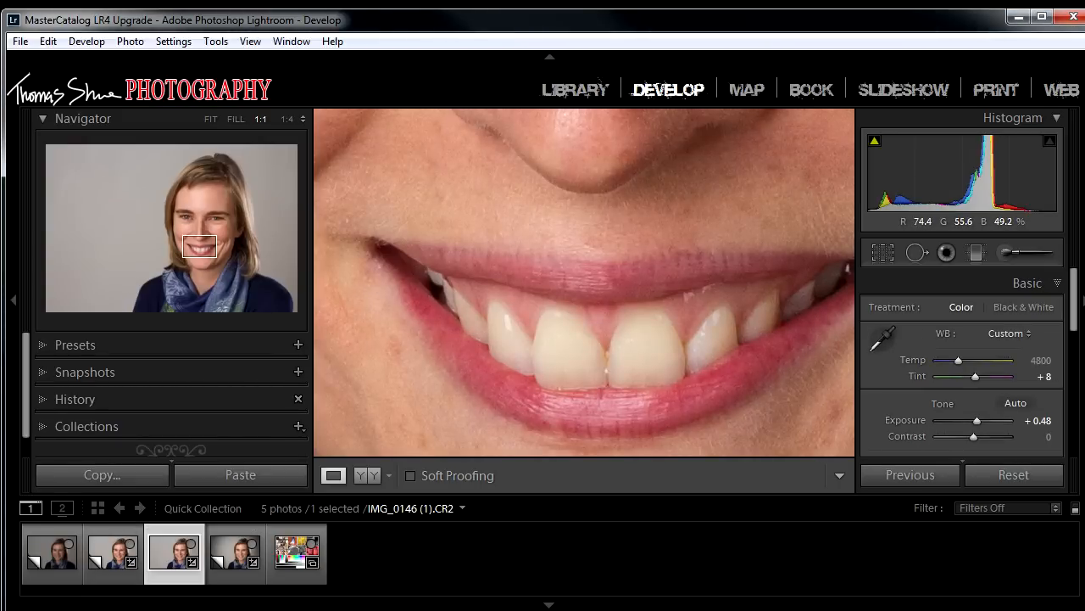
click(586, 254)
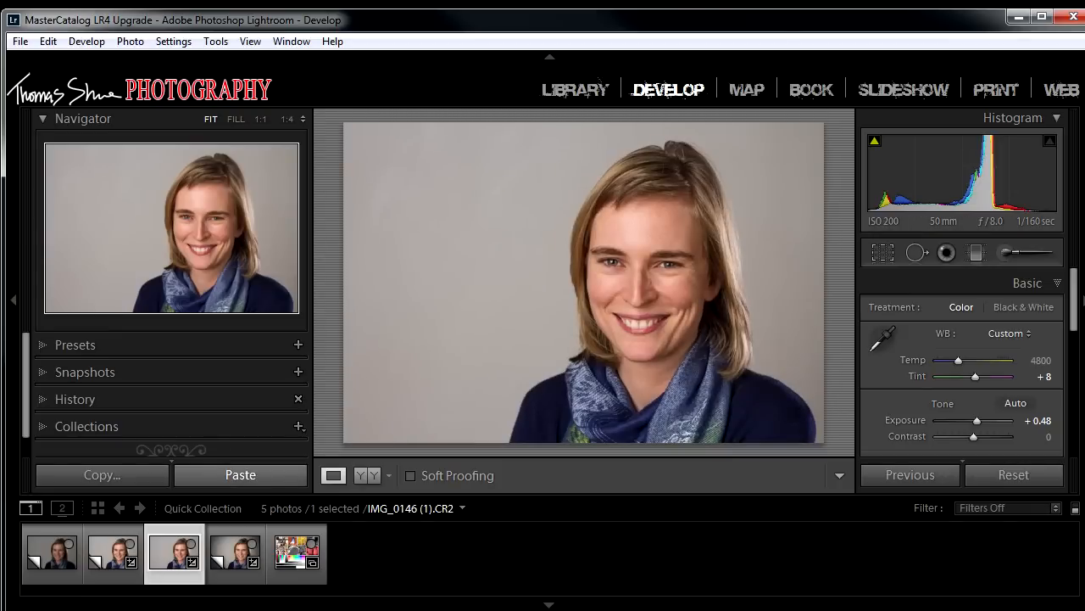
click(240, 474)
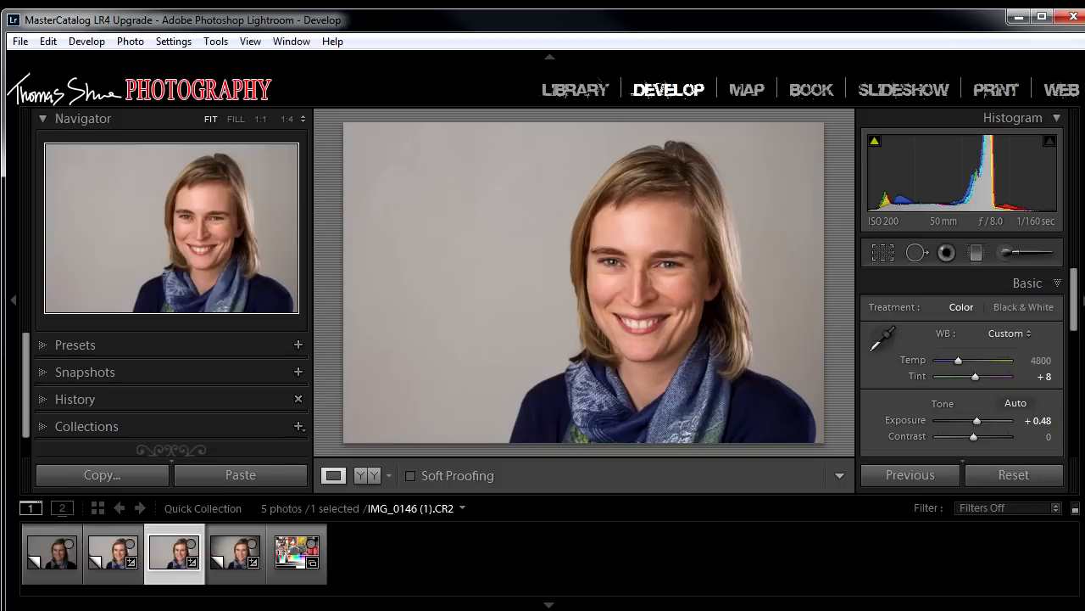
click(644, 280)
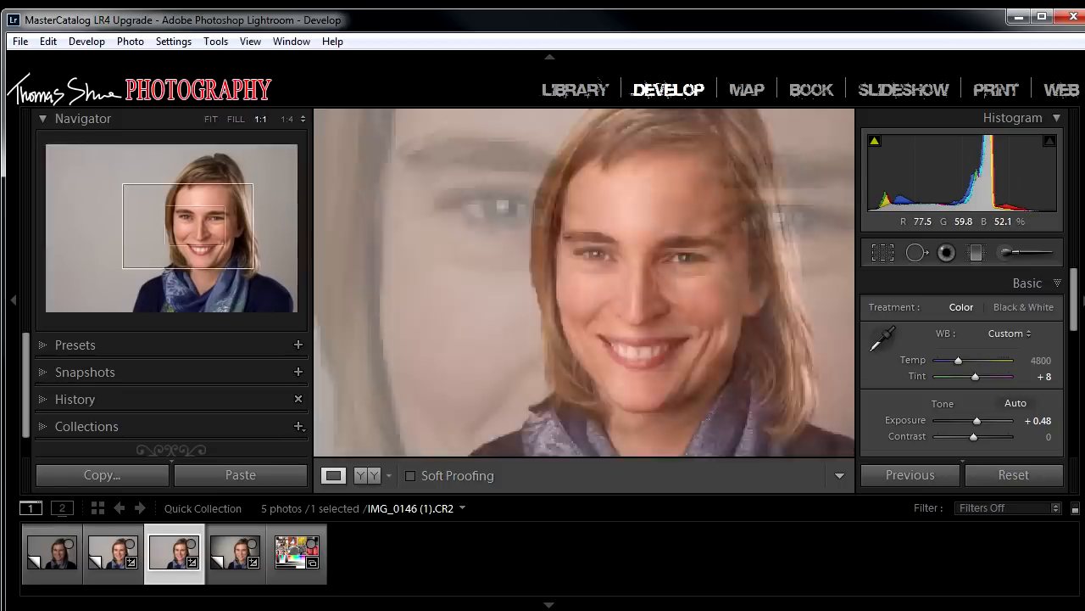
click(645, 280)
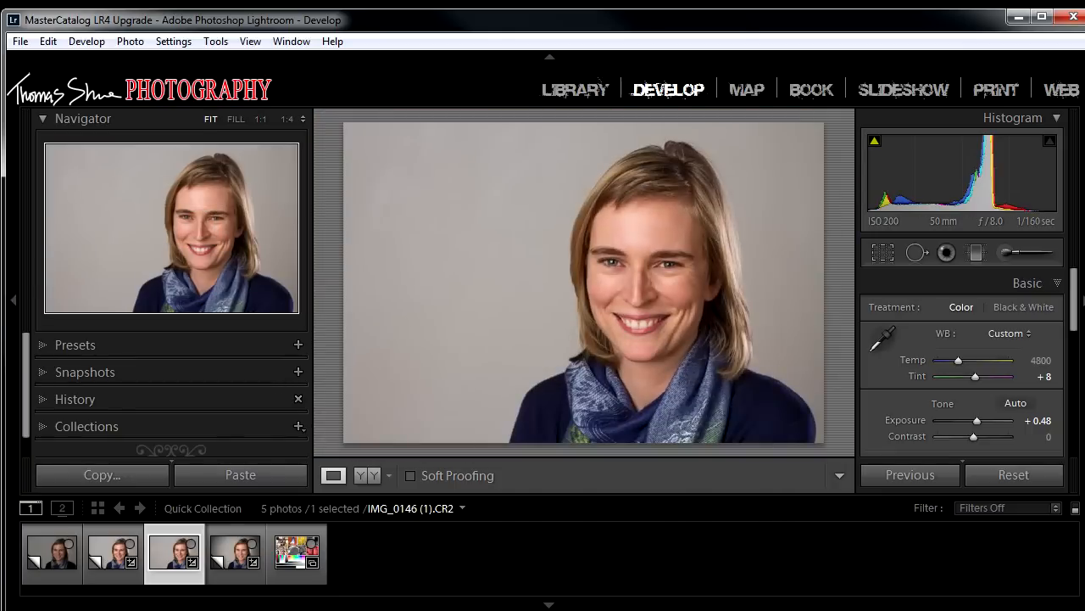
Hide the Navigator and select the second filmstrip photo, the unretouched copy, shown whole in the view.
click(13, 300)
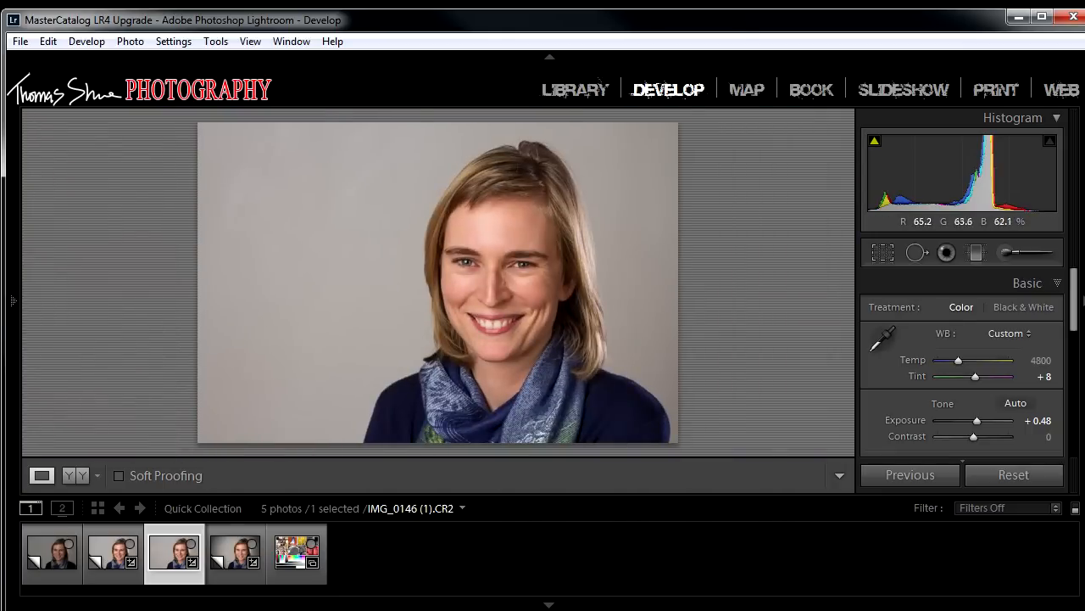
click(112, 551)
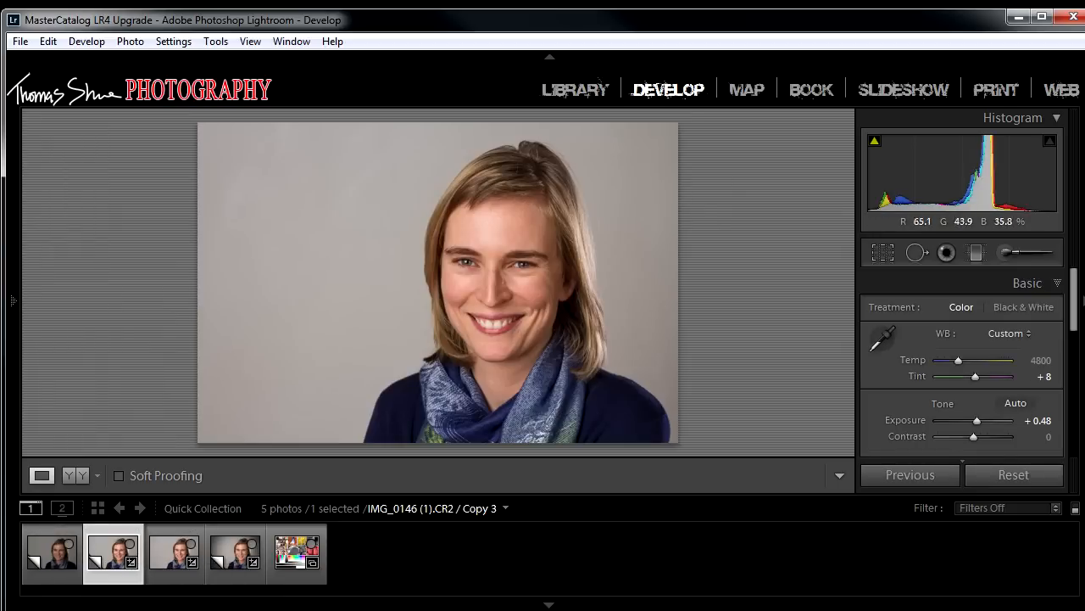
click(491, 277)
drag(490, 276, 470, 134)
click(470, 134)
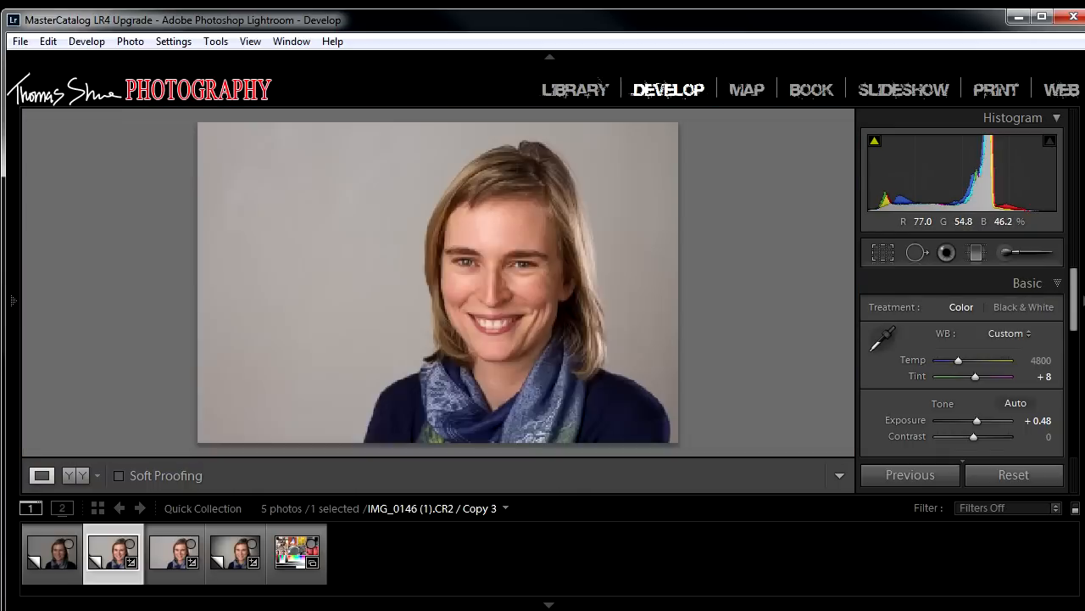
Activate the Adjustment Brush with the 1 TSP Soft Skin Brush effect and check its slider settings.
key(m)
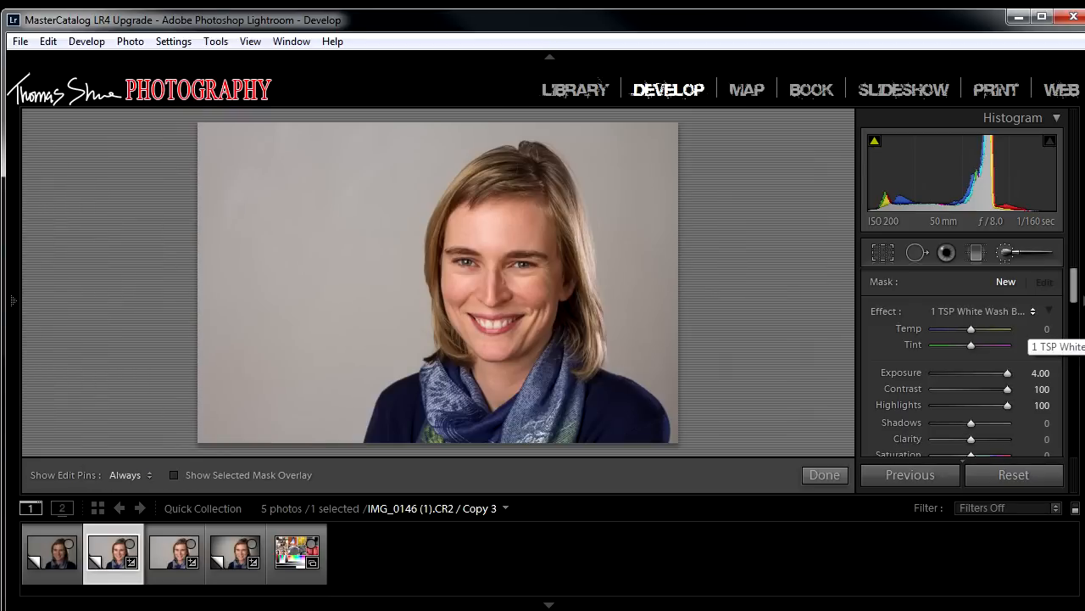
click(984, 311)
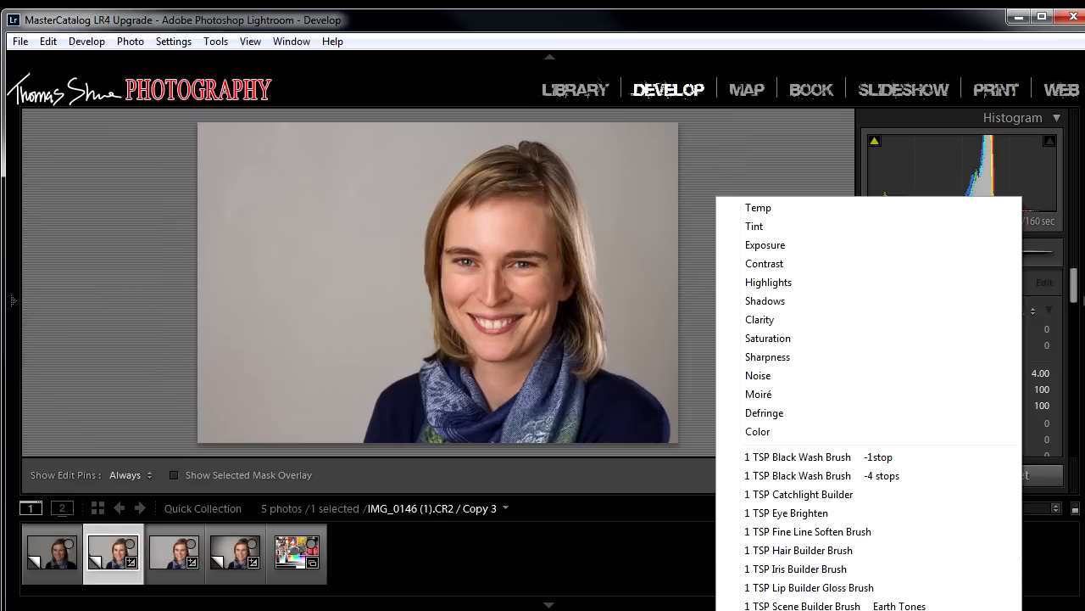
click(814, 609)
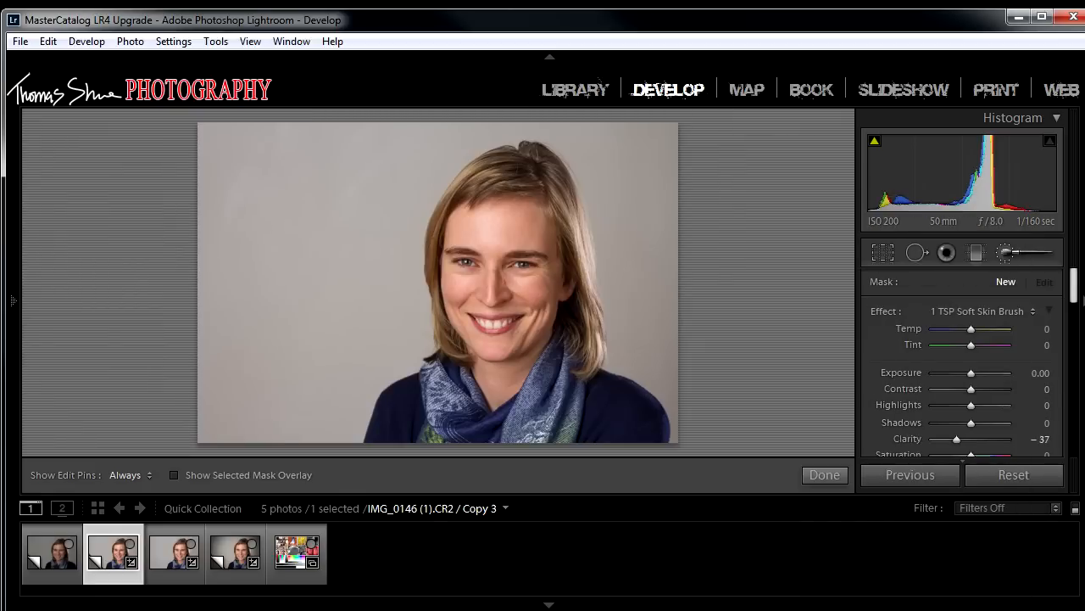
drag(1074, 286, 1074, 302)
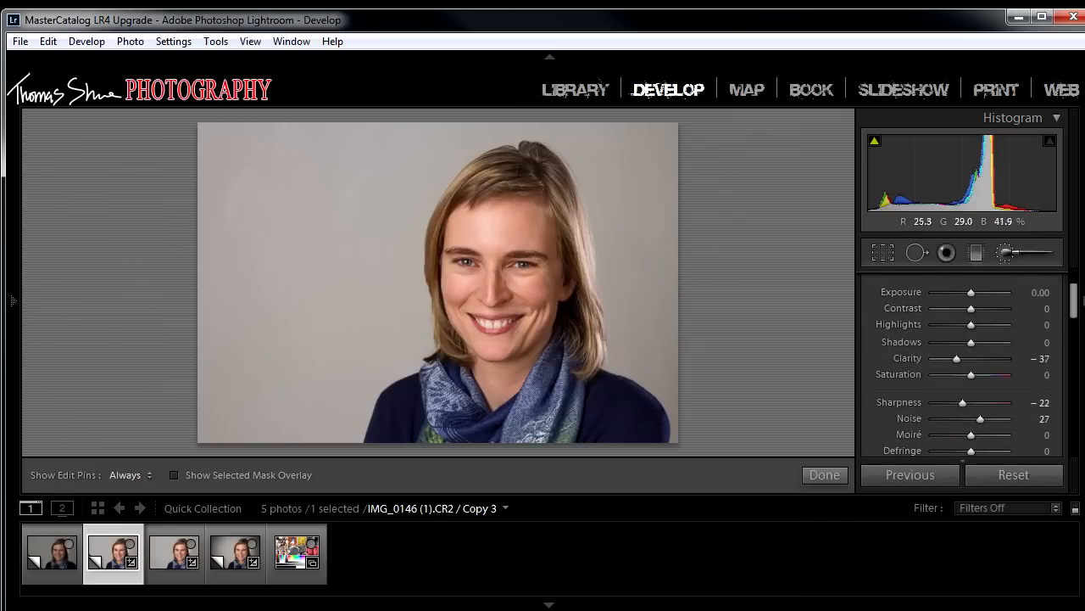
Set the soft skin brush's Flow to 49 and Feather to 45.
drag(1074, 301, 1074, 305)
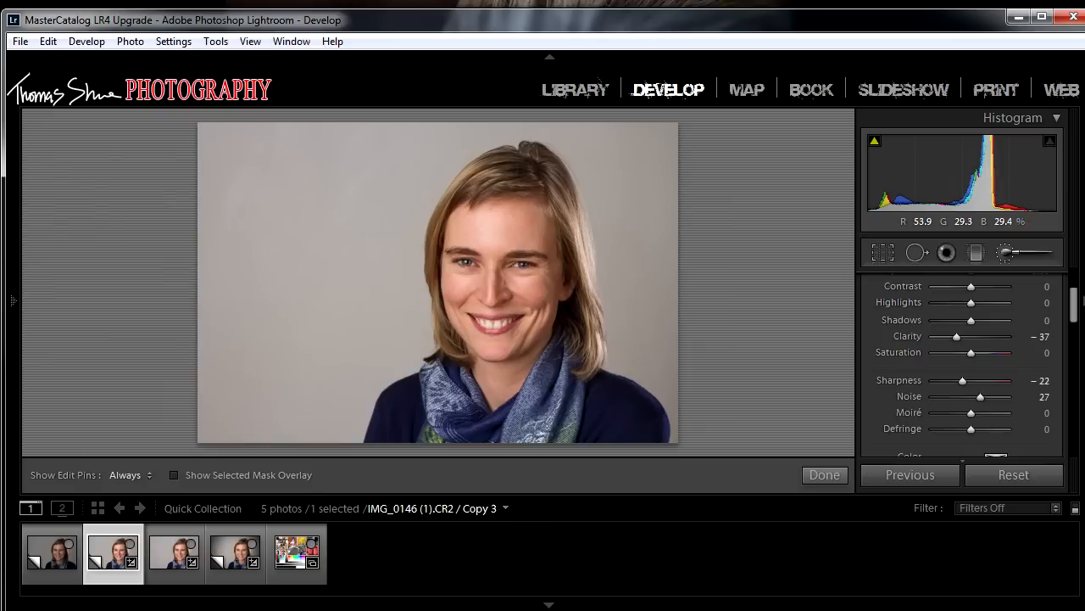
scroll(967, 365, down, 2)
scroll(967, 365, down, 4)
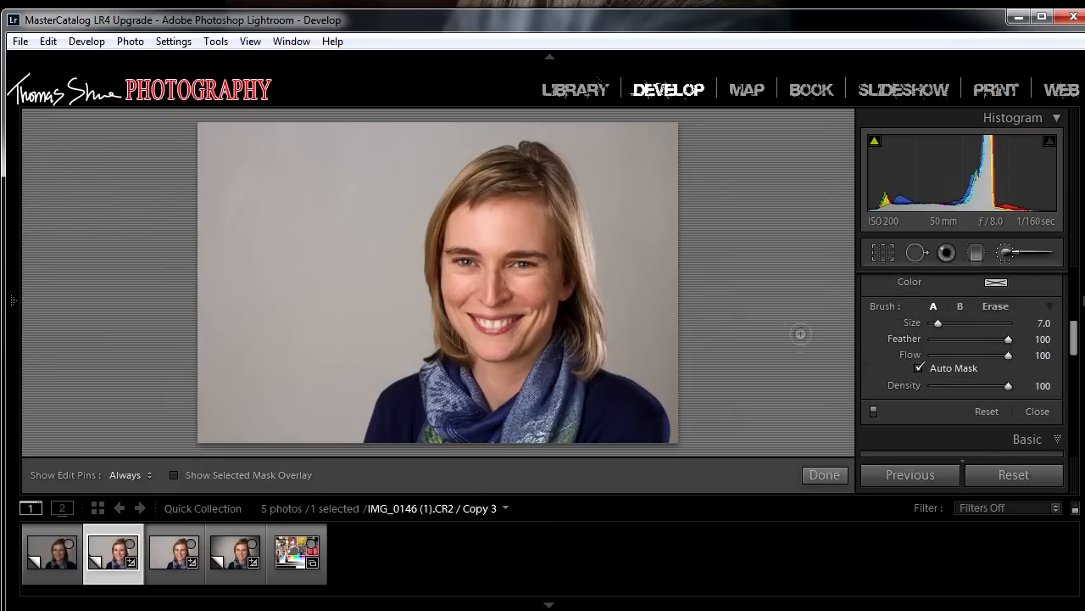
drag(1008, 355, 951, 355)
drag(951, 355, 969, 356)
drag(1008, 339, 967, 340)
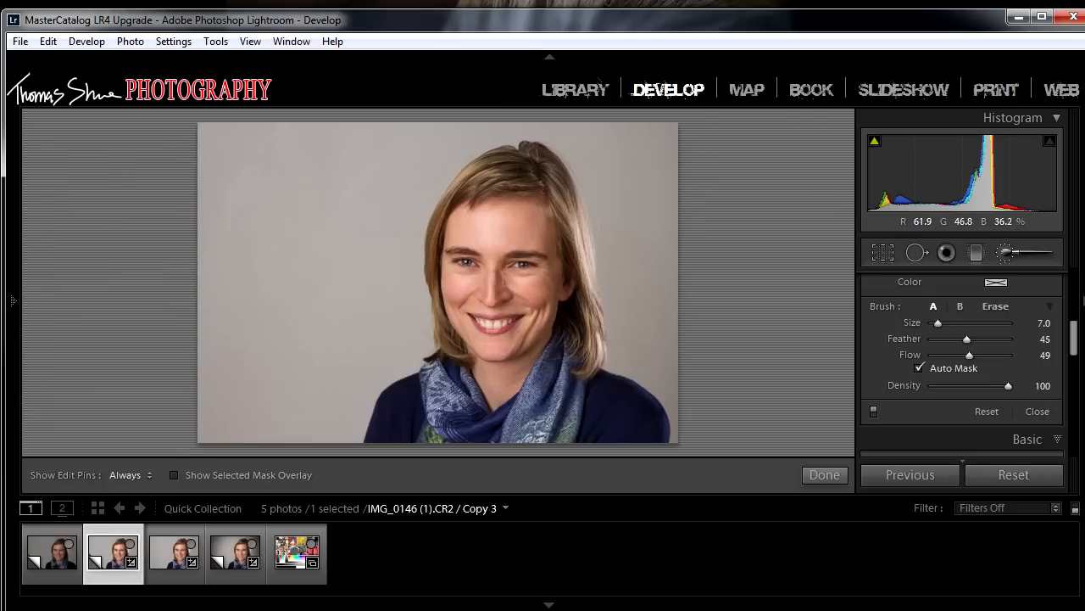
Brush the soft skin effect onto the forehead and show the selected mask overlay.
click(533, 215)
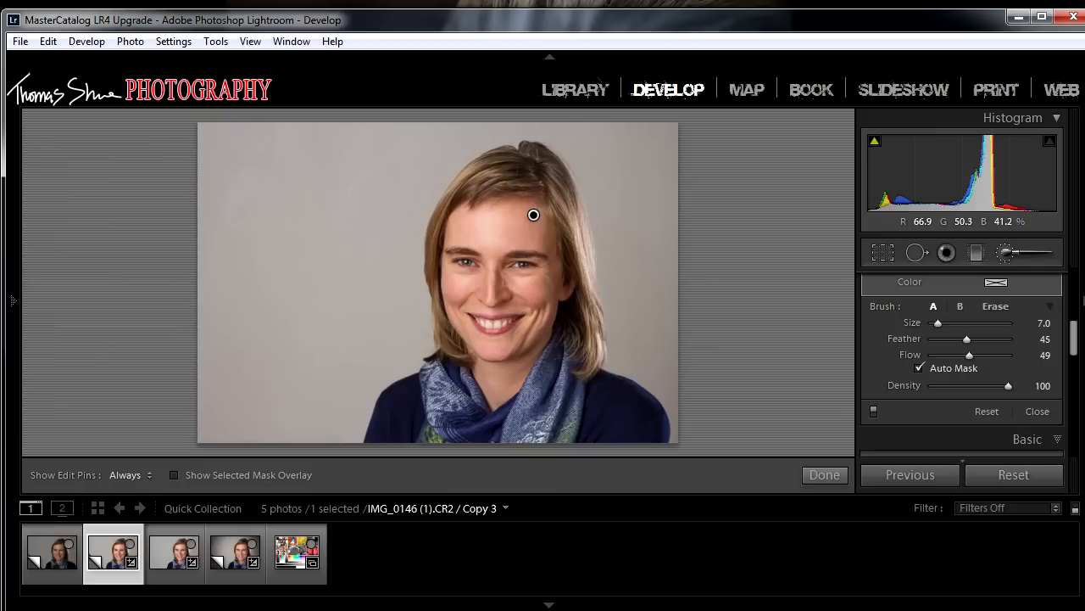
key(h)
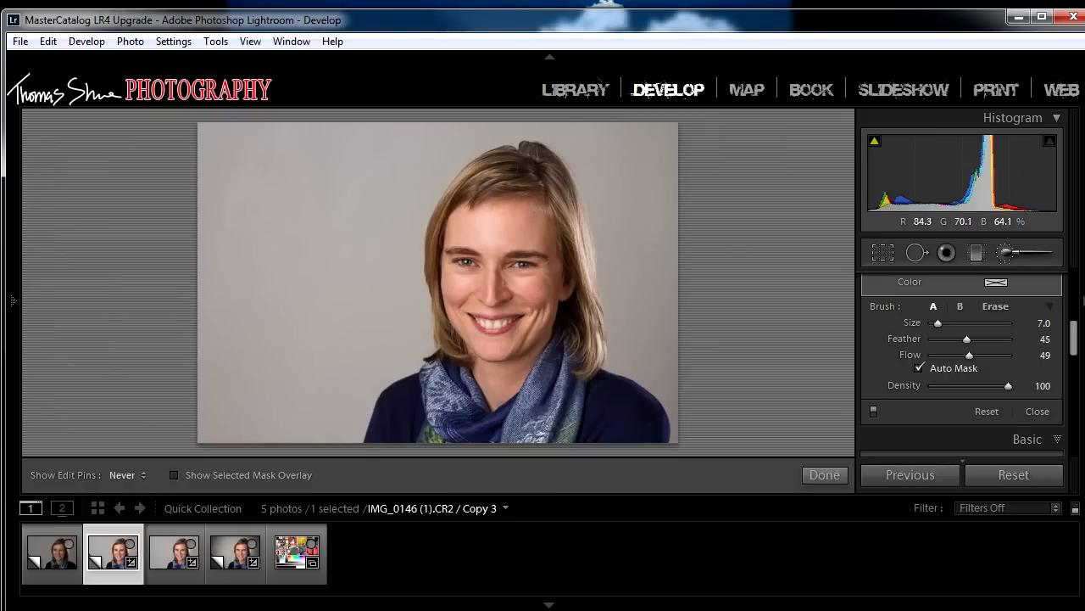
key(h)
key(o)
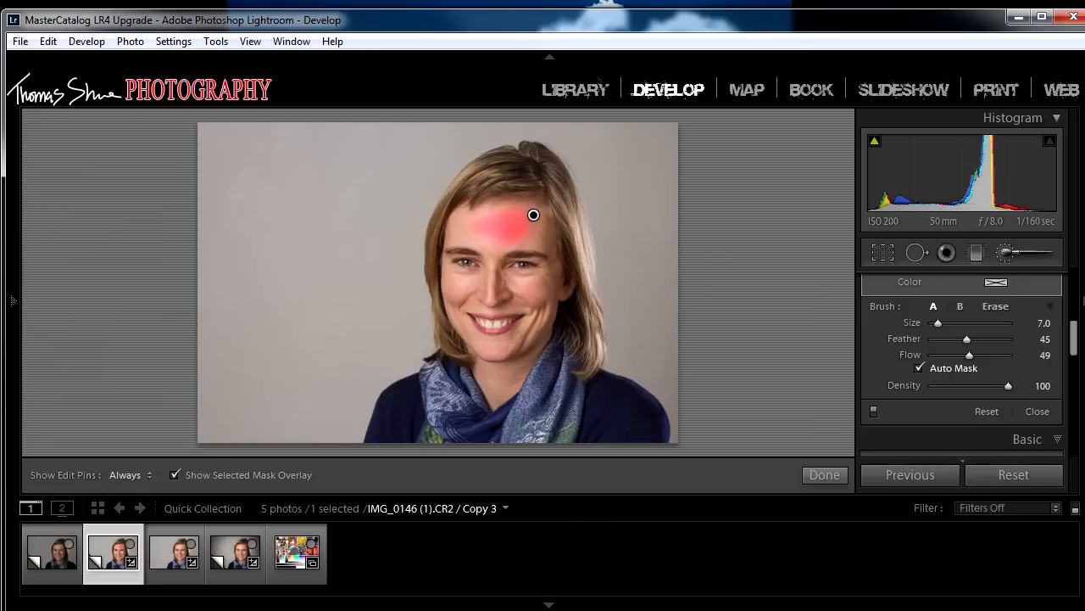
key(h)
Turn off Auto Mask and paint the mask over the rest of the face, undoing the stray stroke across the eye and mouth.
mouse_move(519, 210)
mouse_down()
mouse_move(457, 229)
mouse_move(479, 258)
mouse_move(543, 260)
mouse_move(480, 274)
mouse_move(456, 296)
mouse_up()
click(919, 368)
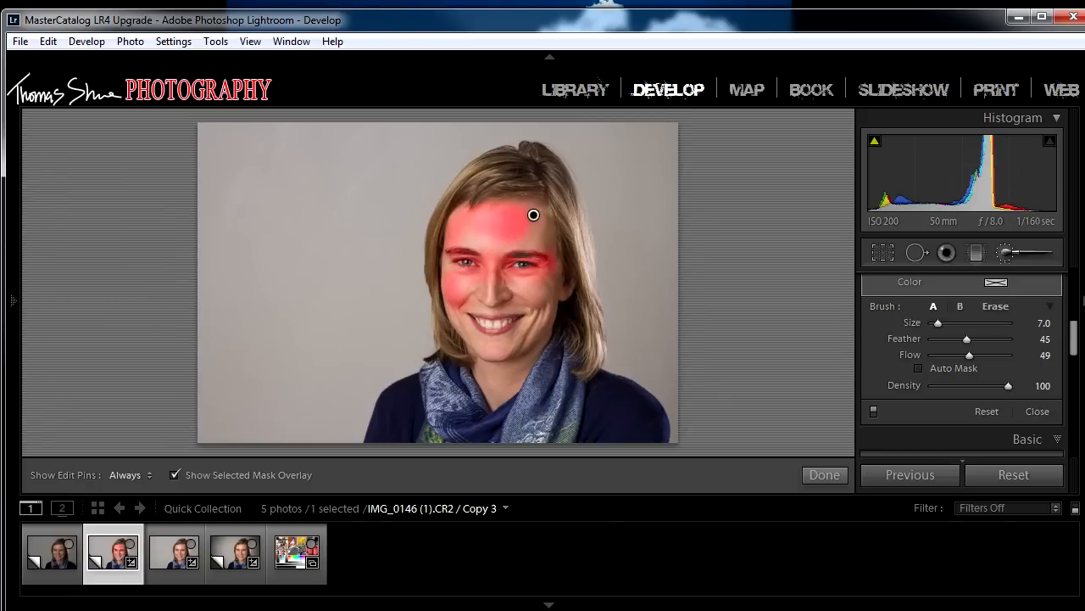
mouse_move(502, 266)
mouse_down()
mouse_move(524, 285)
mouse_move(497, 320)
mouse_up()
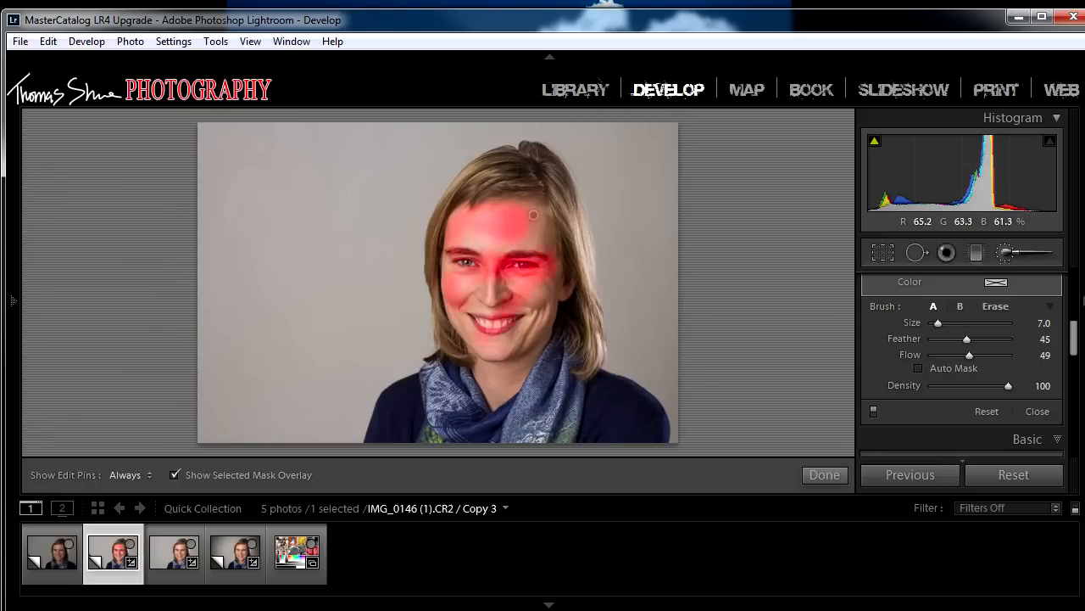
key(ctrl+z)
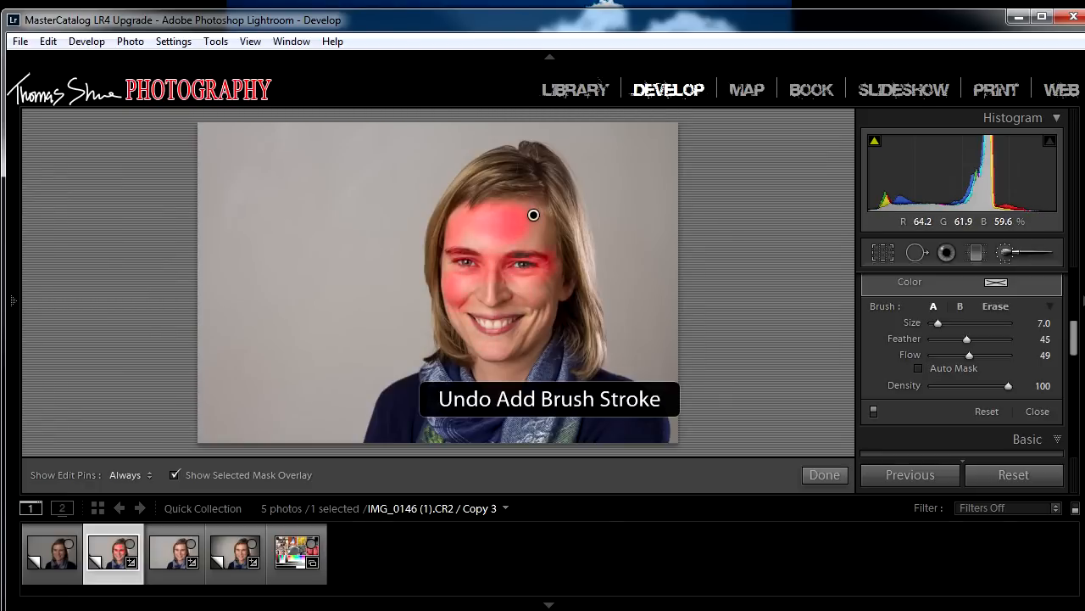
mouse_move(490, 243)
mouse_down()
mouse_move(481, 234)
mouse_move(524, 249)
mouse_move(528, 286)
mouse_move(519, 305)
mouse_move(488, 298)
mouse_move(453, 254)
mouse_move(462, 339)
mouse_move(509, 337)
mouse_move(519, 356)
mouse_move(551, 297)
mouse_move(545, 316)
mouse_move(533, 216)
mouse_move(499, 264)
mouse_move(488, 345)
mouse_up()
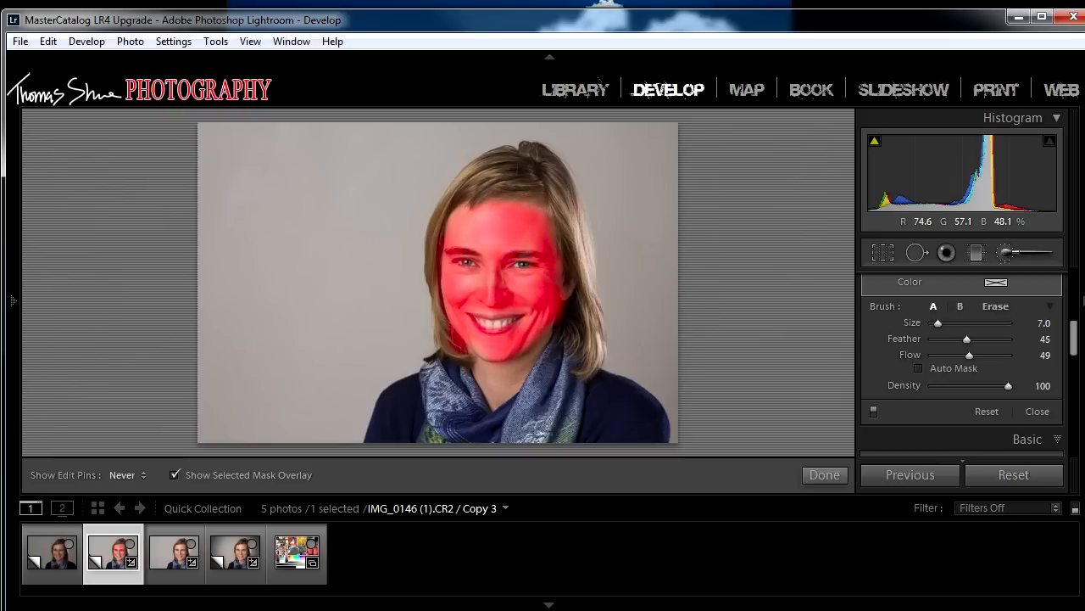
drag(454, 244, 473, 212)
drag(561, 248, 565, 287)
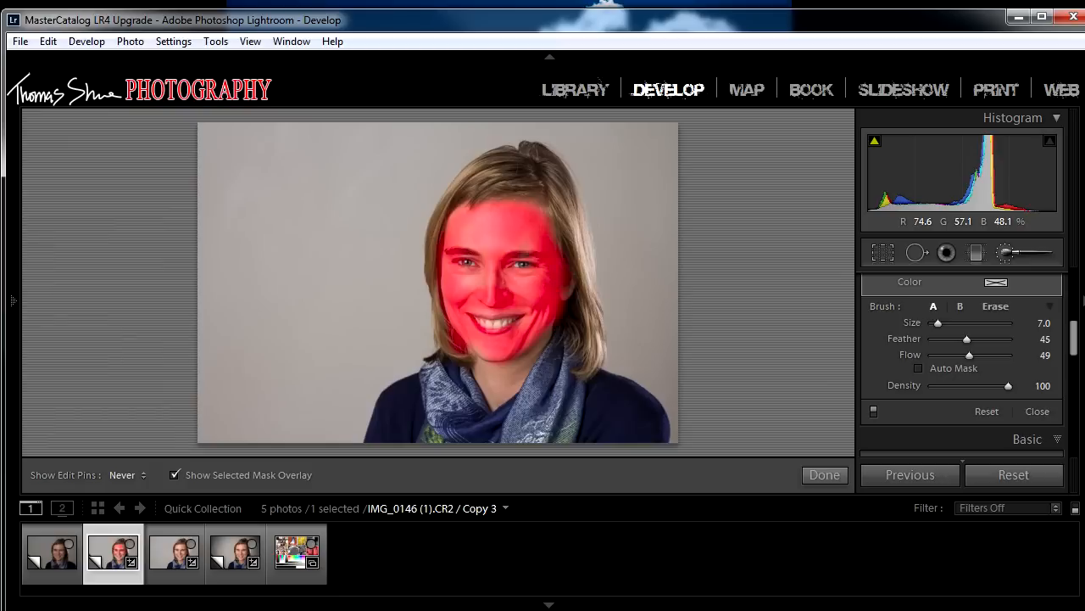
key(h)
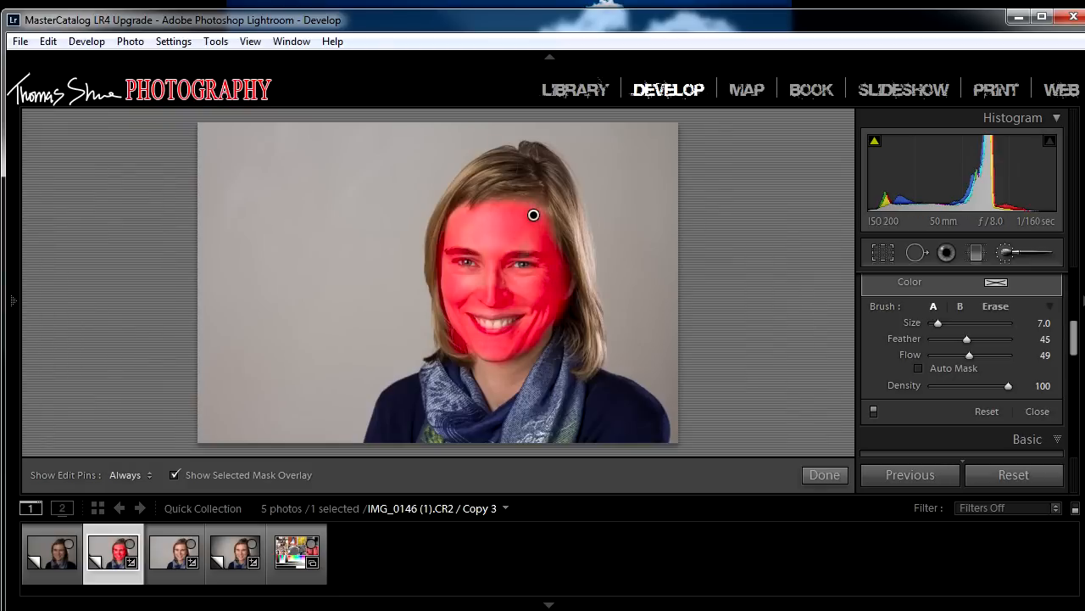
At 1:1 zoom, set the Erase brush's Flow to 99 and erase the mask from the woman's left eye and inner eyebrow.
key(F7)
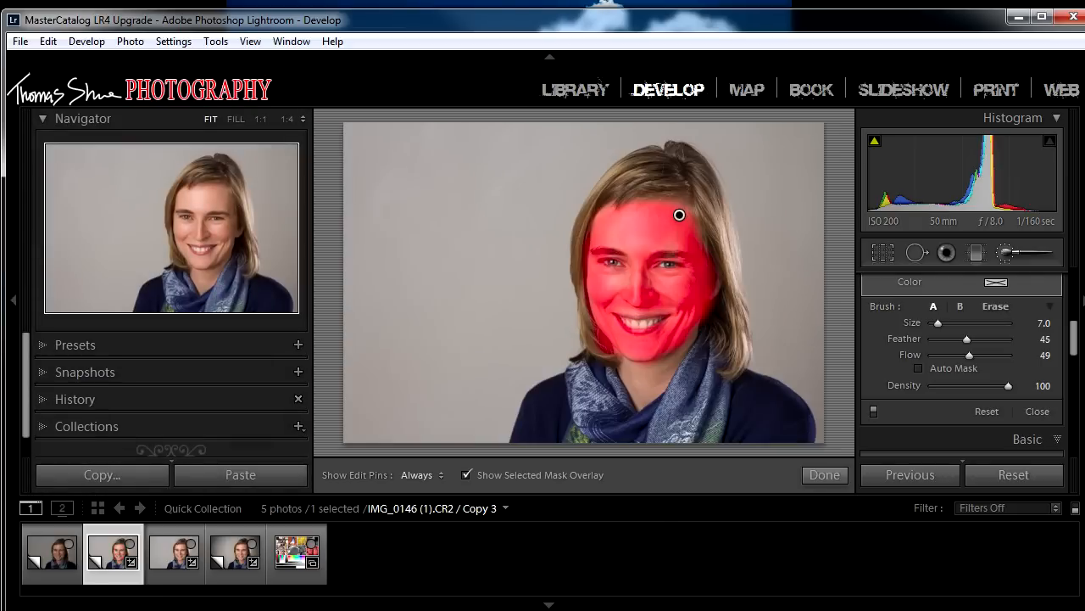
click(207, 235)
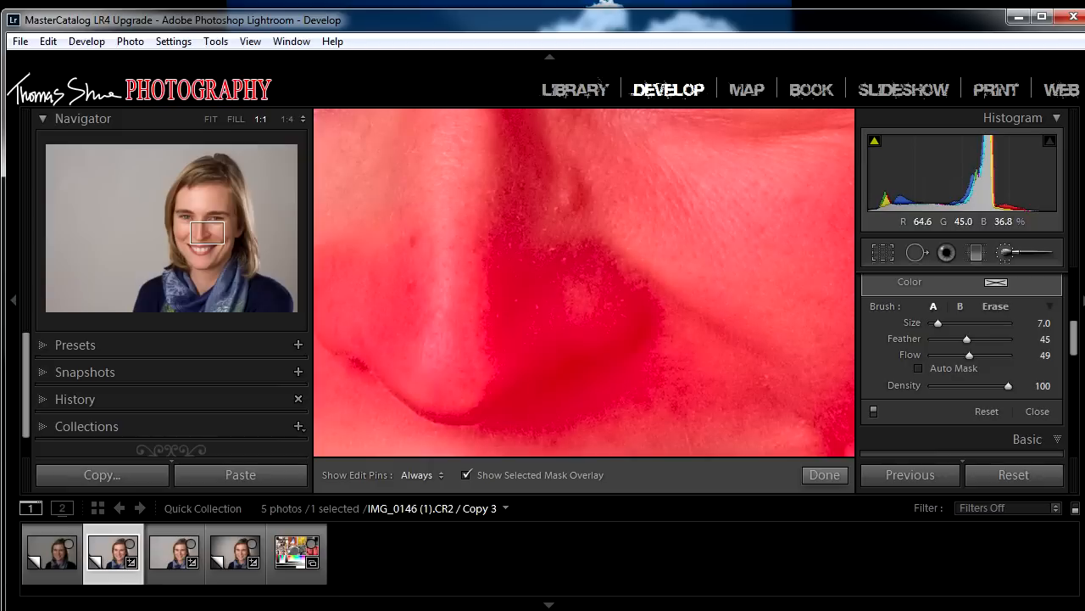
drag(585, 195, 577, 413)
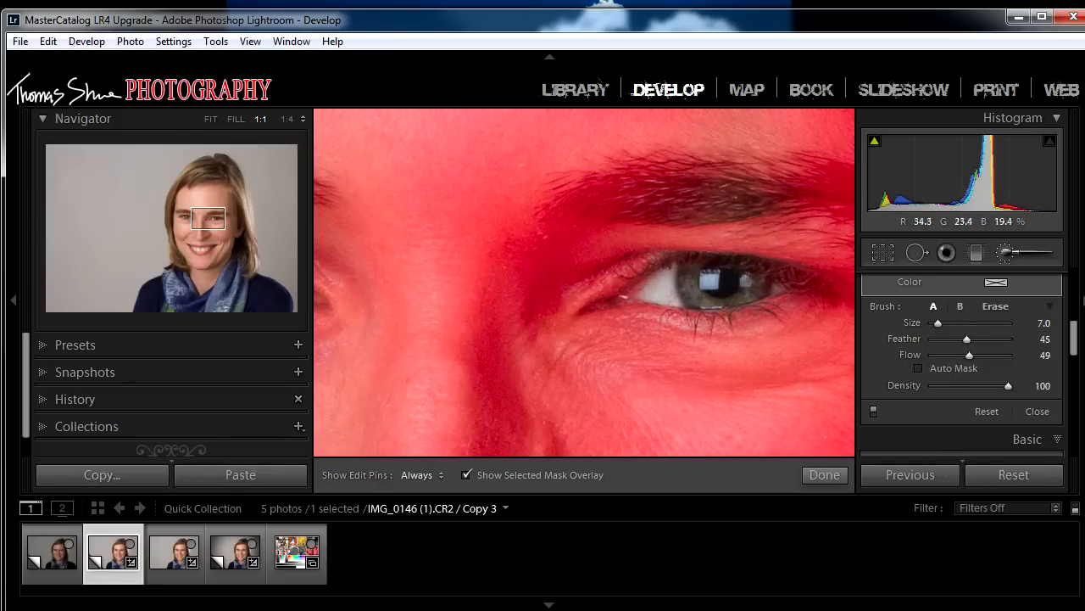
key(alt)
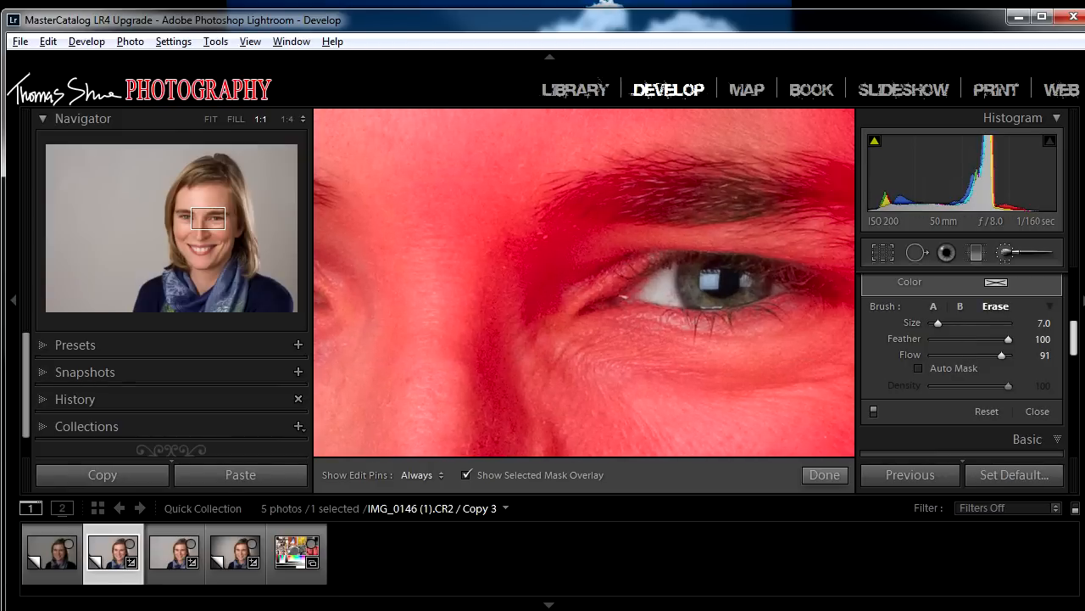
drag(1001, 356, 1008, 356)
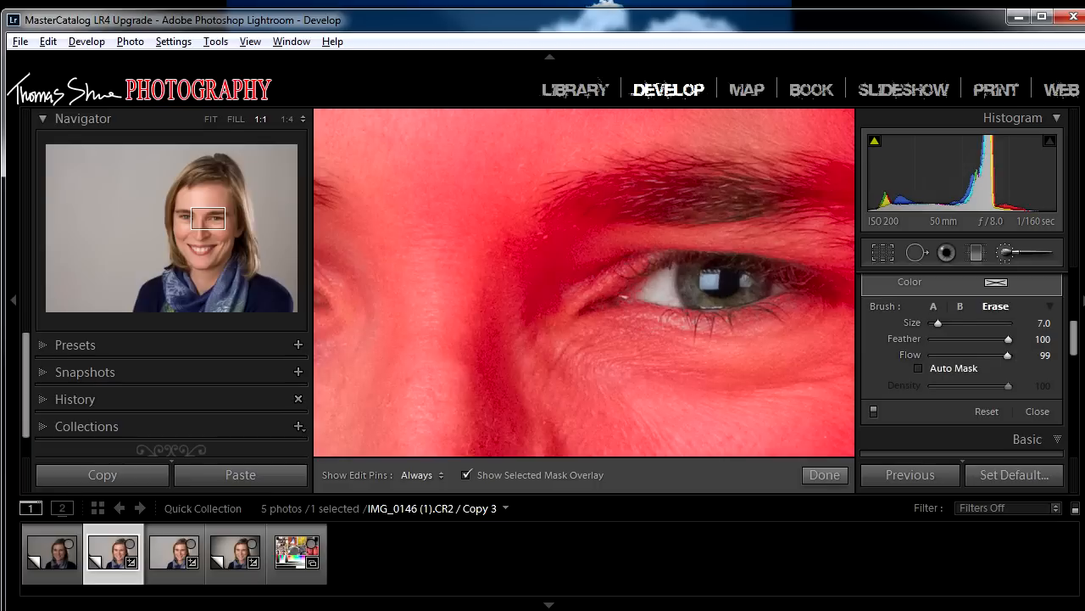
scroll(630, 286, up, 5)
drag(630, 287, 635, 283)
drag(758, 269, 773, 262)
drag(684, 312, 806, 306)
mouse_move(687, 173)
mouse_down()
mouse_move(585, 182)
mouse_move(551, 204)
mouse_move(727, 224)
mouse_up()
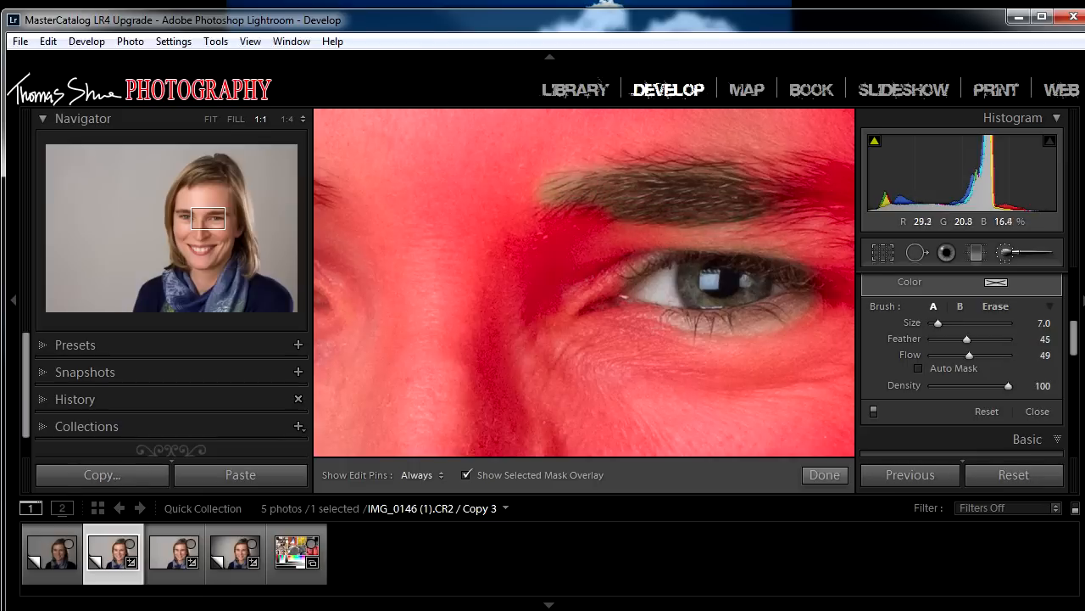
Erase the mask from the outer end of the woman's left eyebrow, her upper eyelid and the eye's outer corner.
drag(729, 220, 500, 246)
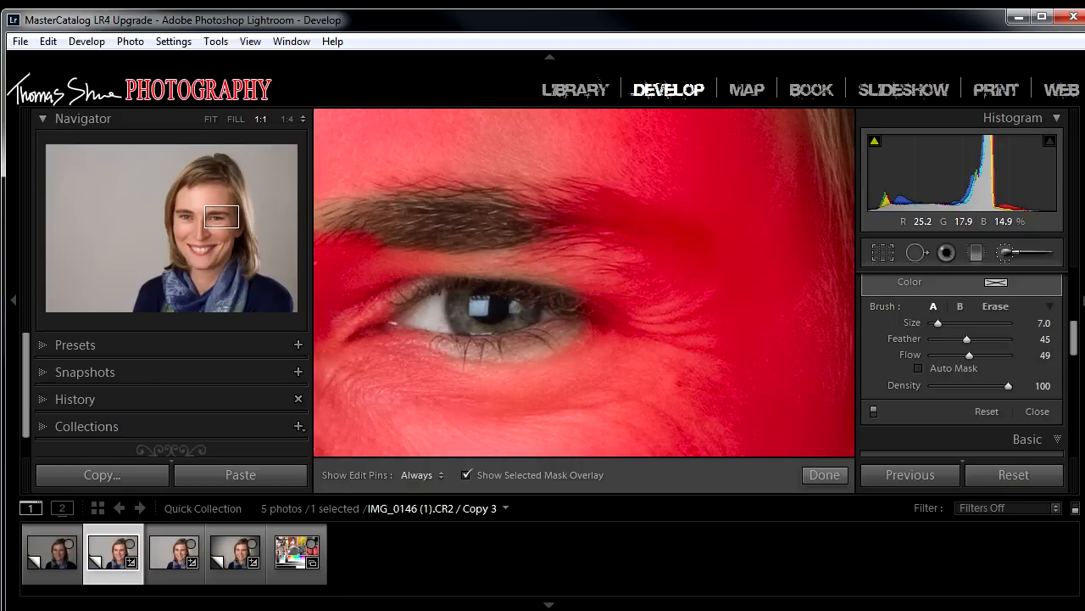
mouse_move(528, 198)
mouse_down()
mouse_move(595, 199)
mouse_move(655, 231)
mouse_move(636, 248)
mouse_move(702, 247)
mouse_move(797, 216)
mouse_up()
mouse_move(507, 285)
mouse_down()
mouse_move(556, 258)
mouse_move(507, 263)
mouse_up()
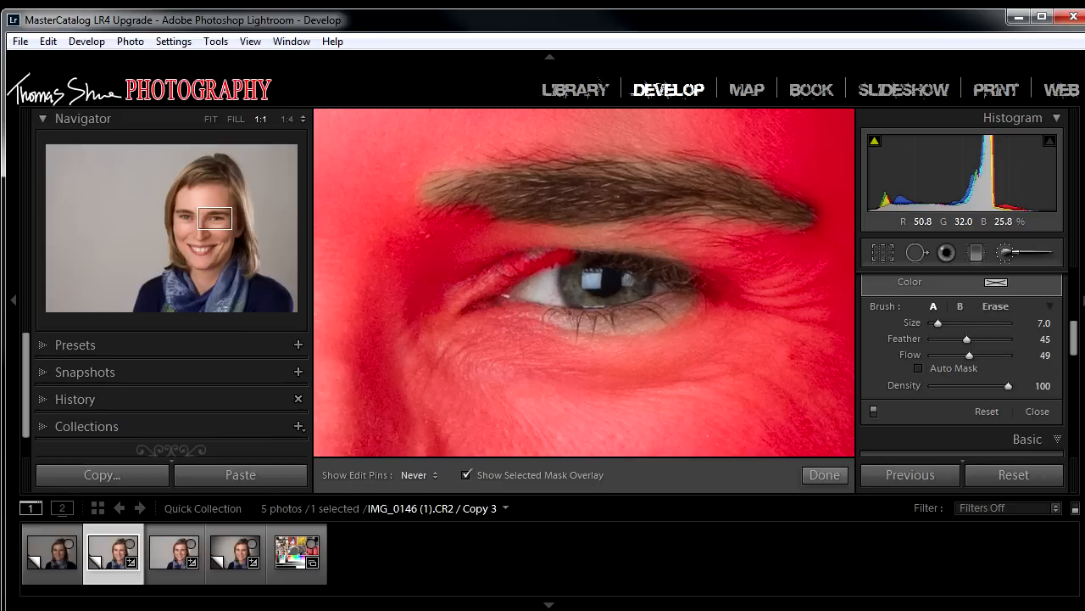
key(alt)
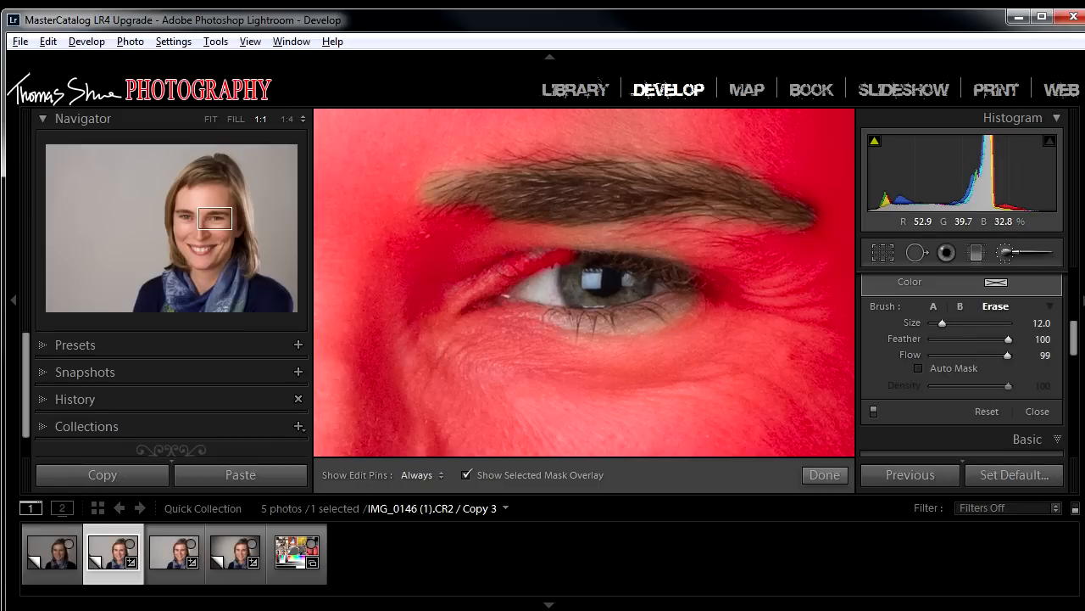
mouse_move(509, 275)
mouse_down()
mouse_move(529, 264)
mouse_move(496, 277)
mouse_up()
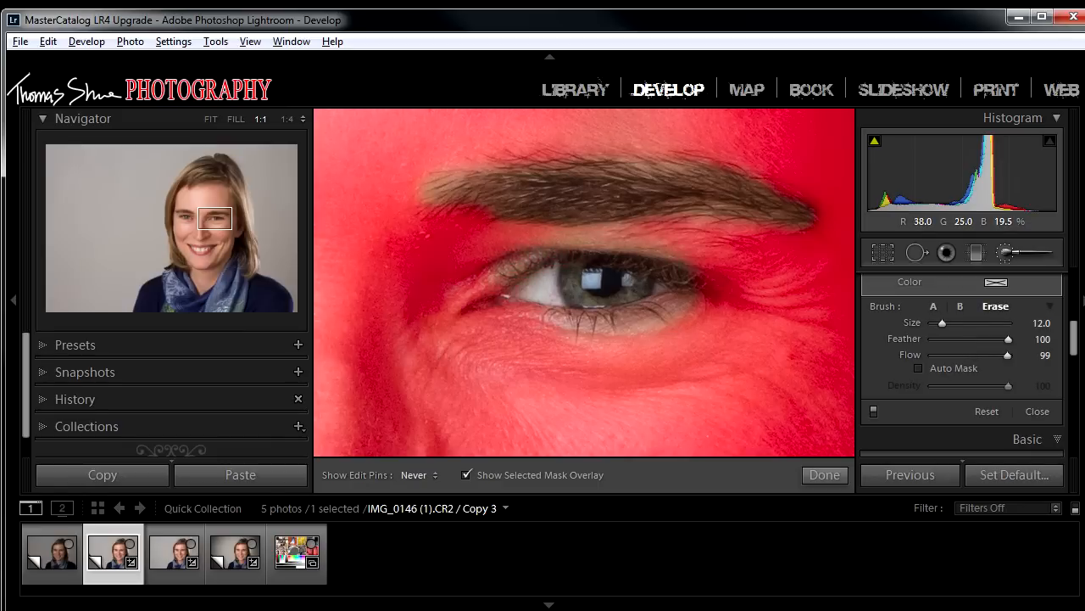
drag(693, 299, 722, 299)
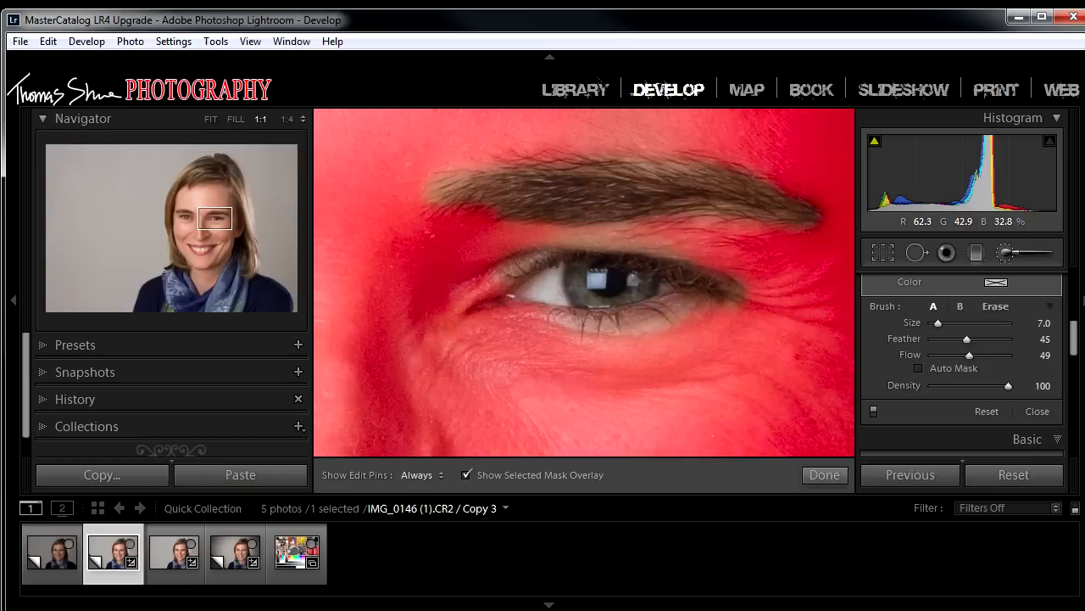
Erase the mask from the woman's right eye, lashes and eyebrow.
drag(390, 290, 824, 258)
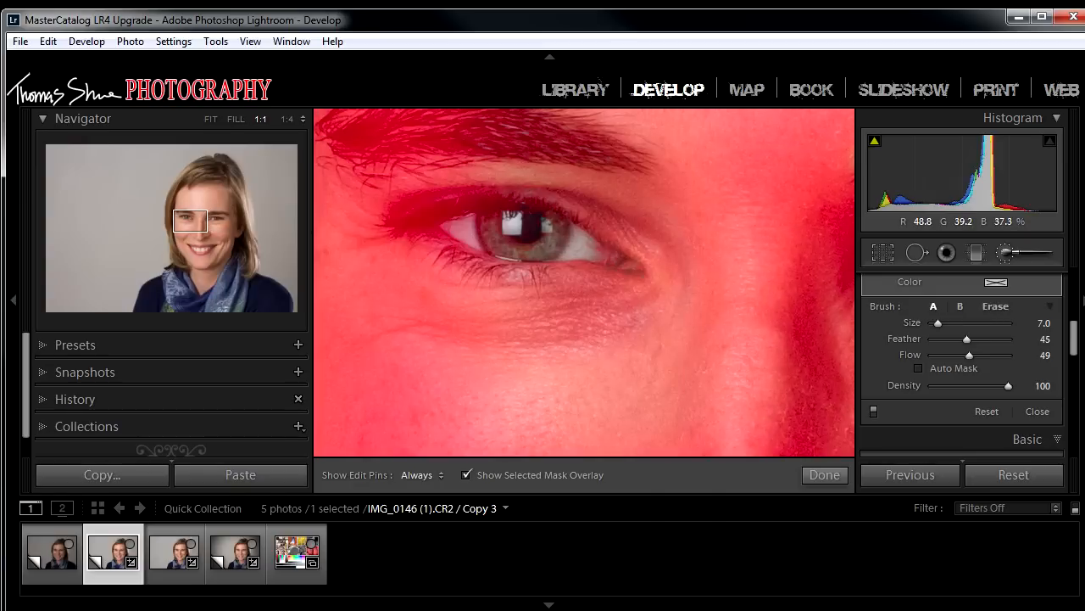
drag(476, 226, 440, 226)
mouse_move(573, 256)
mouse_down()
mouse_move(495, 259)
mouse_move(494, 269)
mouse_move(591, 270)
mouse_up()
mouse_move(424, 214)
mouse_down()
mouse_move(499, 198)
mouse_move(373, 220)
mouse_up()
mouse_move(488, 129)
mouse_down()
mouse_move(561, 129)
mouse_move(531, 137)
mouse_move(689, 203)
mouse_move(654, 218)
mouse_move(736, 223)
mouse_up()
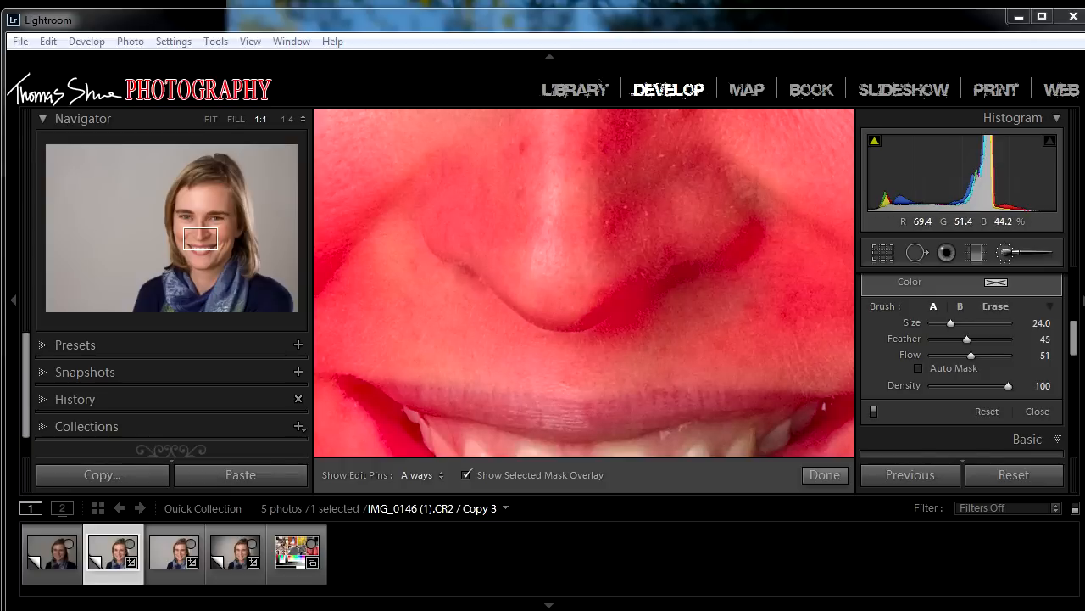
Set the Erase brush to size 8 and Flow 59, and erase the mask along the nostrils and lower edge of the nose.
key(alt)
scroll(584, 282, down, 3)
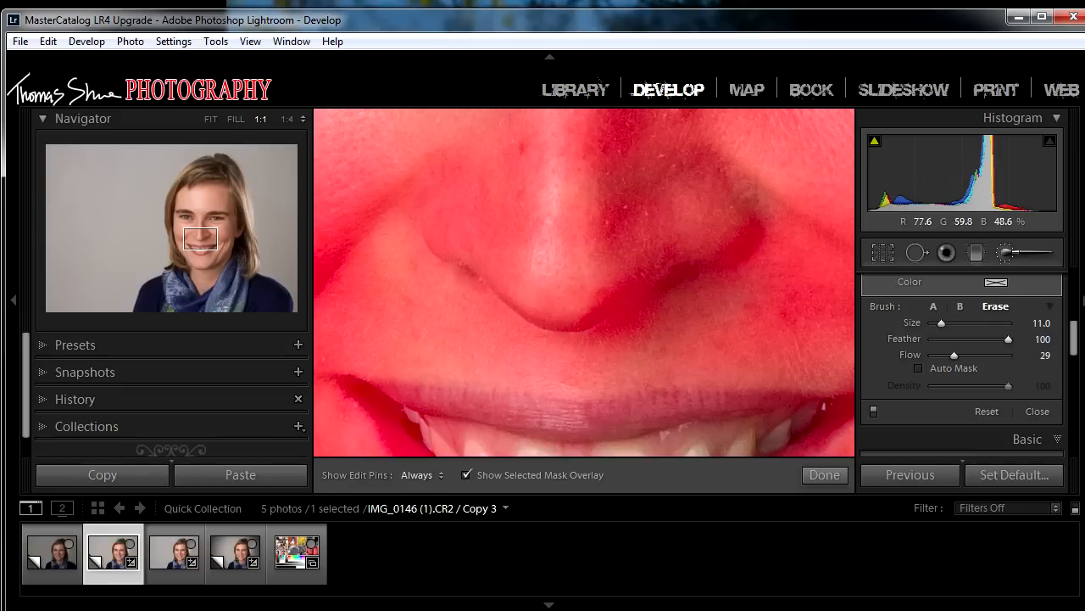
scroll(585, 283, down, 1)
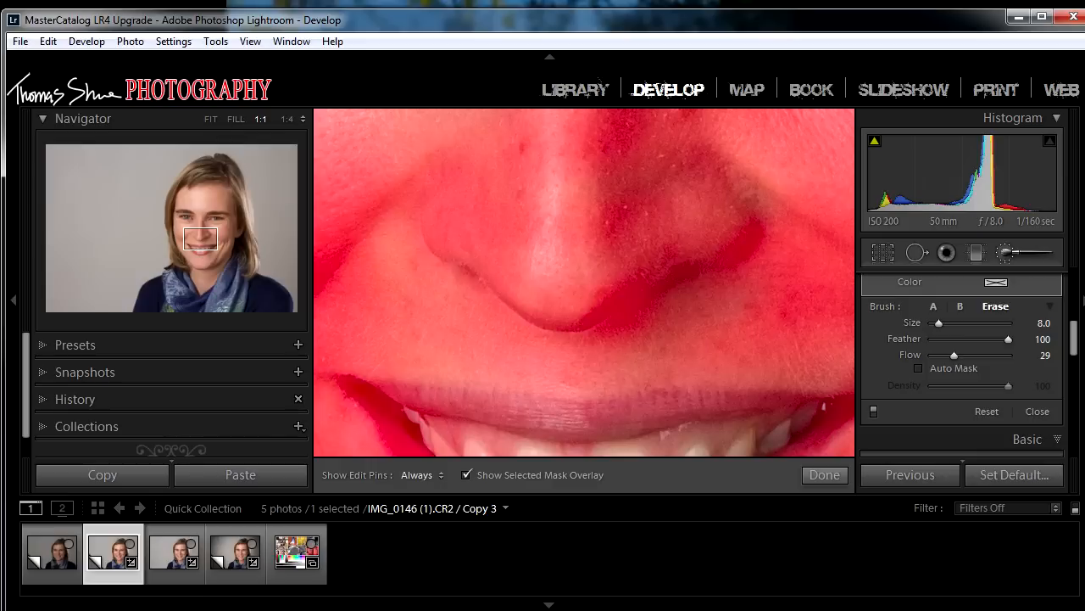
drag(954, 355, 976, 355)
key(h)
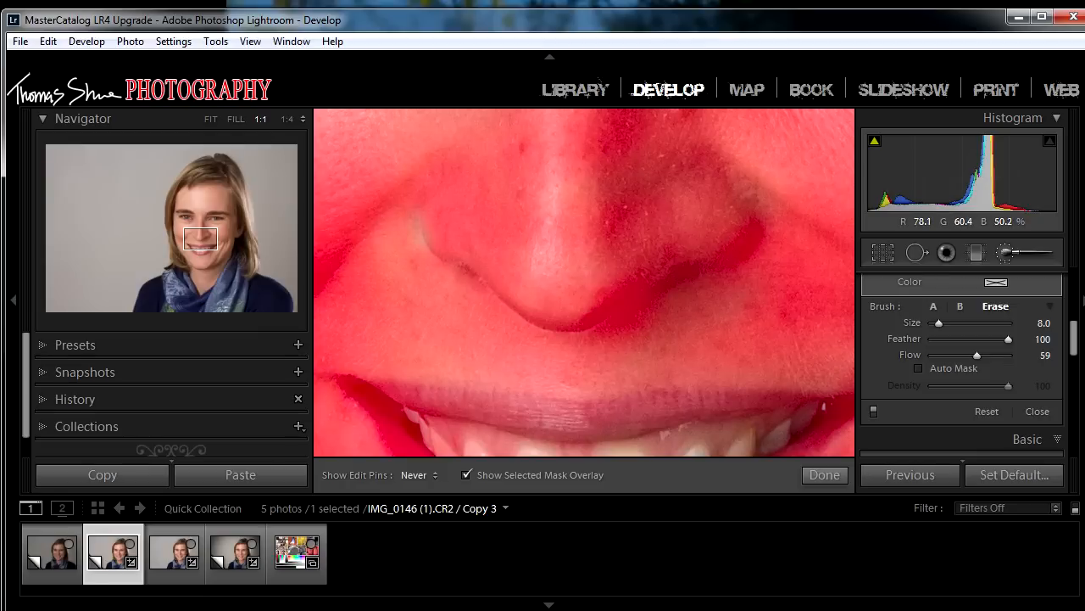
mouse_move(422, 234)
mouse_down()
mouse_move(549, 327)
mouse_move(604, 329)
mouse_move(654, 307)
mouse_up()
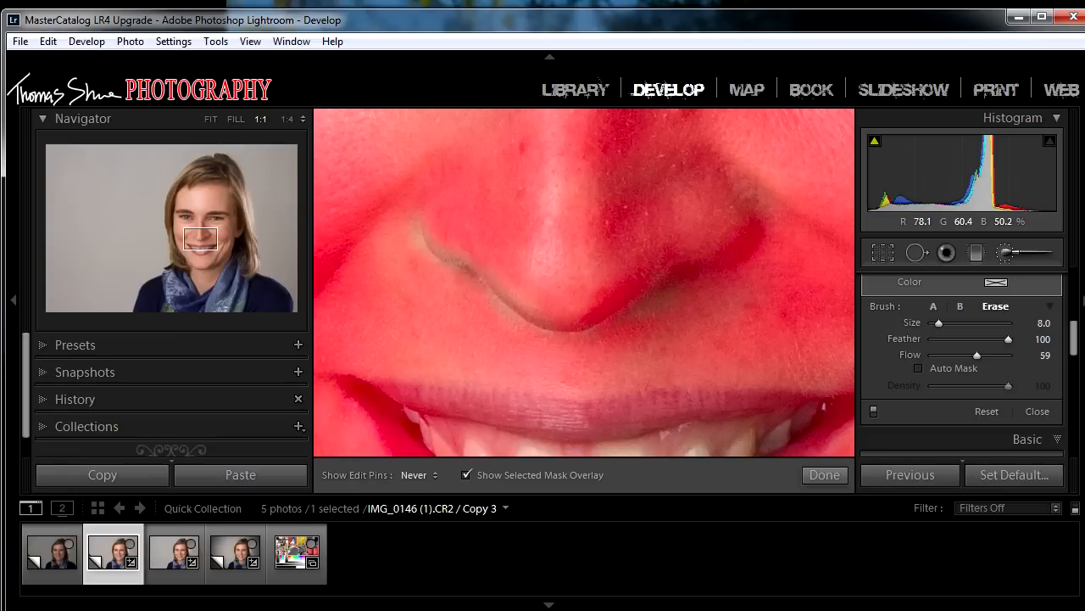
drag(702, 273, 736, 272)
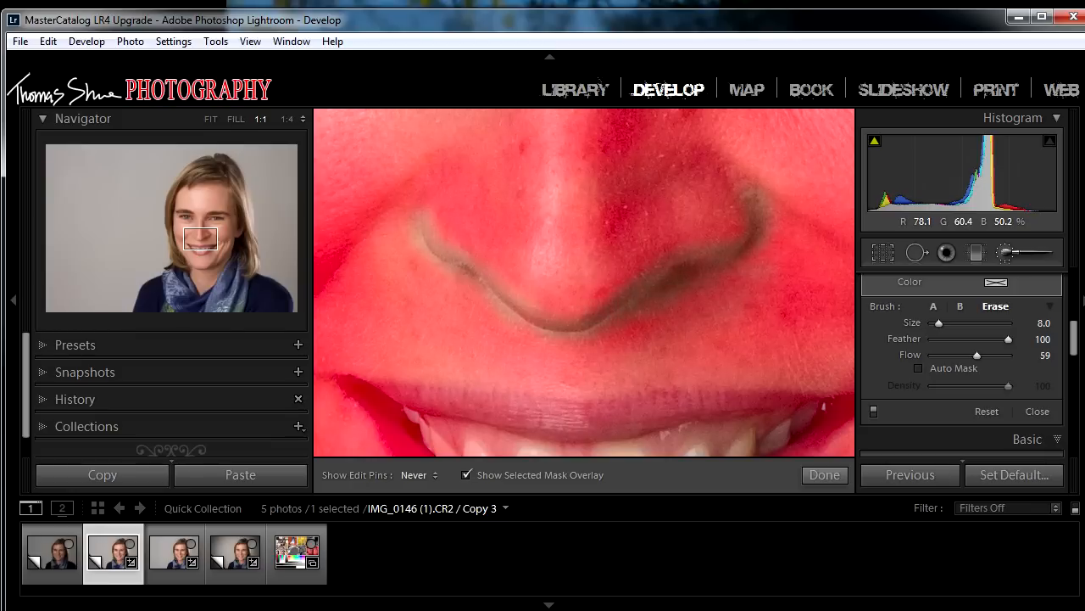
Erase the mask from the lips and teeth, and check the mask coverage of the whole face at 1:4 zoom.
mouse_move(492, 356)
mouse_down()
mouse_move(598, 254)
mouse_move(537, 124)
mouse_up()
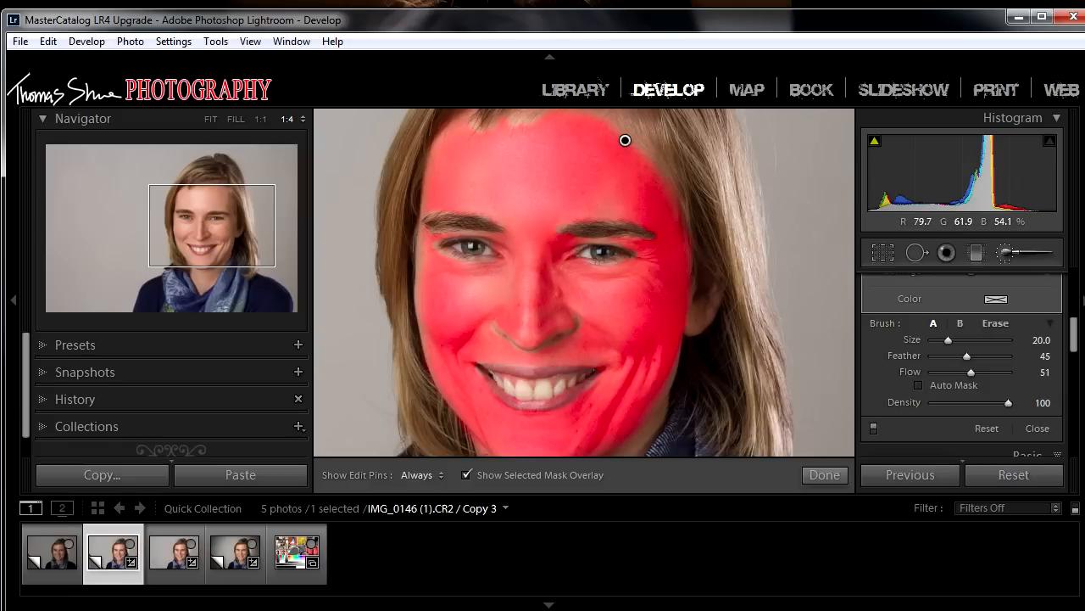
drag(625, 140, 623, 270)
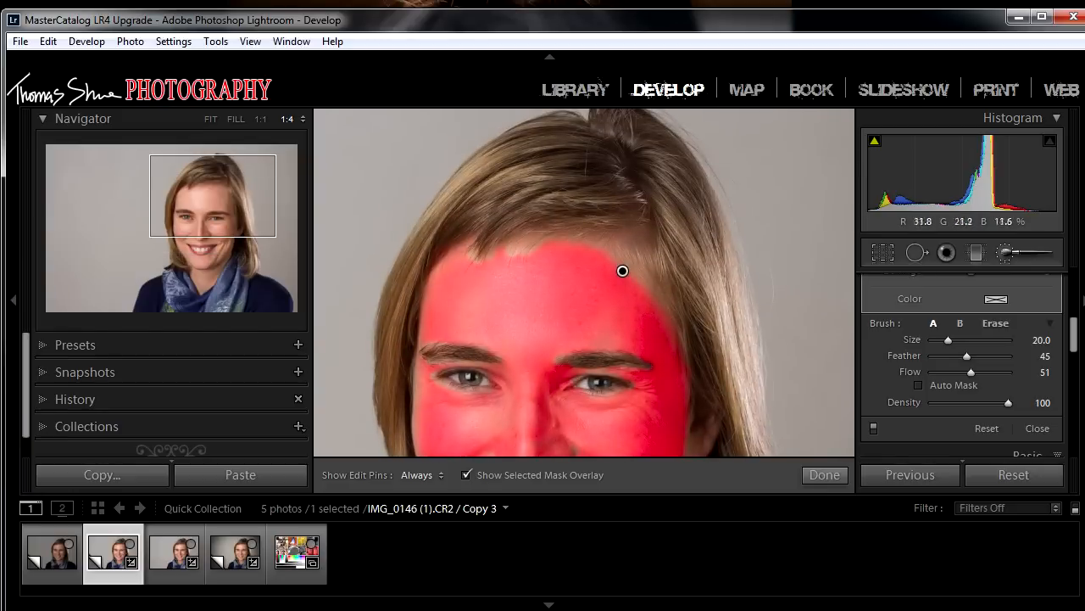
drag(587, 363, 578, 161)
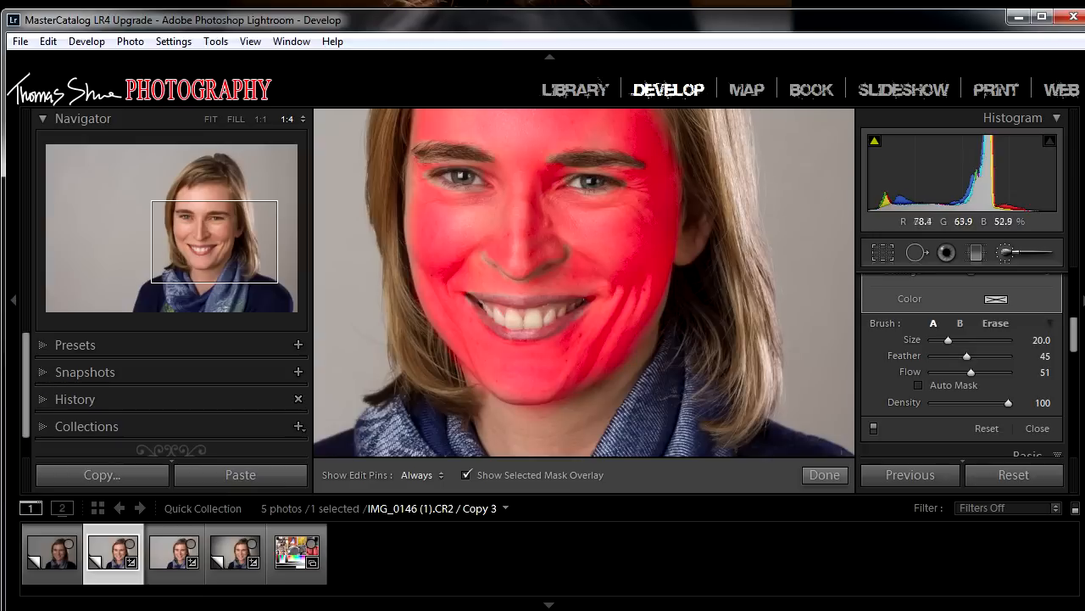
Reduce brush A to size 10 and the Erase brush to size 3.
scroll(527, 320, down, 6)
key(alt)
scroll(527, 320, down, 4)
scroll(527, 321, down, 2)
key(h)
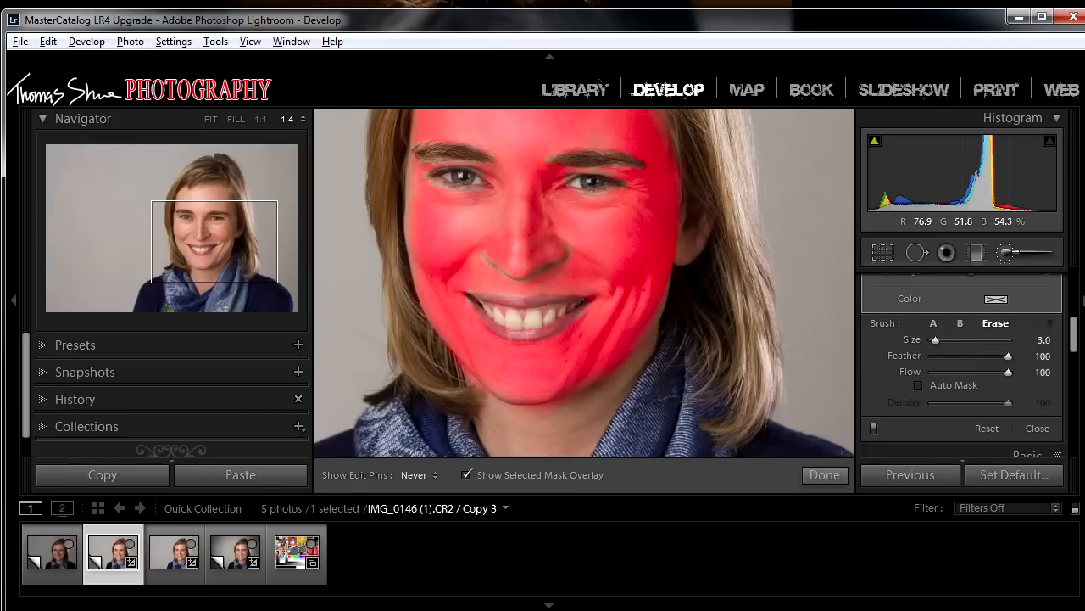
key(h)
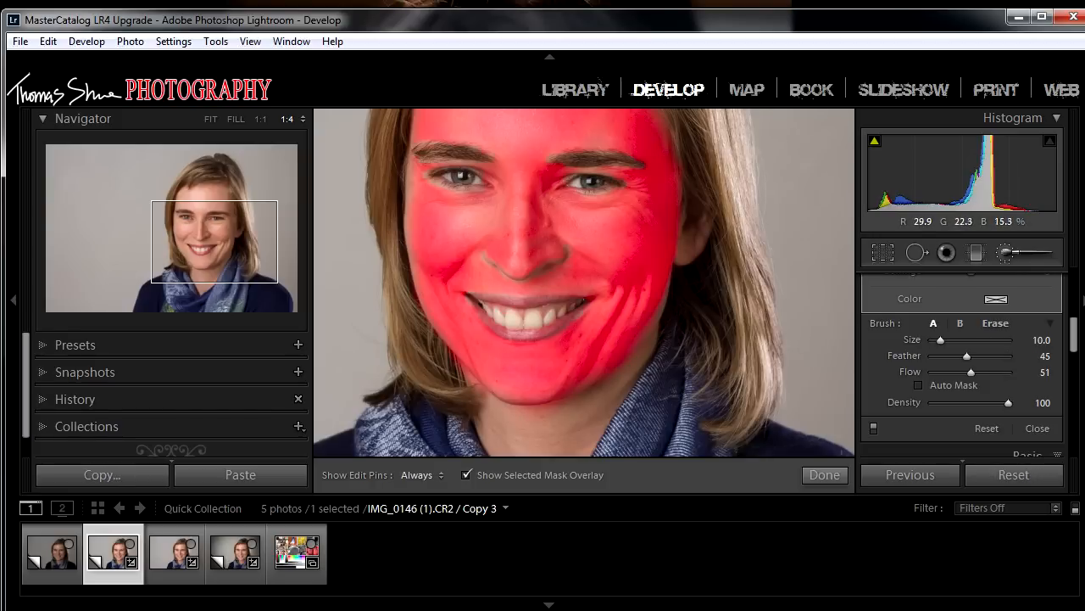
Hide the mask overlay and examine the softened skin across the whole face.
mouse_move(631, 416)
mouse_down()
mouse_move(676, 201)
mouse_move(641, 399)
mouse_up()
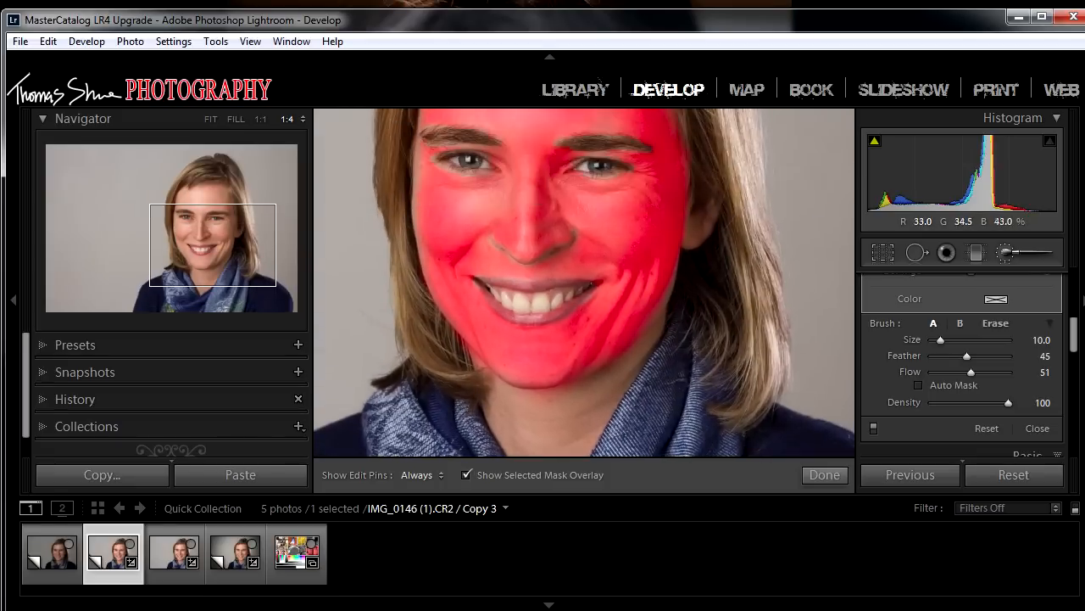
drag(646, 346, 646, 434)
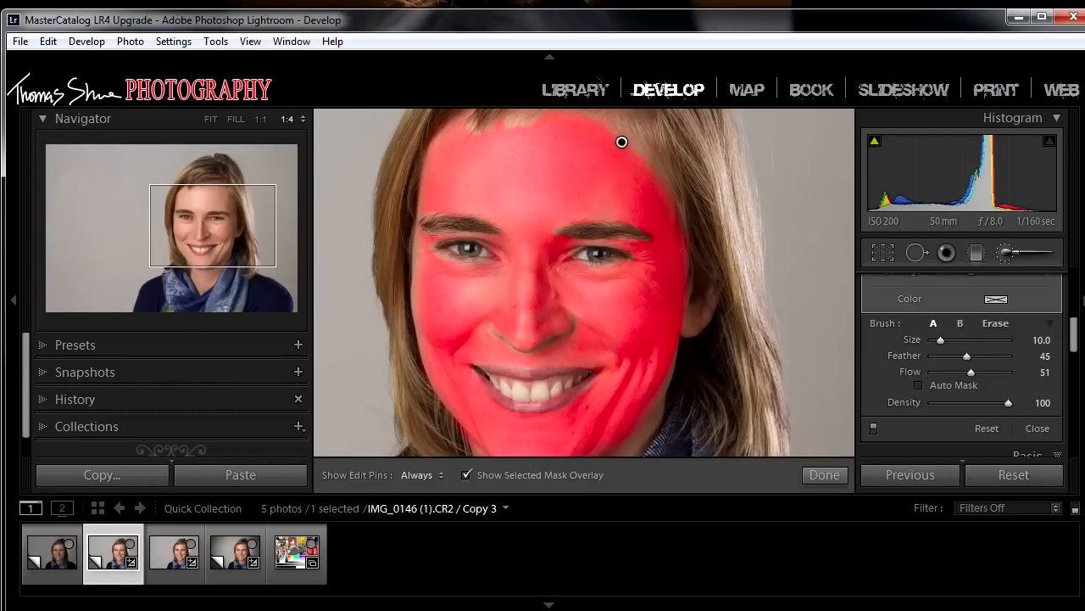
key(o)
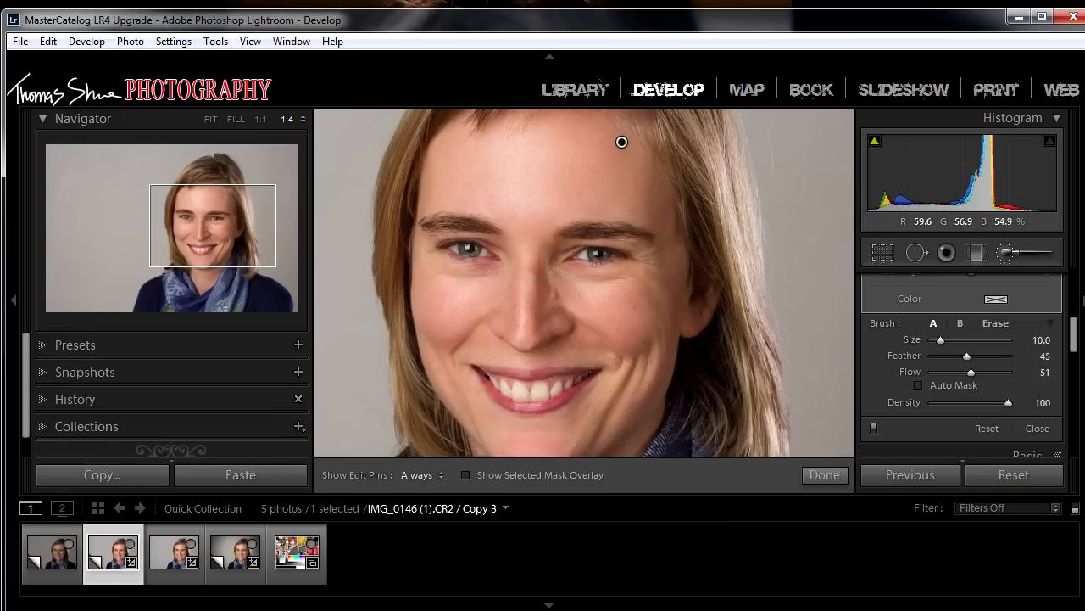
drag(622, 141, 463, 123)
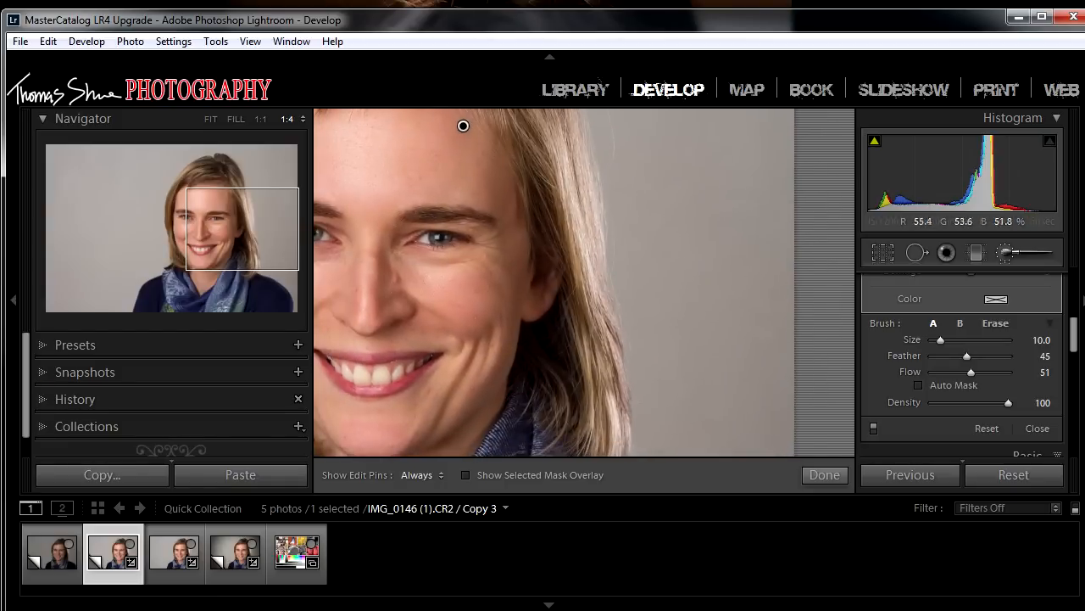
drag(463, 125, 661, 121)
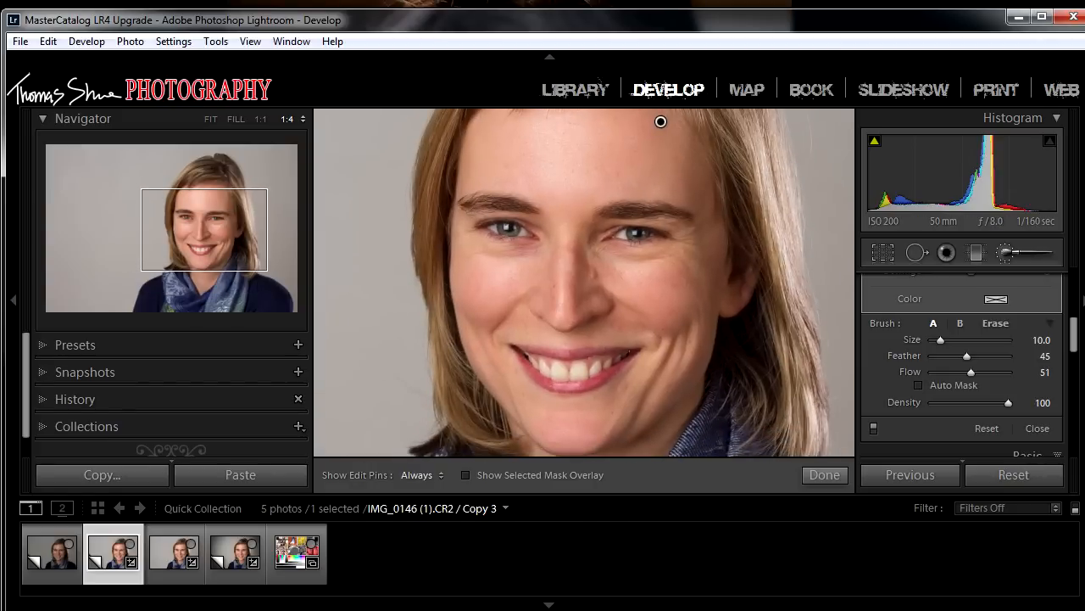
Heal the small blemish on the woman's left side of the nose with Spot Removal at 1:1 zoom.
click(261, 119)
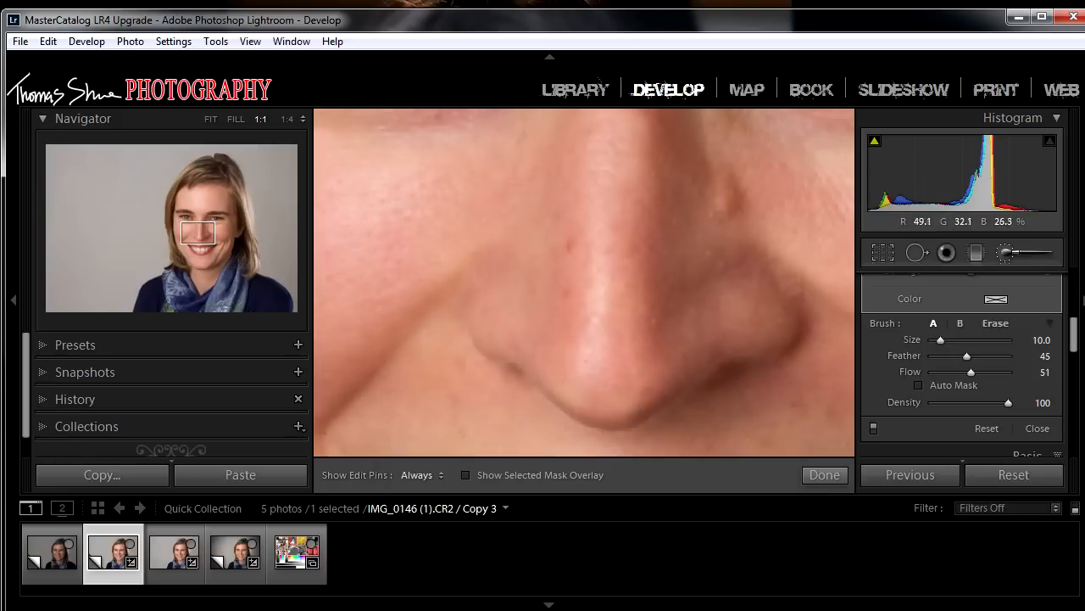
drag(704, 246, 594, 293)
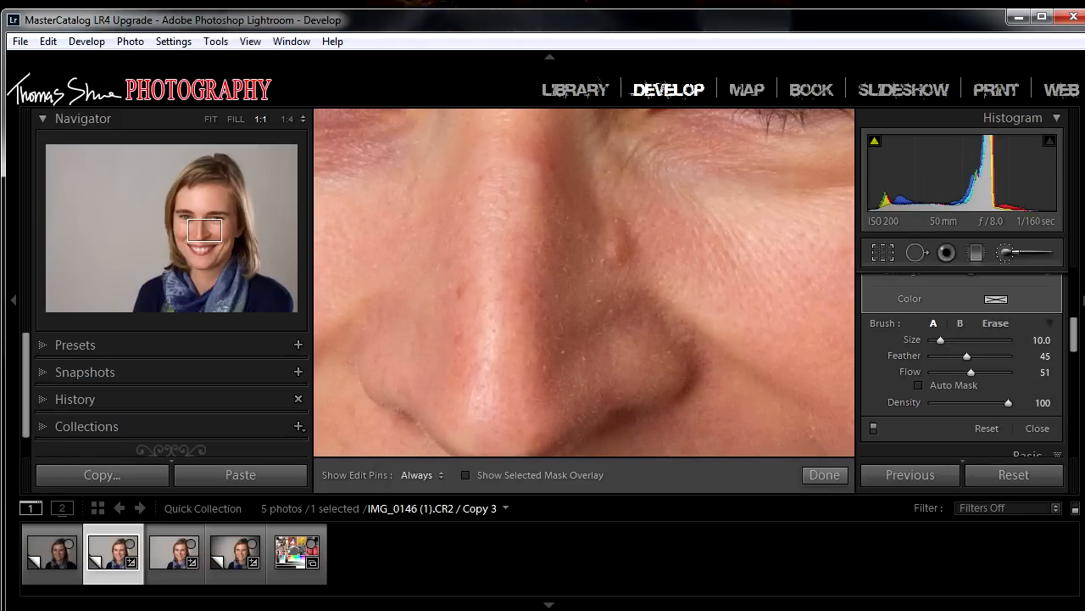
click(917, 251)
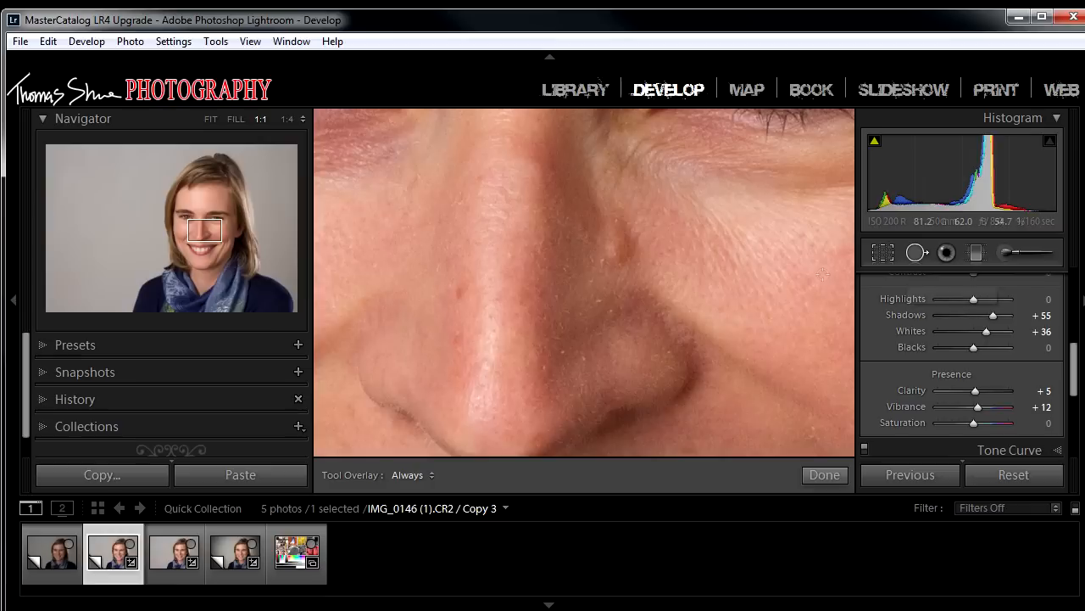
click(600, 300)
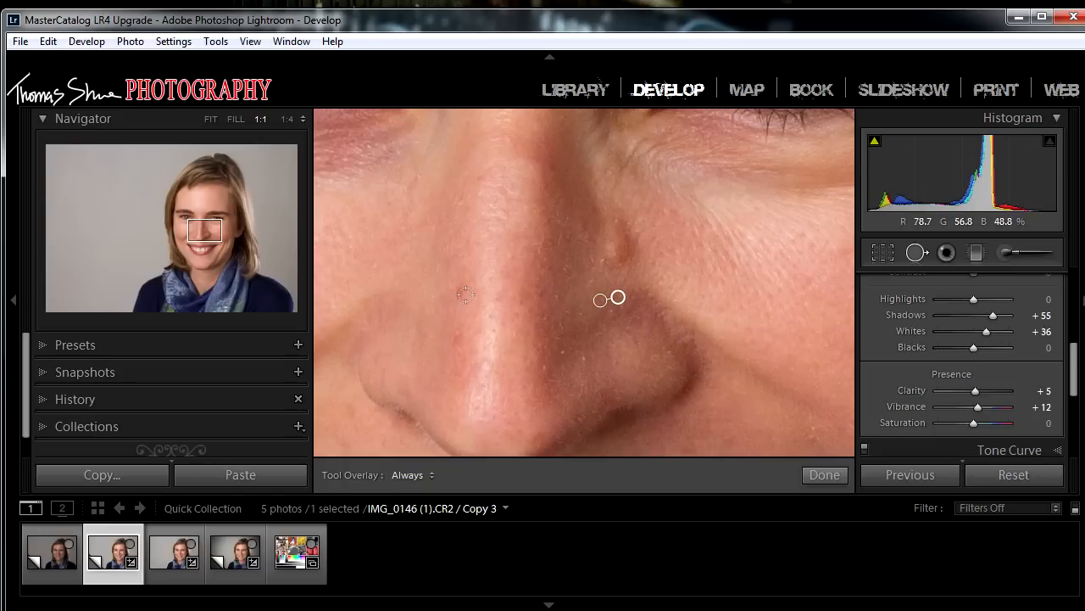
drag(526, 382, 564, 373)
drag(551, 254, 464, 287)
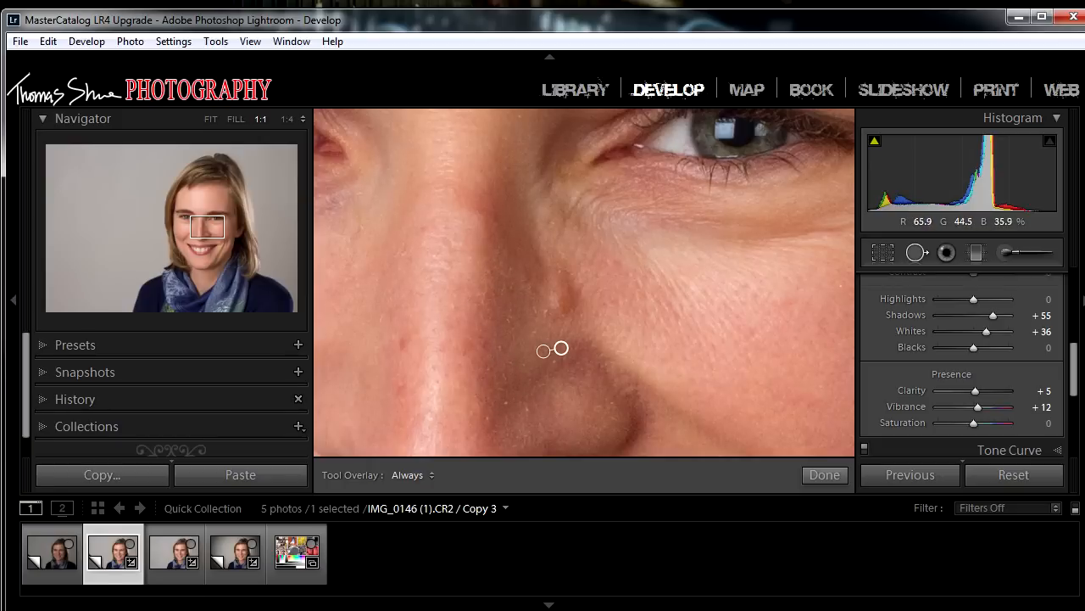
Inspect the mouth area and heal the blemishes in the middle of the woman's right cheek.
drag(530, 401, 570, 231)
drag(547, 360, 540, 252)
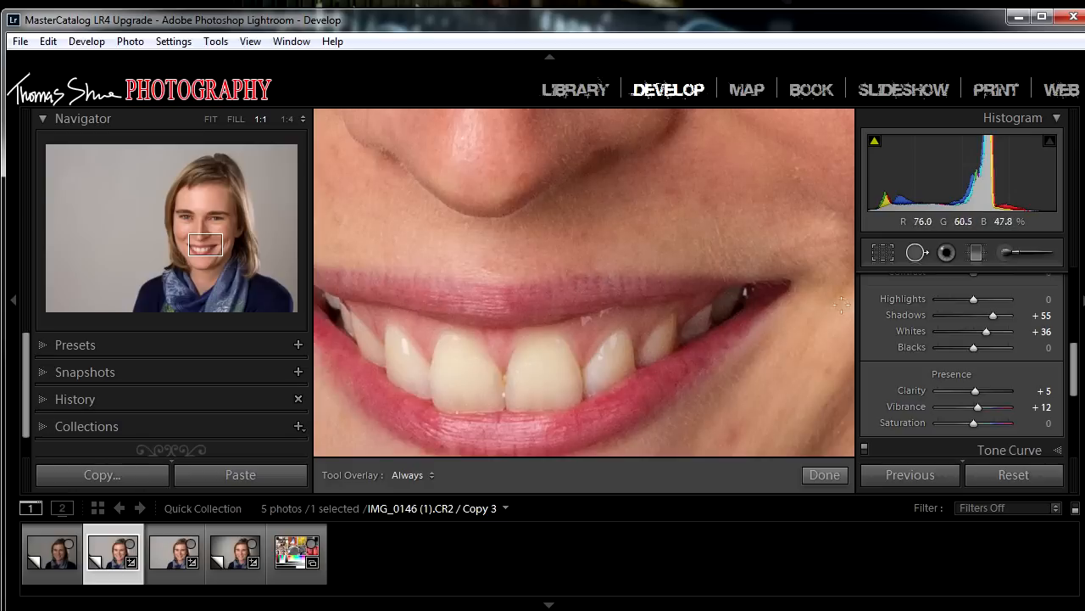
drag(346, 235, 594, 356)
drag(841, 162, 848, 248)
drag(582, 238, 544, 320)
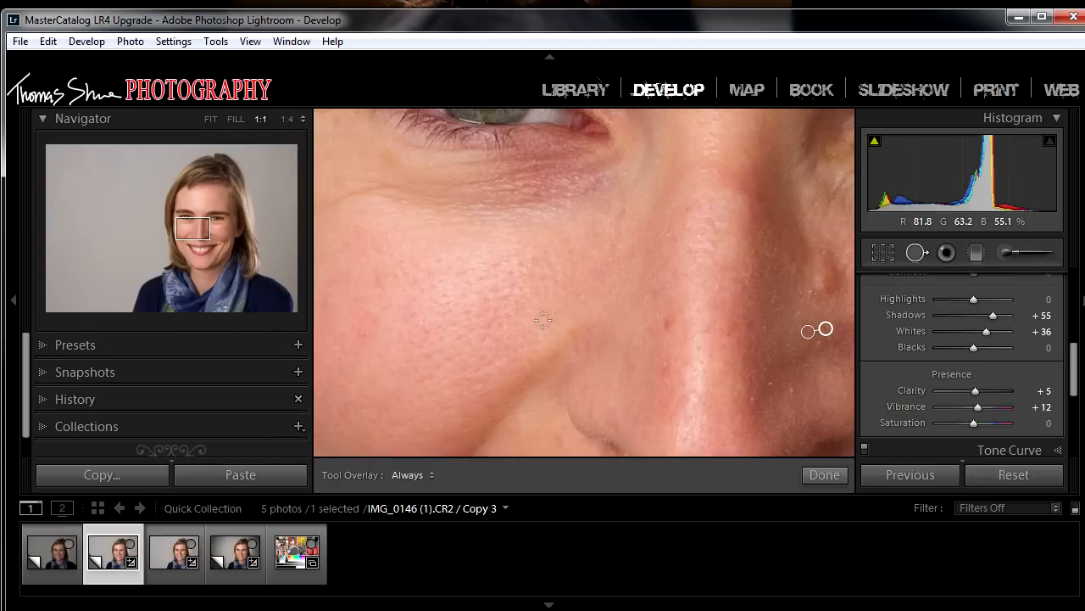
drag(763, 322, 725, 395)
drag(509, 280, 677, 220)
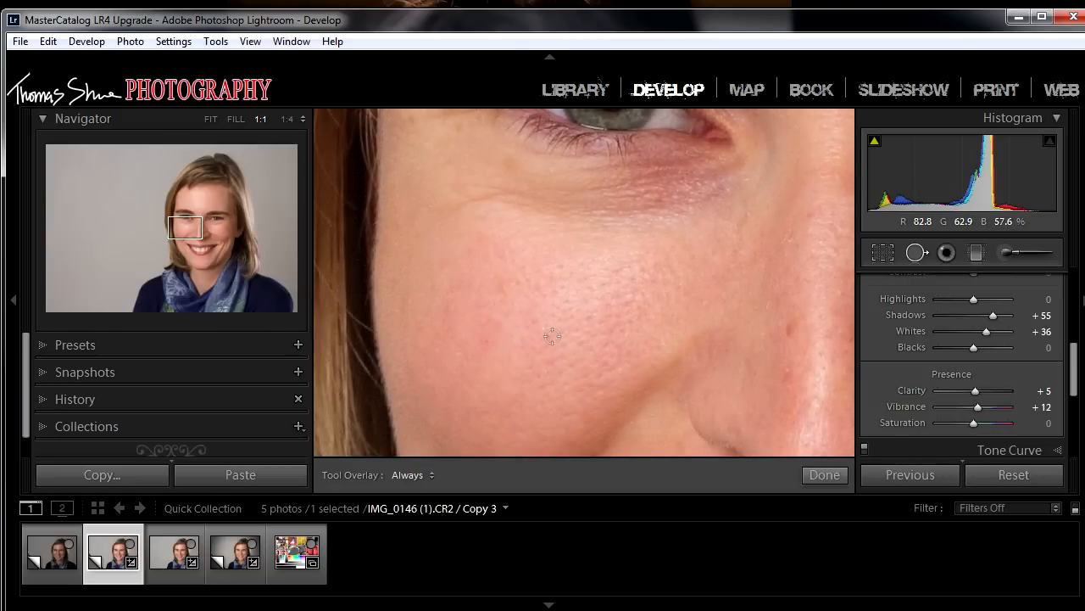
click(491, 341)
drag(552, 336, 353, 432)
Heal the small spots between the nose bridge and the inner end of the woman's left eyebrow.
drag(543, 161, 498, 418)
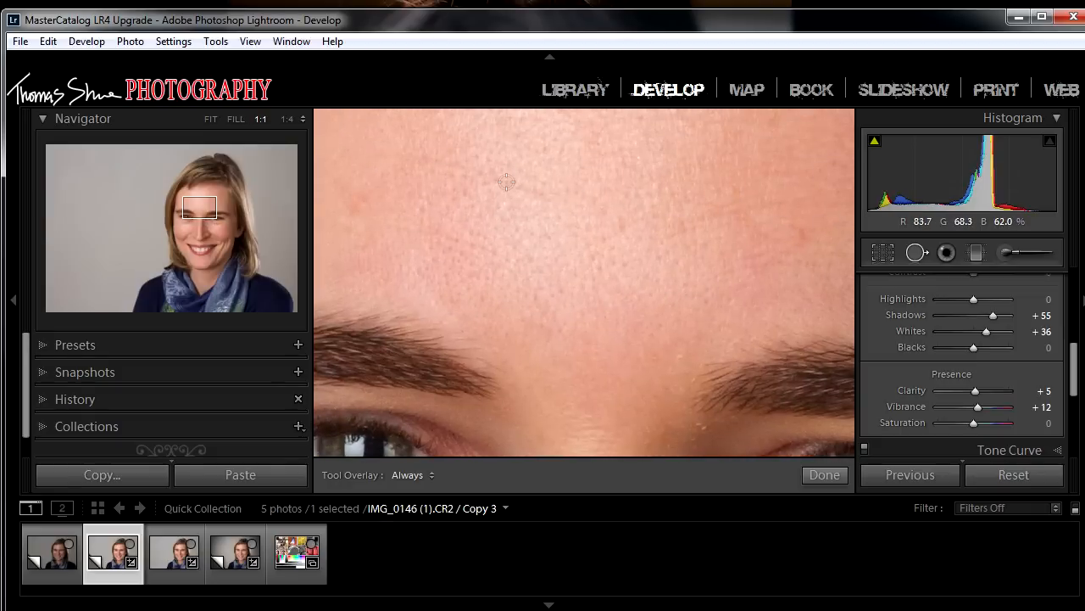
drag(506, 182, 445, 75)
drag(636, 265, 650, 180)
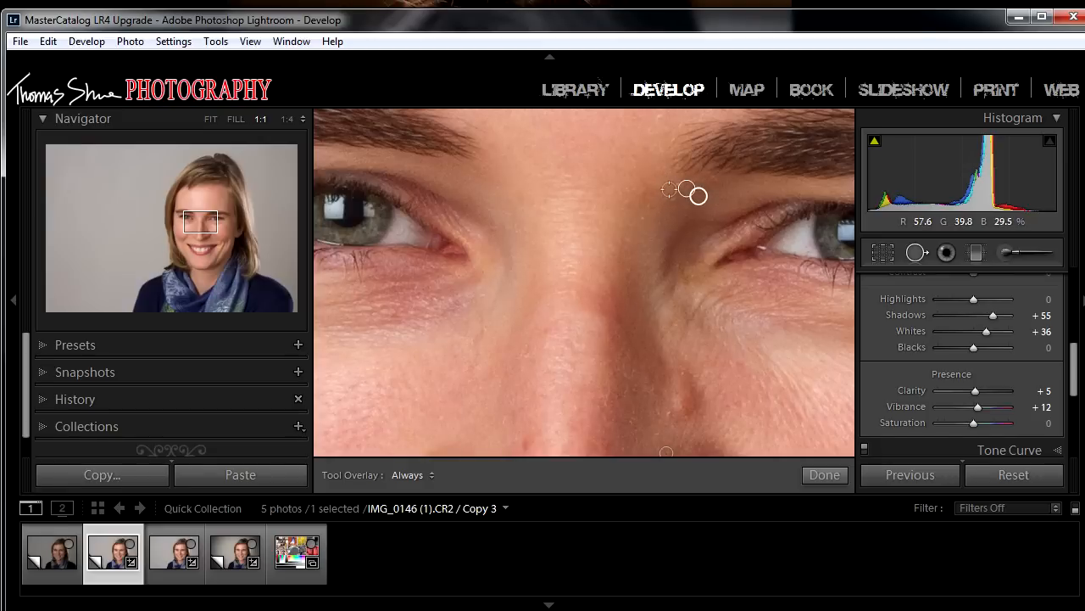
click(671, 186)
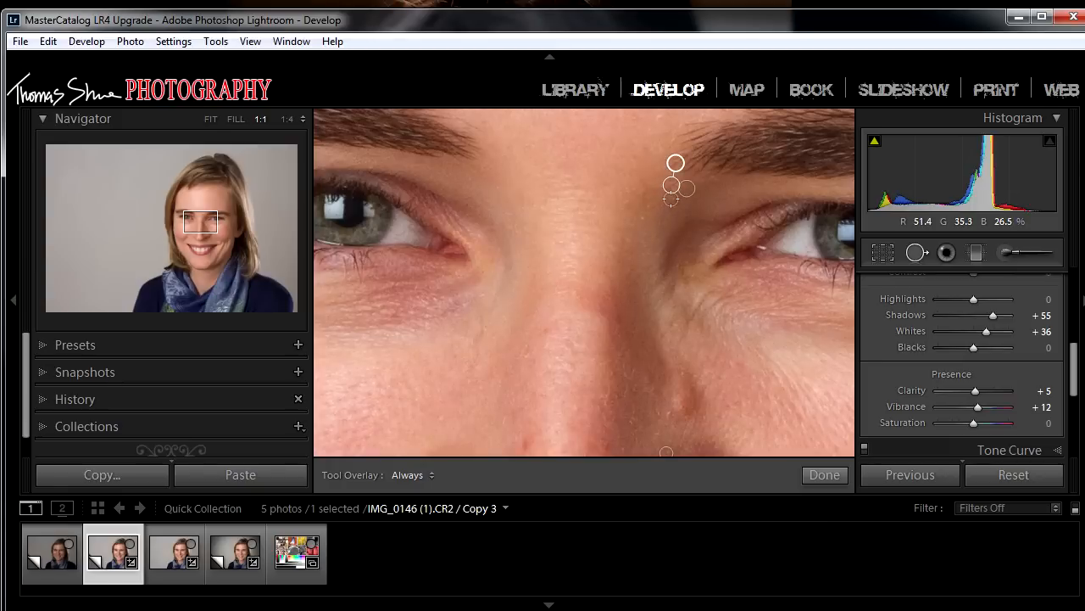
click(671, 199)
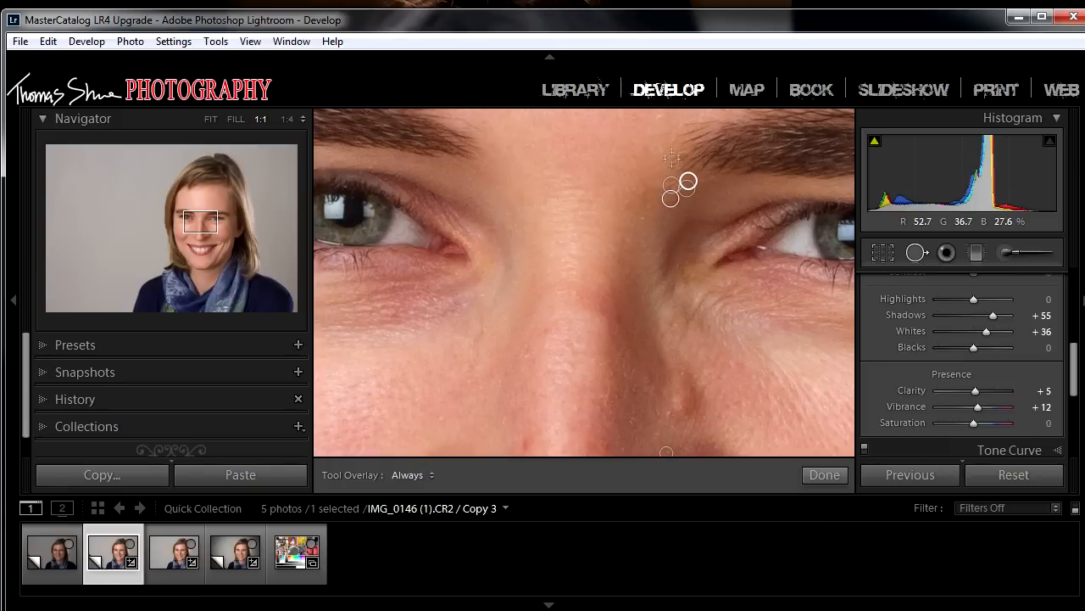
drag(688, 181, 655, 179)
click(640, 221)
drag(640, 221, 636, 243)
click(652, 207)
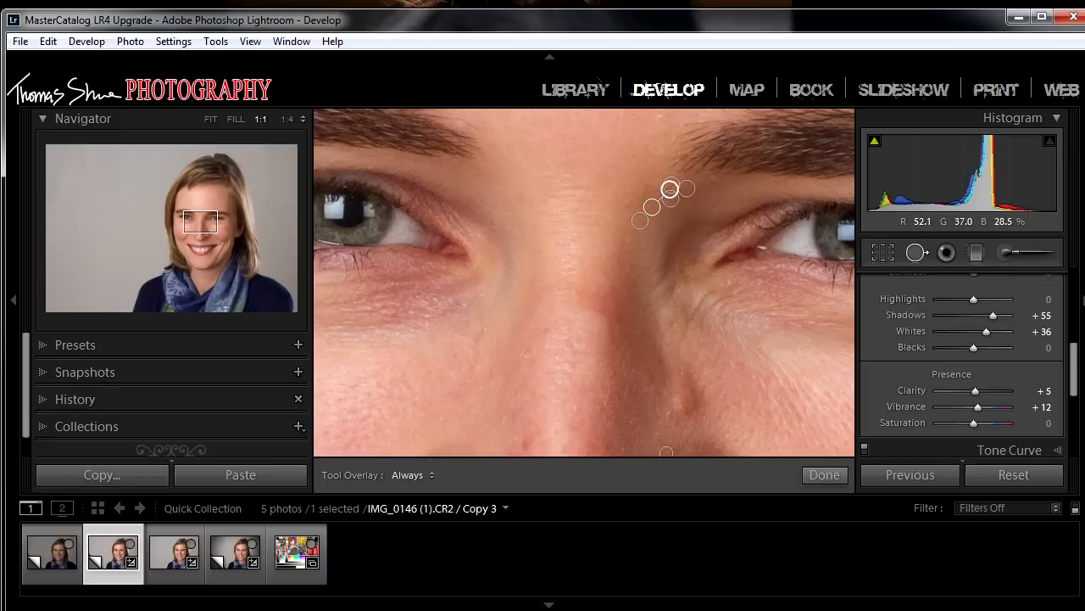
Heal the red spot on the woman's right side of the nose with a larger Spot Removal circle.
drag(667, 453, 872, 323)
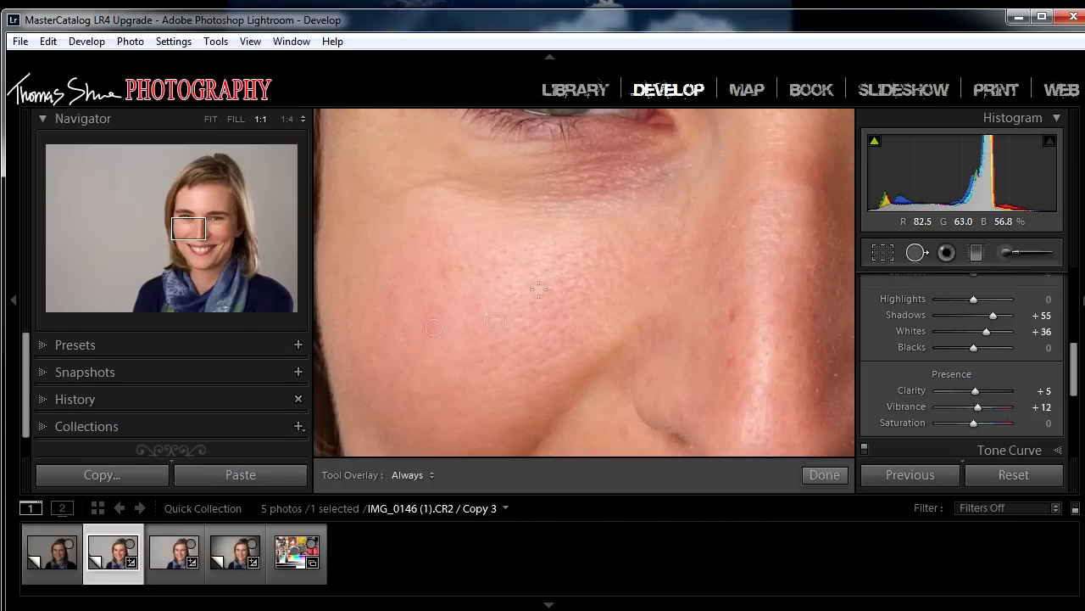
drag(549, 292, 522, 283)
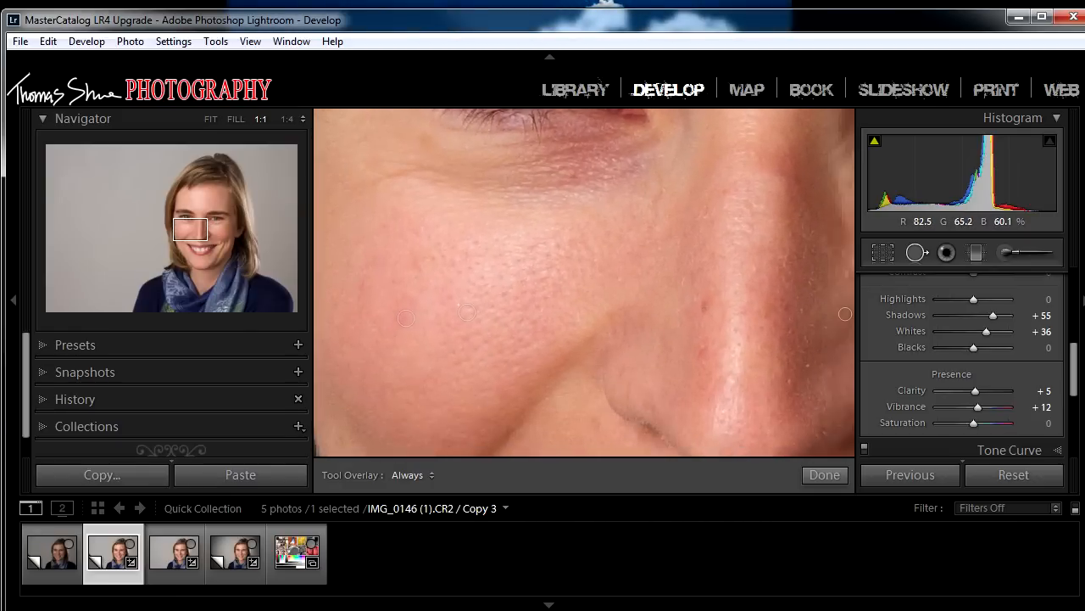
click(705, 307)
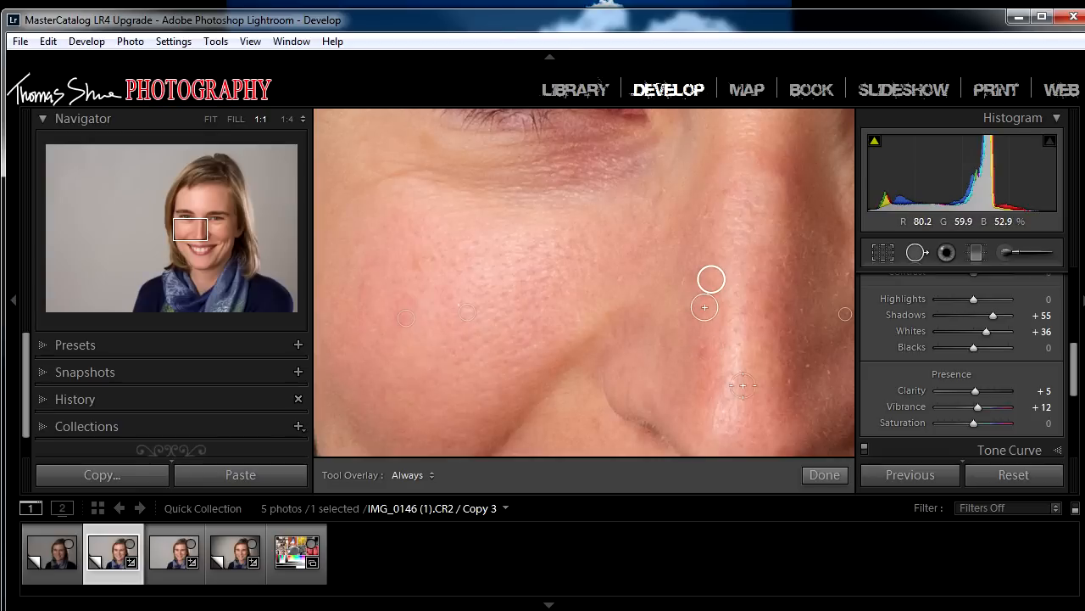
drag(754, 338, 654, 223)
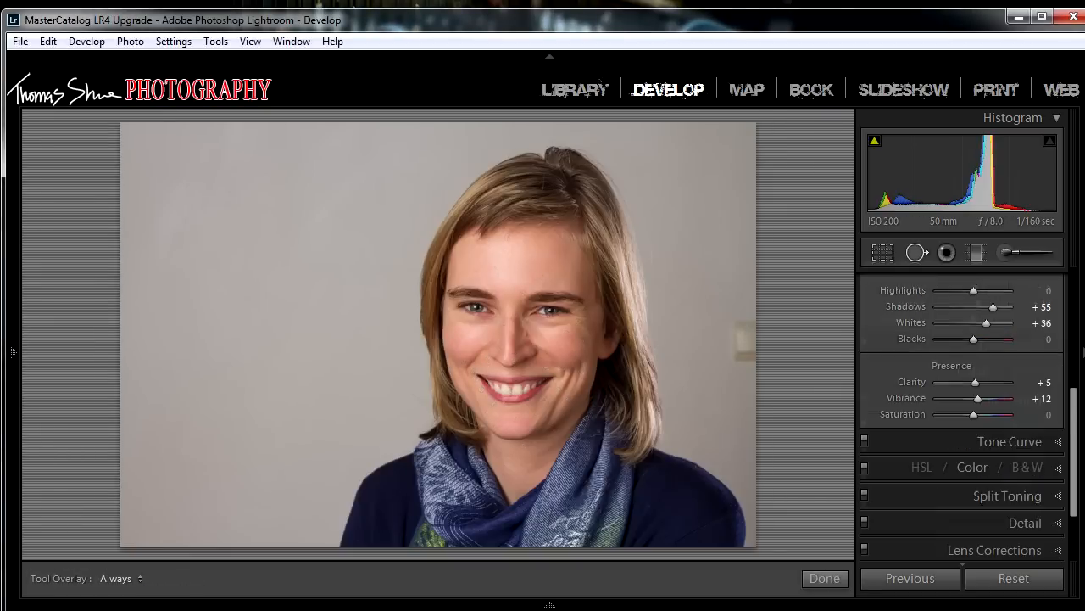
Enlarge the Spot Removal brush to size 81 and remove the light switch from the background wall.
scroll(743, 340, up, 5)
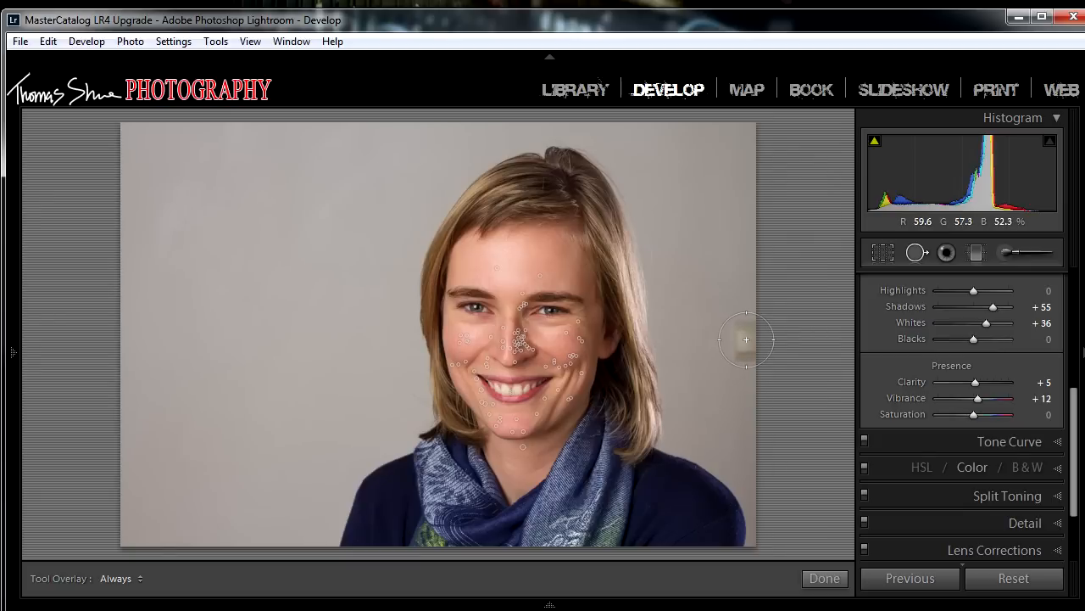
click(747, 339)
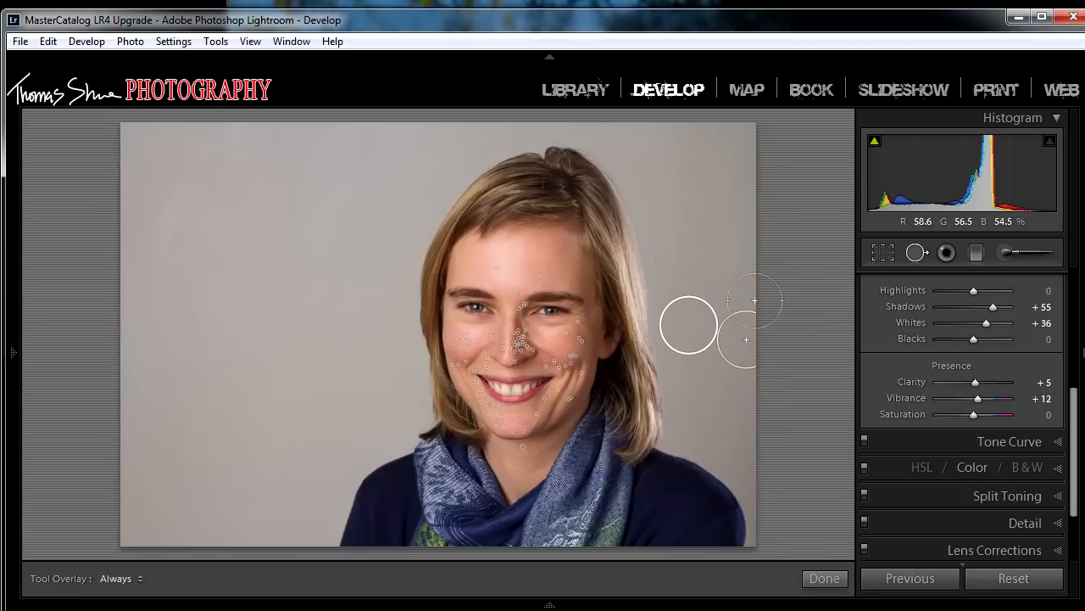
Compare the nose and cheeks at 1:1 zoom with spot removal turned off and back on.
key(F7)
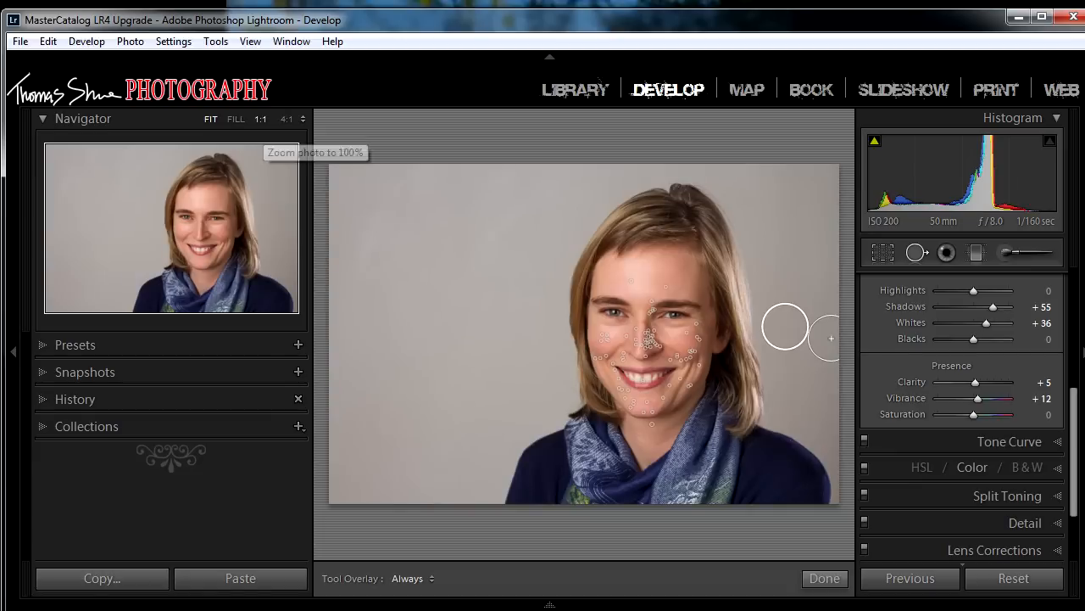
click(261, 118)
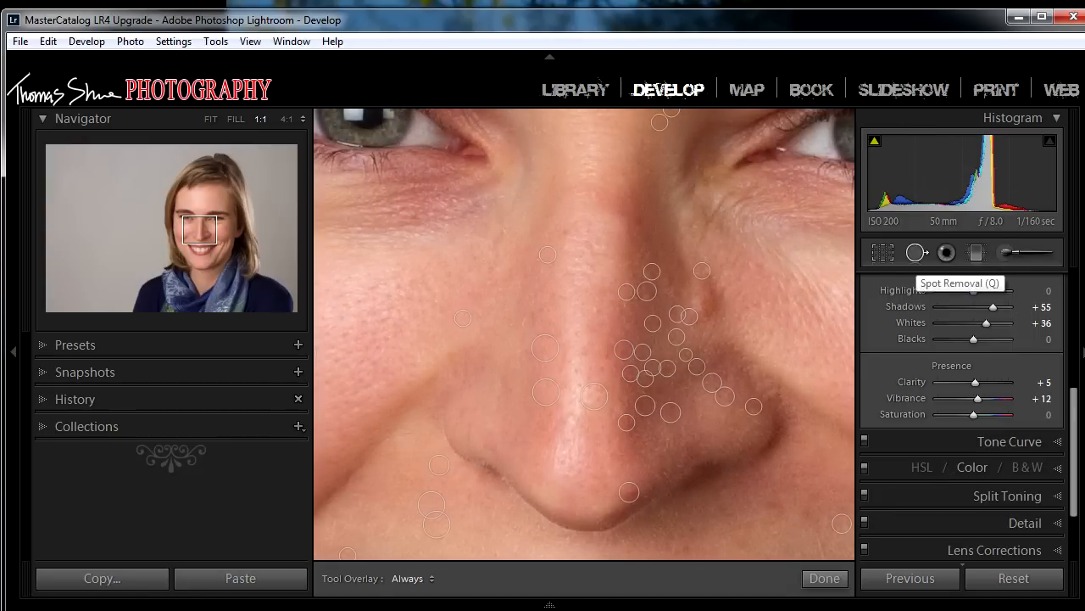
click(917, 251)
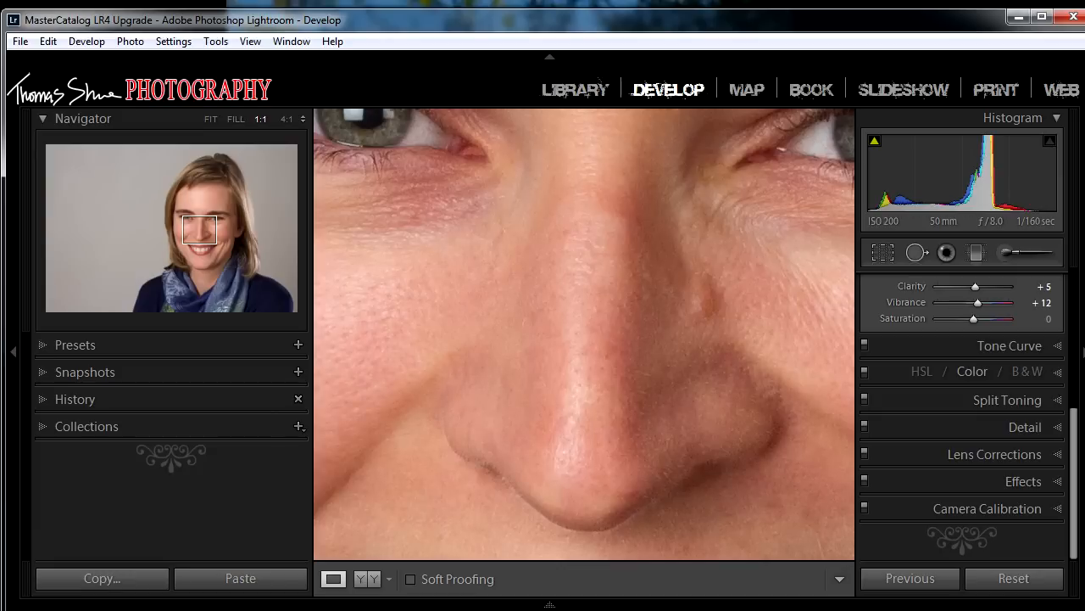
click(916, 252)
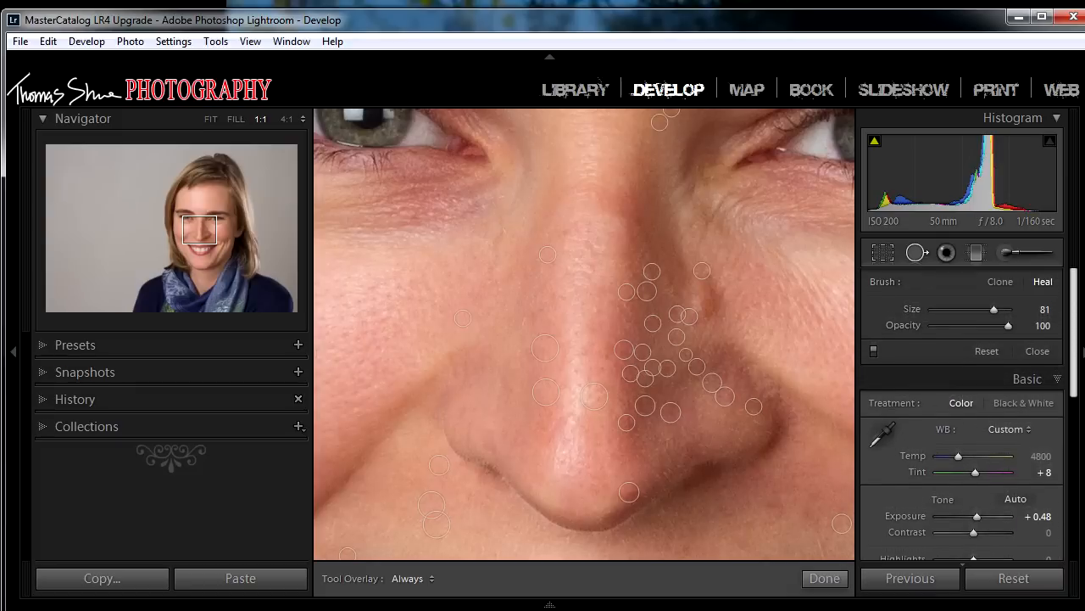
mouse_move(1074, 332)
mouse_down()
mouse_move(1074, 373)
mouse_move(1073, 332)
mouse_up()
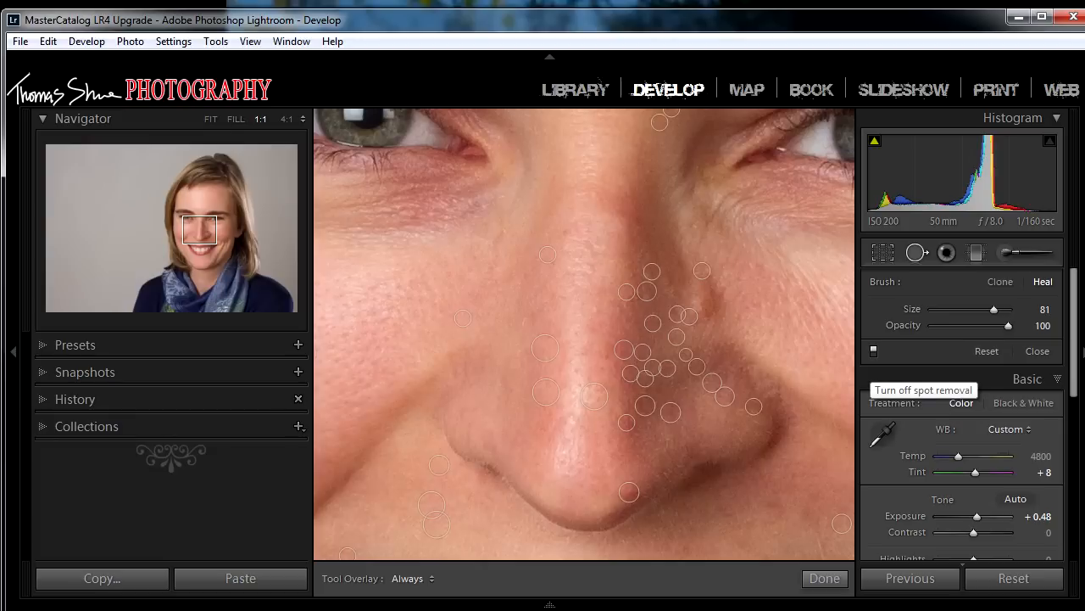
click(873, 350)
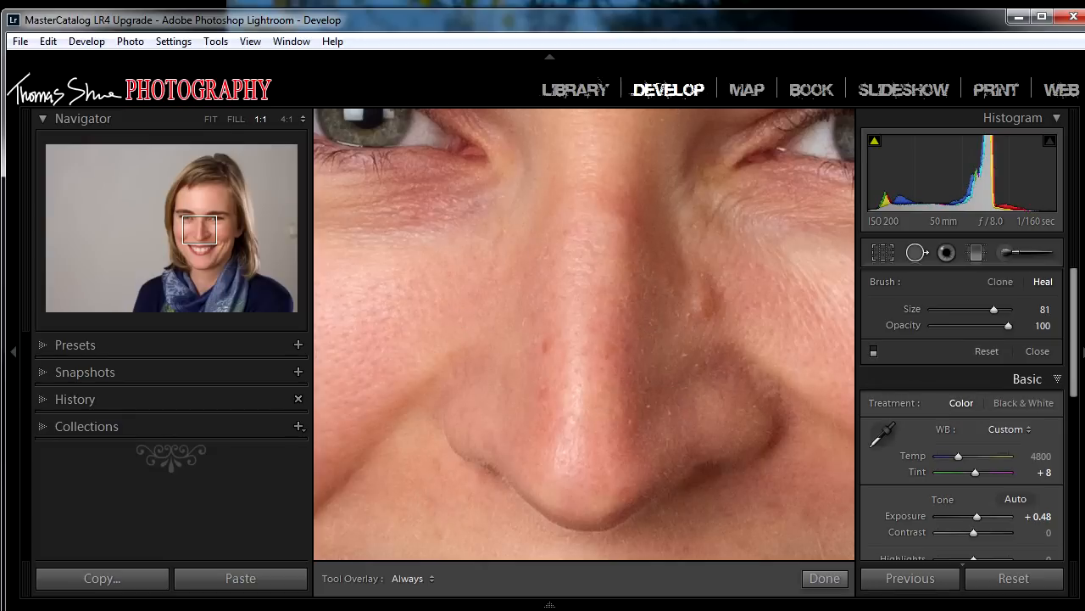
click(873, 350)
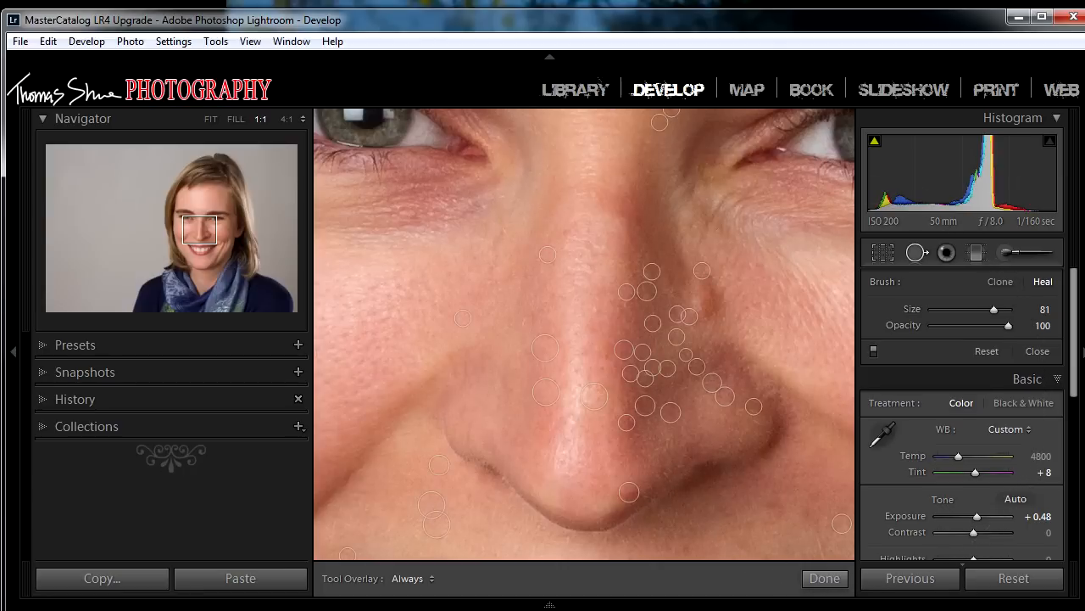
Leave Spot Removal and start a new Adjustment Brush mask using the 1 TSP Fine Line Soften Brush effect.
key(q)
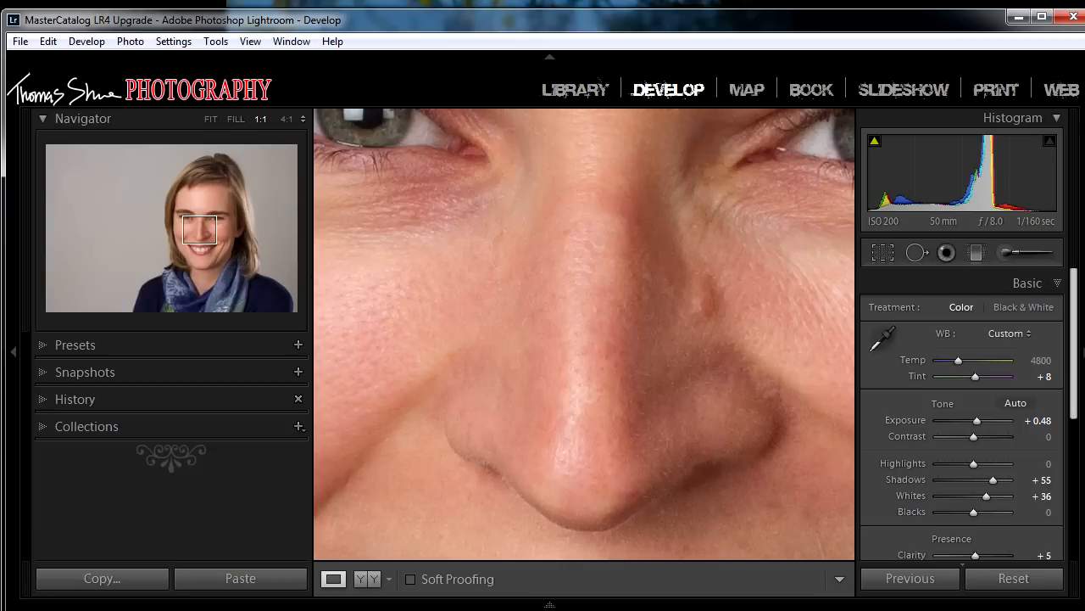
click(1006, 252)
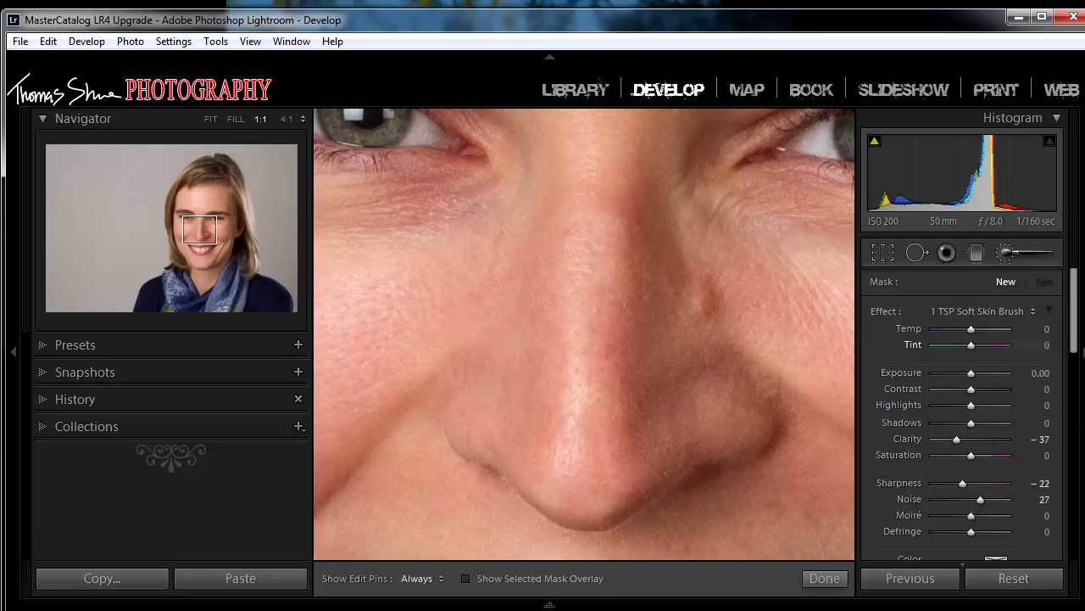
click(981, 311)
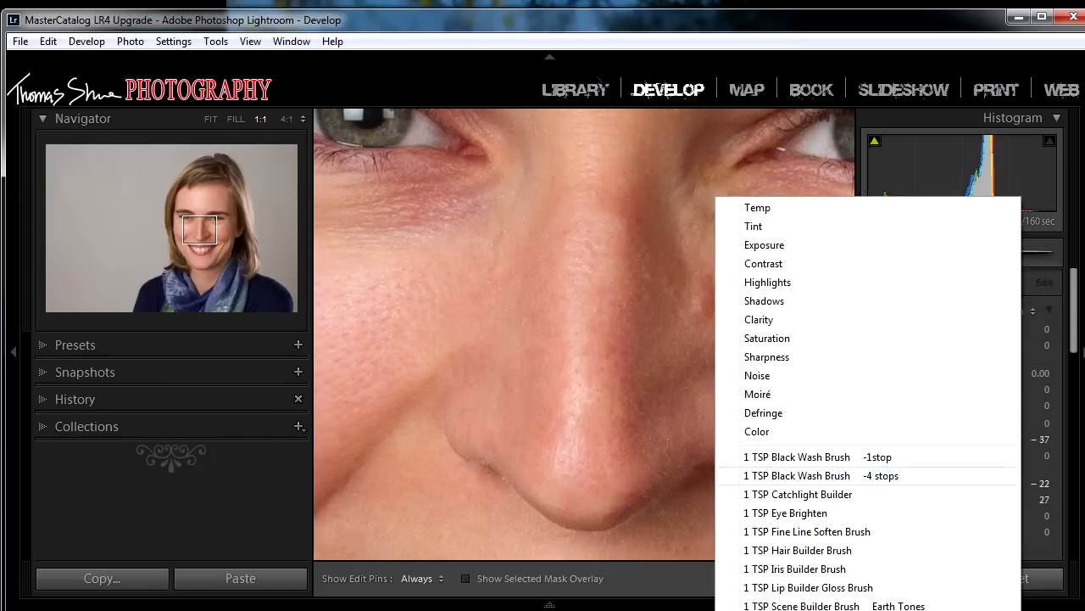
click(806, 531)
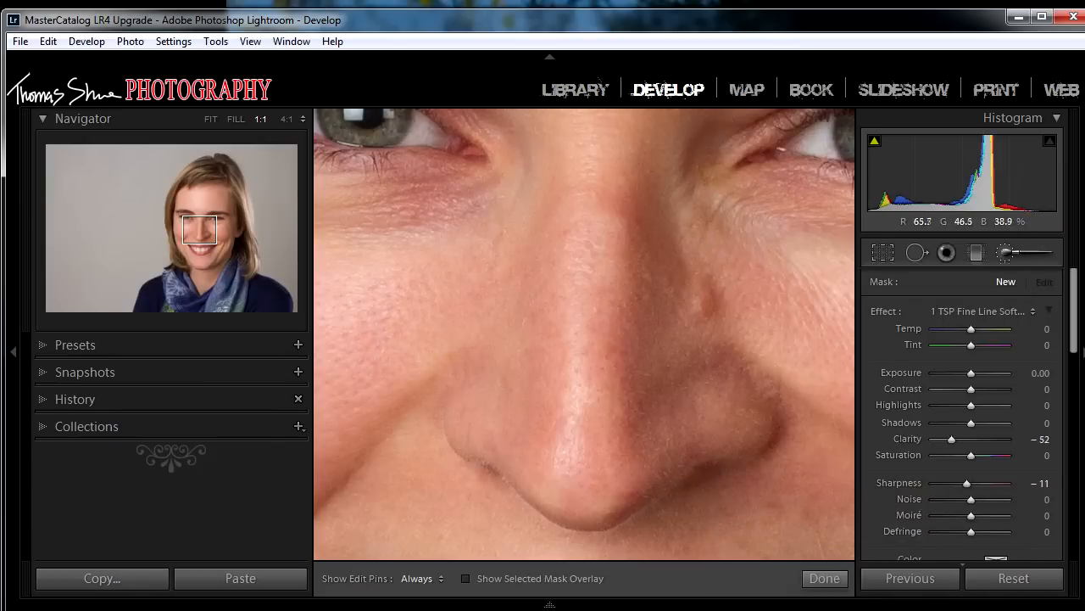
Begin painting the fine-line softening mask just below the inner corner of the woman's left eye.
drag(742, 407, 574, 469)
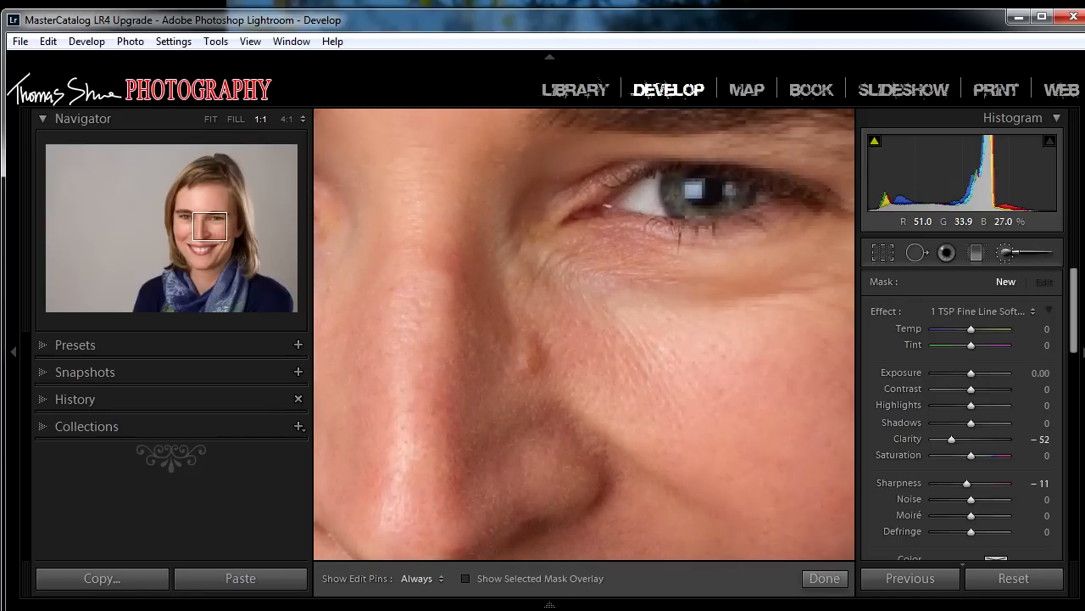
click(559, 257)
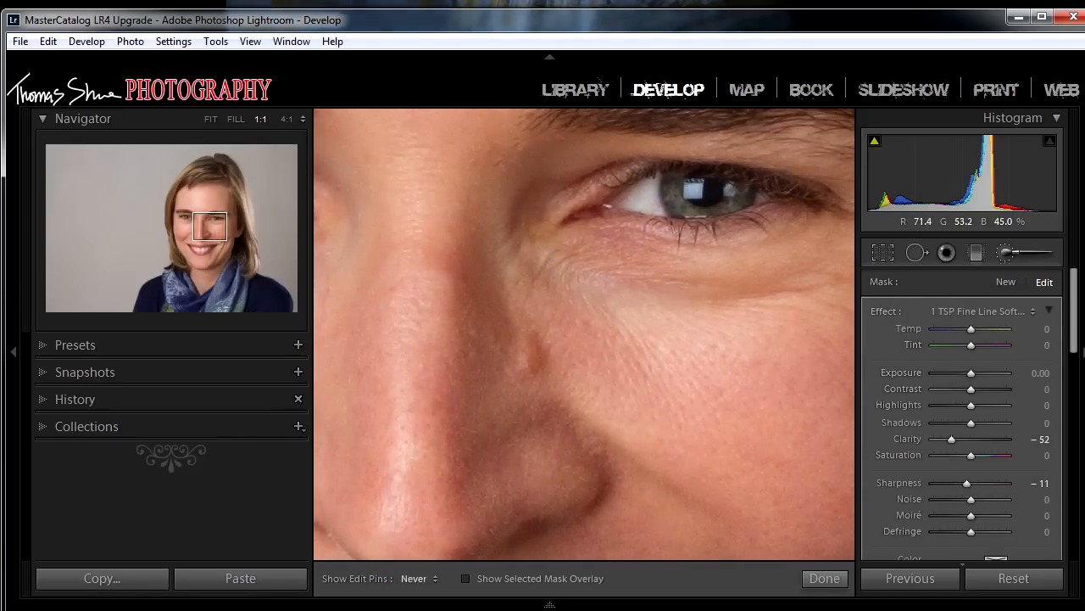
key(h)
key(h)
key(h)
key(h)
key(h)
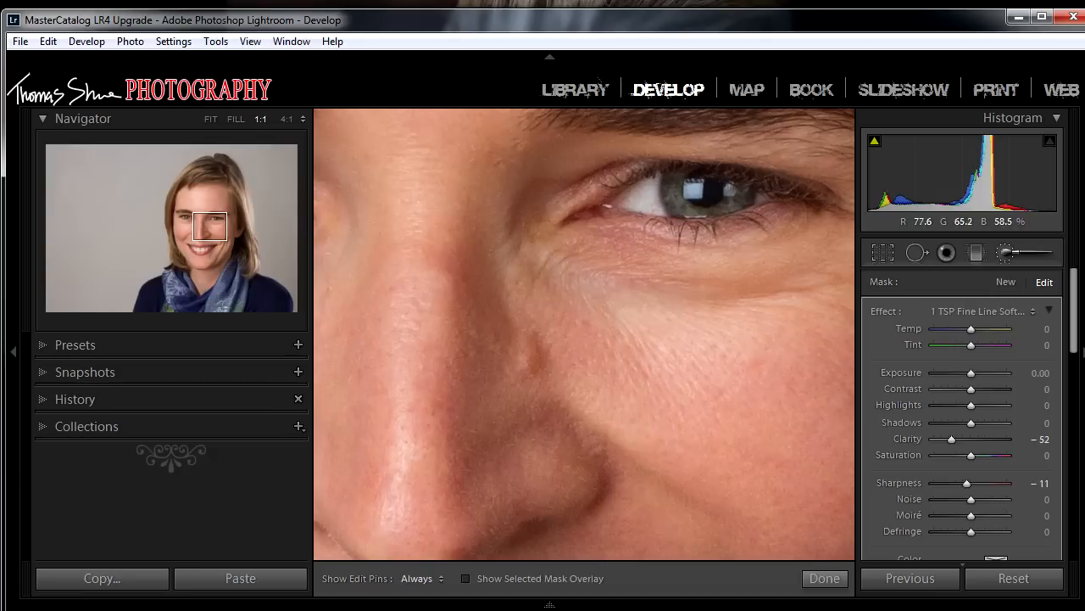
key(h)
key(h)
key(h)
Set the brush flow to 79 and size to 10, and soften the fine lines beneath the woman's left eye.
drag(1075, 311, 1074, 370)
drag(971, 426, 993, 426)
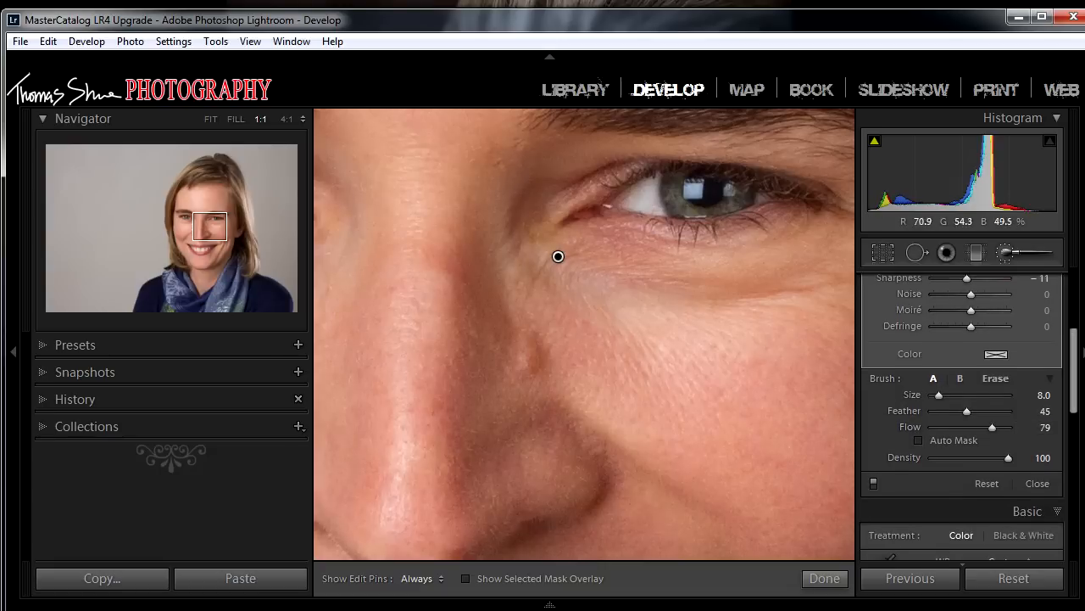
key(h)
key(h)
key(h)
key(h)
key(h)
key(h)
key(])
key(h)
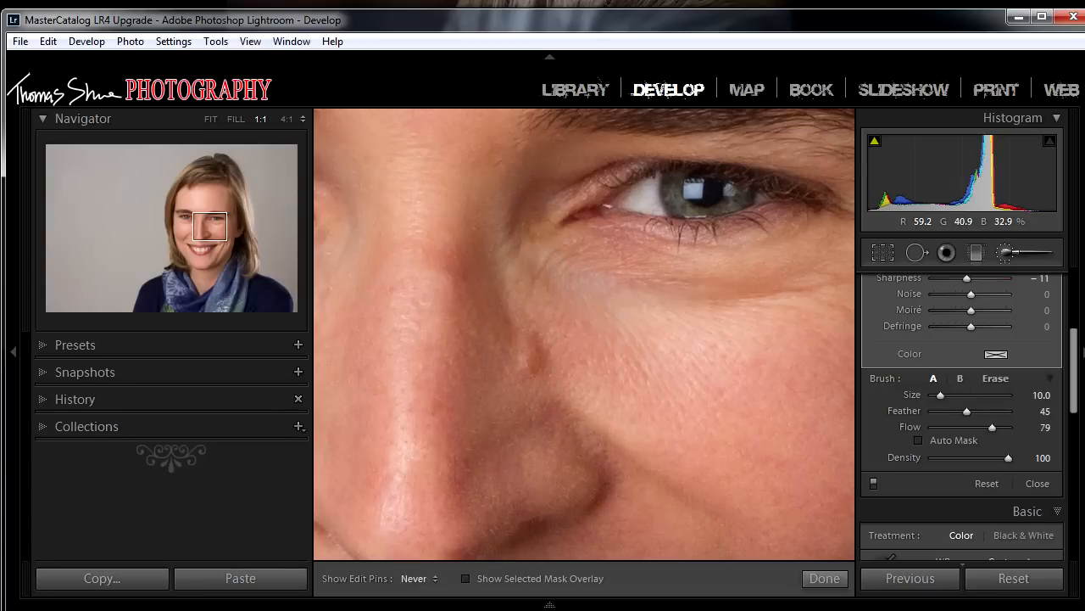
key(h)
mouse_move(542, 288)
mouse_down()
mouse_move(575, 229)
mouse_move(638, 179)
mouse_move(547, 284)
mouse_up()
Enlarge the brush to size 14 and soften the wrinkles at the outer corner of the woman's left eye.
key(])
key(])
key(h)
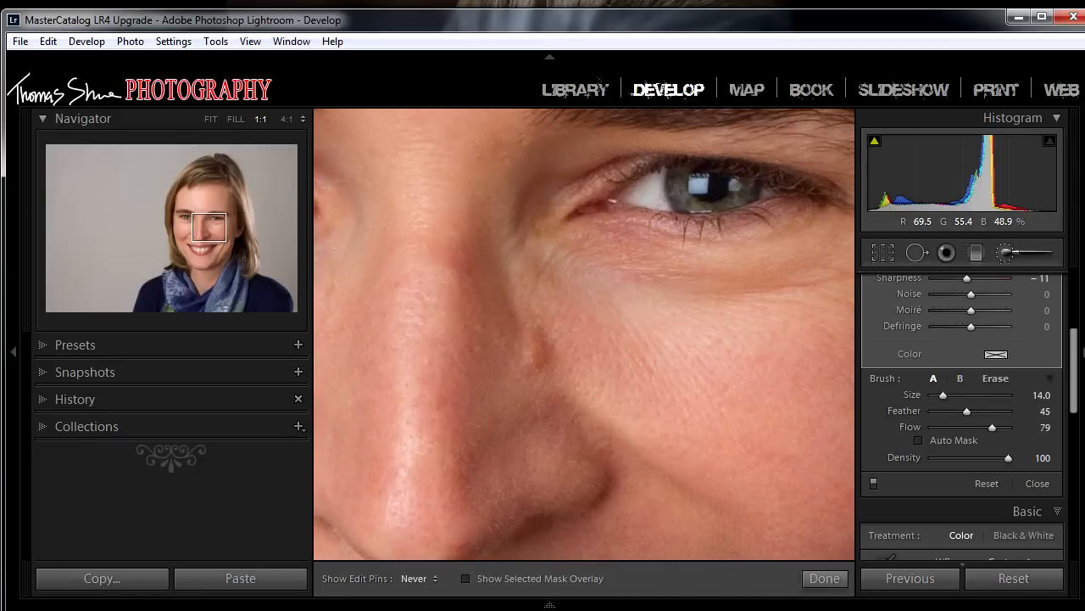
key(h)
drag(695, 280, 430, 353)
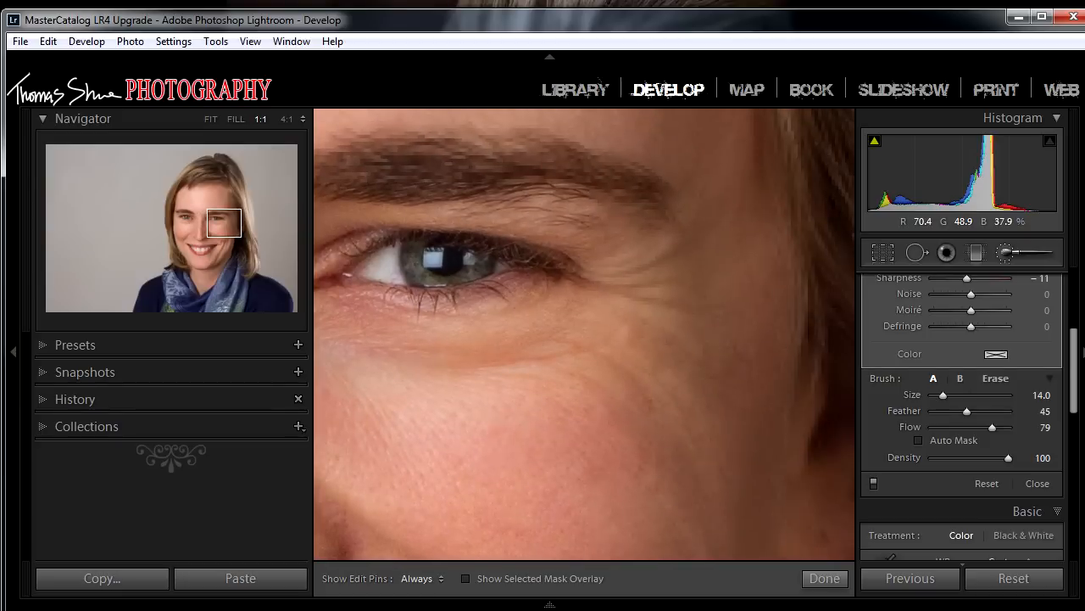
key(h)
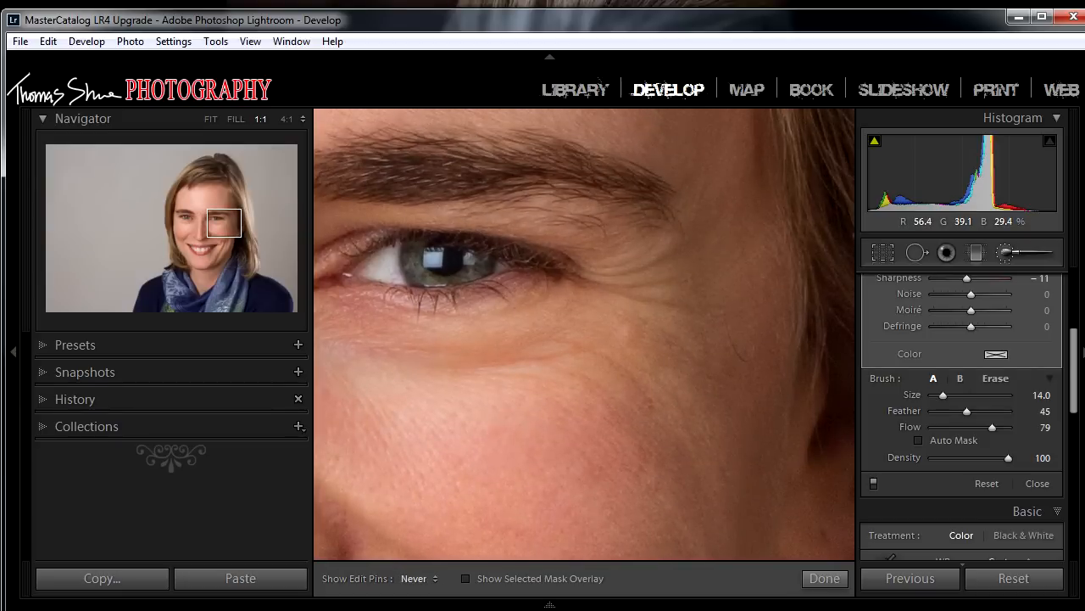
key(space)
drag(662, 343, 659, 279)
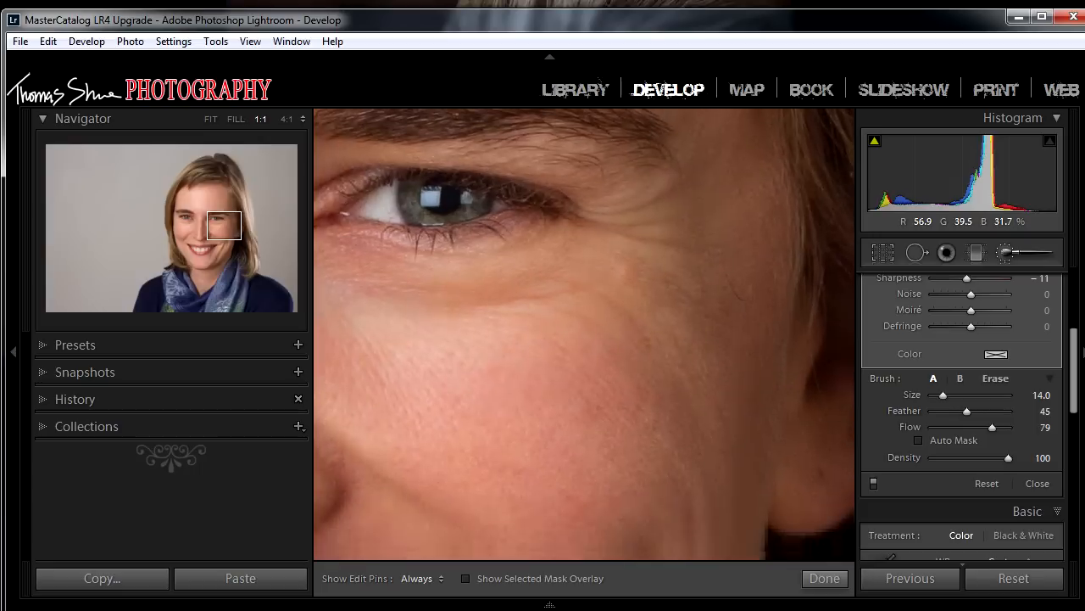
Paint the softening mask down over the woman's left cheek.
key(space)
mouse_move(593, 407)
mouse_down()
mouse_move(602, 295)
mouse_move(593, 357)
mouse_move(628, 381)
mouse_move(632, 423)
mouse_move(603, 318)
mouse_move(623, 382)
mouse_move(623, 273)
mouse_move(593, 344)
mouse_up()
key(h)
key(space)
key(space)
key(h)
key(h)
key(h)
Soften the smile lines beside the mouth on the woman's left side.
key(space)
drag(509, 373, 720, 276)
key(h)
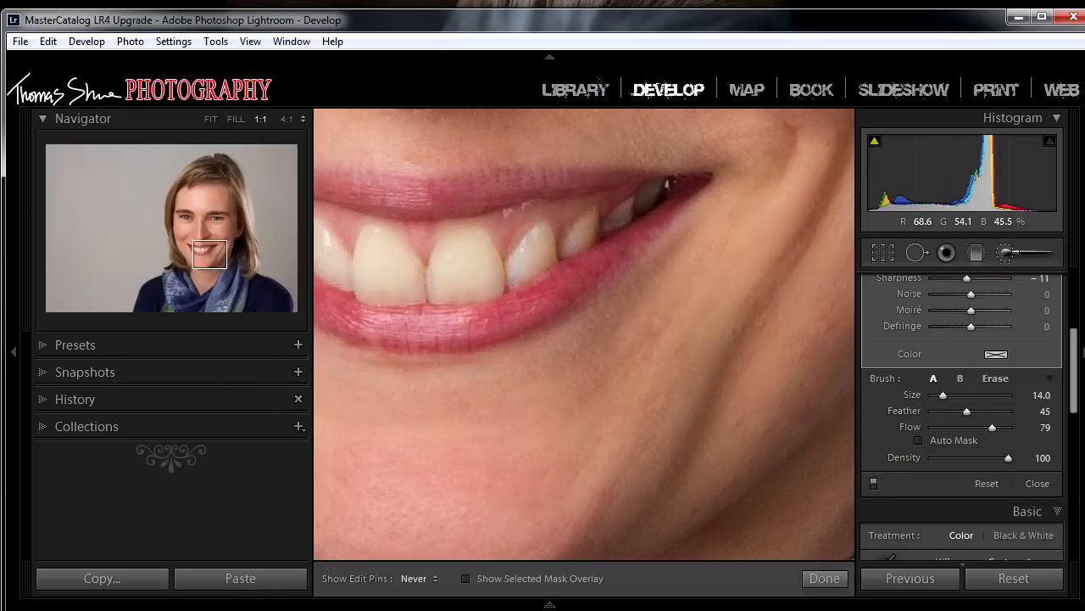
key(h)
key(h)
key(h)
Paint the softening mask over the chin and the skin below the lower lip.
key(space)
drag(552, 373, 688, 230)
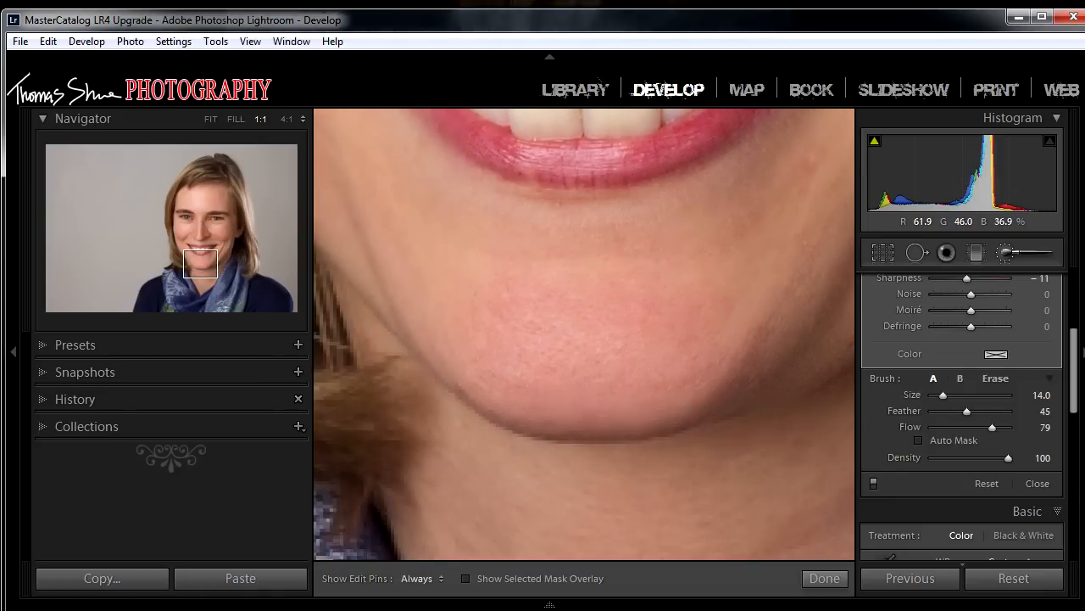
key(h)
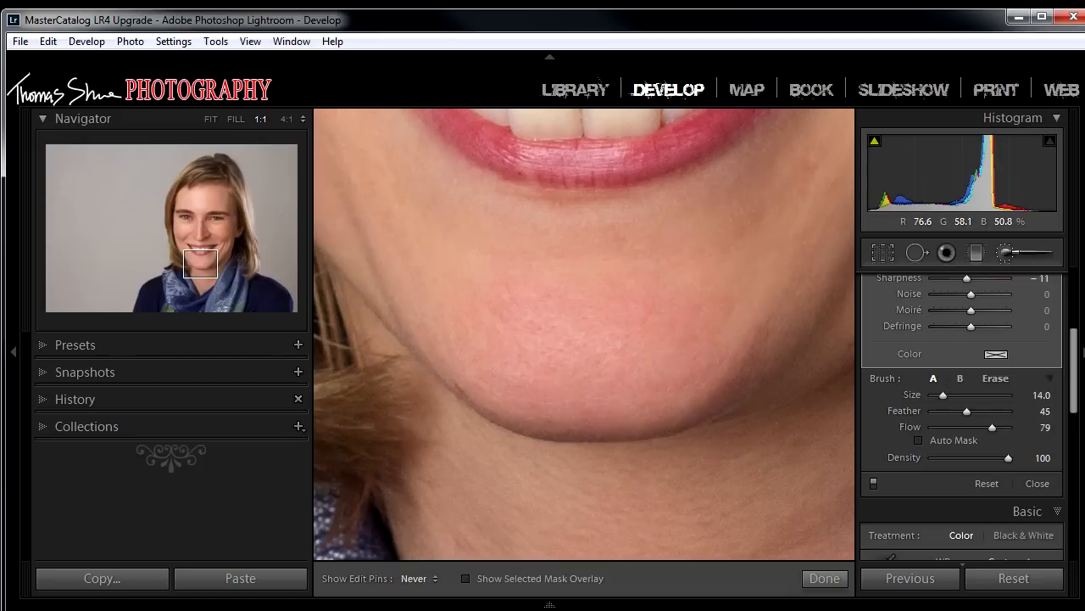
key(h)
key(h)
Soften the jaw and smile lines beside the mouth on the woman's right side.
key(space)
drag(492, 271, 678, 368)
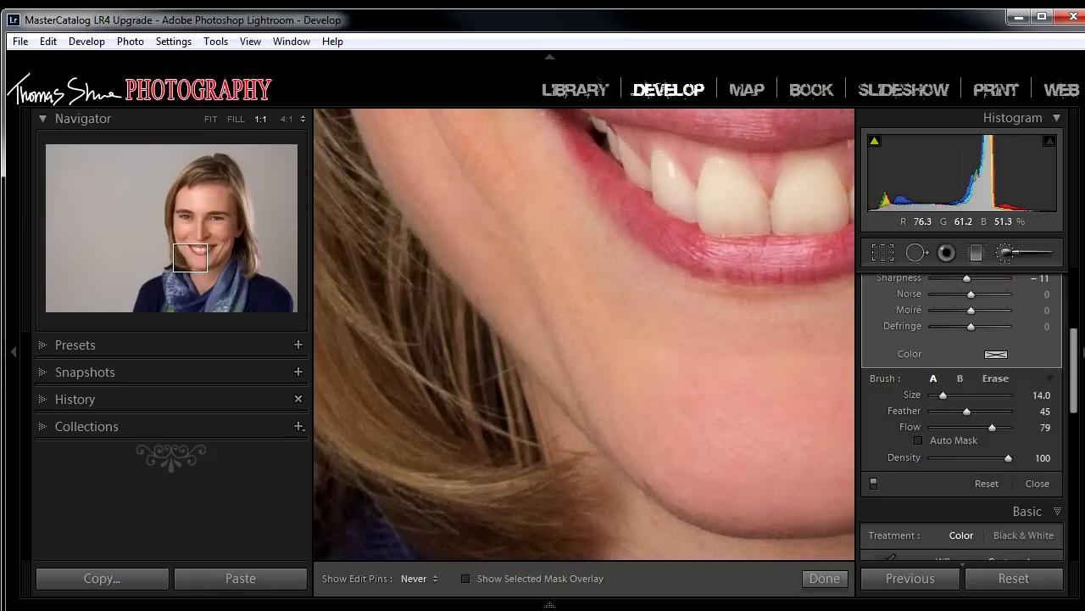
key(space)
drag(526, 263, 630, 444)
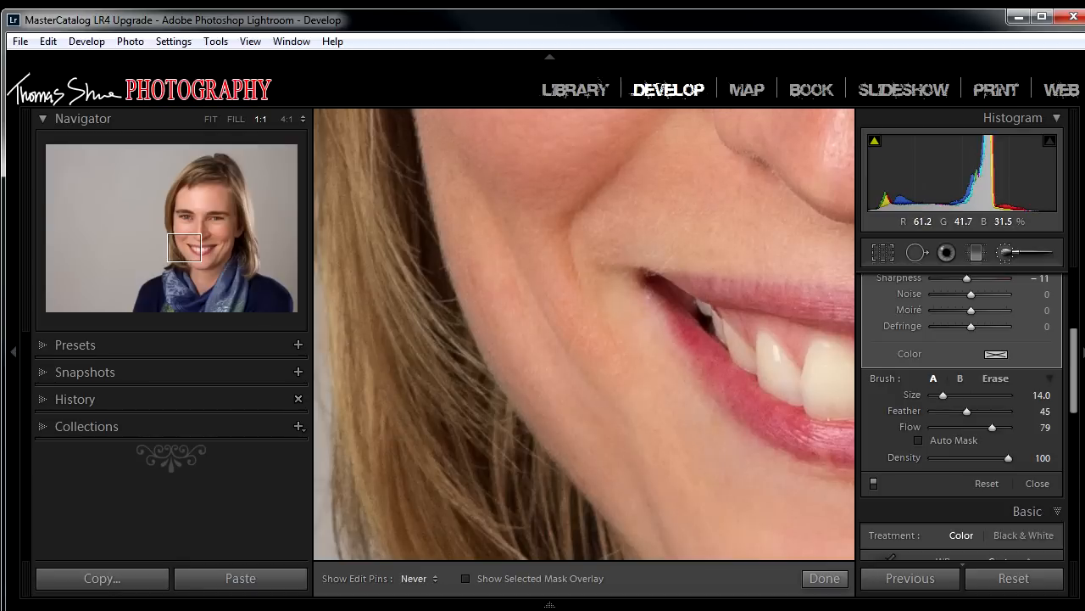
key(h)
Enlarge the brush to size 18 and soften the skin texture of the woman's right cheek.
drag(602, 246, 603, 496)
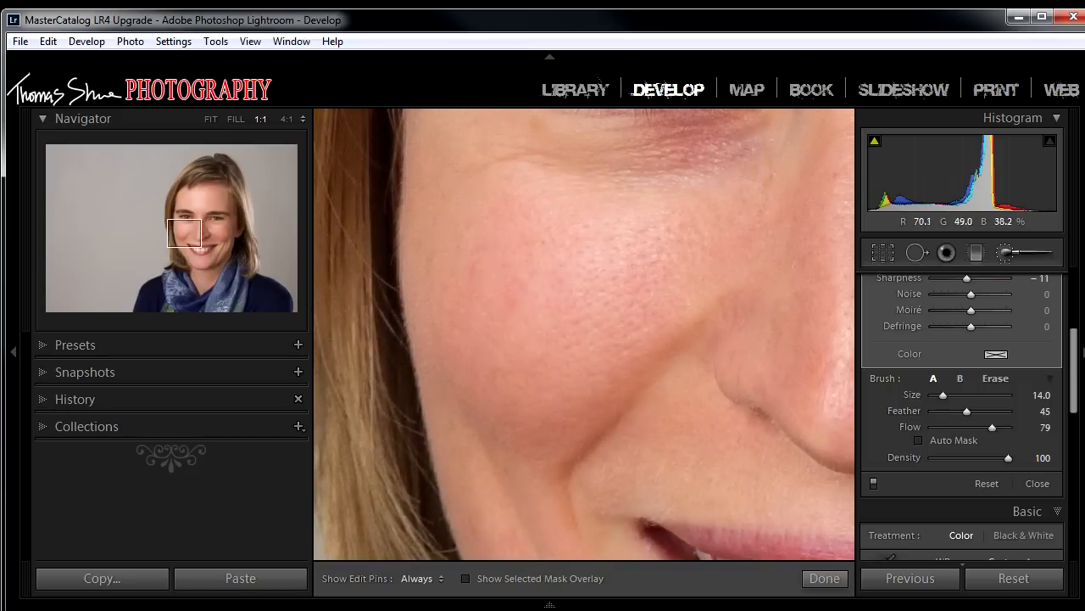
key(bracketright)
key(h)
key(h)
key(h)
Extend the softening mask over the skin between the woman's right eye, cheek and nose.
drag(598, 263, 547, 418)
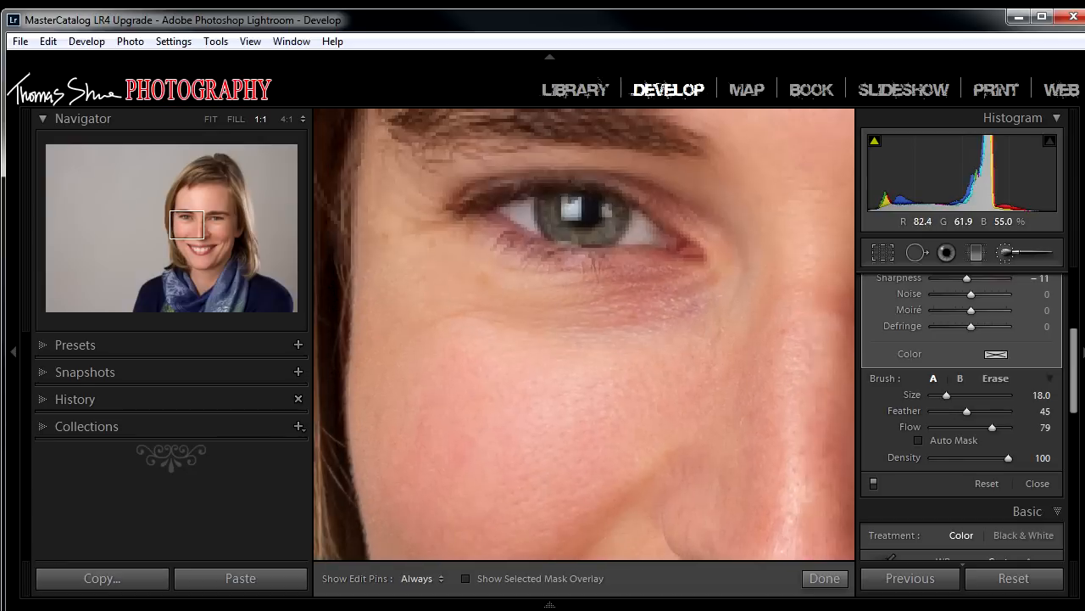
key(h)
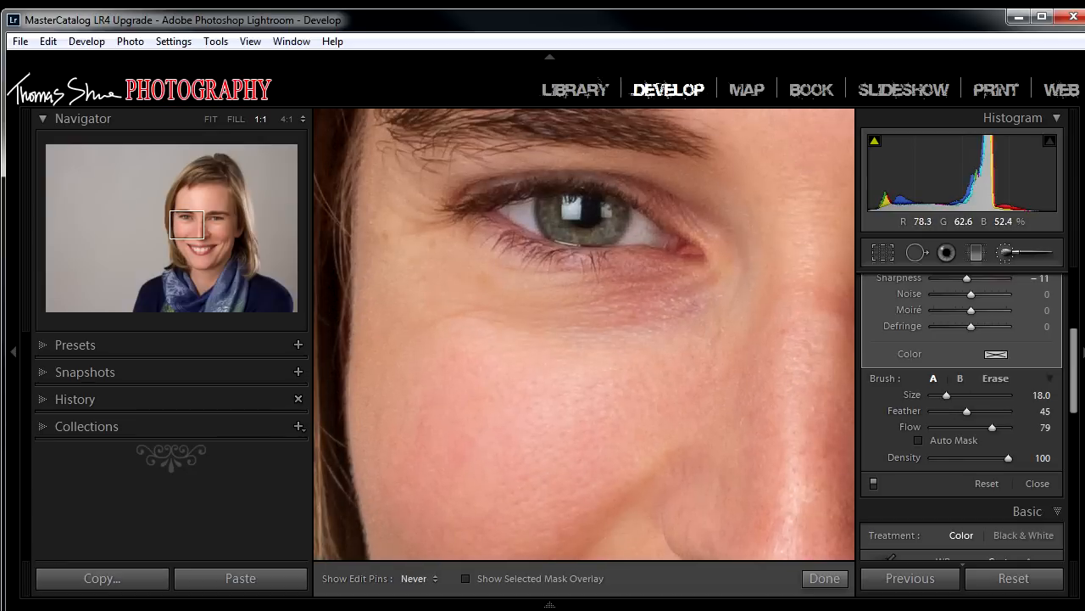
drag(628, 390, 543, 274)
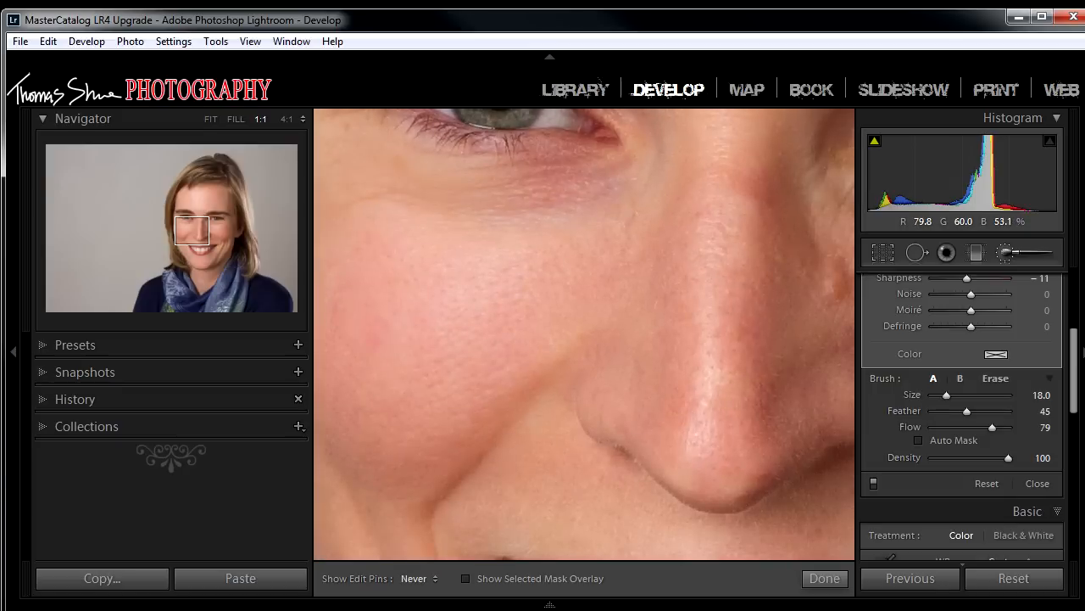
drag(551, 263, 551, 459)
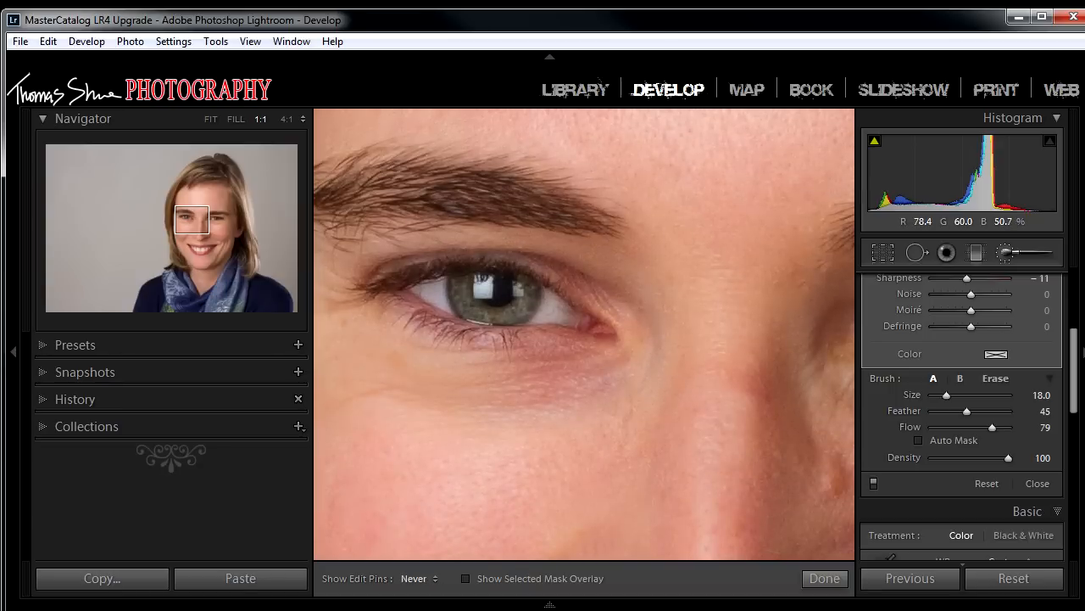
Reduce the brush to size 6 and soften the fine lines around the woman's right eye.
key(h)
scroll(559, 339, down, 4)
key(h)
key(h)
key(h)
key(h)
key(h)
key(h)
key(h)
key(h)
key(h)
key(h)
key(h)
key(h)
key(h)
key(h)
drag(542, 373, 644, 355)
key(h)
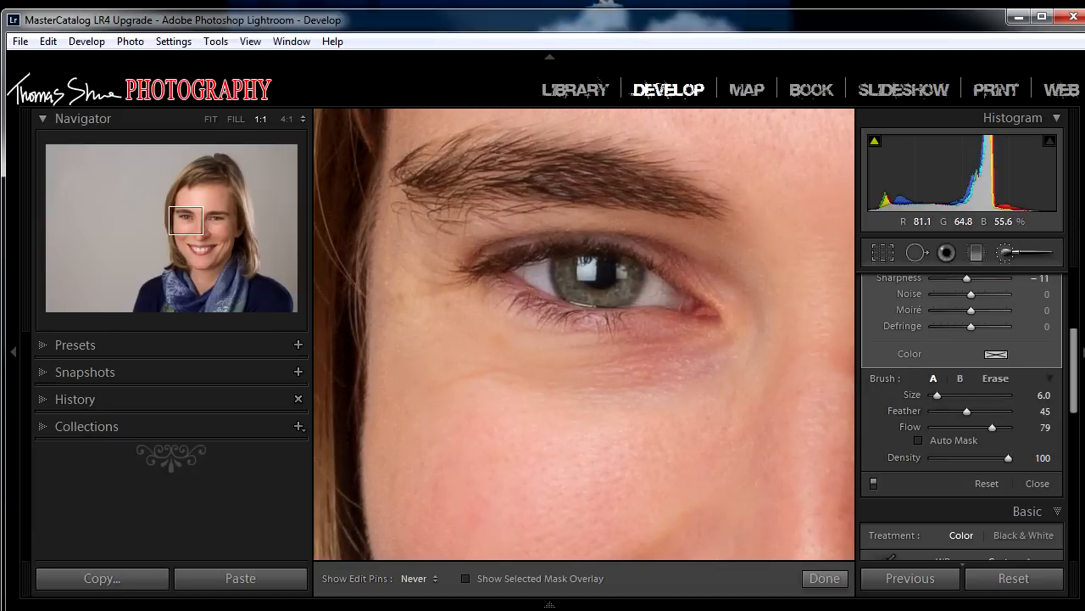
Enlarge the brush to size 11 and soften the skin below the woman's right eye and on the upper cheek.
key(h)
key(h)
key(h)
key(h)
key(h)
drag(619, 369, 549, 300)
scroll(549, 300, up, 5)
key(h)
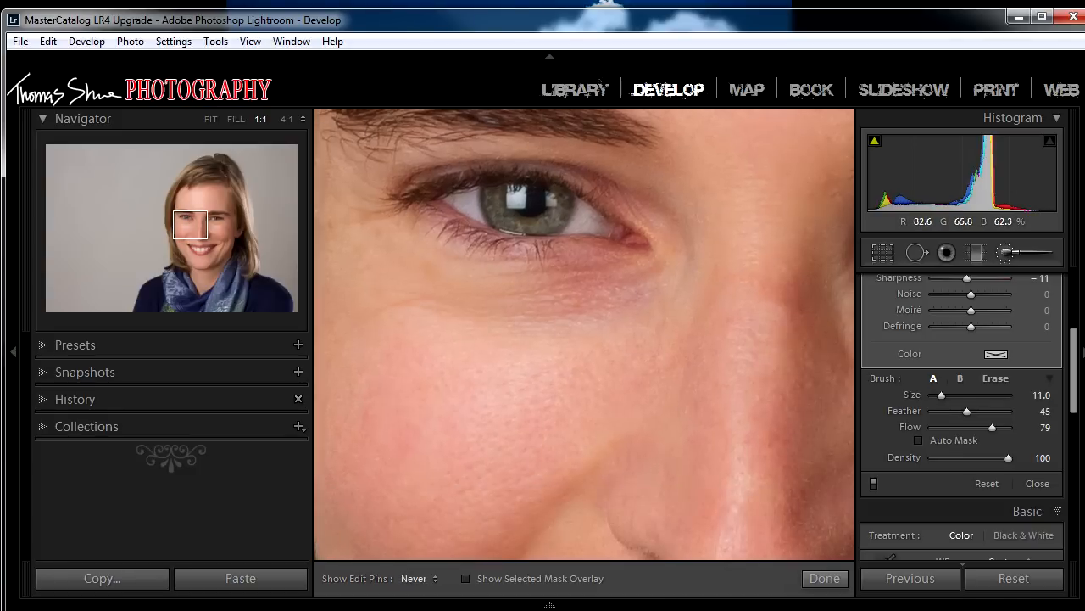
Enlarge the brush to size 14 and soften the skin from beside the nose up to the forehead.
key(space)
drag(586, 500, 554, 401)
key(space)
drag(585, 254, 573, 407)
key(space)
drag(580, 263, 577, 416)
scroll(577, 416, up, 3)
key(space)
Review the whole portrait at Fit zoom with the edit pins hidden and shown.
click(210, 118)
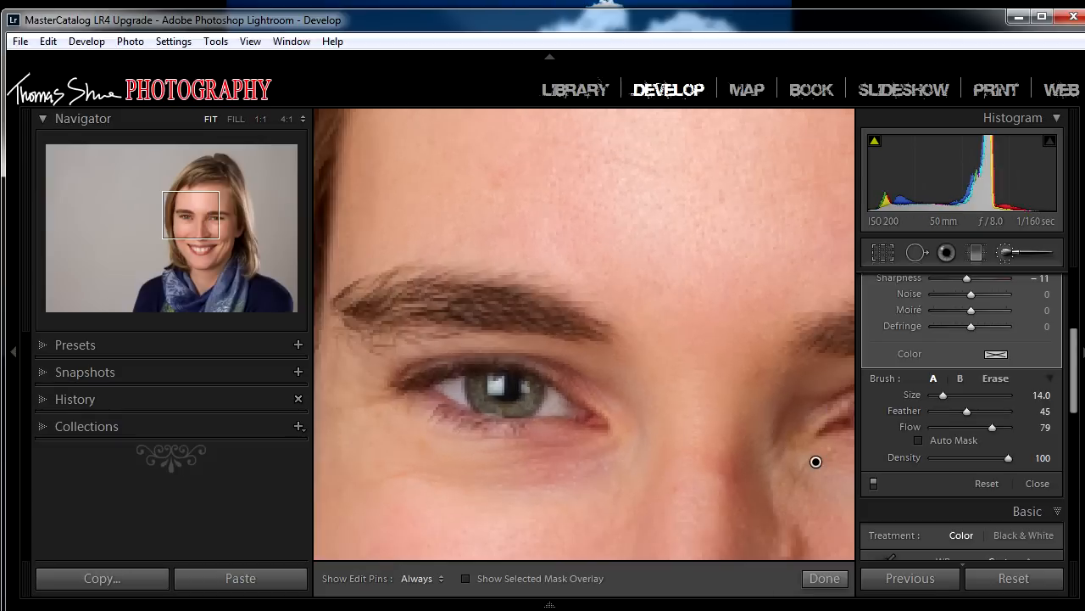
scroll(657, 322, down, 7)
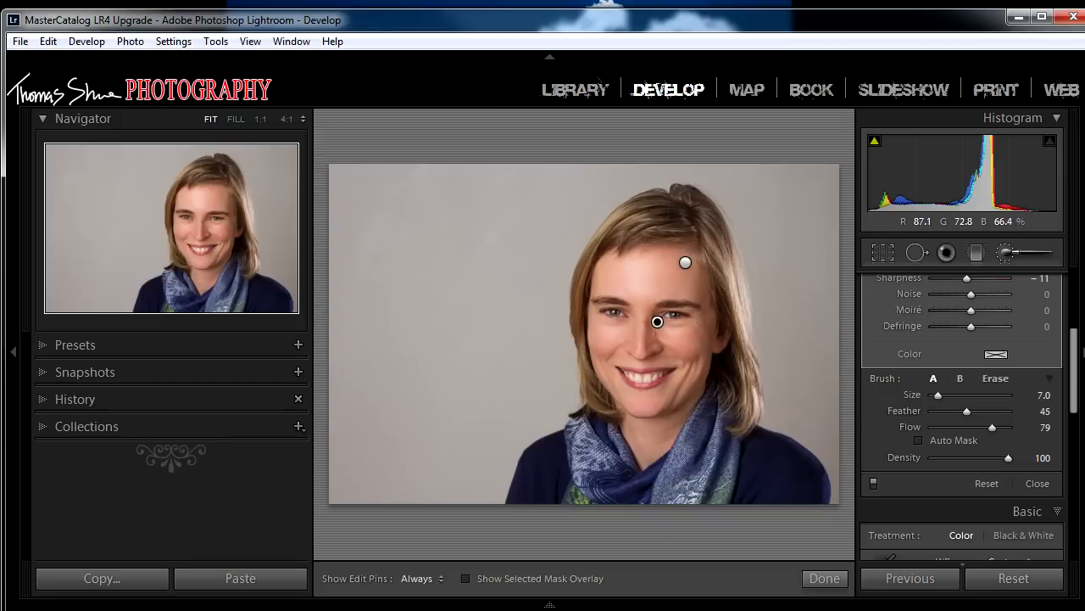
key(h)
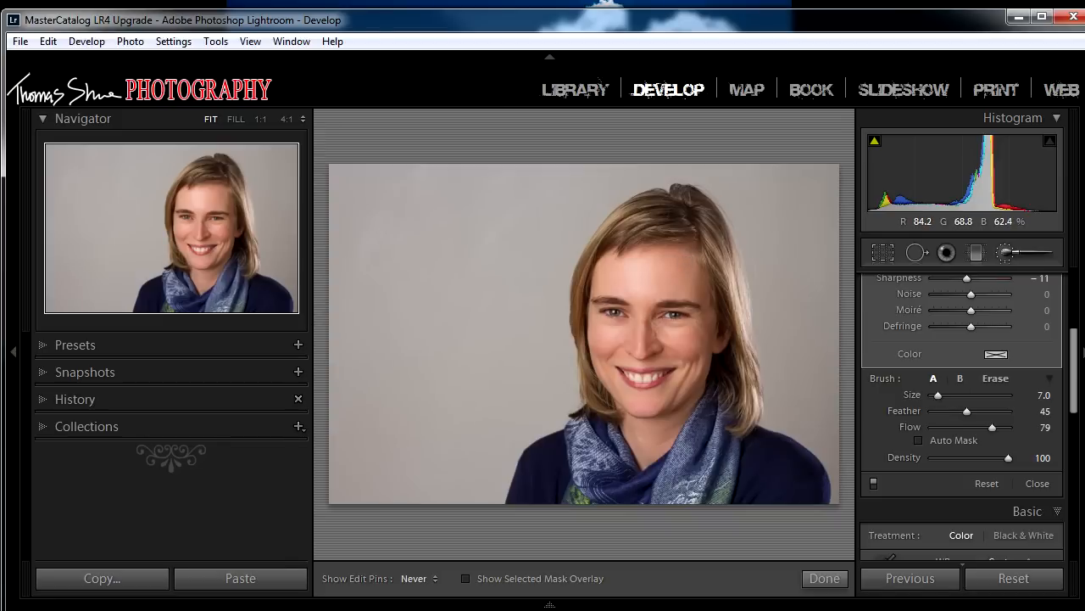
key(h)
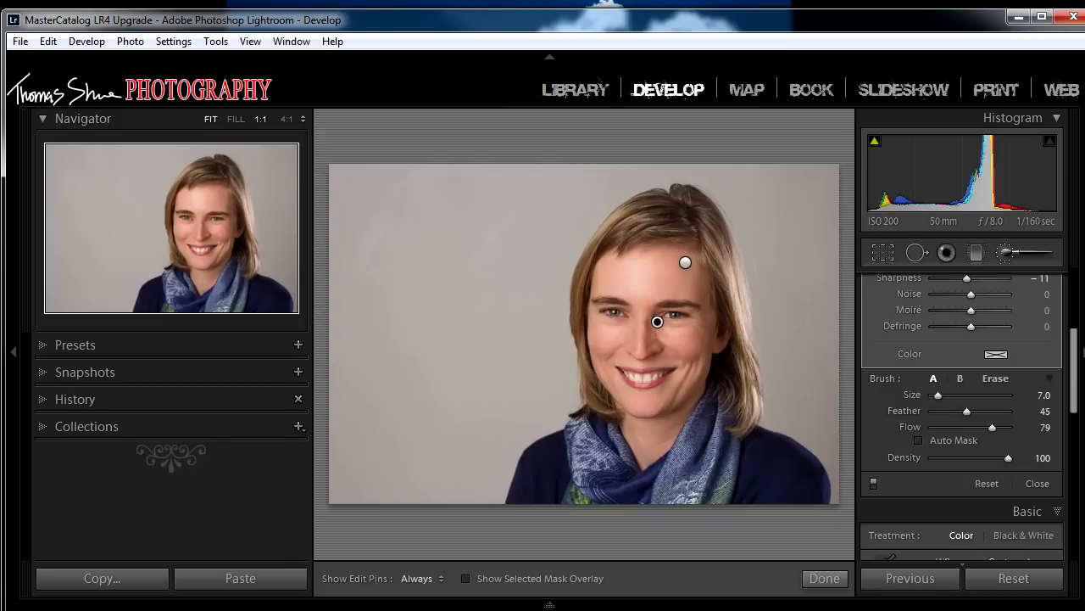
Reduce the brush to size 5 and soften the fine lines across the forehead at 1:1 zoom.
click(191, 214)
scroll(585, 334, down, 1)
drag(585, 280, 556, 486)
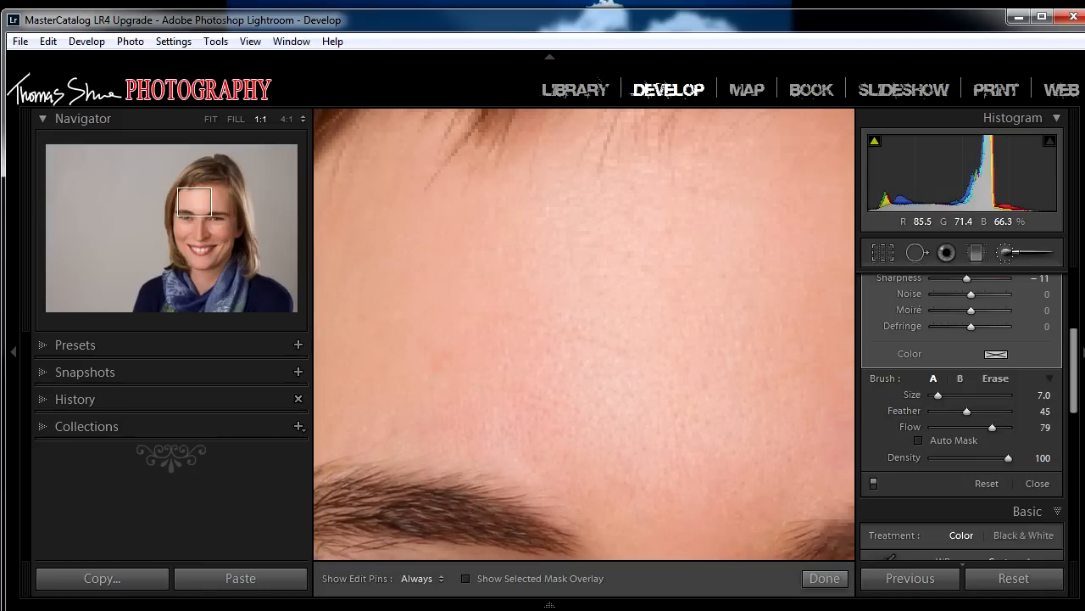
scroll(584, 334, down, 1)
key(h)
key(h)
key(h)
key(h)
key(h)
drag(721, 339, 456, 339)
click(779, 175)
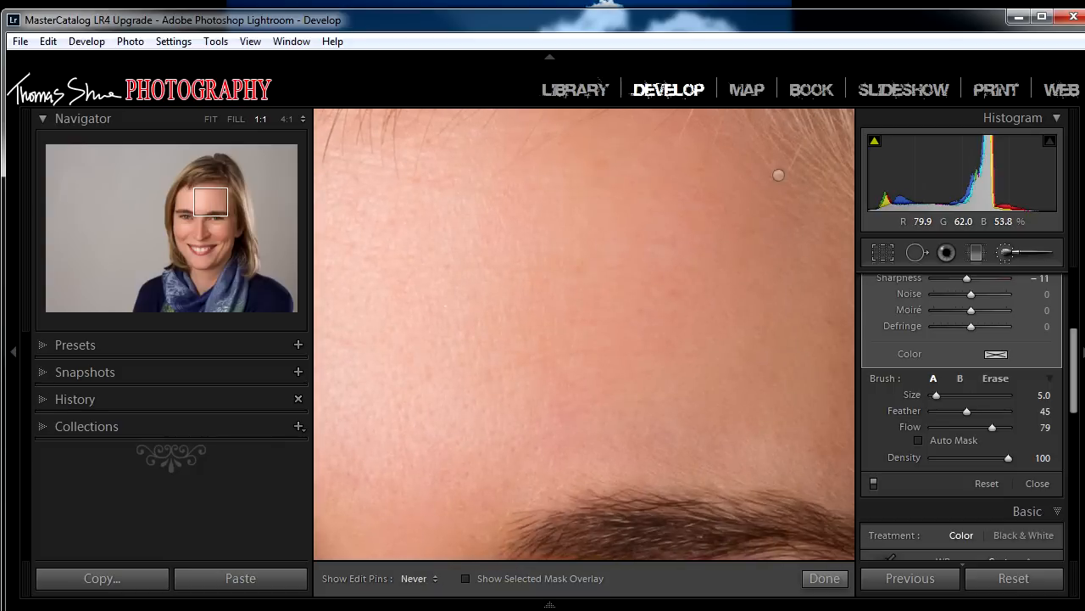
Examine the softened skin at 1:1 zoom across the forehead, around the eyes and over the nose.
drag(585, 339, 846, 332)
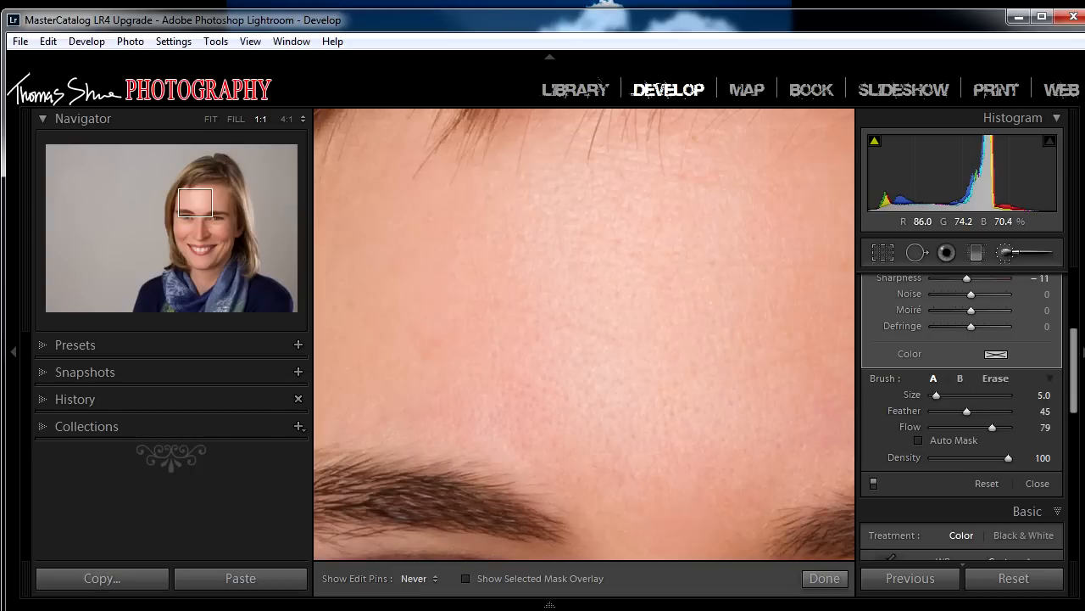
drag(509, 407, 779, 294)
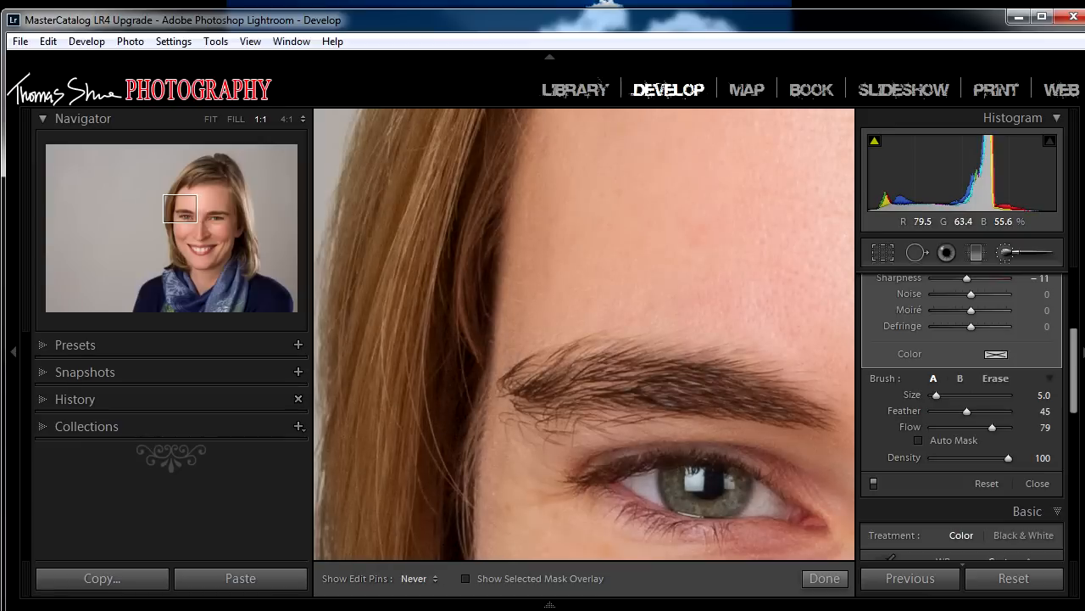
drag(746, 339, 580, 198)
drag(526, 339, 653, 336)
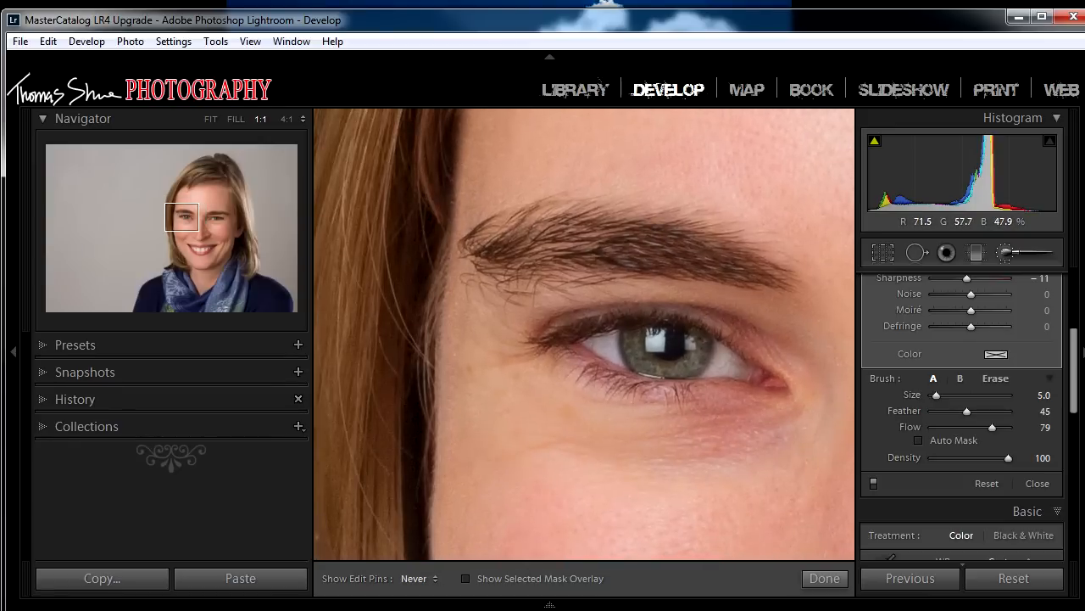
drag(610, 407, 585, 414)
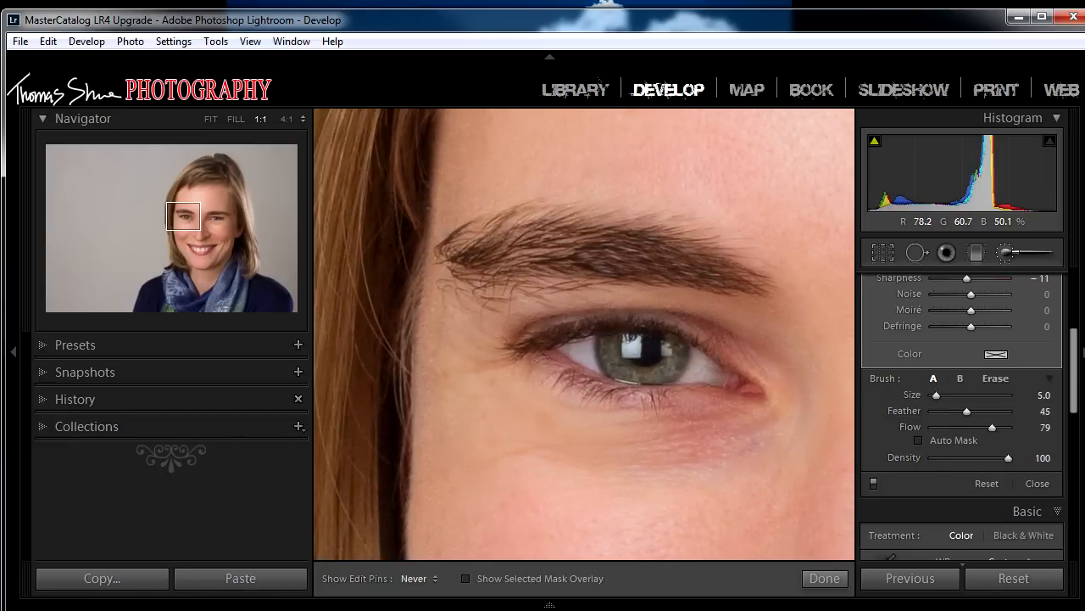
drag(746, 382, 372, 148)
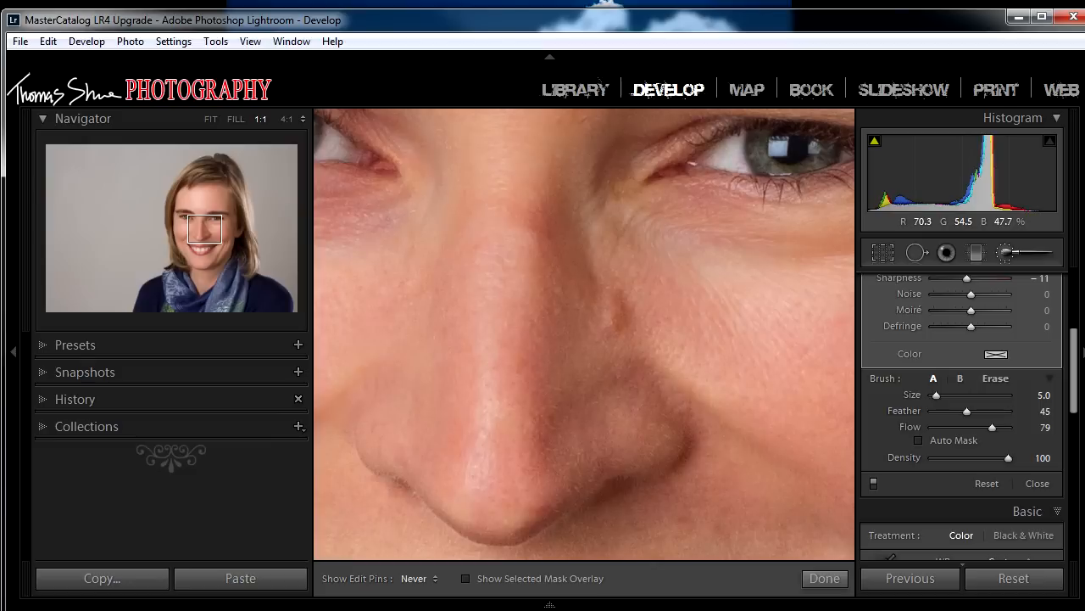
drag(661, 399, 501, 326)
drag(611, 288, 490, 134)
Examine the smile lines beside the mouth and the adjoining cheek with the edit pins hidden and shown.
key(h)
key(h)
drag(585, 373, 583, 303)
key(h)
key(h)
key(h)
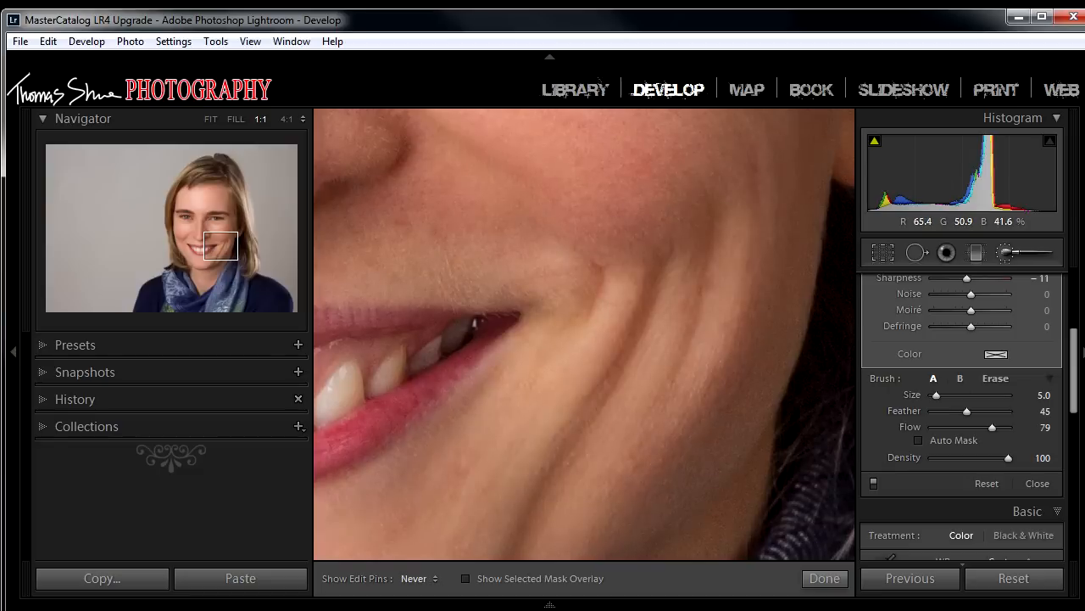
key(h)
drag(594, 327, 530, 414)
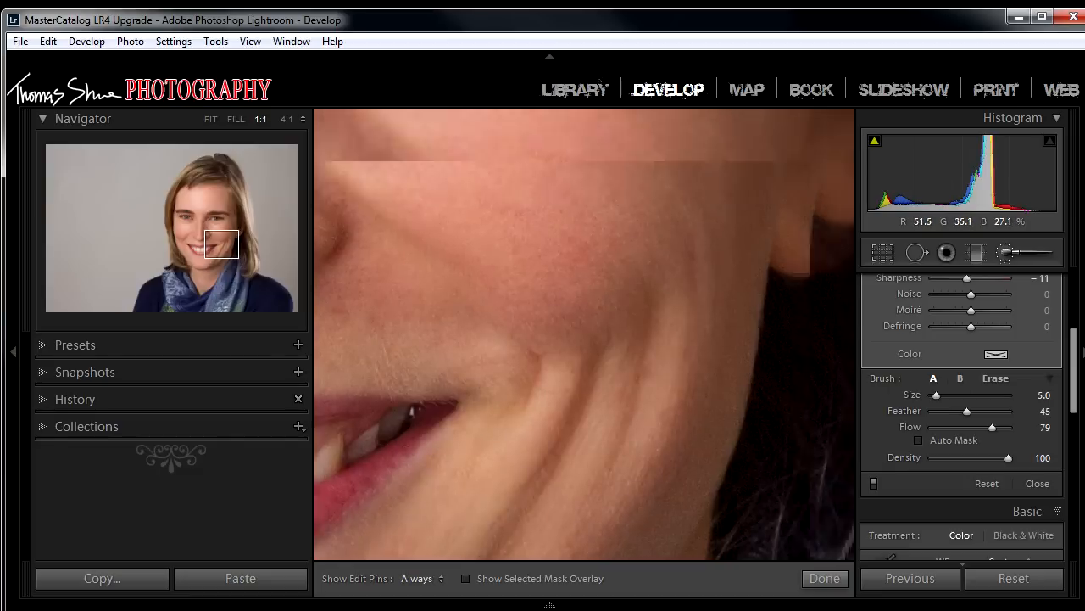
drag(602, 296, 624, 419)
key(h)
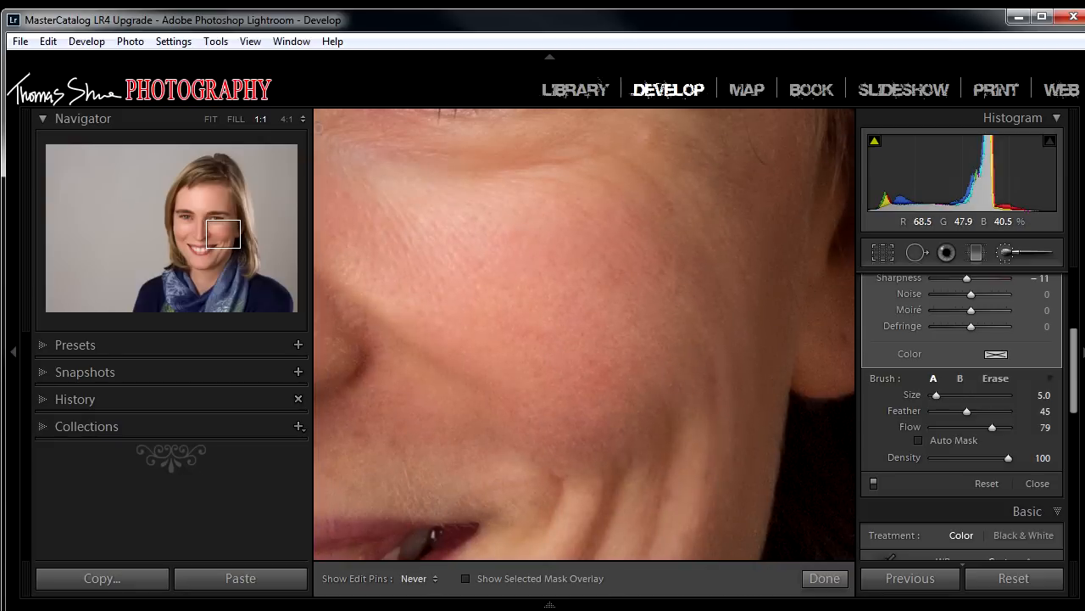
Try a new Fine Line Soften mask beside the bridge of the nose with a size 10 brush, and delete it.
key(h)
key(bracketright)
drag(457, 322, 677, 327)
drag(537, 131, 763, 135)
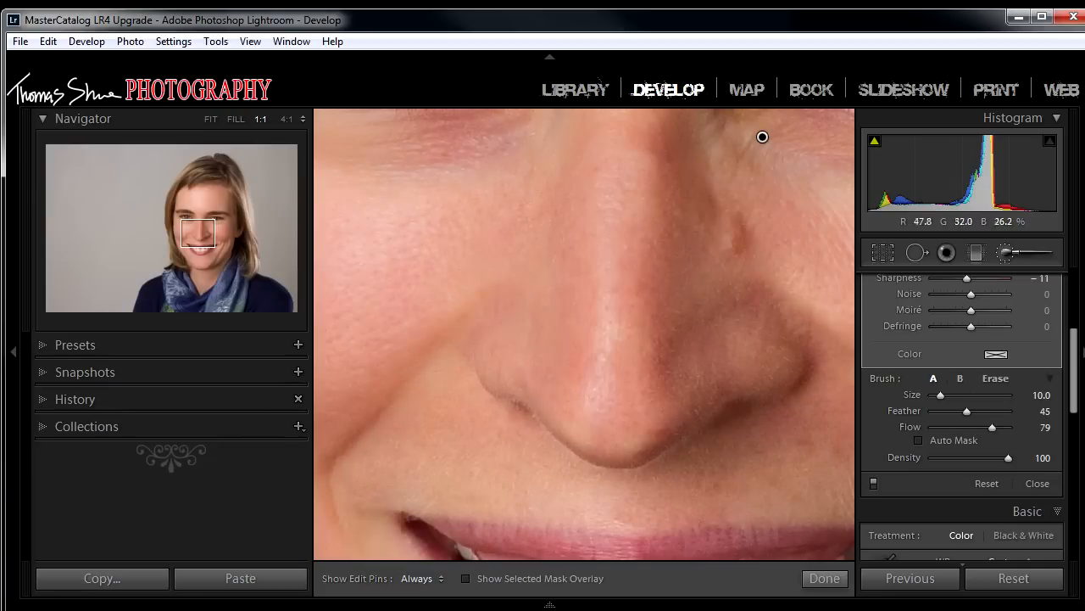
drag(1075, 367, 1074, 359)
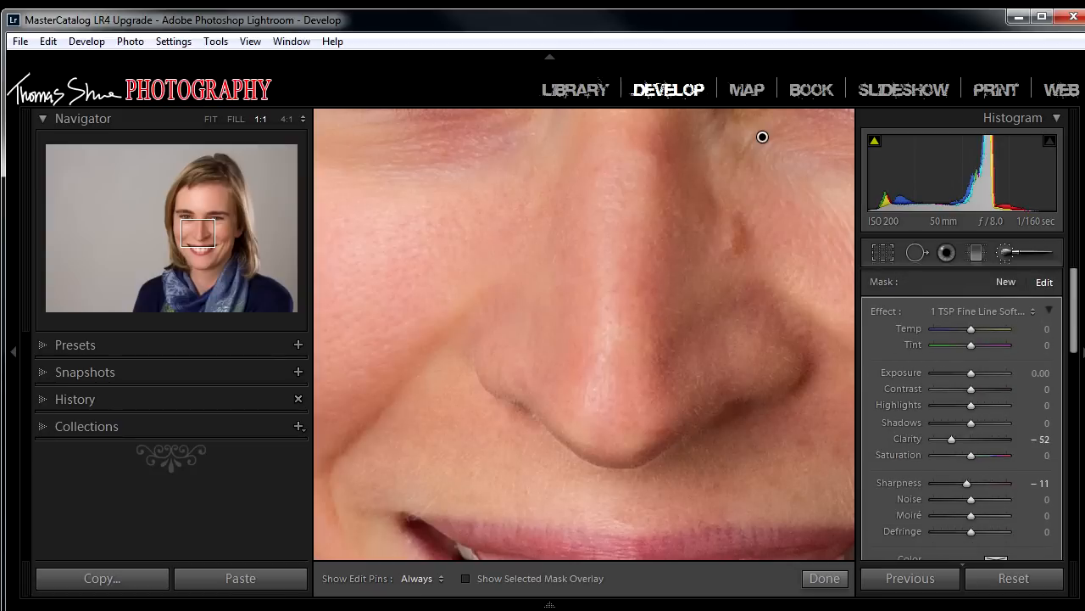
click(1006, 282)
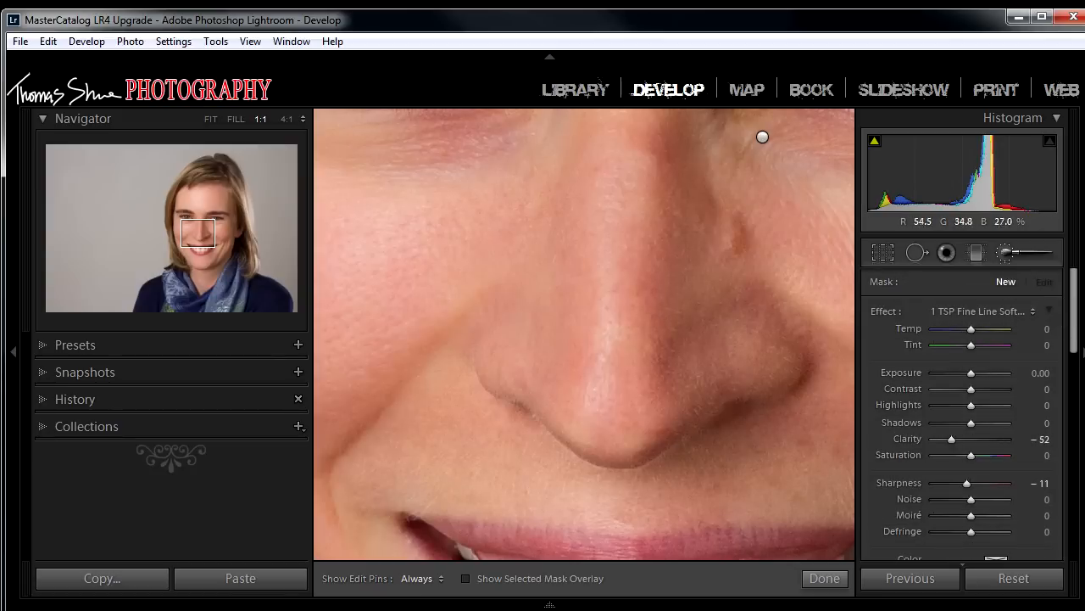
key(h)
drag(733, 156, 749, 168)
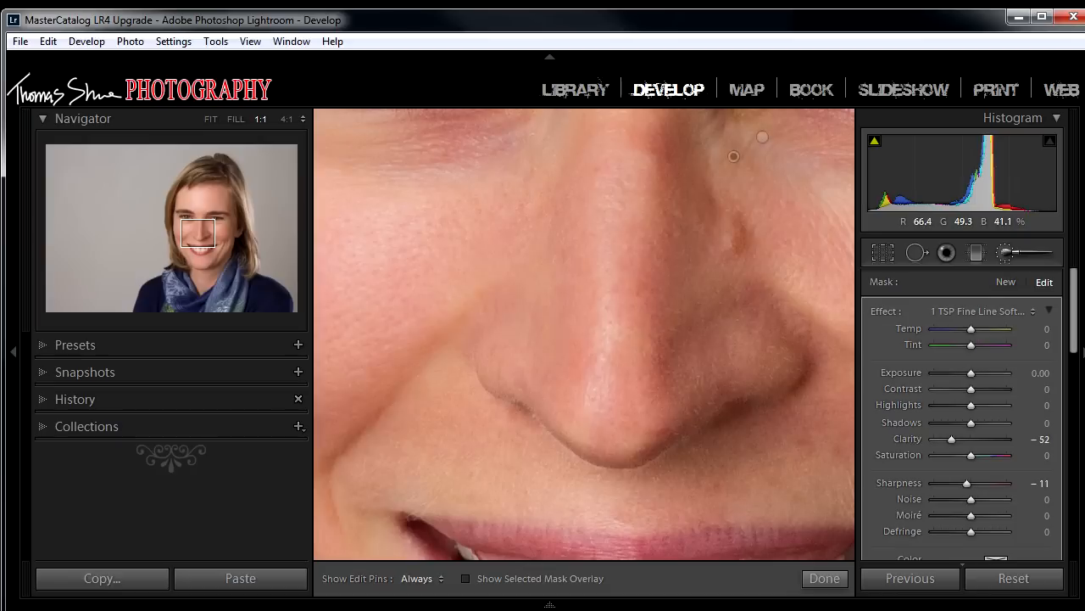
key(Delete)
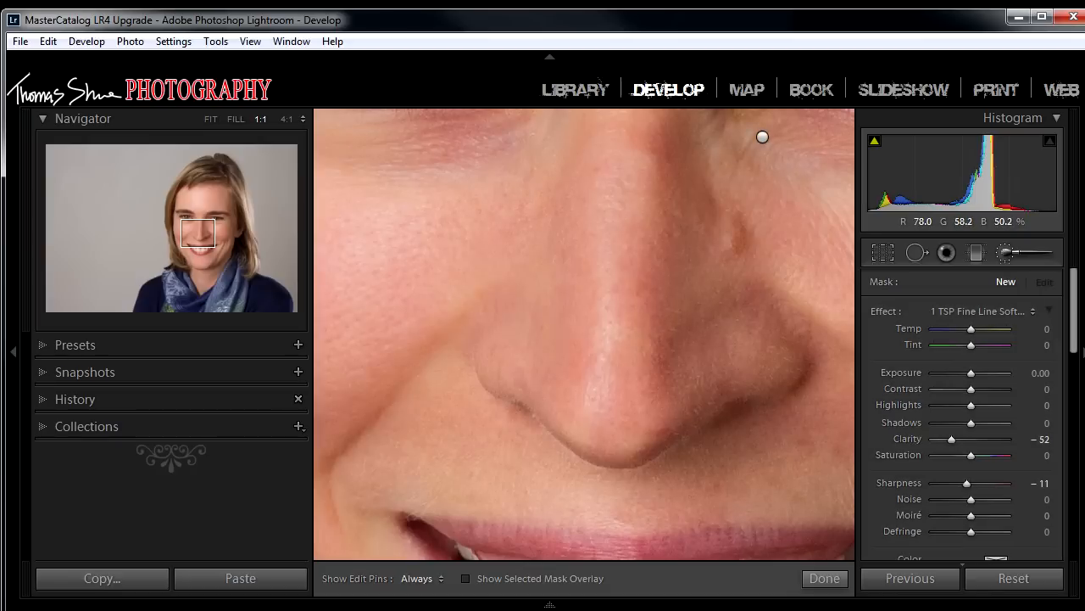
Compare the skin around the nose and under the eye with the brush adjustments switched off and on.
drag(781, 169, 651, 219)
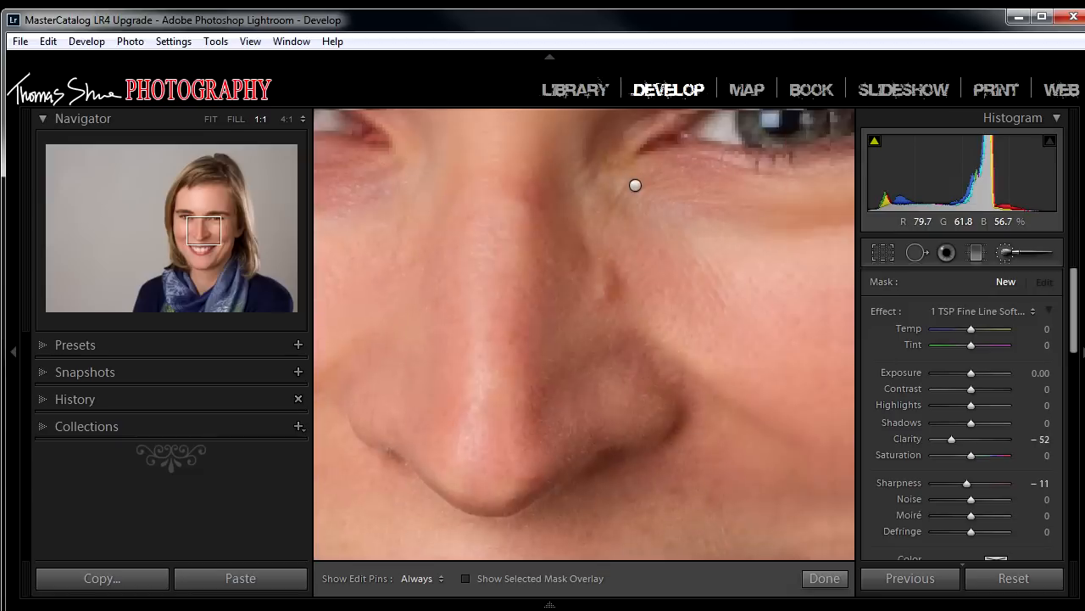
scroll(962, 415, down, 4)
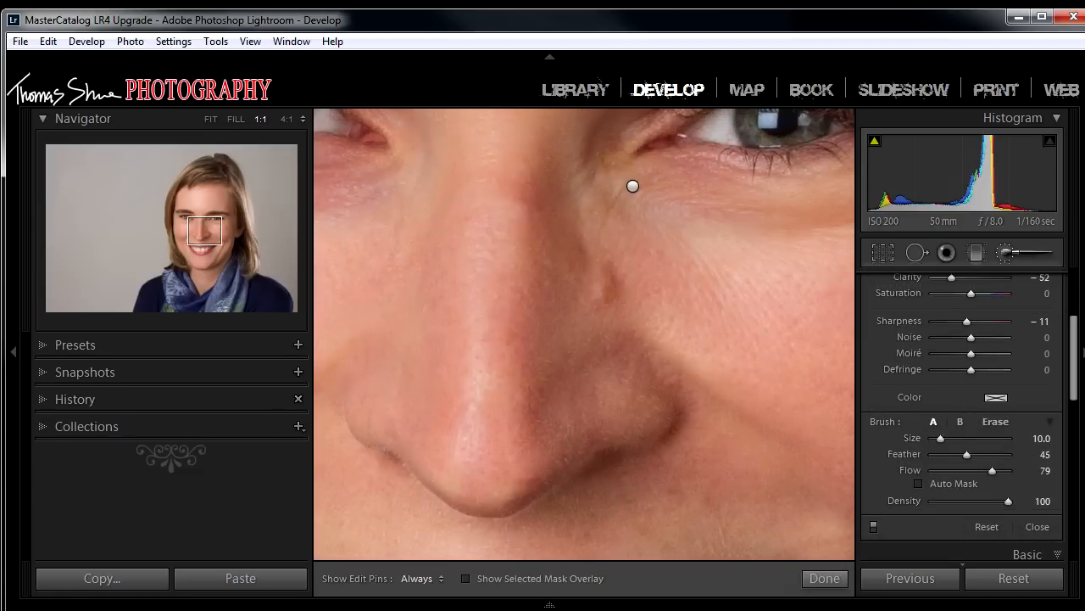
click(873, 526)
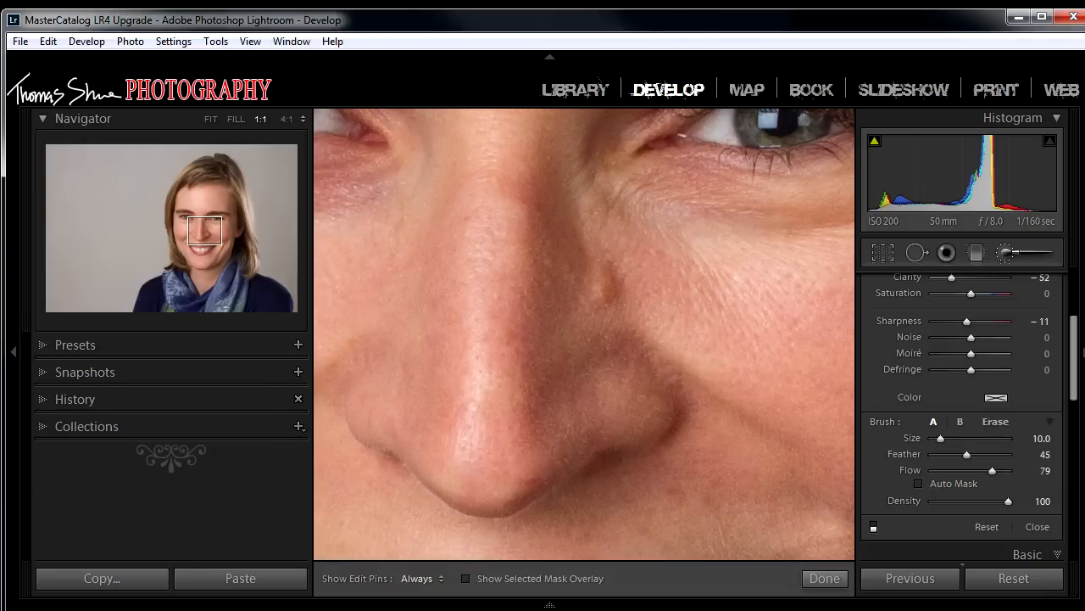
click(874, 527)
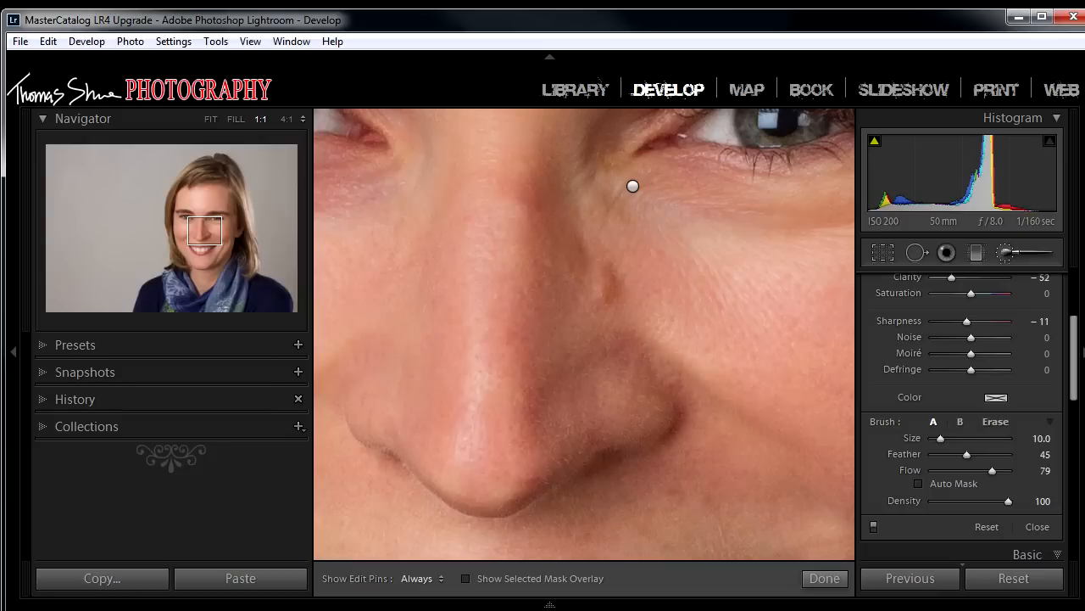
click(1083, 352)
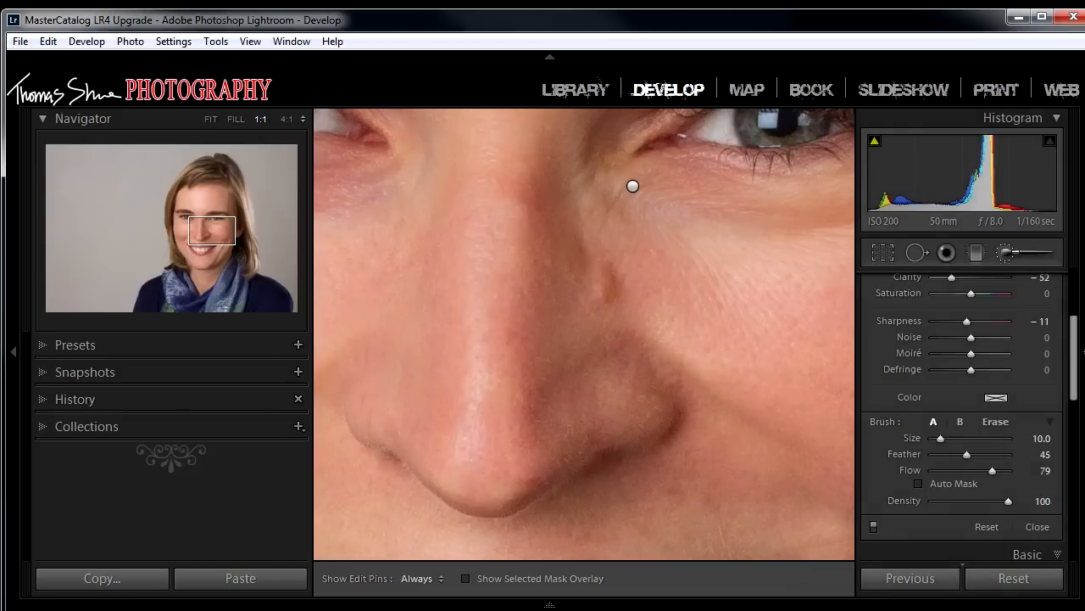
scroll(1083, 351, up, 4)
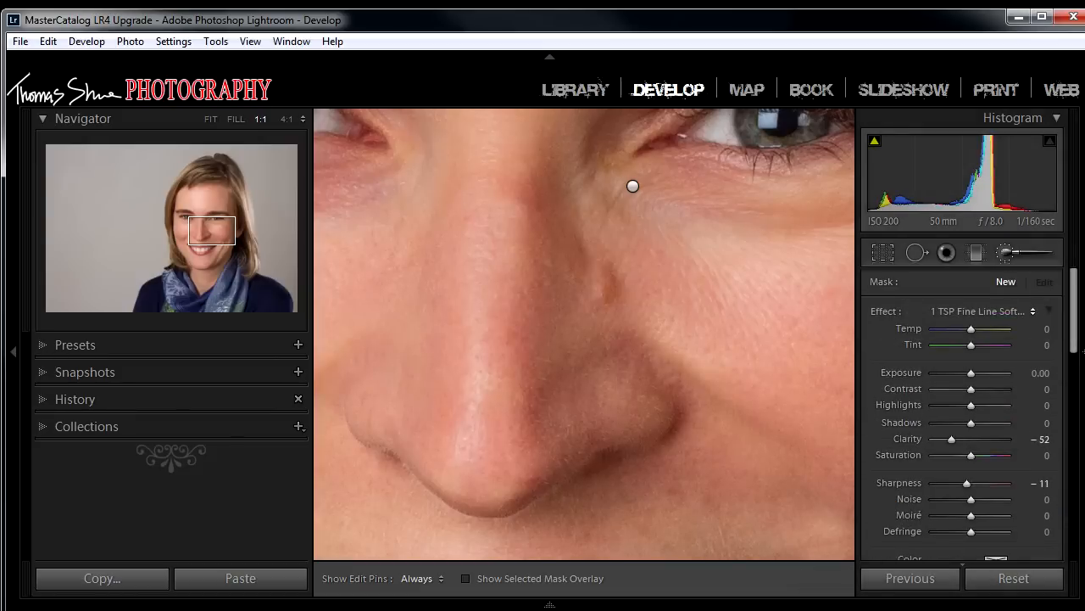
click(982, 311)
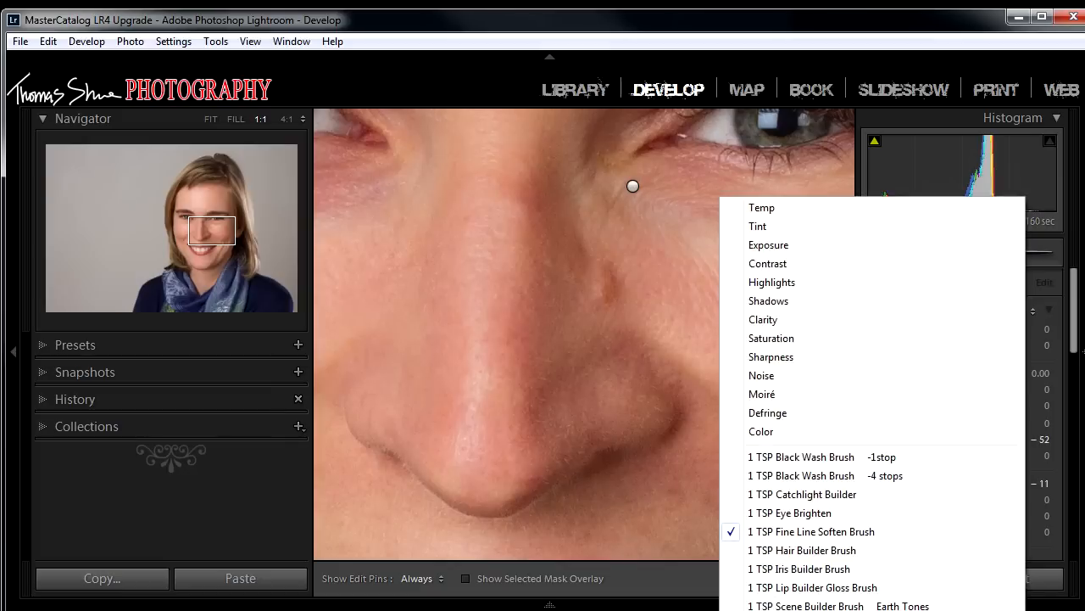
click(1074, 312)
scroll(1083, 352, down, 3)
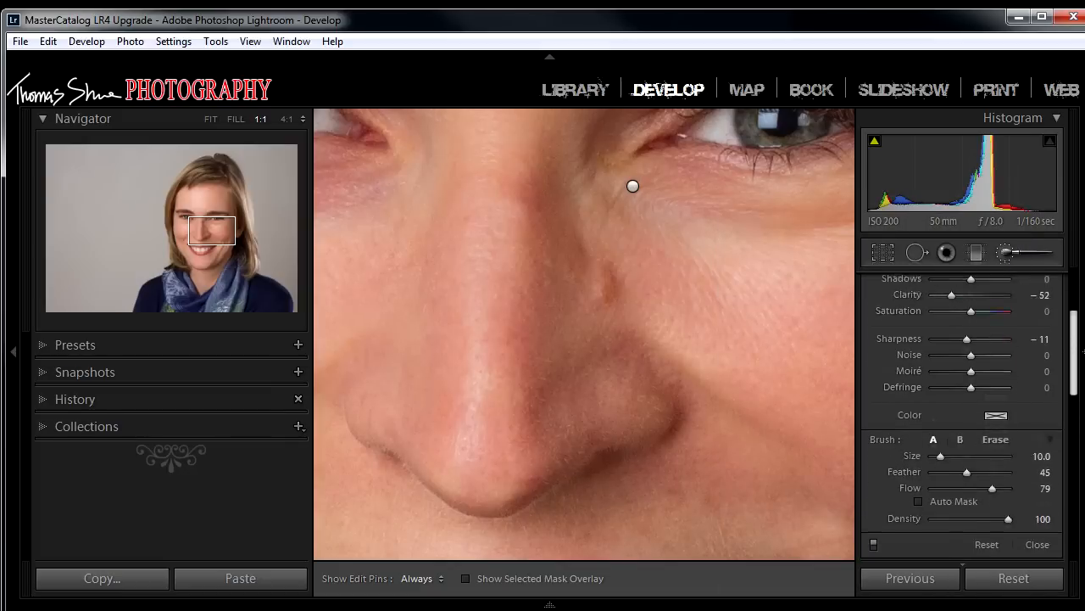
scroll(1083, 352, up, 3)
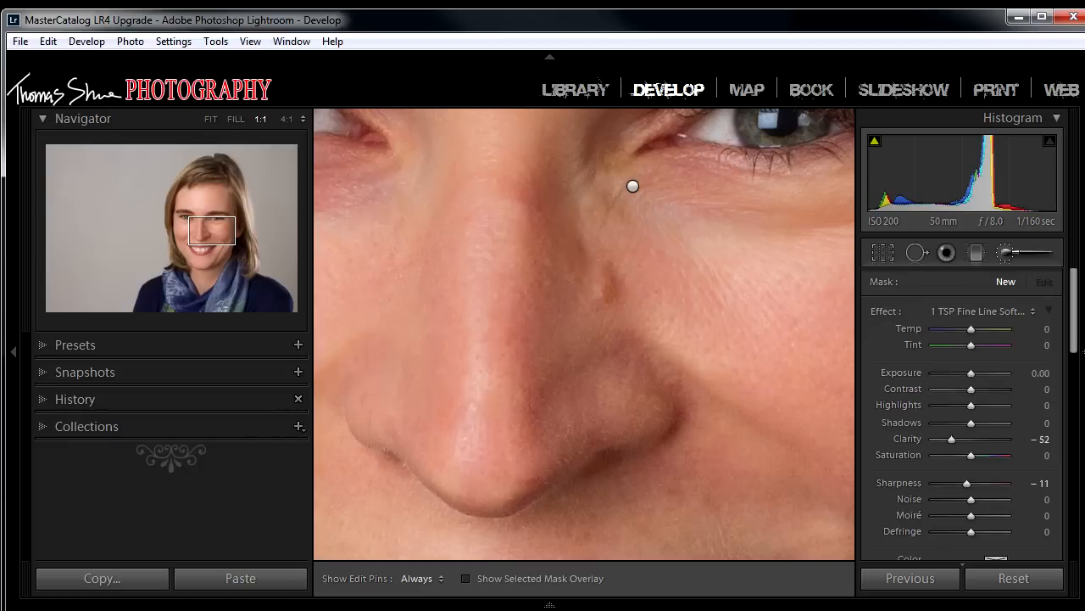
click(1032, 312)
click(1032, 312)
Choose the 1 TSP Lip Builder Gloss Brush effect for a new mask on the woman's lips.
drag(594, 382, 629, 219)
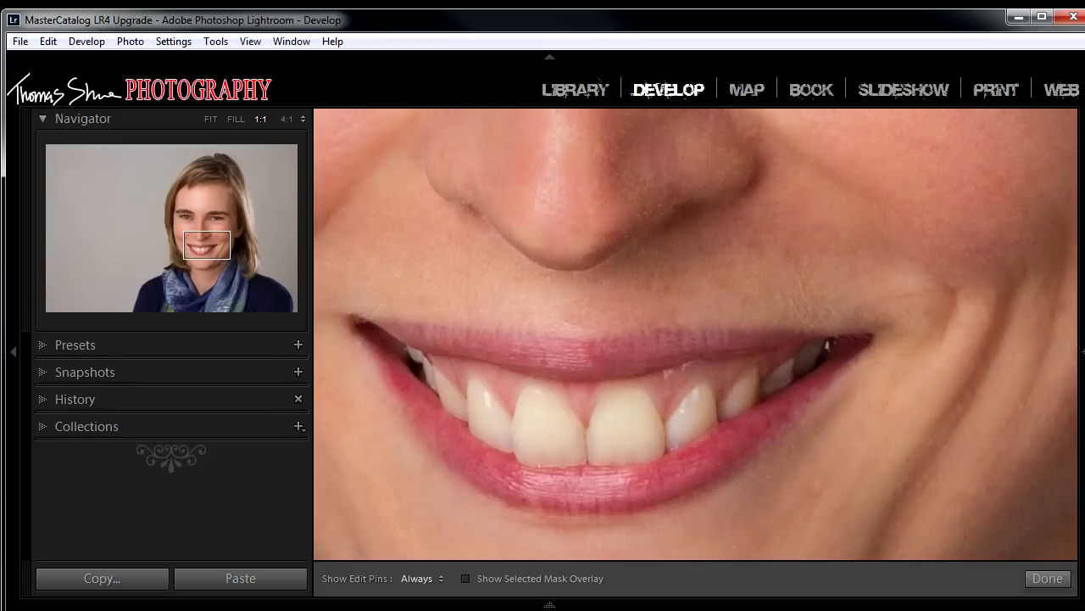
drag(628, 219, 659, 212)
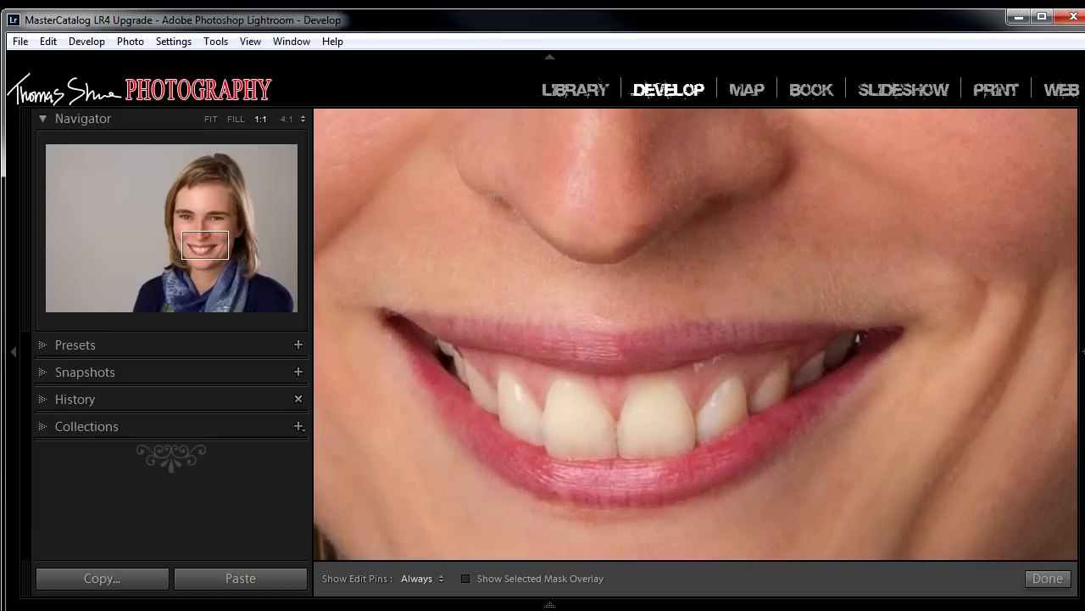
click(1084, 351)
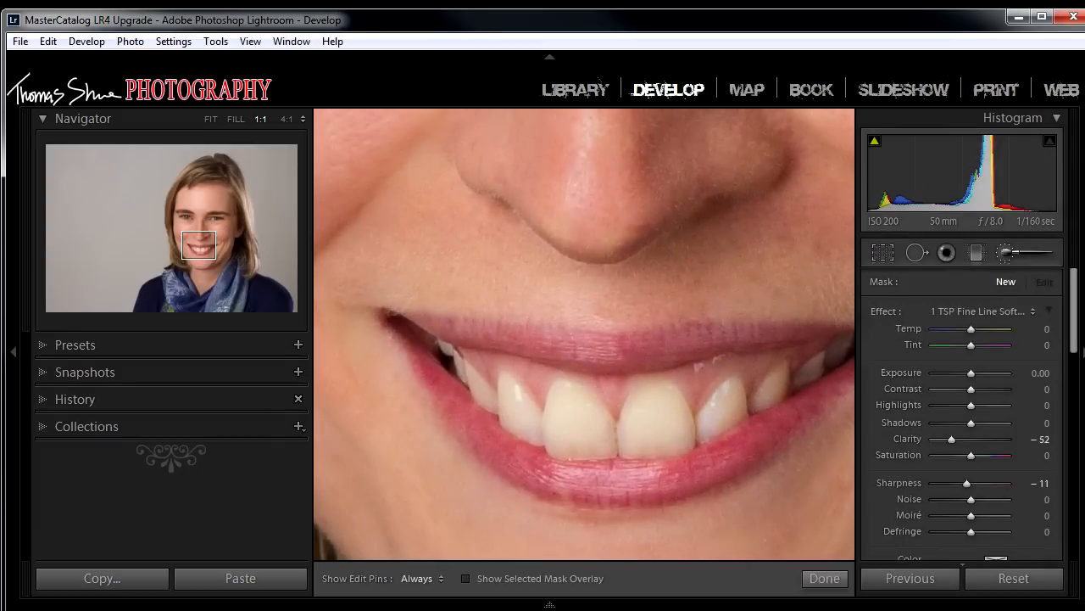
click(982, 311)
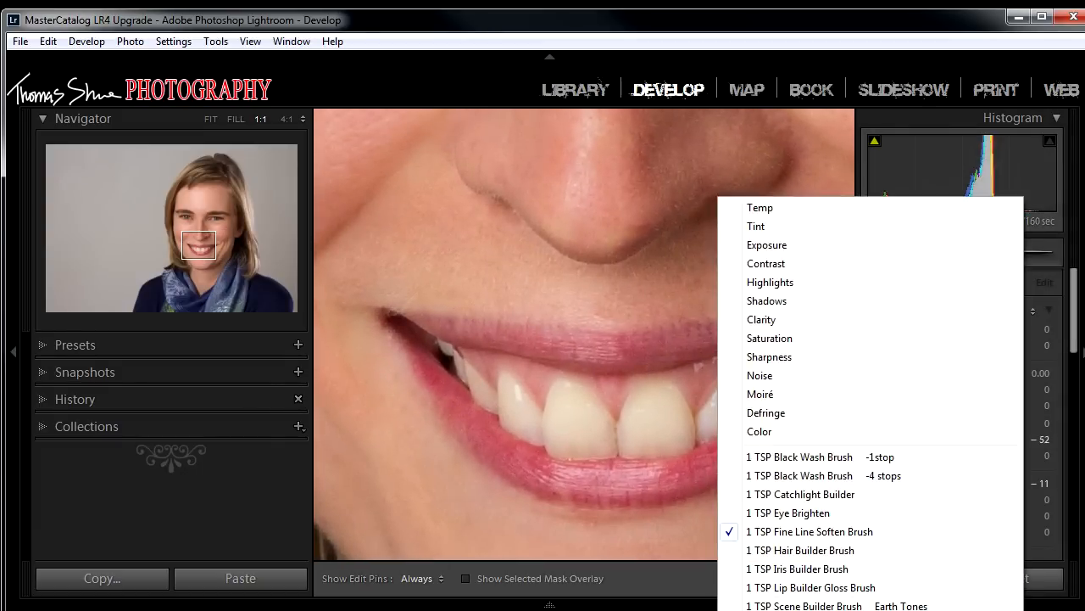
click(1075, 311)
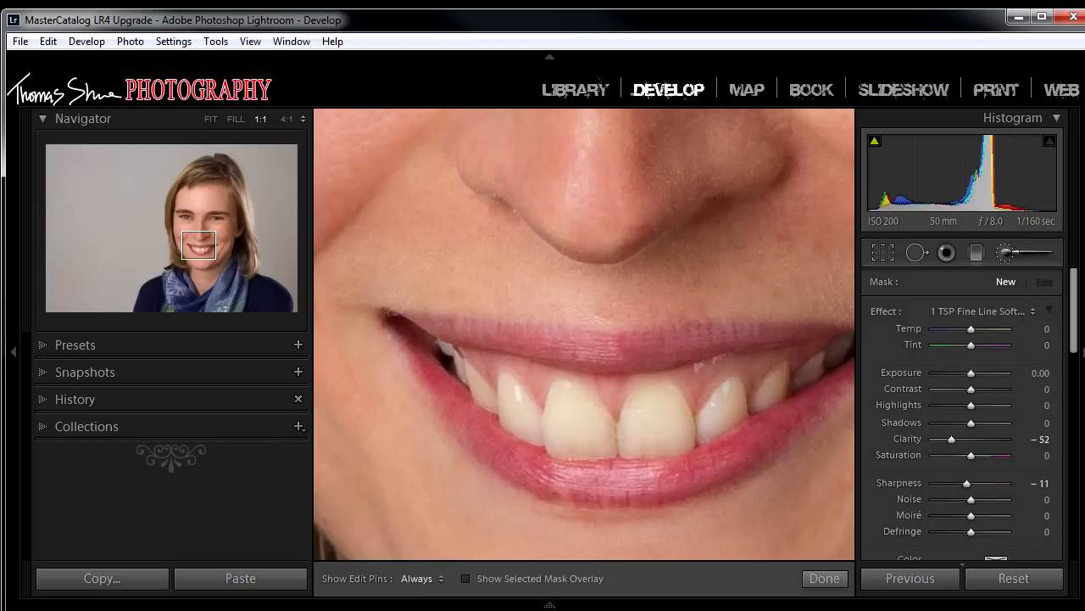
click(982, 312)
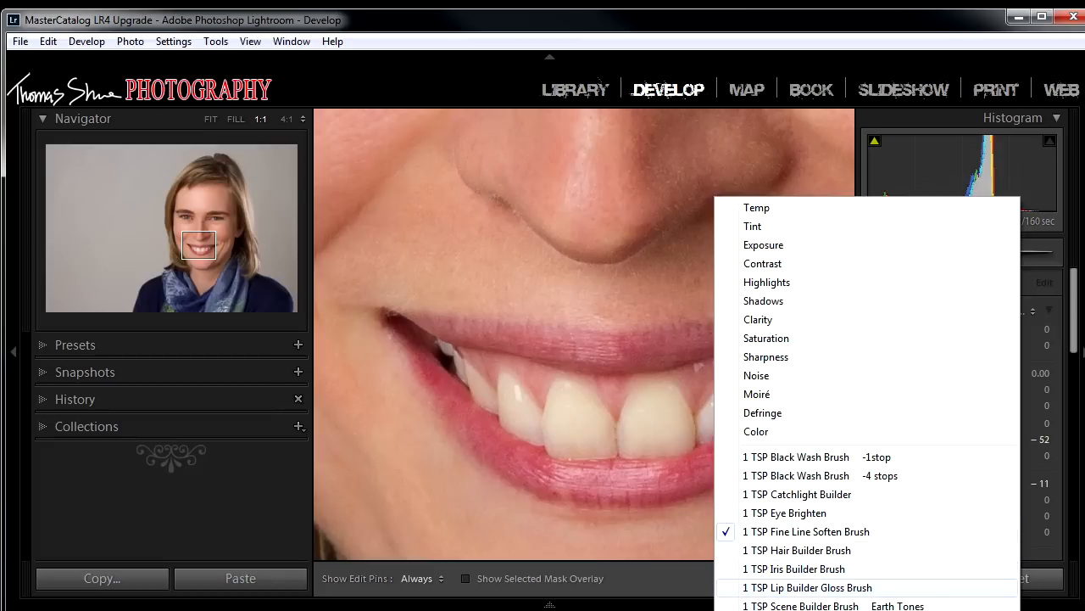
click(805, 587)
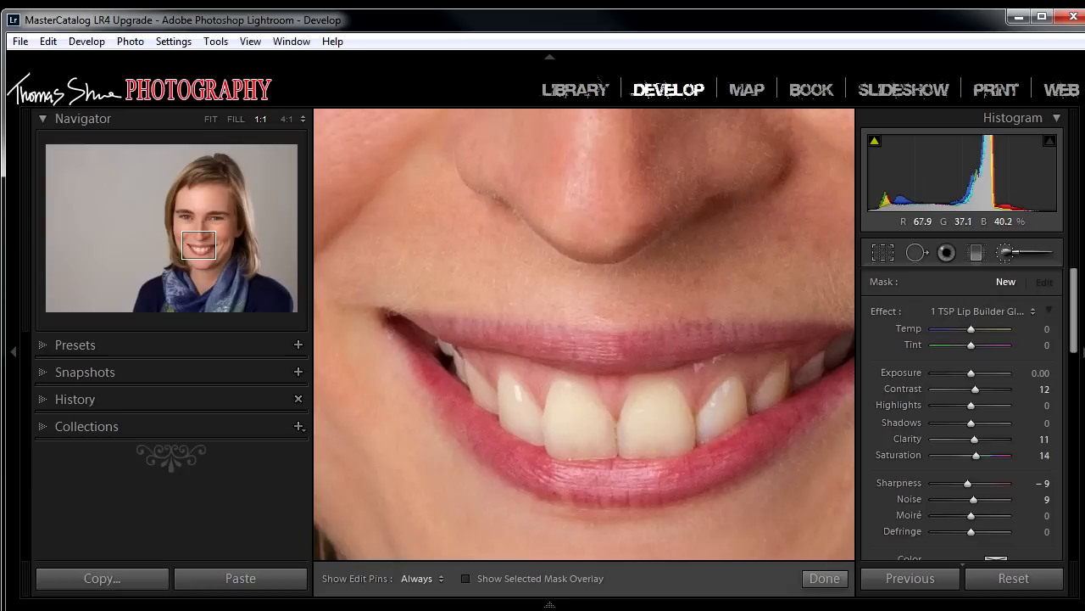
Paint the lip gloss effect along the lower lip with the brush reduced to size 8.
key(h)
key(h)
click(594, 343)
key(h)
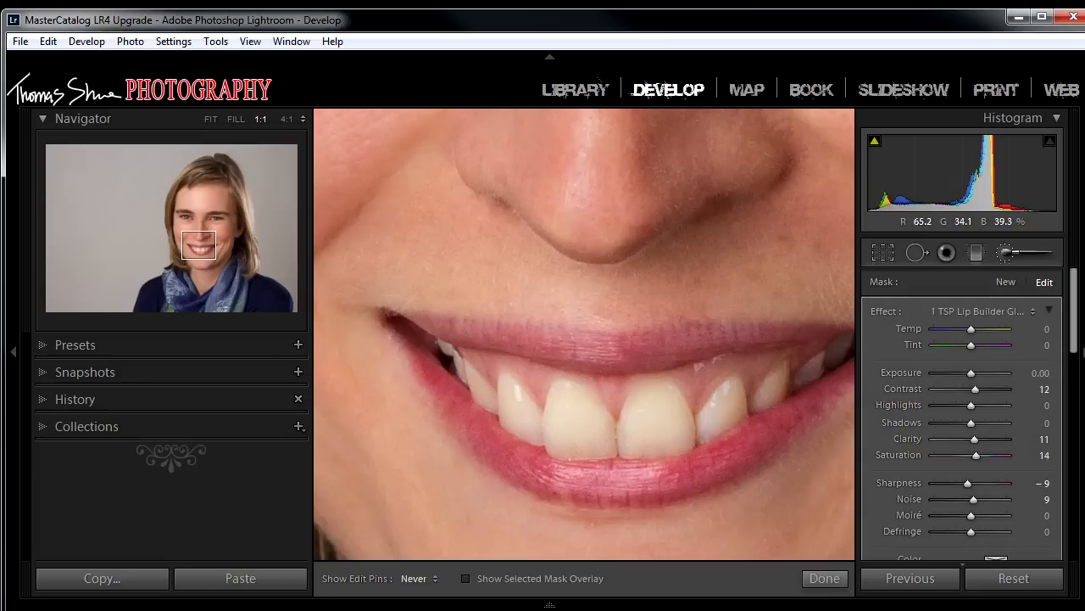
key(h)
key(h)
key(h)
Set the brush flow to 100 and paint the gloss effect across the upper lip.
scroll(963, 407, down, 2)
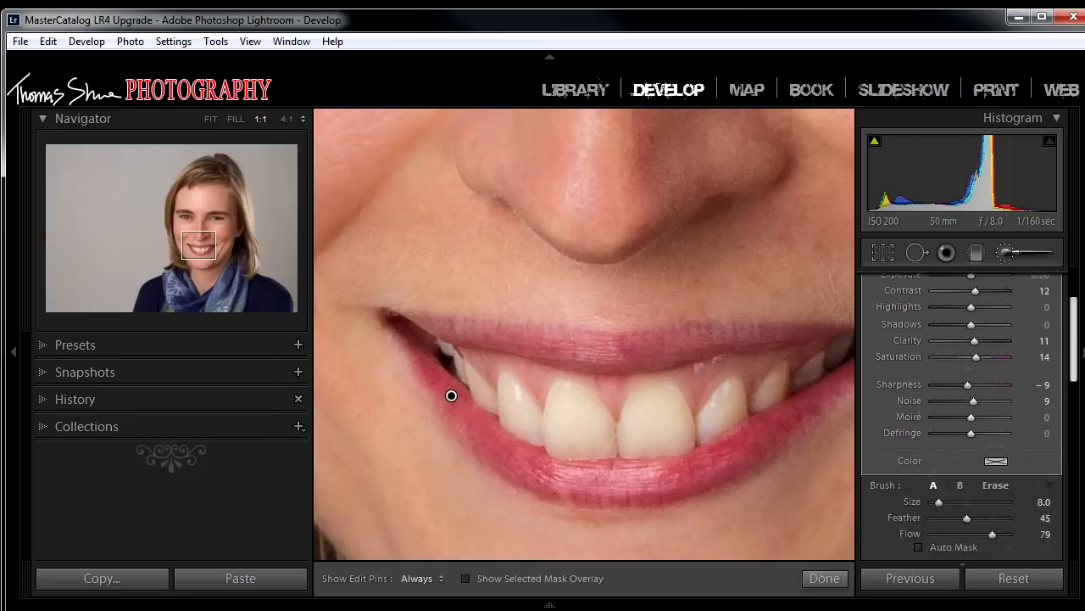
scroll(962, 407, down, 3)
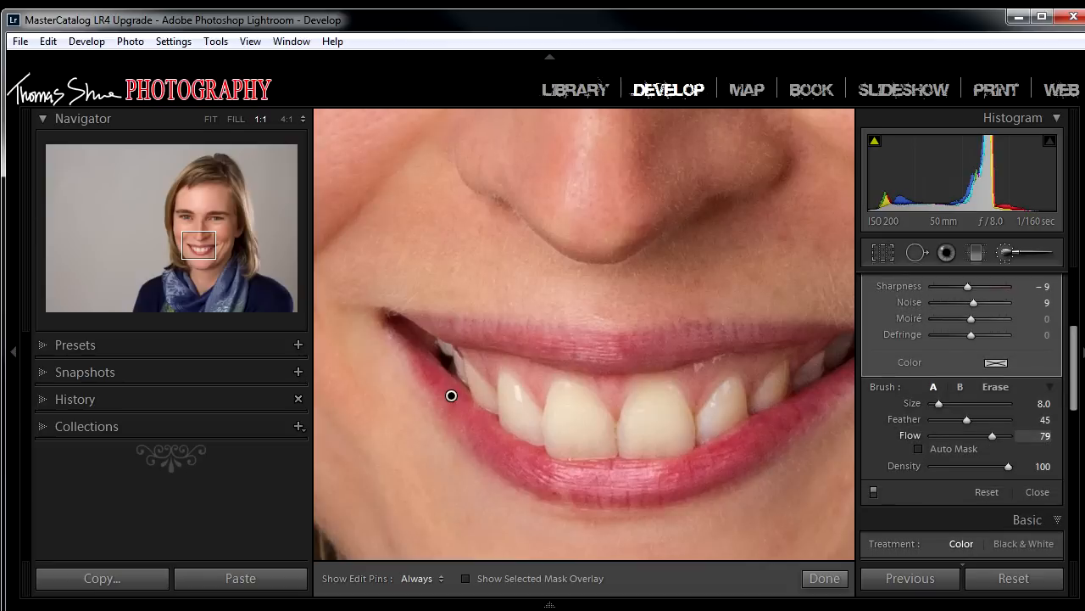
key(0)
key(h)
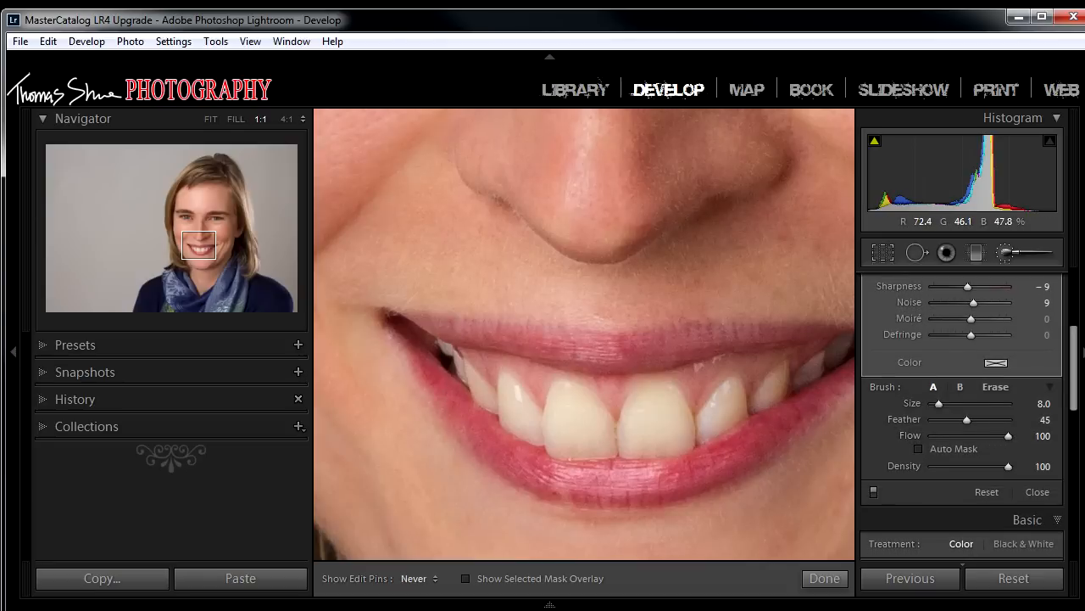
drag(623, 348, 780, 338)
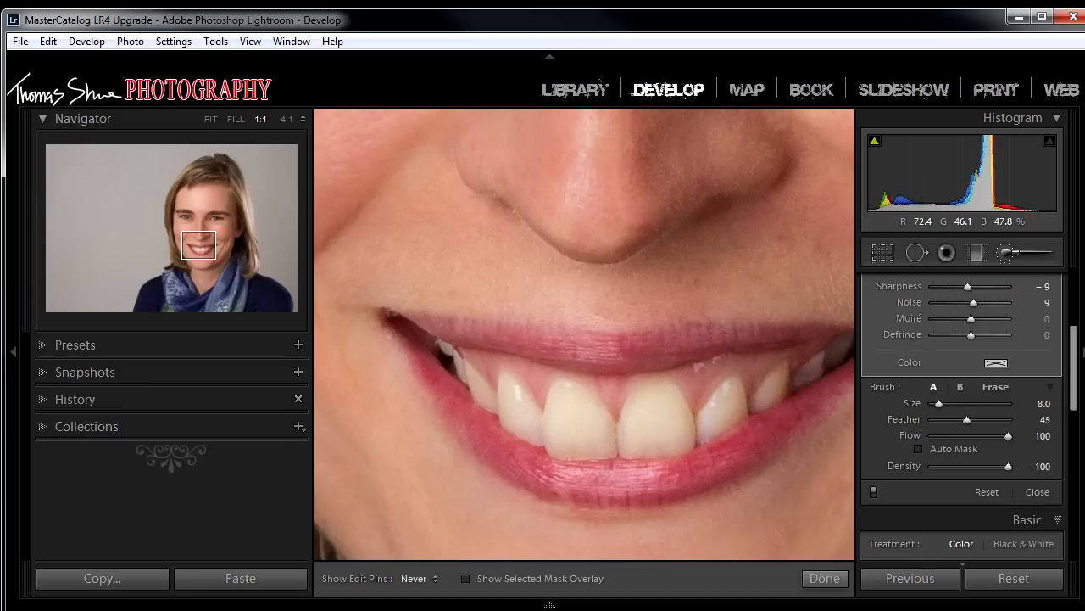
Reduce the brush to size 6 and refine the gloss effect on the lips, toggling the edit pins to check coverage.
key(h)
key(h)
key(h)
key(bracketleft)
key(h)
key(h)
key(h)
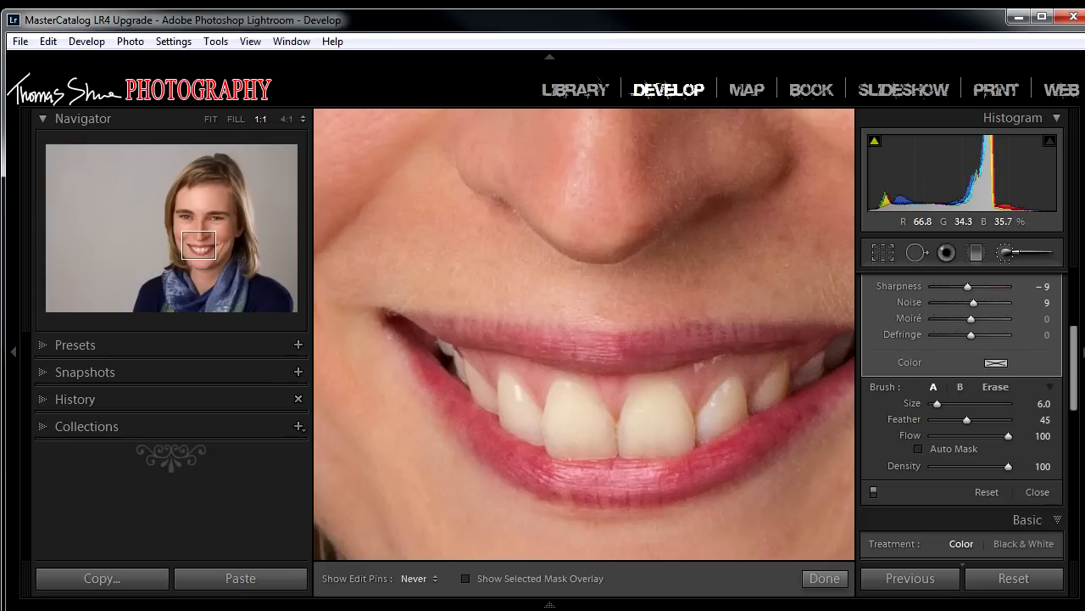
Choose the 1 TSP Fine Line Soften Brush effect for a new mask on the woman's lips.
key(h)
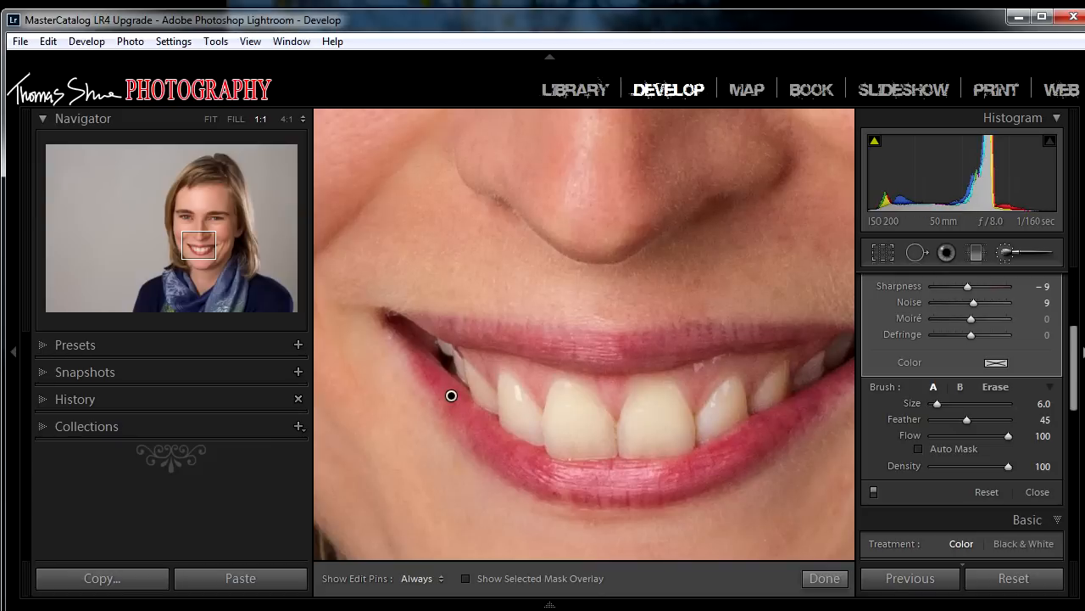
drag(1074, 368, 1074, 329)
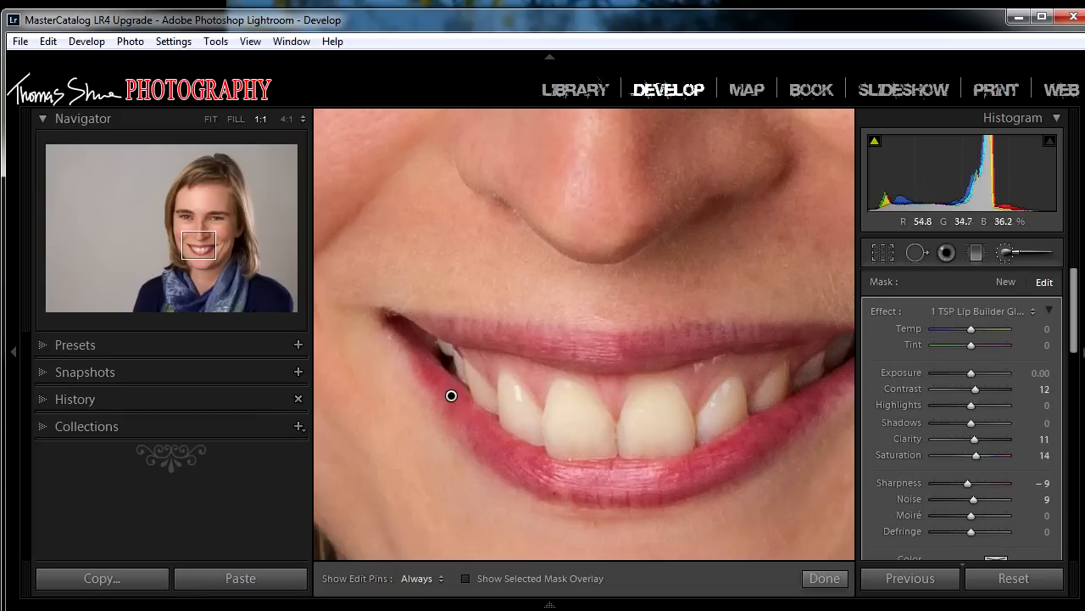
click(983, 312)
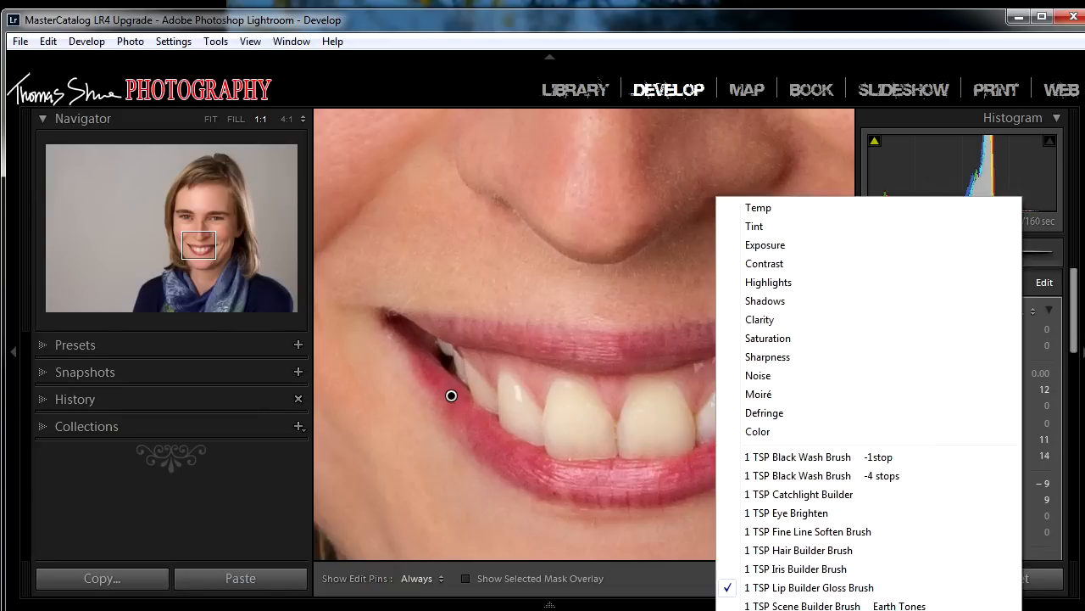
key(Escape)
click(1006, 282)
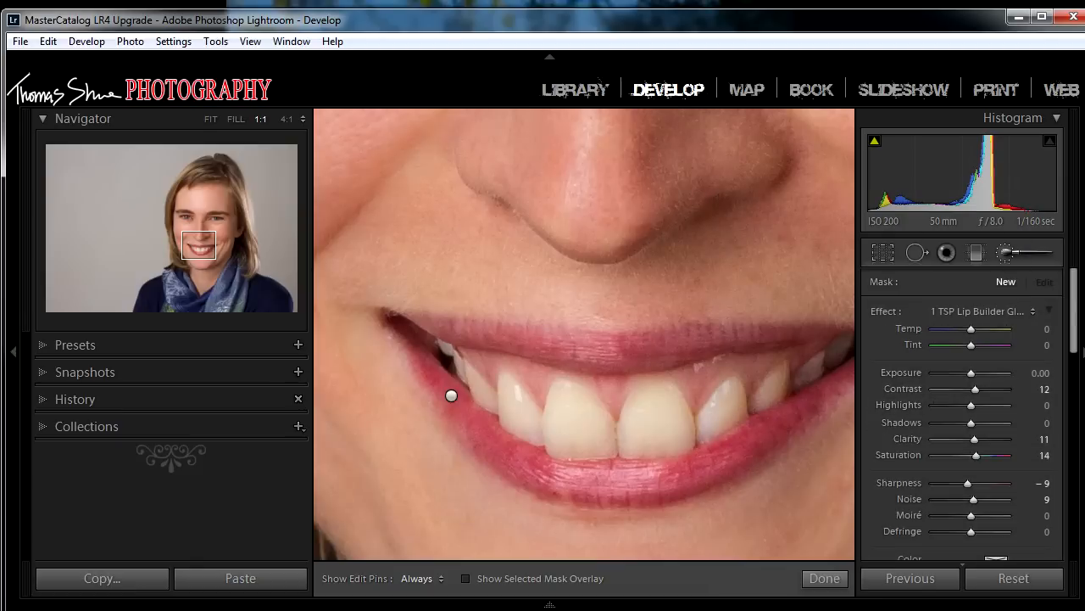
click(984, 311)
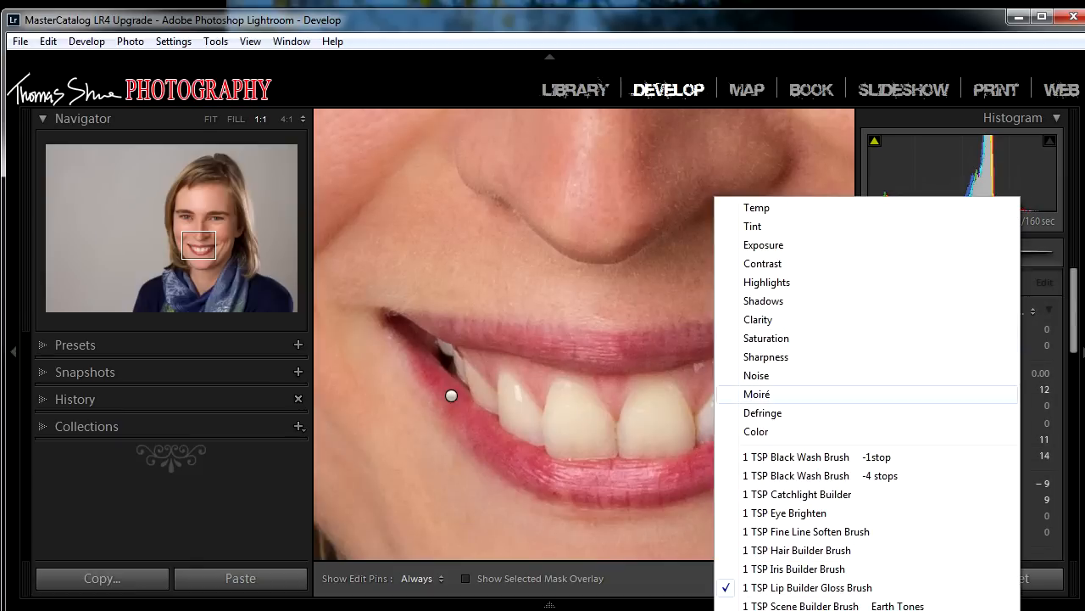
click(806, 531)
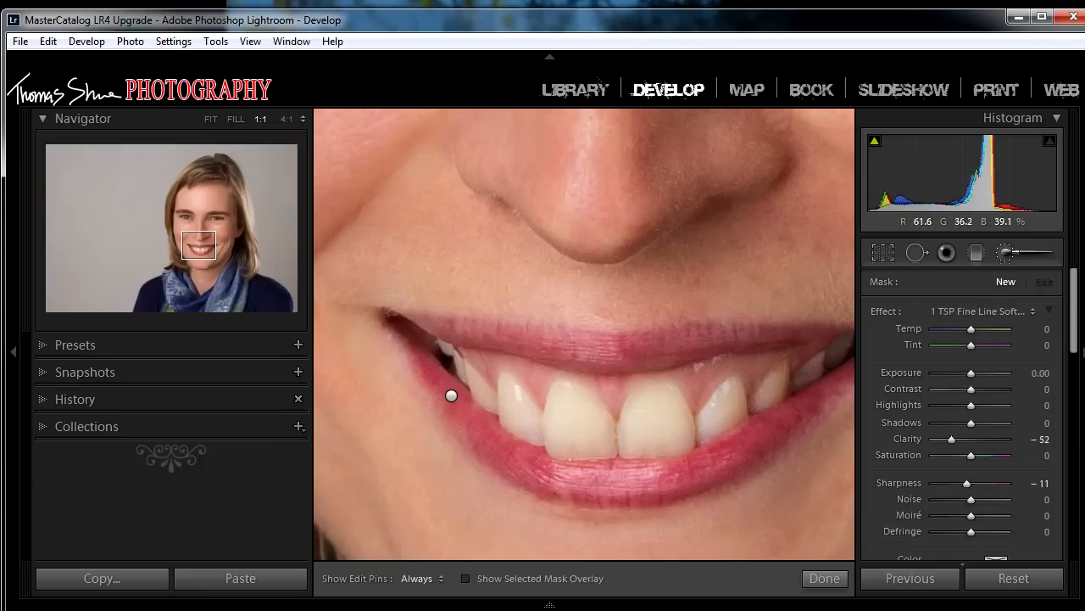
key(h)
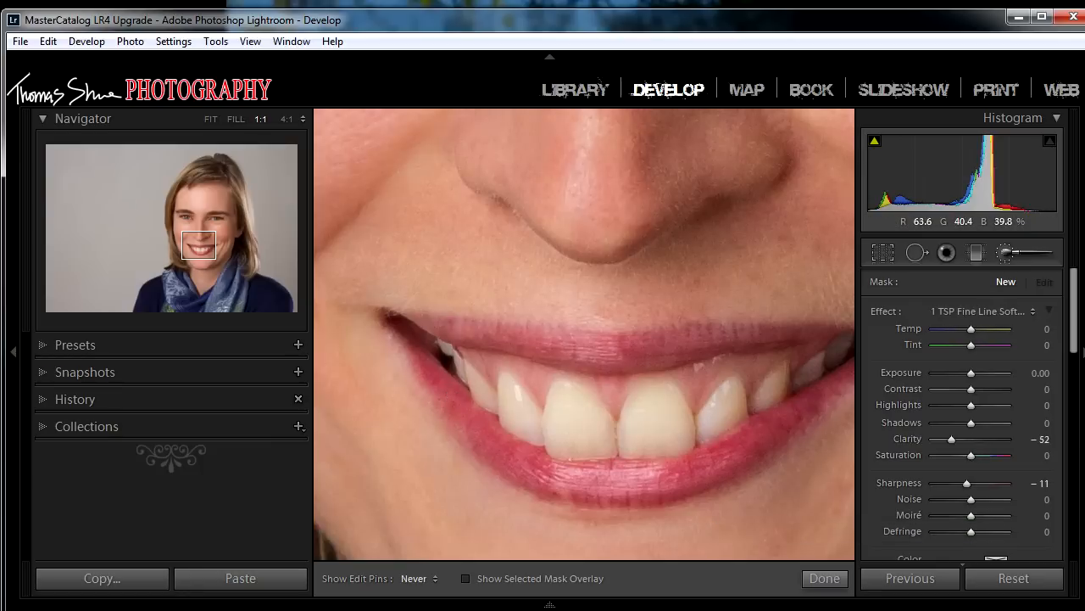
key(h)
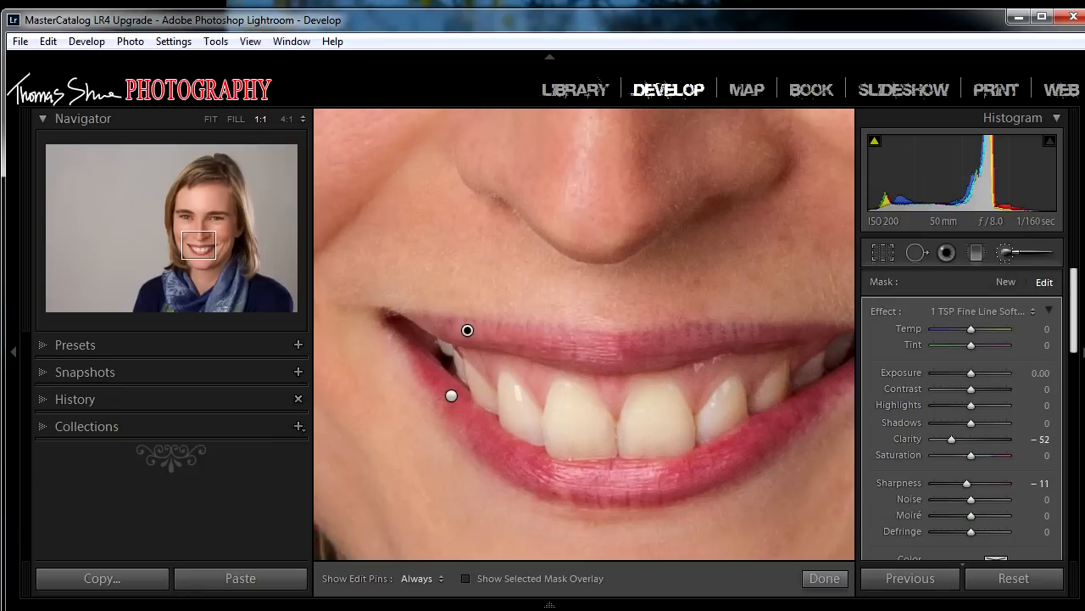
key(ctrl+z)
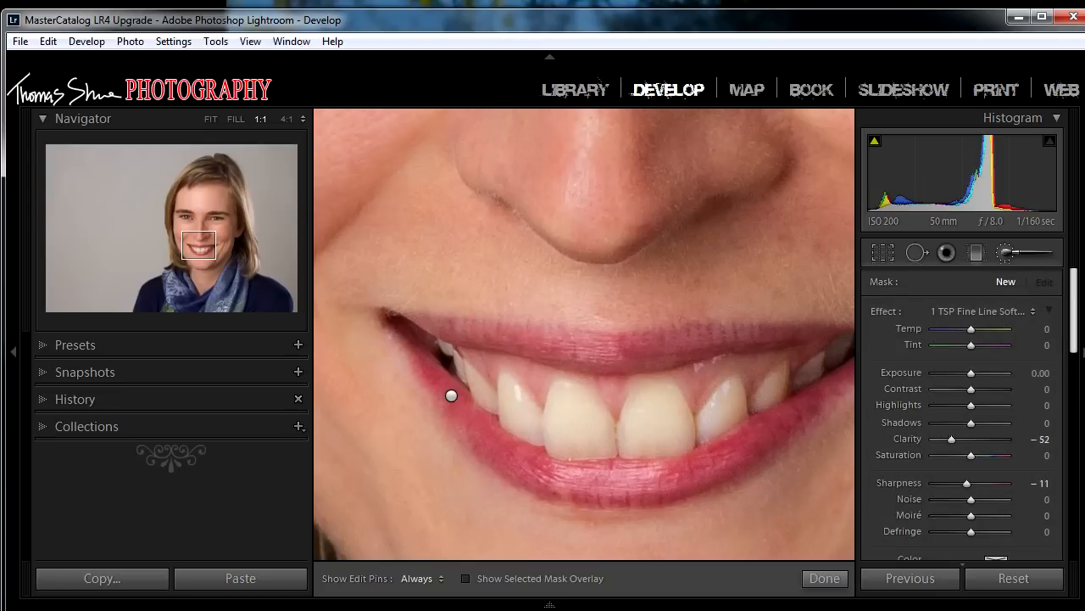
Set the brush flow to 21, the feather to 75 and the size to 6.
scroll(963, 416, down, 3)
drag(1074, 341, 1073, 359)
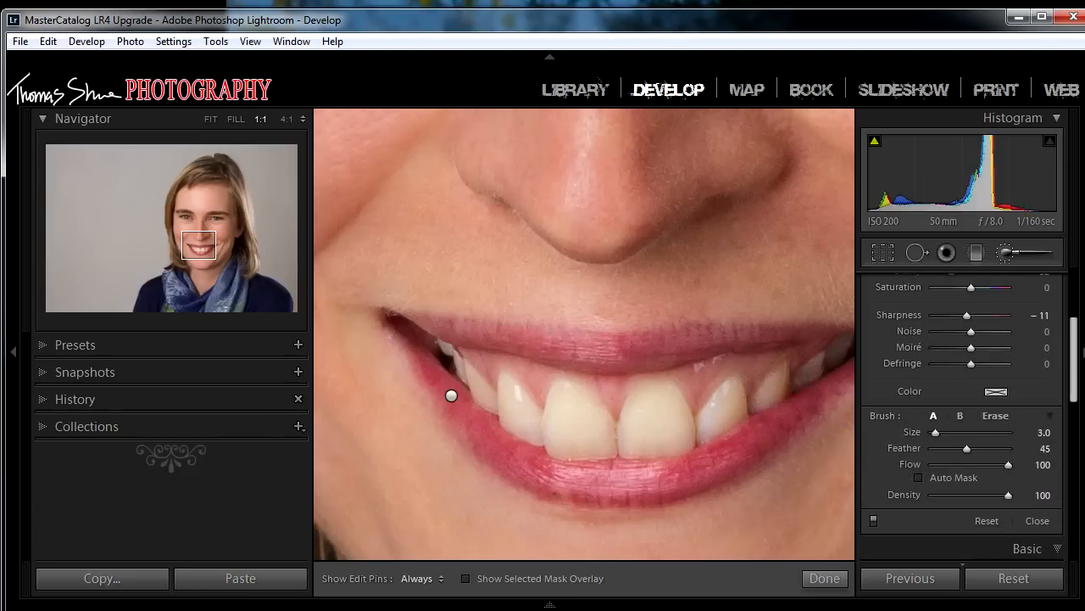
drag(1009, 465, 948, 464)
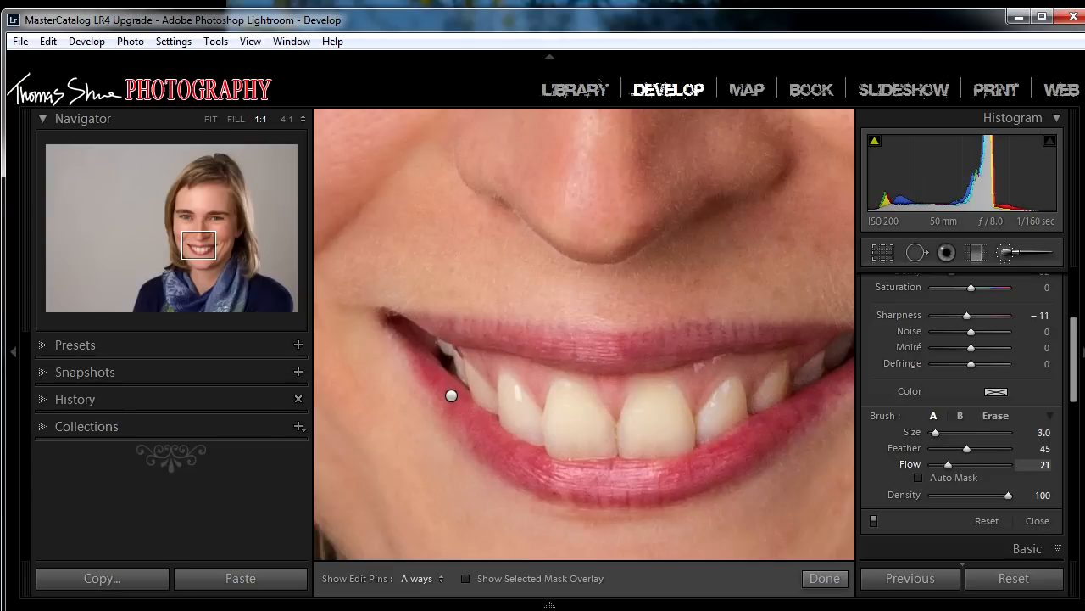
scroll(962, 347, up, 3)
drag(1074, 339, 1073, 348)
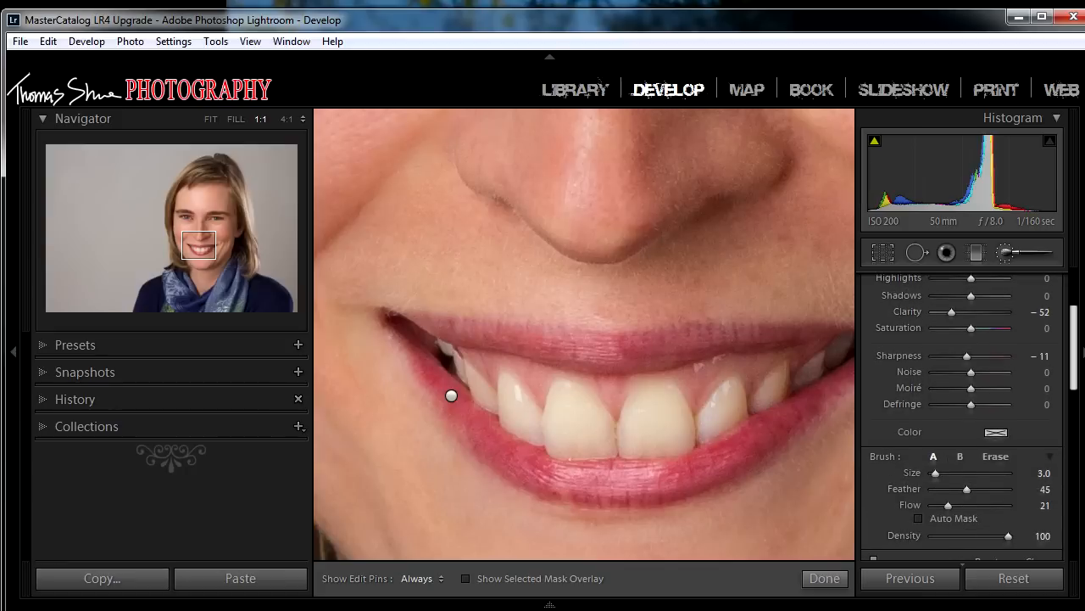
drag(967, 490, 1009, 489)
key(shift+bracketleft)
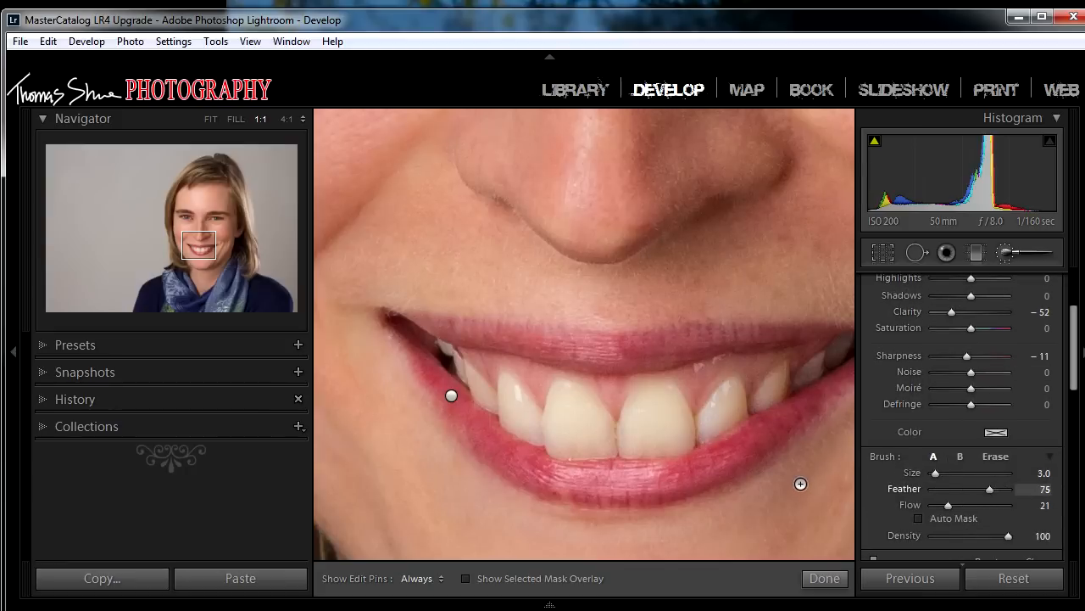
key(bracketright)
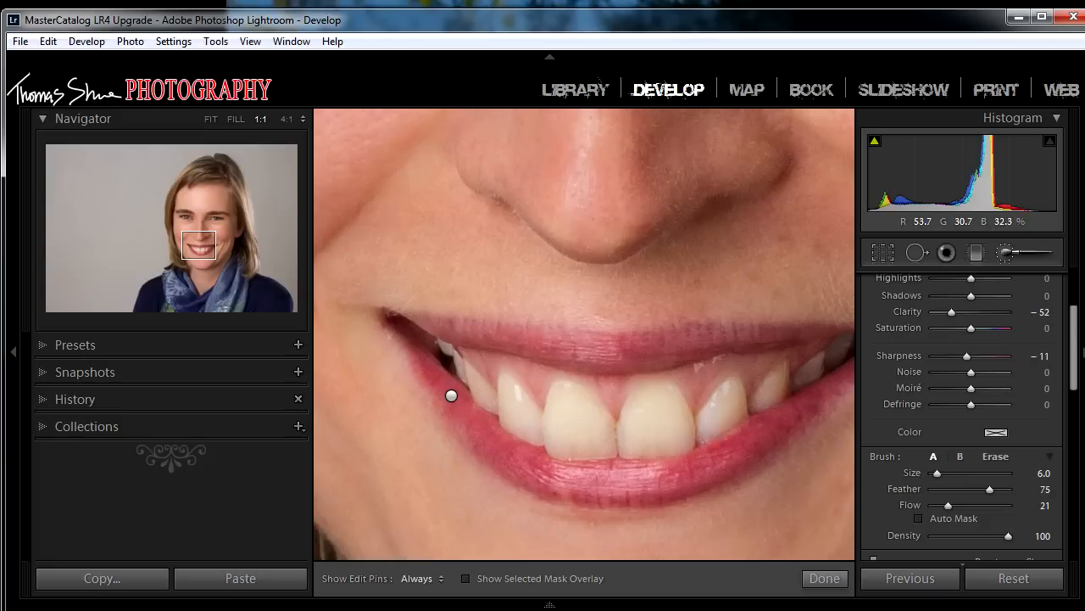
Paint the fine line softening effect on the upper lip, reducing the brush to size 5 and down to 2, and toggle the edit pins.
key(h)
key(h)
key(h)
key(h)
key(h)
key(h)
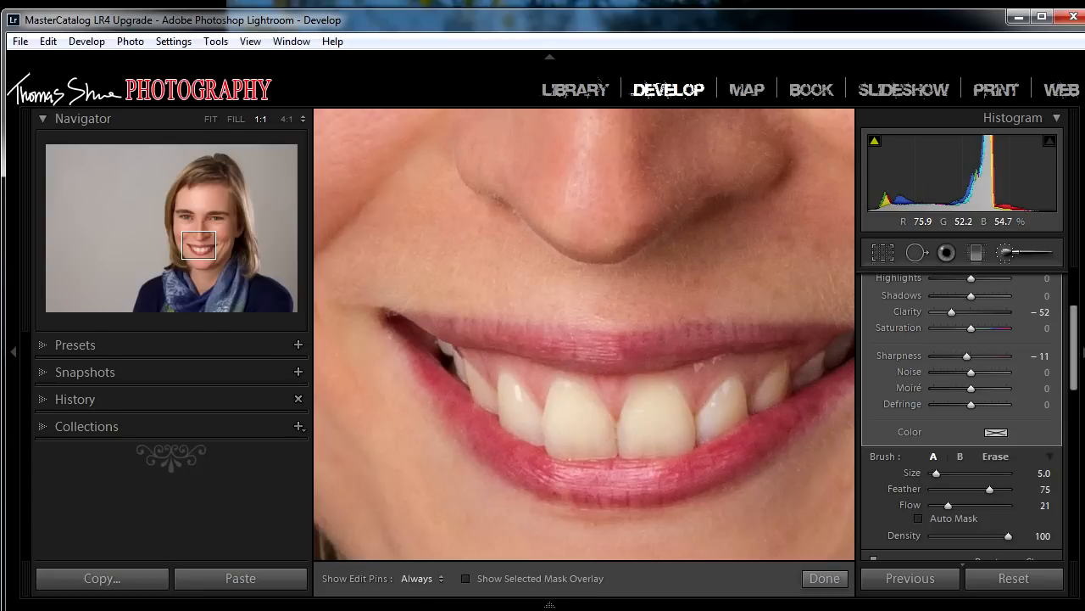
key(h)
key(h)
key(h)
key(h)
scroll(408, 327, down, 1)
key(h)
key(h)
key(h)
key(h)
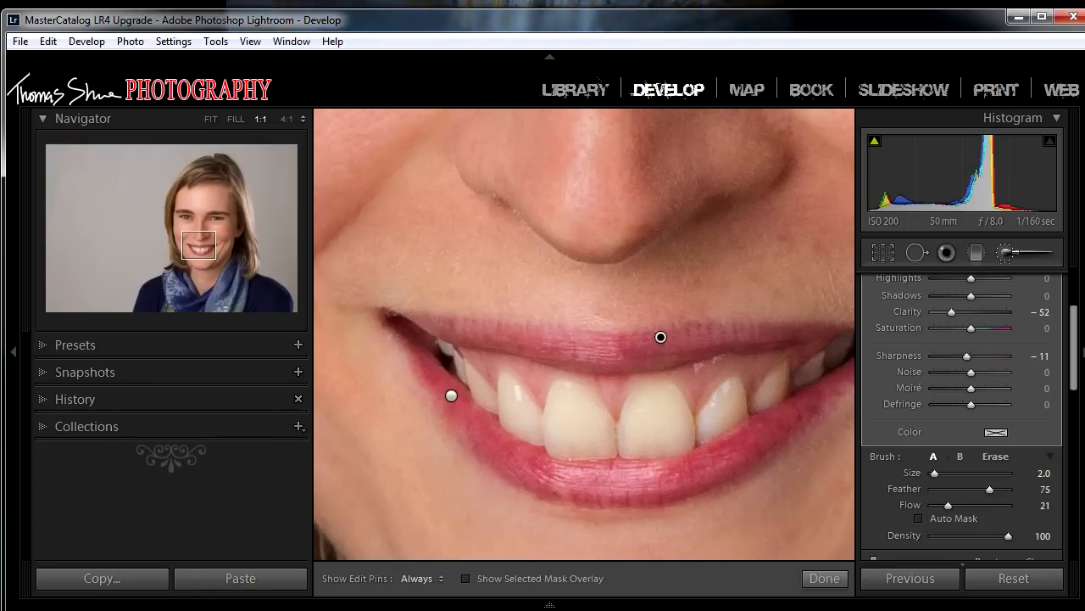
Compare the mouth area with and without the brush adjustments by switching them off and on repeatedly.
scroll(962, 416, down, 3)
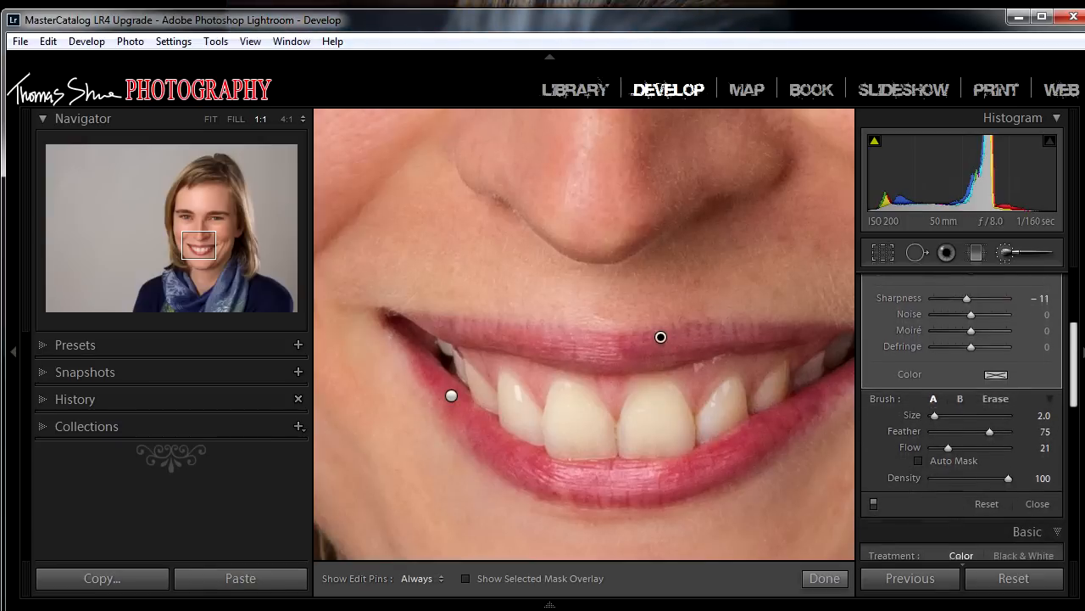
click(874, 501)
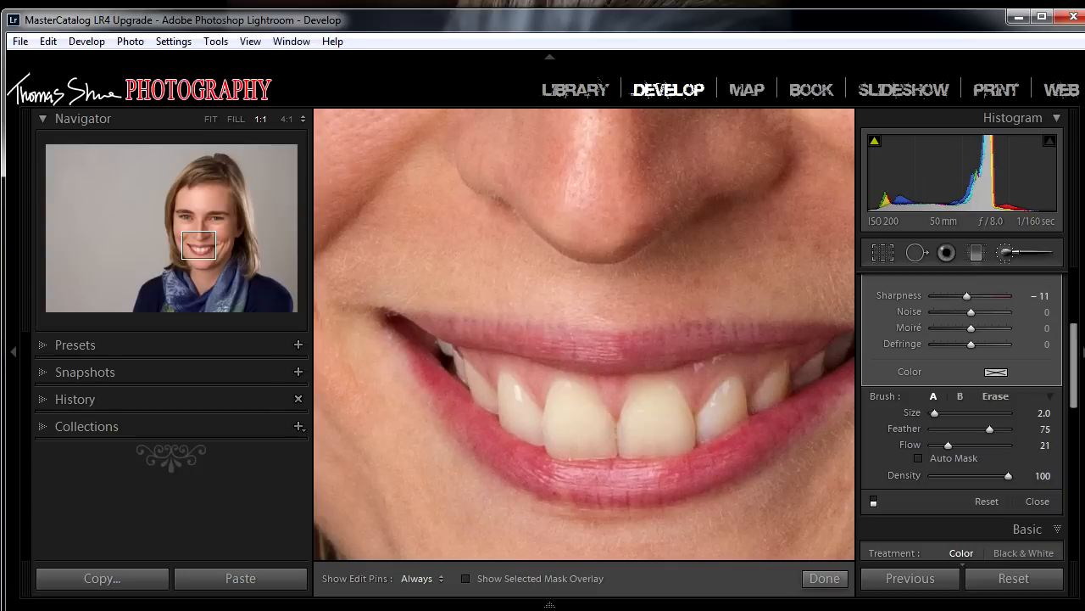
click(873, 501)
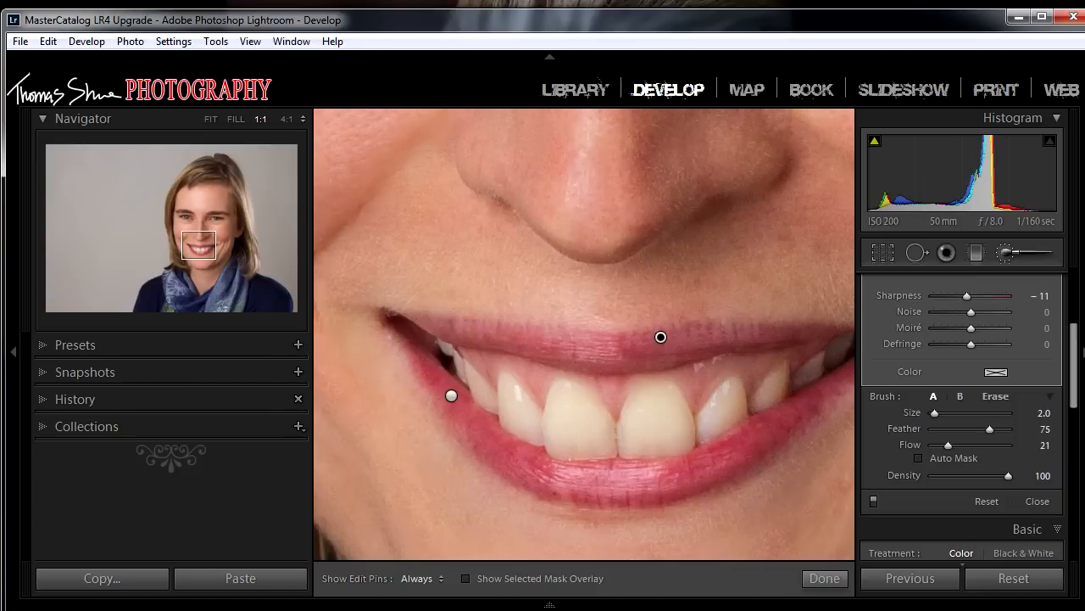
click(873, 501)
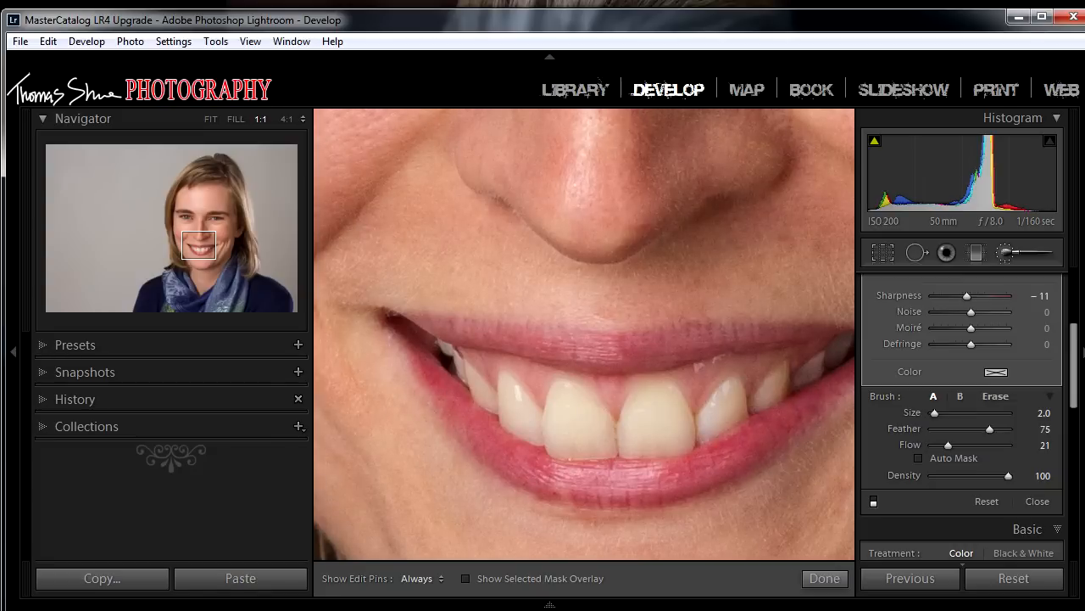
click(874, 501)
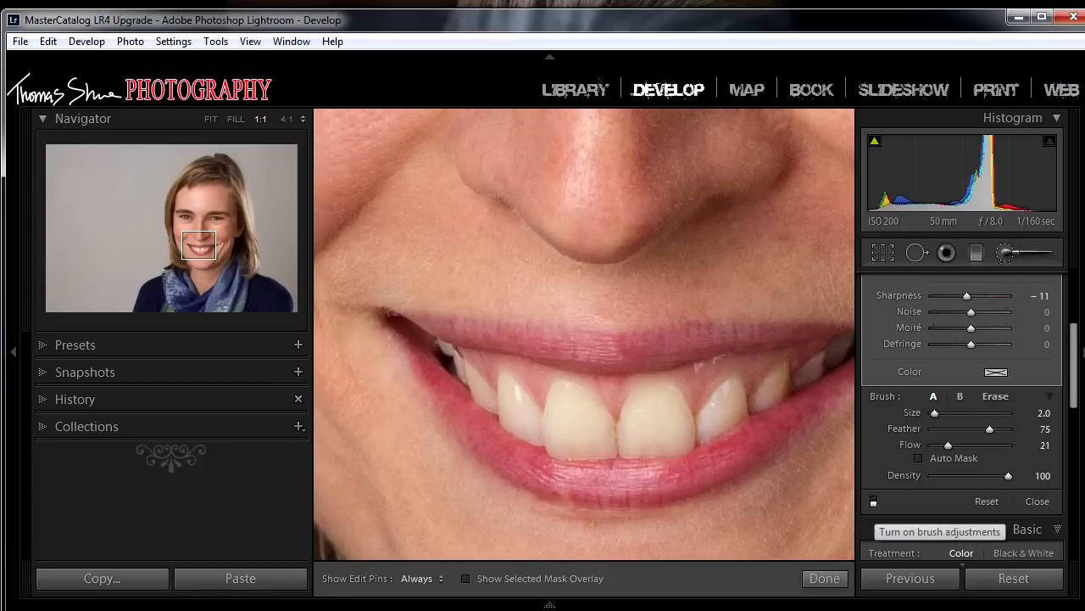
click(873, 501)
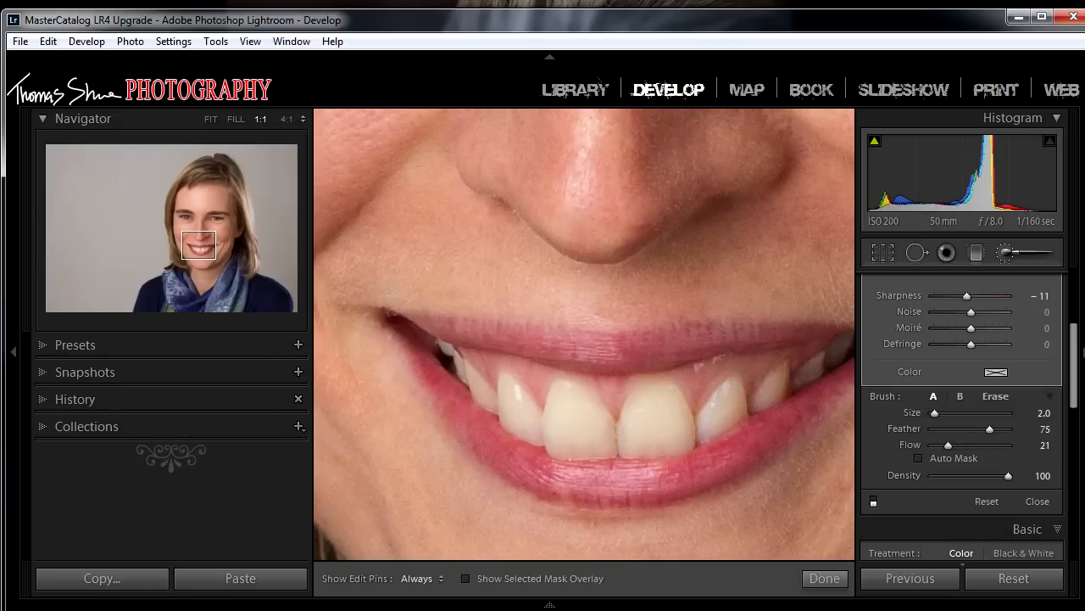
click(873, 501)
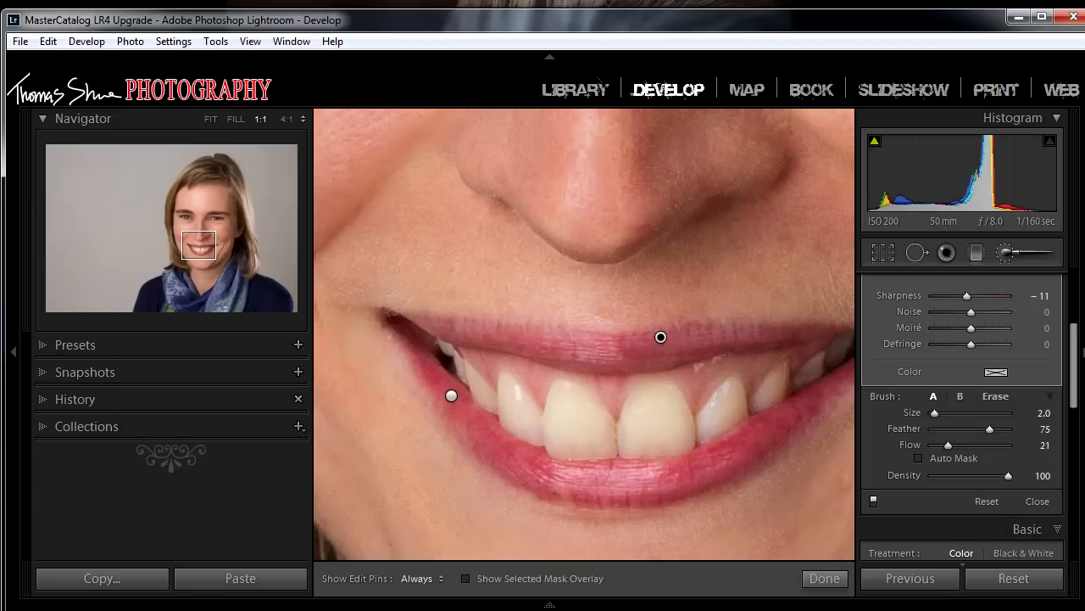
click(874, 501)
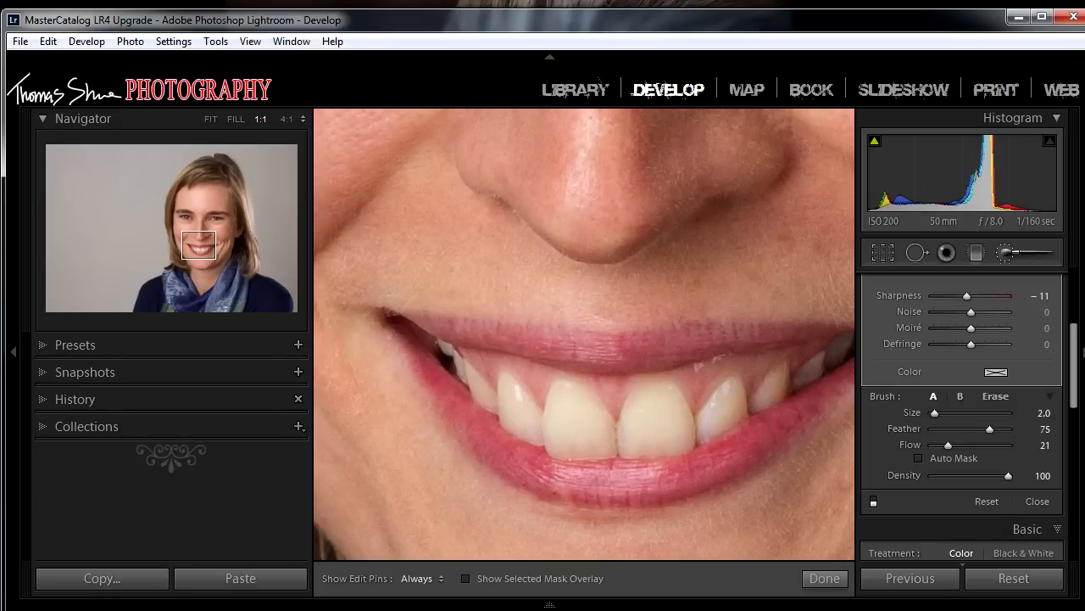
click(873, 501)
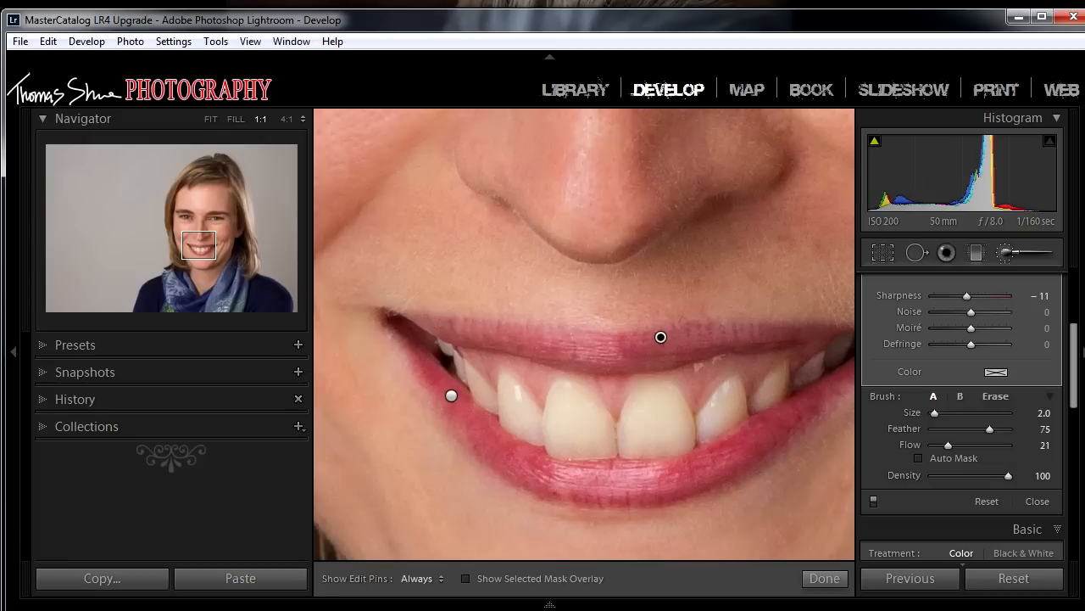
Choose the Teeth Whitening effect for a new mask on the woman's teeth.
scroll(963, 415, up, 1)
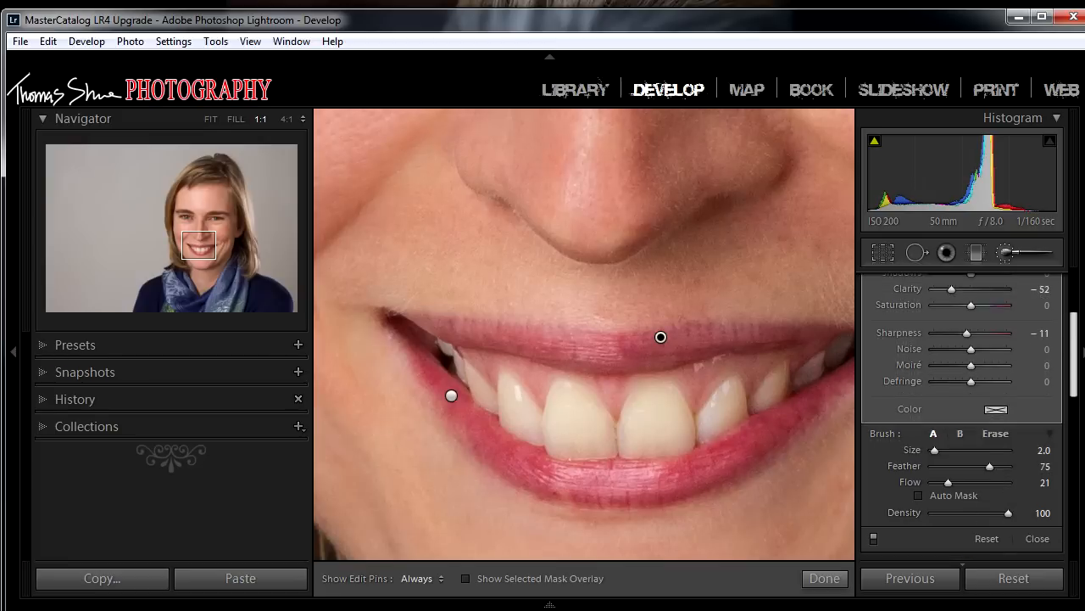
scroll(963, 415, up, 4)
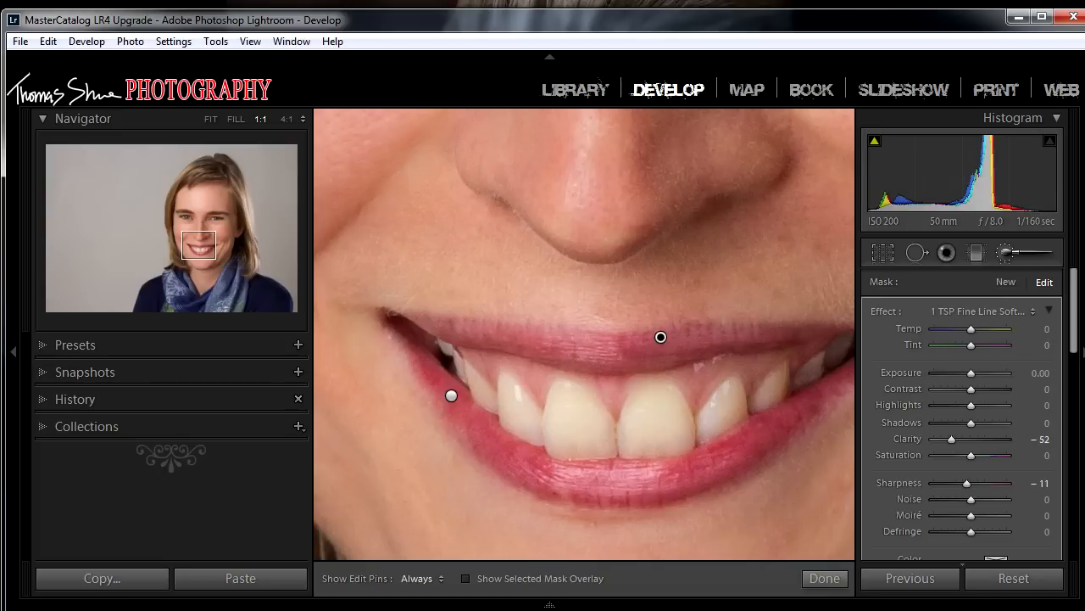
click(1006, 282)
click(984, 311)
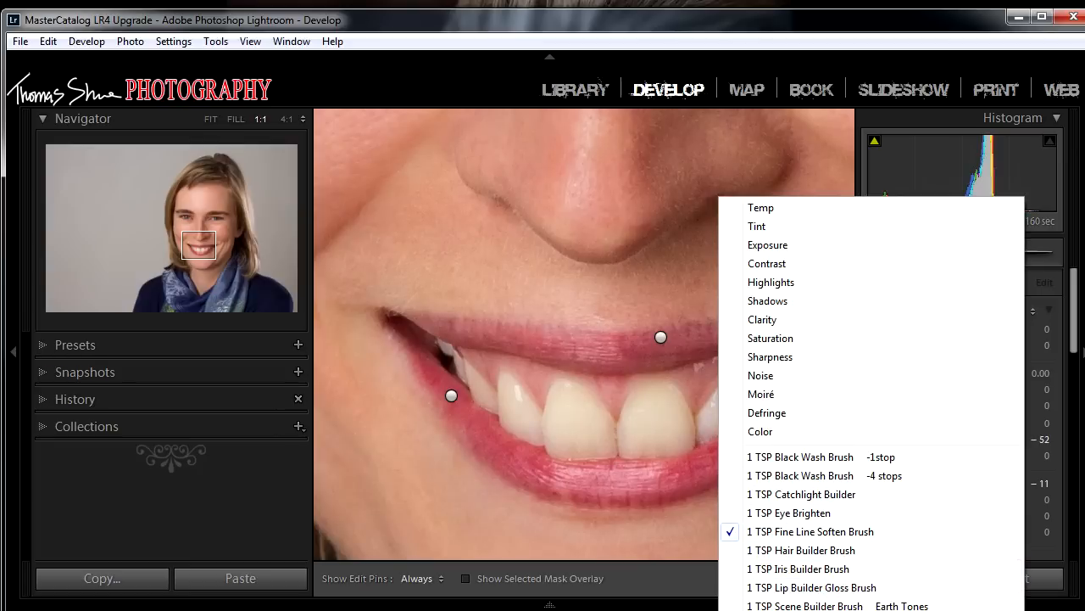
click(797, 609)
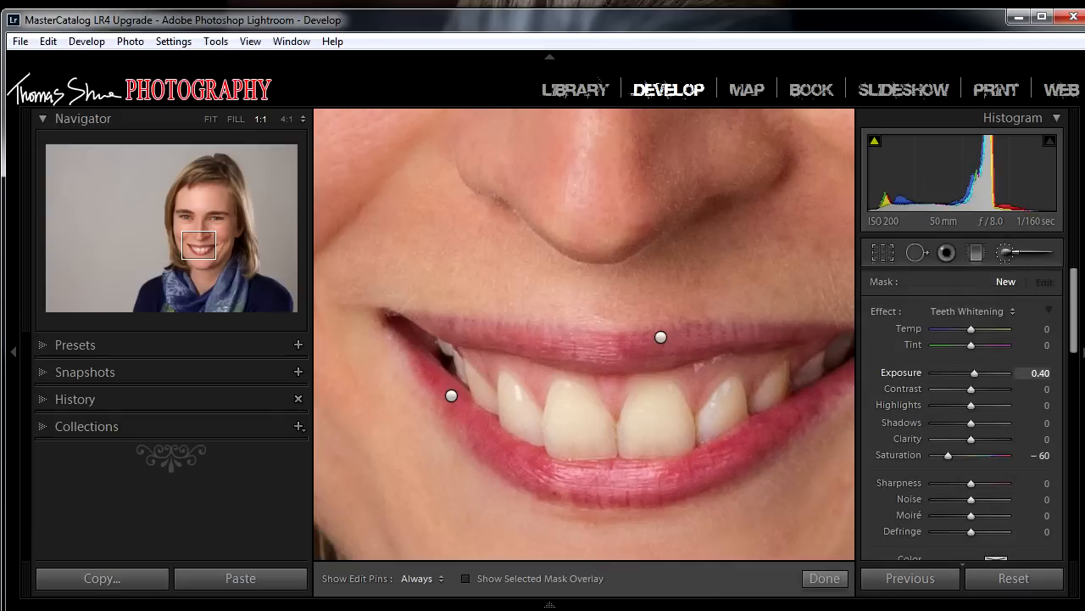
Set the teeth whitening exposure to 0.10 and the saturation to −38.
click(1040, 373)
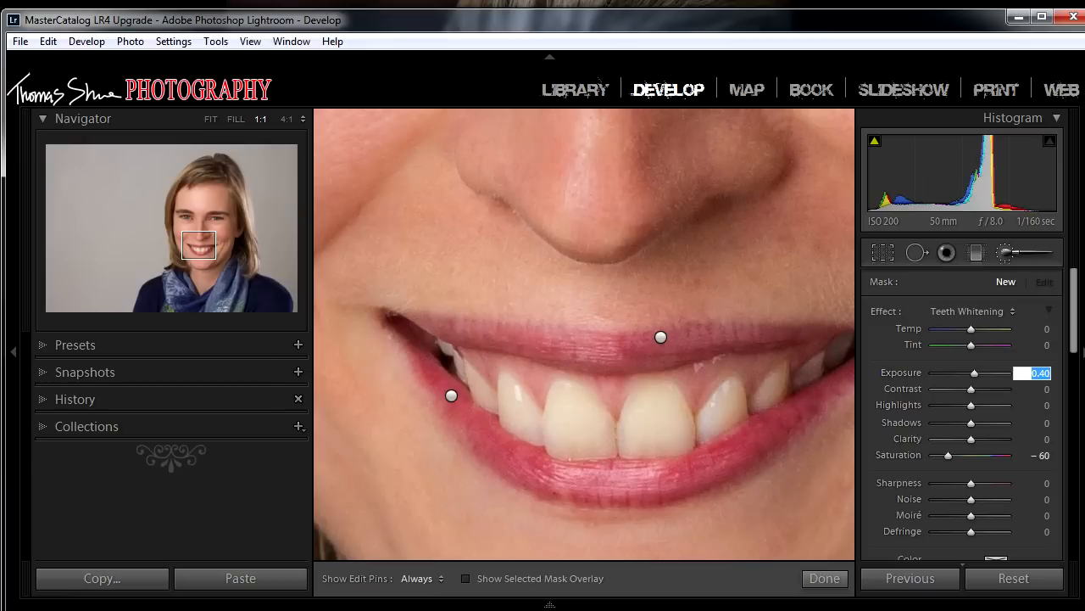
text(0.1)
key(Return)
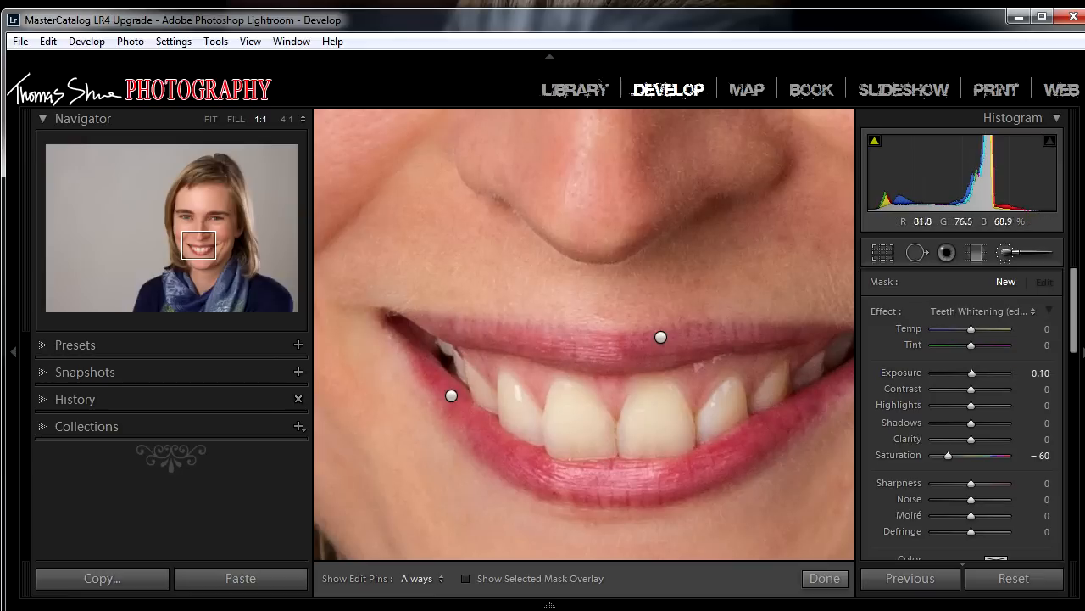
drag(948, 456, 956, 455)
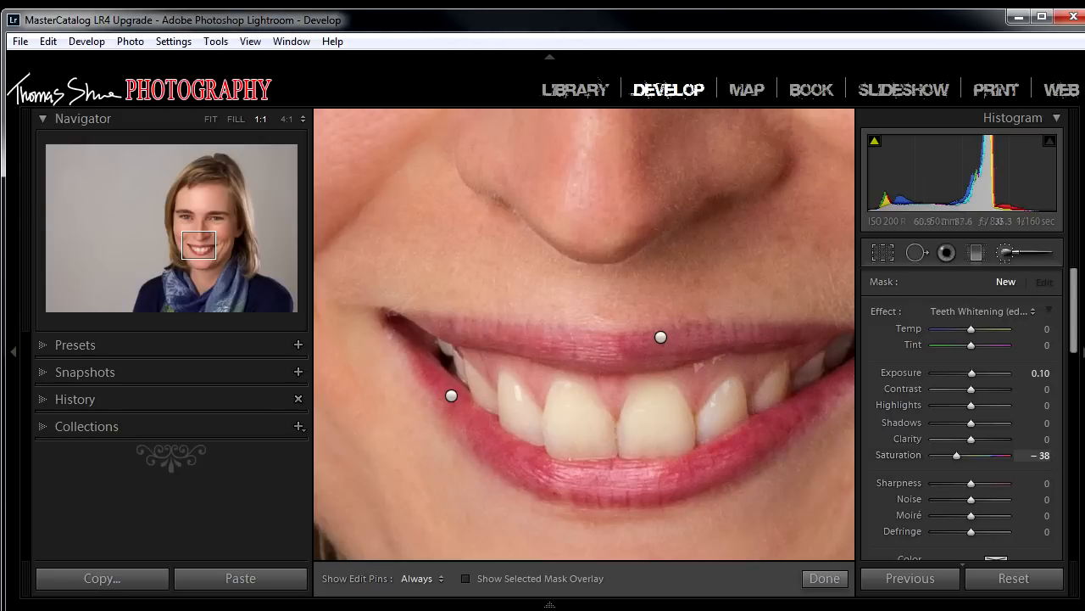
Paint the whitening effect over the teeth, set the mask's saturation to −45 and hide the edit pins.
key(h)
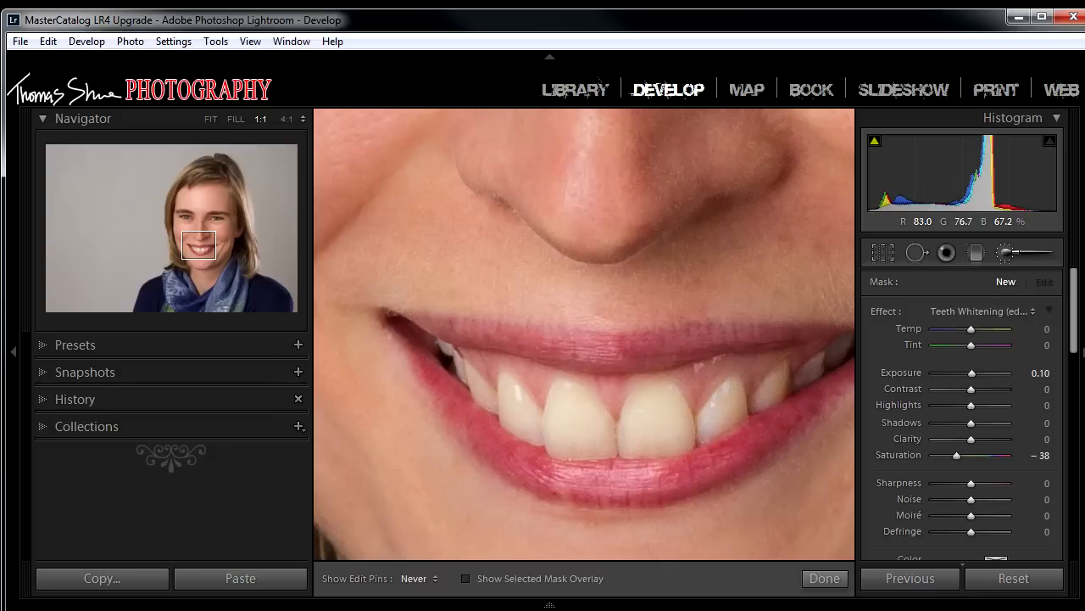
key(h)
drag(956, 455, 954, 455)
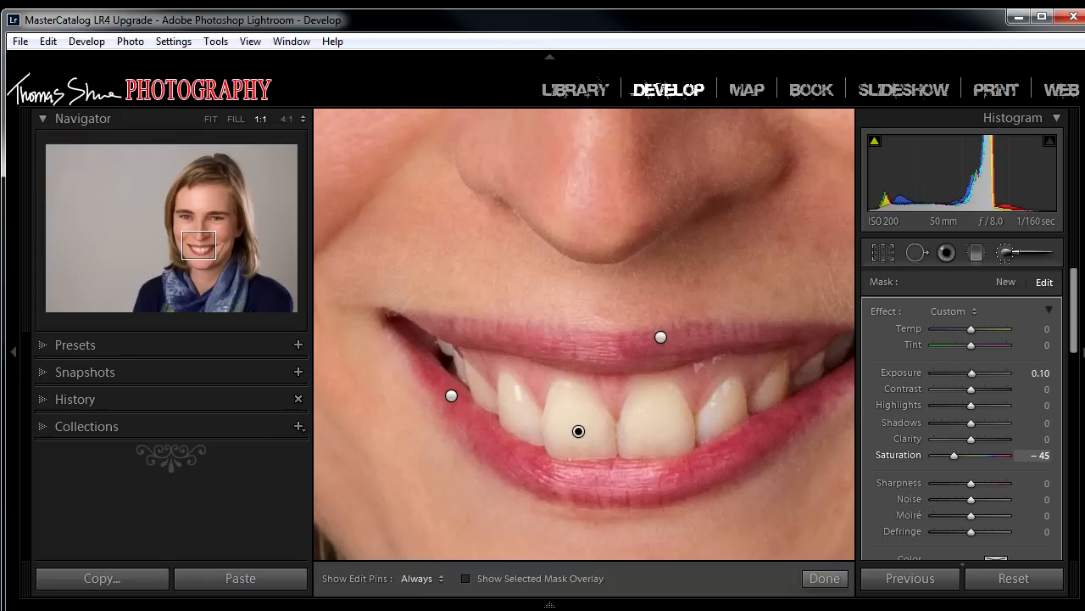
key(h)
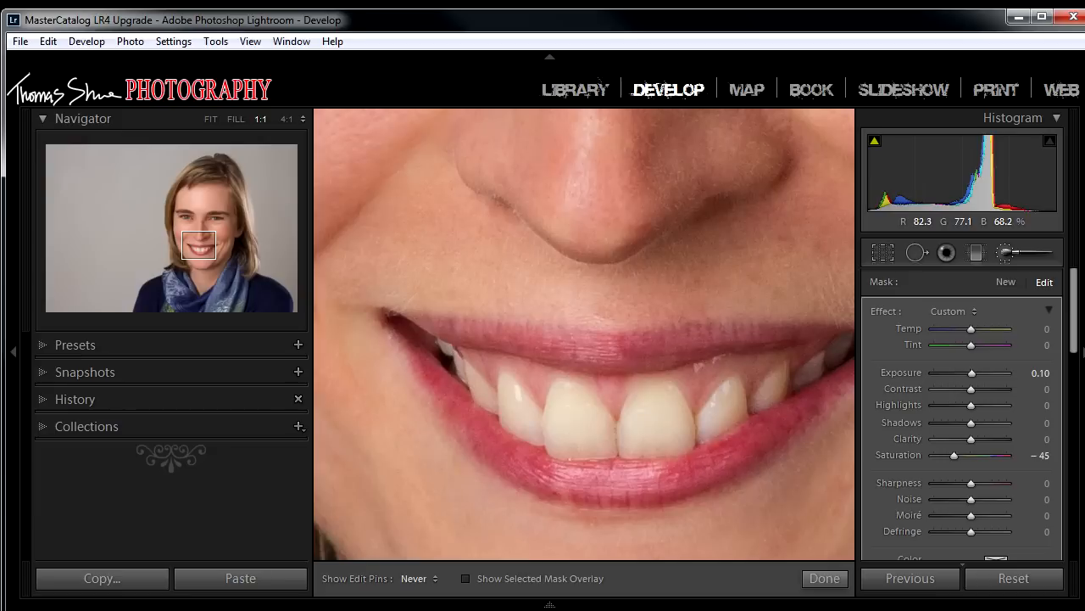
Try an exposure of 0.23 on the teeth whitening mask and judge it with the edit pins hidden.
key(h)
drag(972, 373, 972, 373)
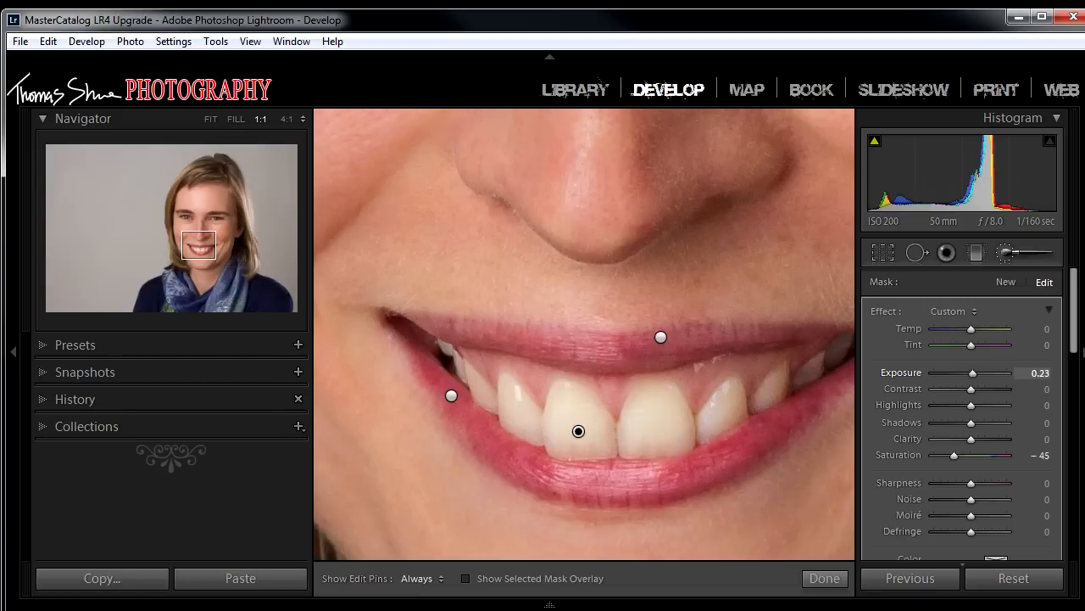
key(h)
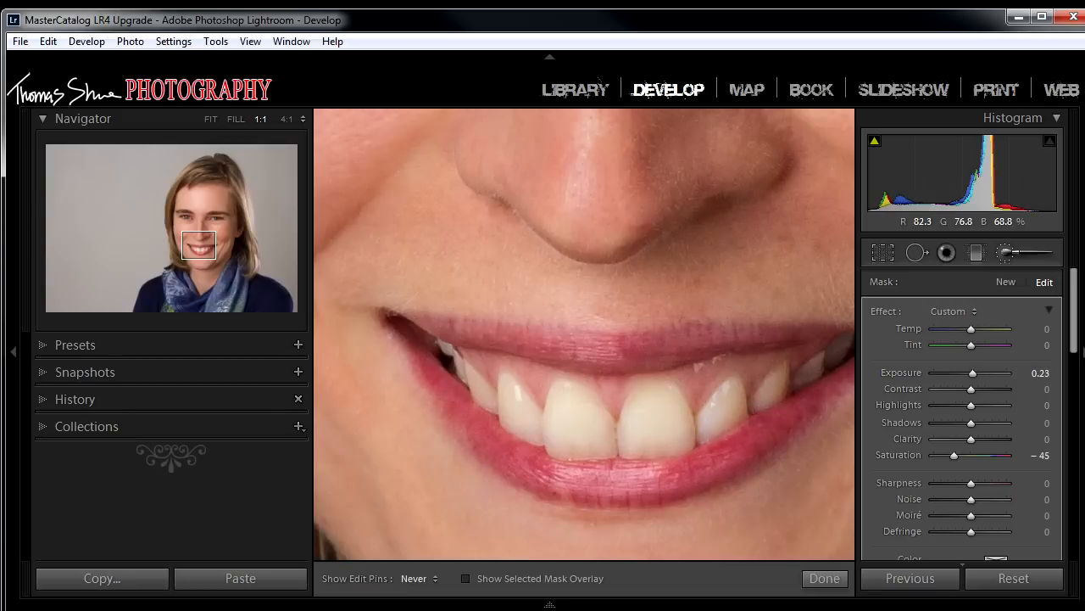
Show the teeth mask overlay and set the mask's exposure to 0.10 and its saturation to −36.
key(h)
key(o)
mouse_move(1074, 310)
mouse_down()
mouse_move(1074, 351)
mouse_move(1075, 322)
mouse_up()
click(1041, 332)
text(10)
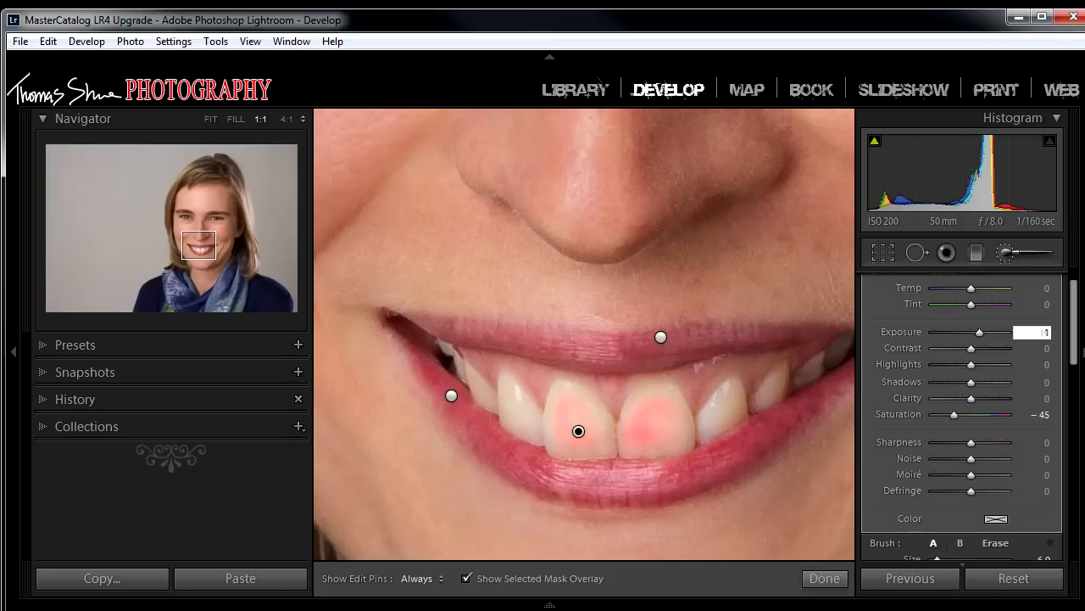
key(BackSpace)
key(BackSpace)
text(.10)
drag(954, 415, 957, 414)
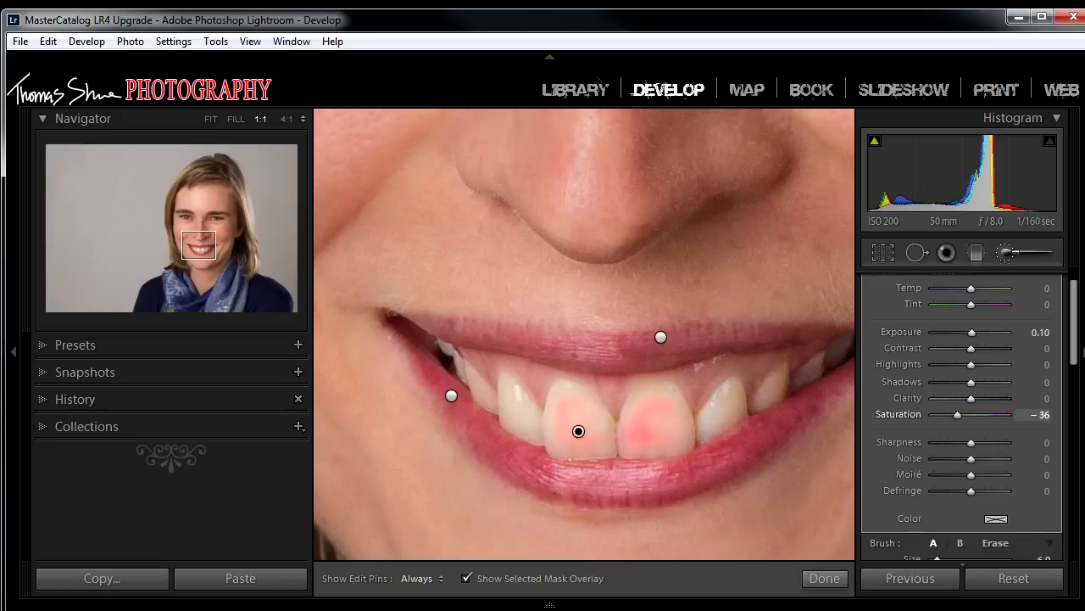
Set the brush flow to 100 and enable Auto Mask for the teeth whitening brush.
scroll(963, 416, down, 3)
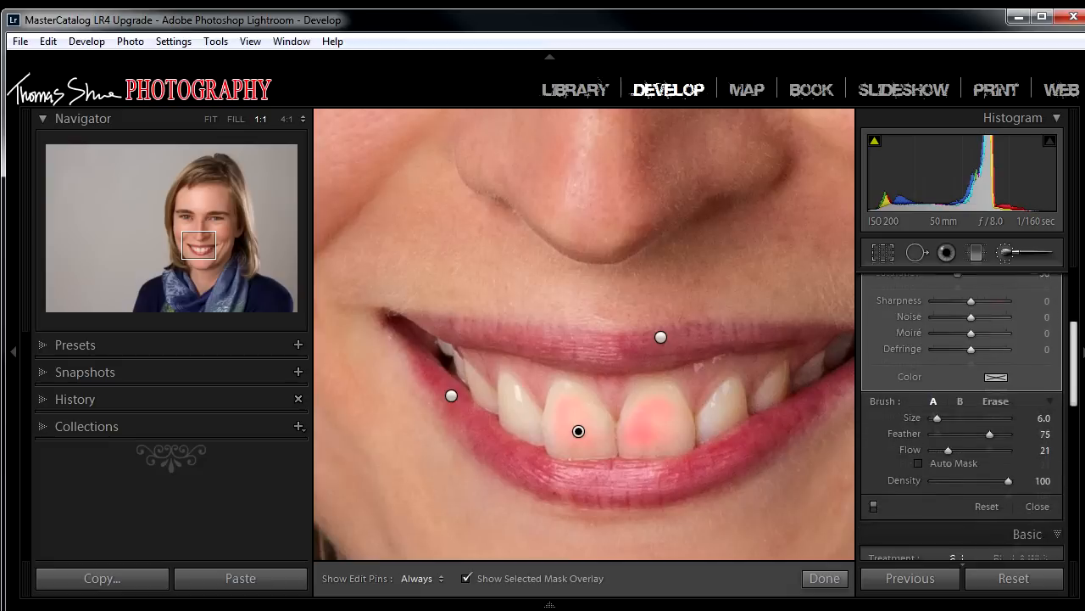
drag(948, 442, 1011, 442)
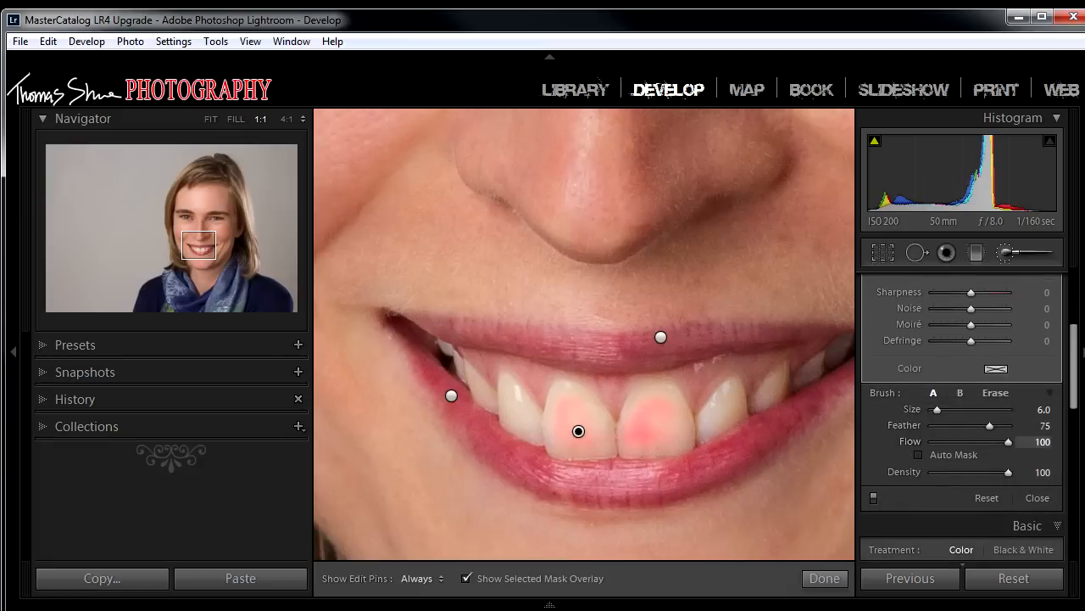
click(919, 455)
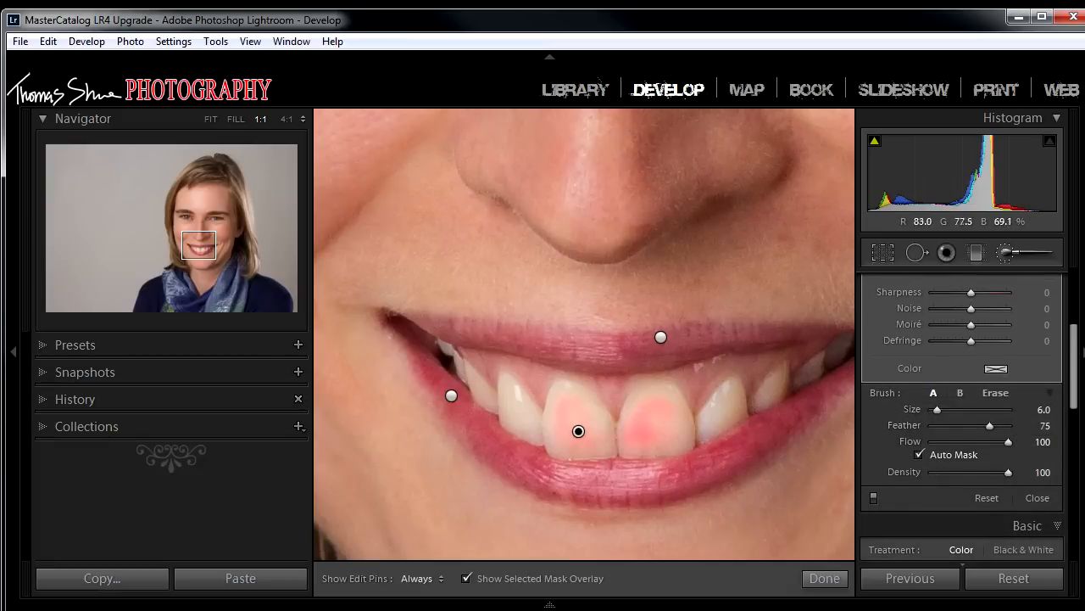
Paint the whitening mask fully over all visible teeth and display the mask overlay to check its coverage.
mouse_move(556, 414)
mouse_down()
mouse_move(574, 396)
mouse_move(579, 404)
mouse_up()
key(h)
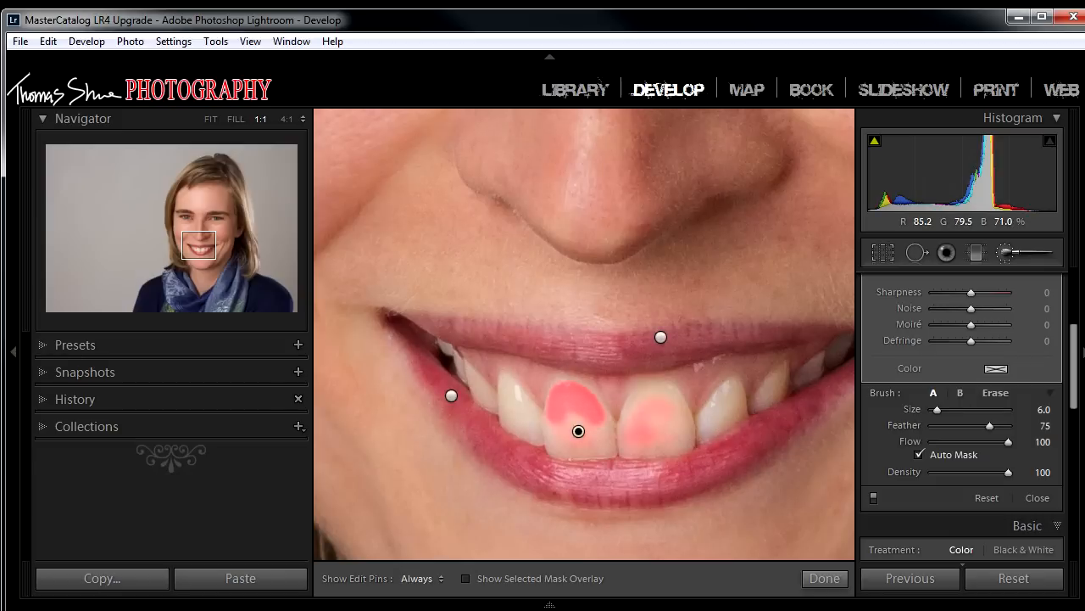
key(o)
key(h)
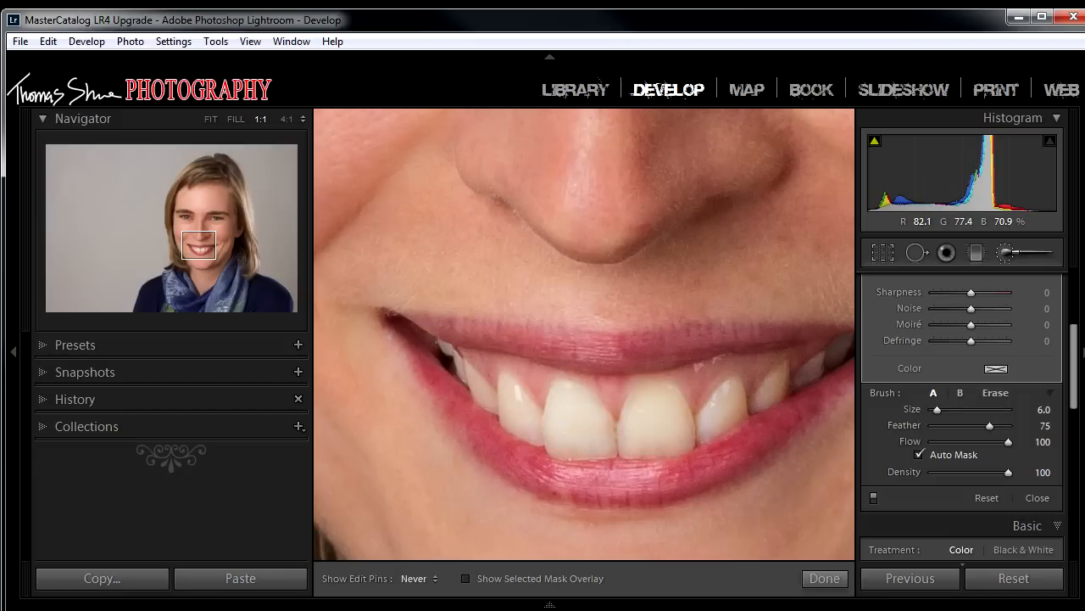
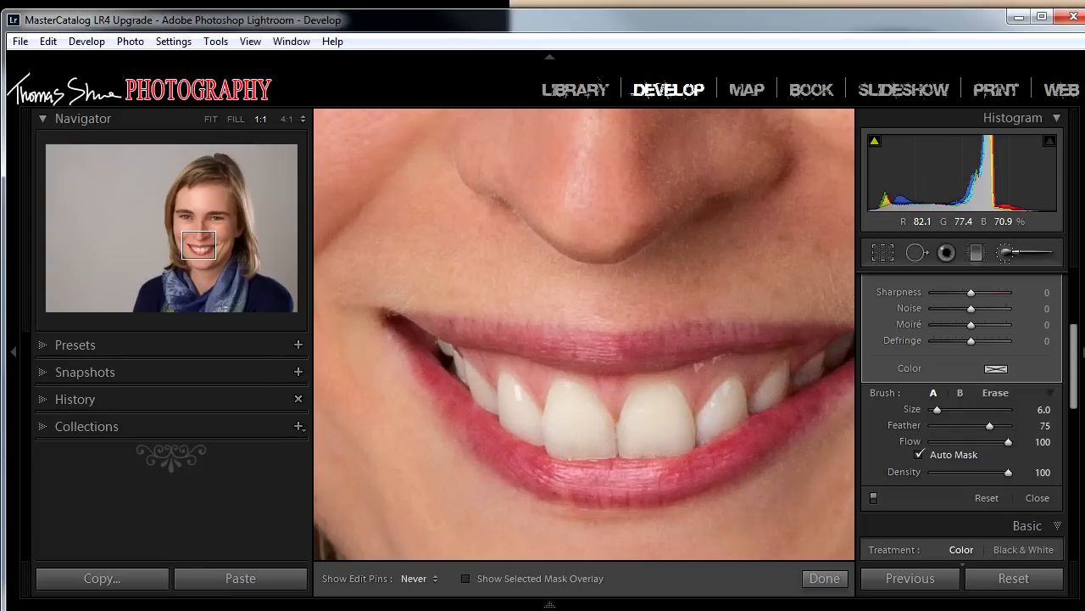
key(h)
key(h)
key(h)
key(o)
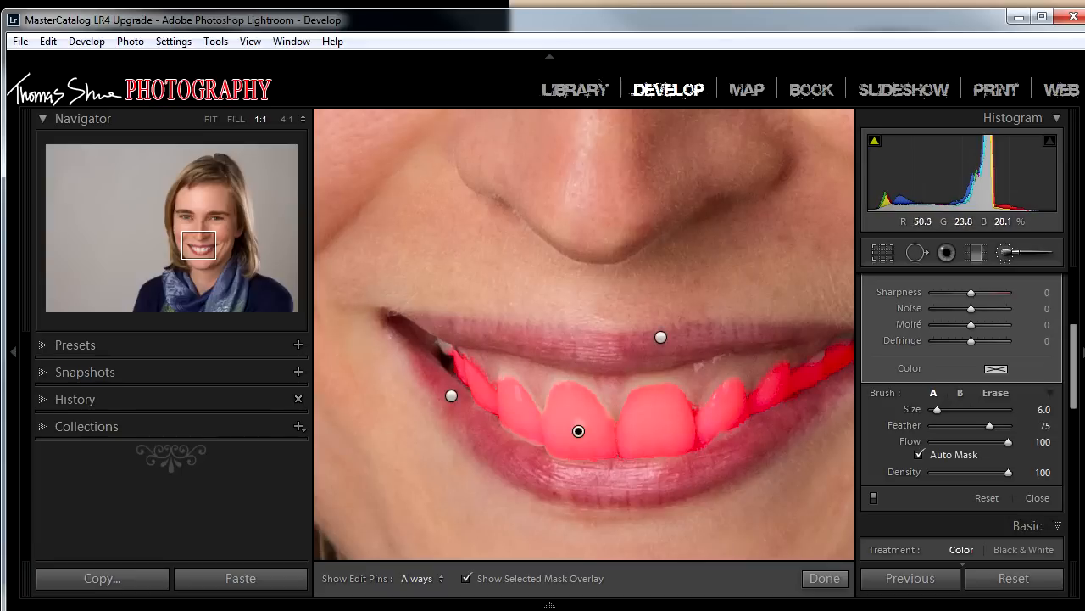
Erase whitening mask spill around the edges of the teeth towards both corners of the mouth.
drag(729, 288, 583, 349)
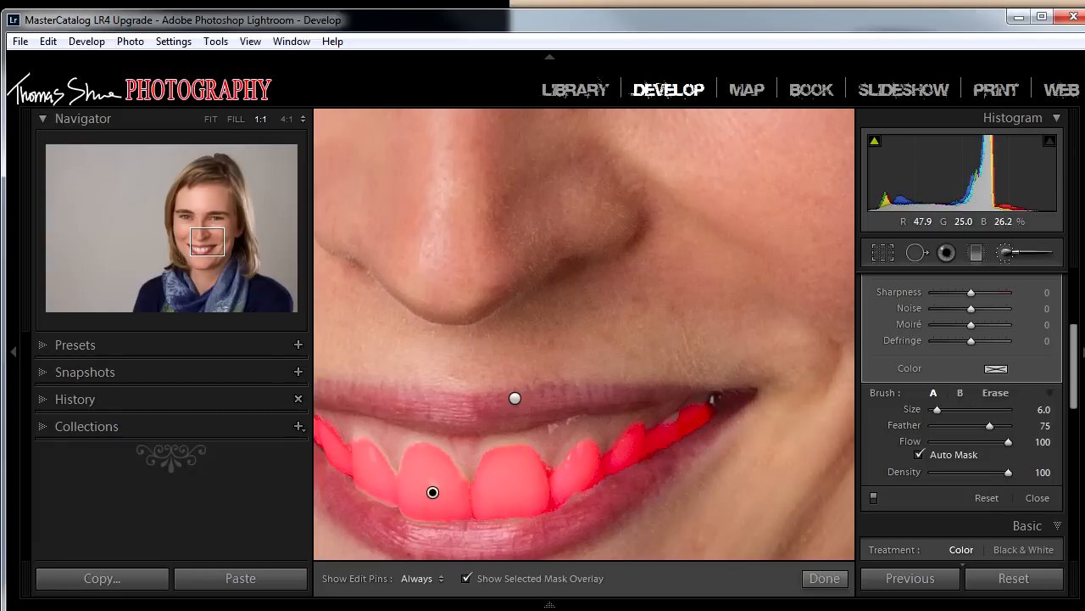
key(alt)
key(h)
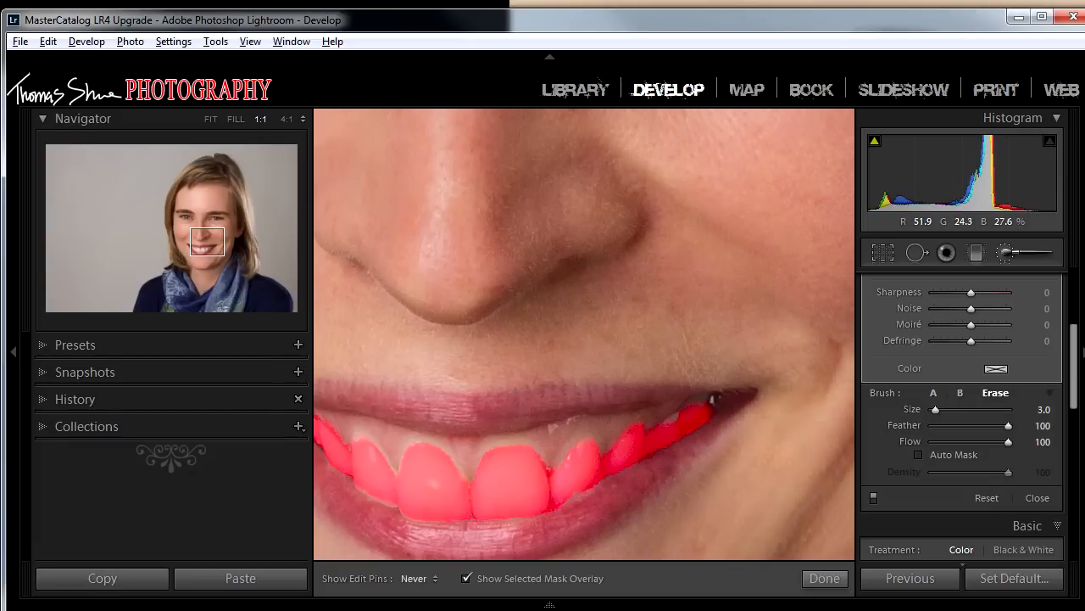
key(h)
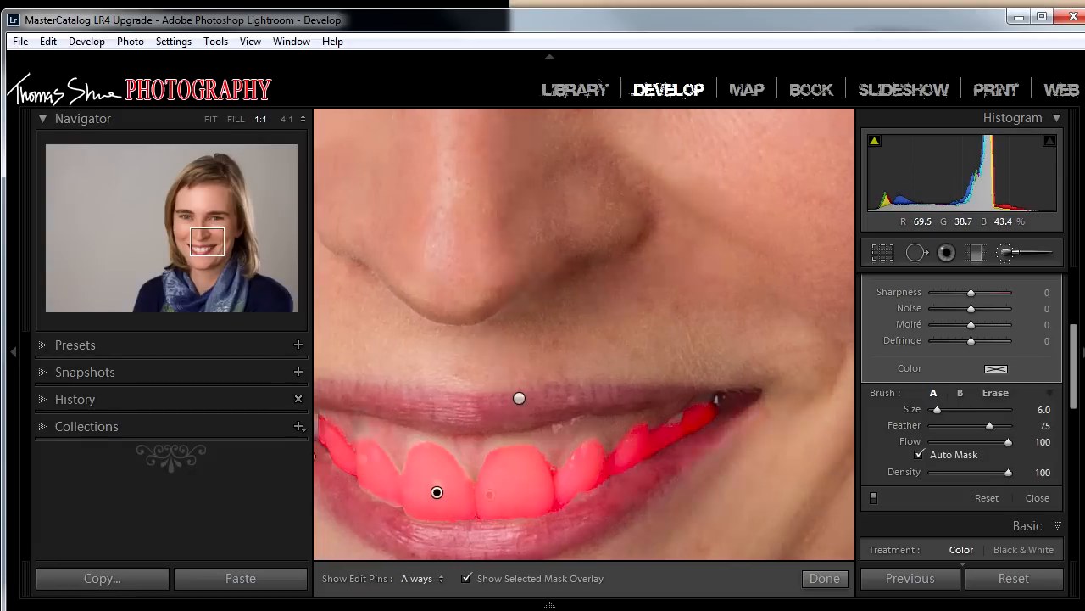
drag(441, 415, 638, 421)
key(alt)
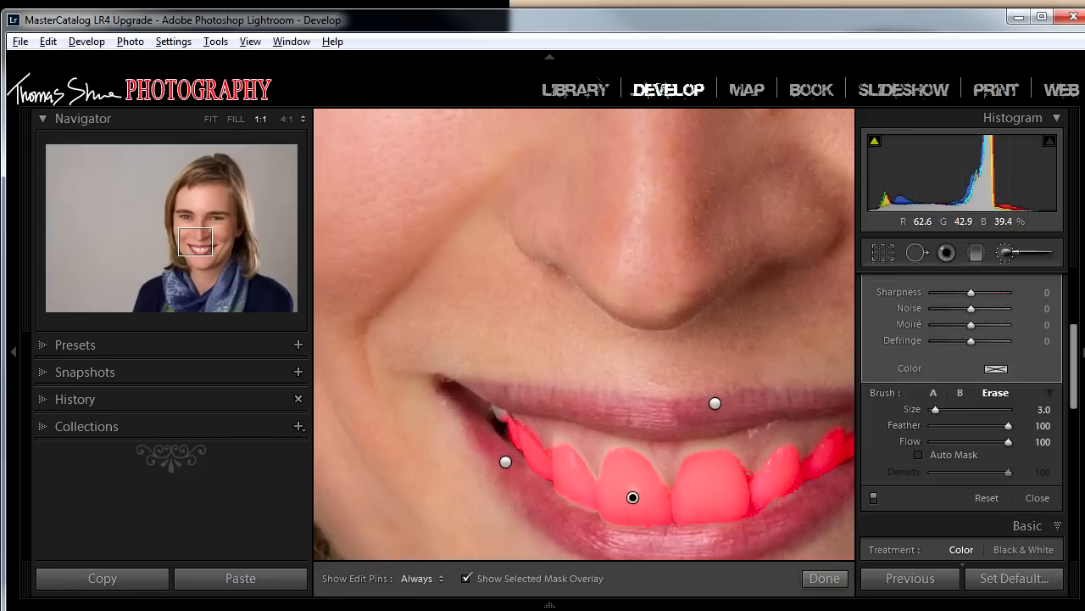
key(h)
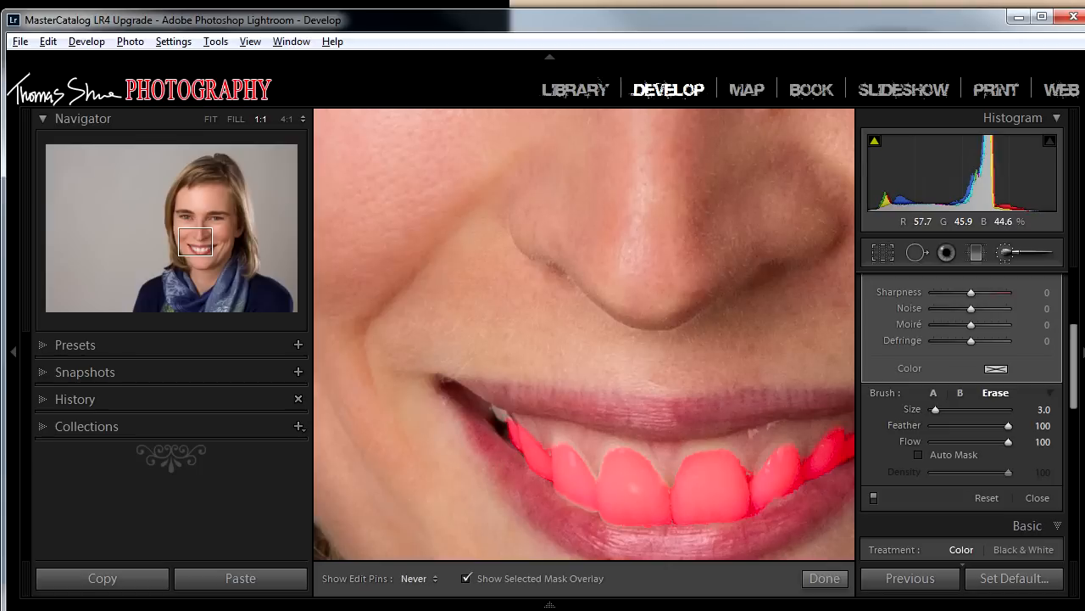
key(h)
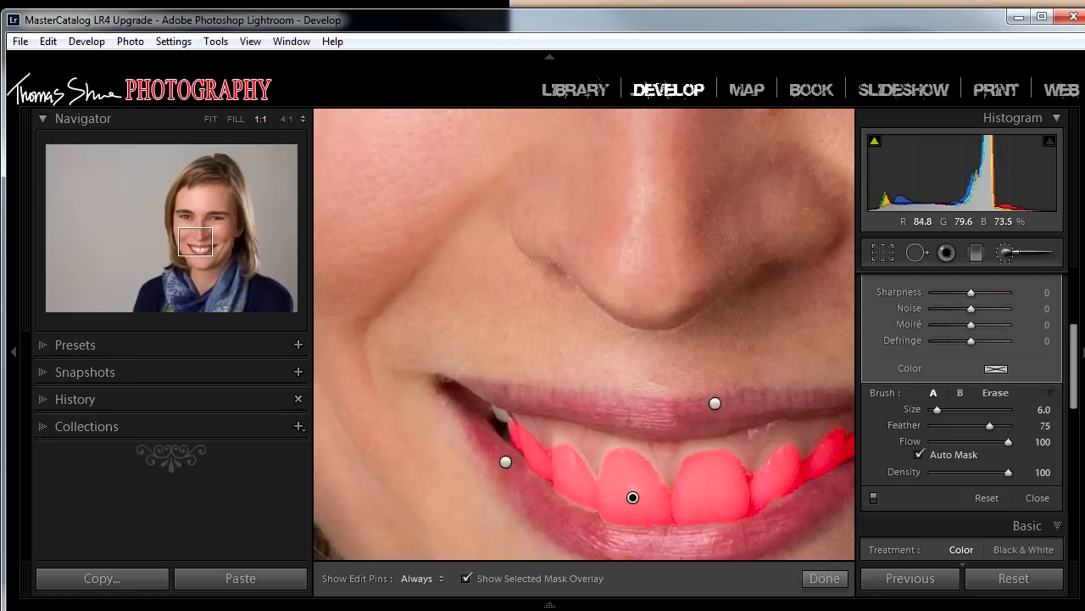
Reduce the painting brush size to 2.0 and touch up the whitening mask along the tooth edges.
key(bracketleft)
key(bracketleft)
key(bracketleft)
key(bracketleft)
key(h)
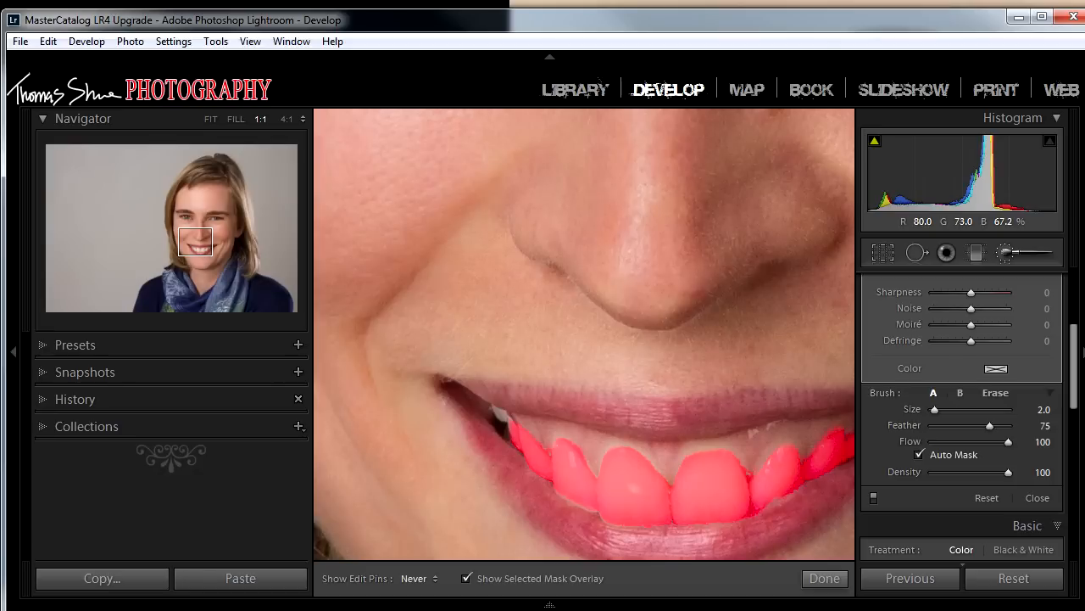
key(h)
Erase the mask from the gum between the two front teeth and repaint the tooth edge there.
key(alt)
key(h)
drag(670, 477, 652, 464)
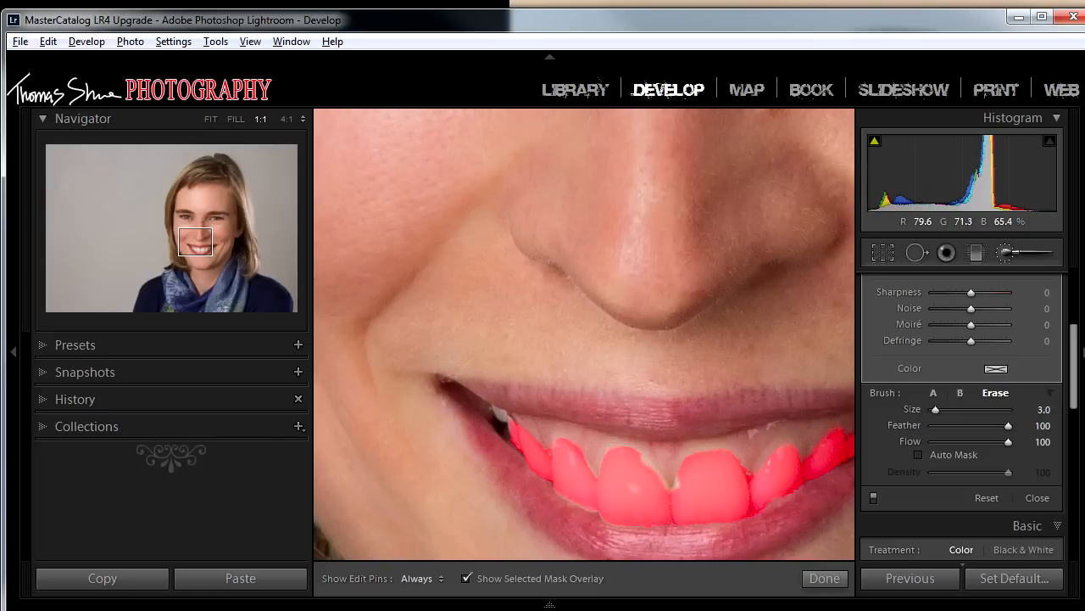
key(h)
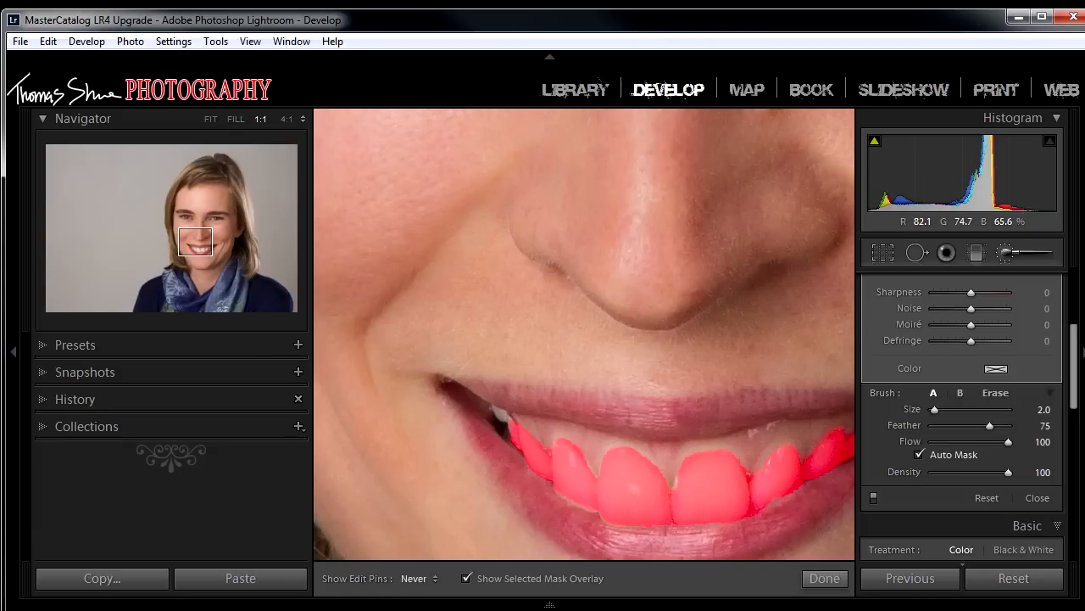
key(h)
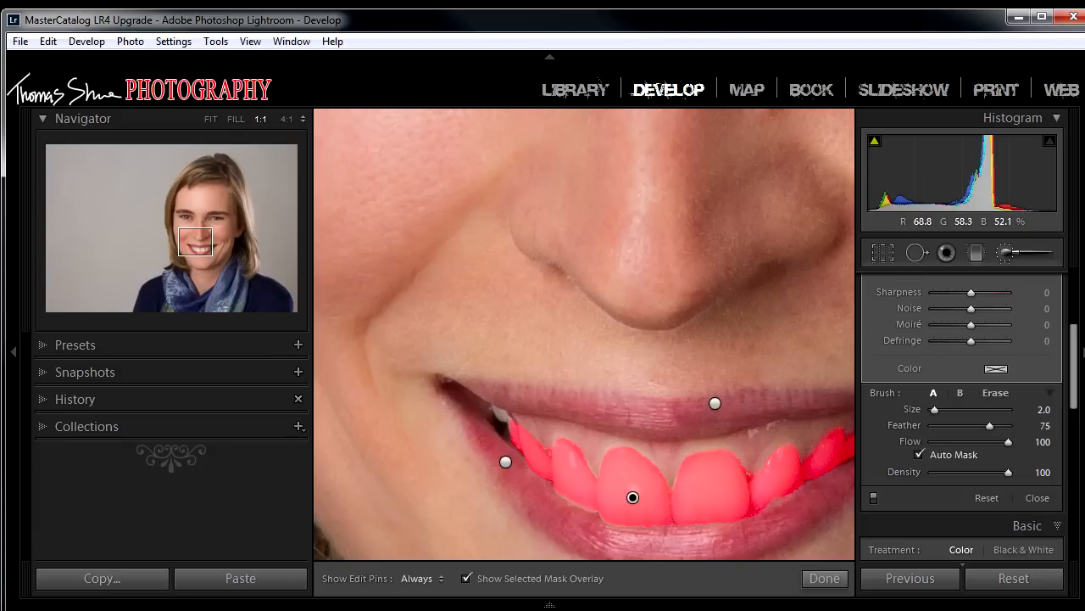
Erase the mask spill along the gum line of the other front tooth and repaint its upper edge.
key(alt)
key(h)
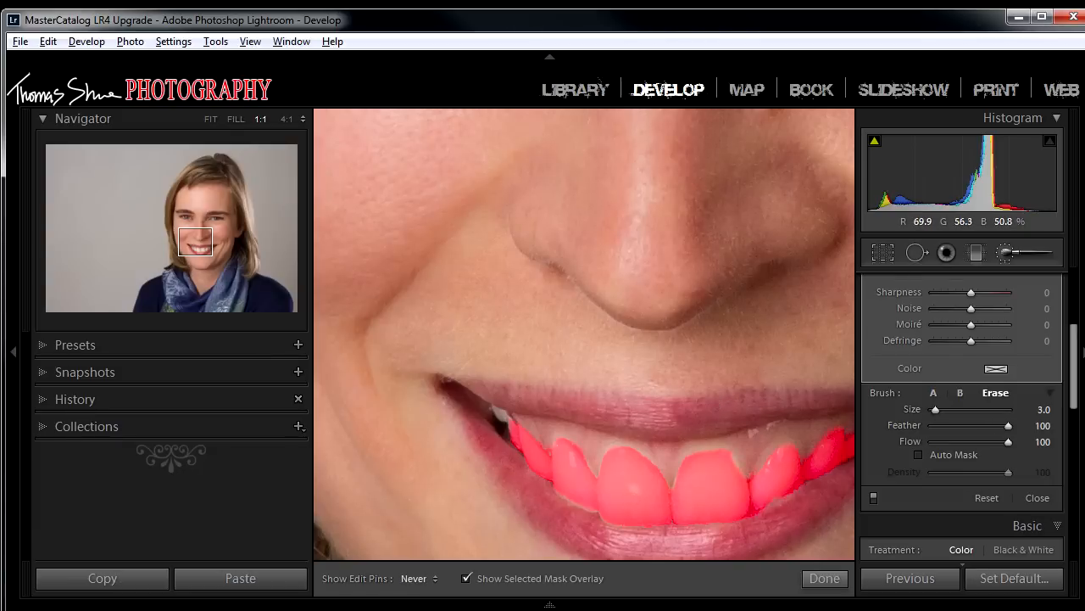
key(h)
key(h)
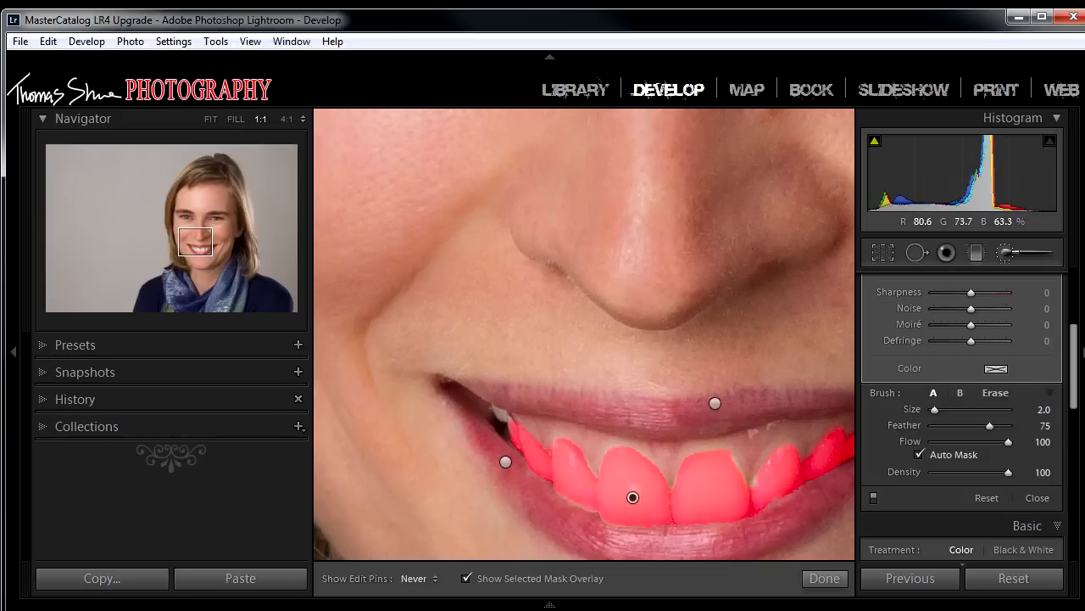
key(h)
key(h)
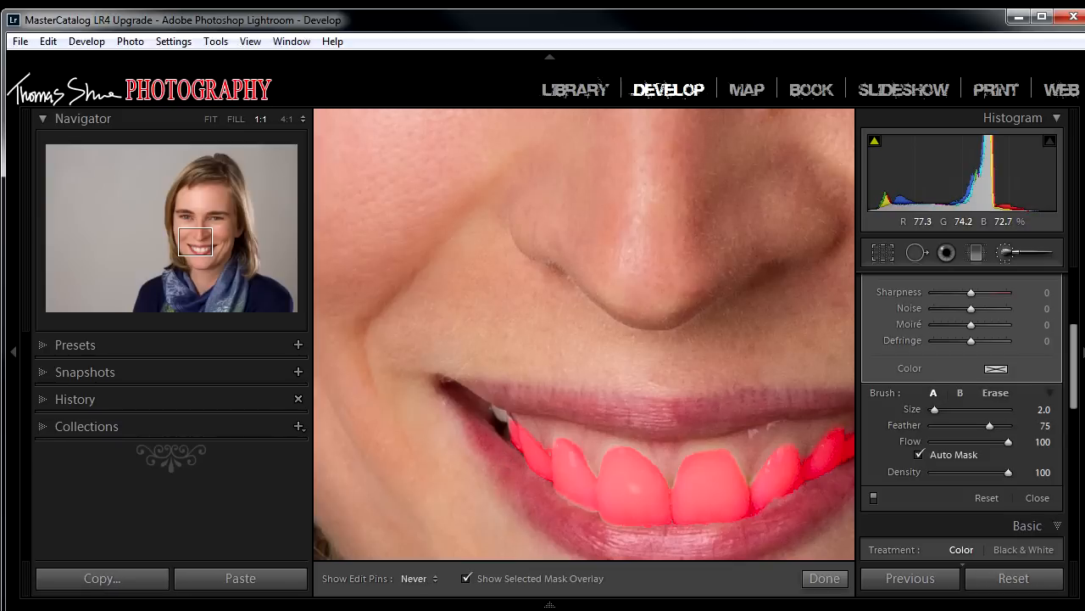
key(h)
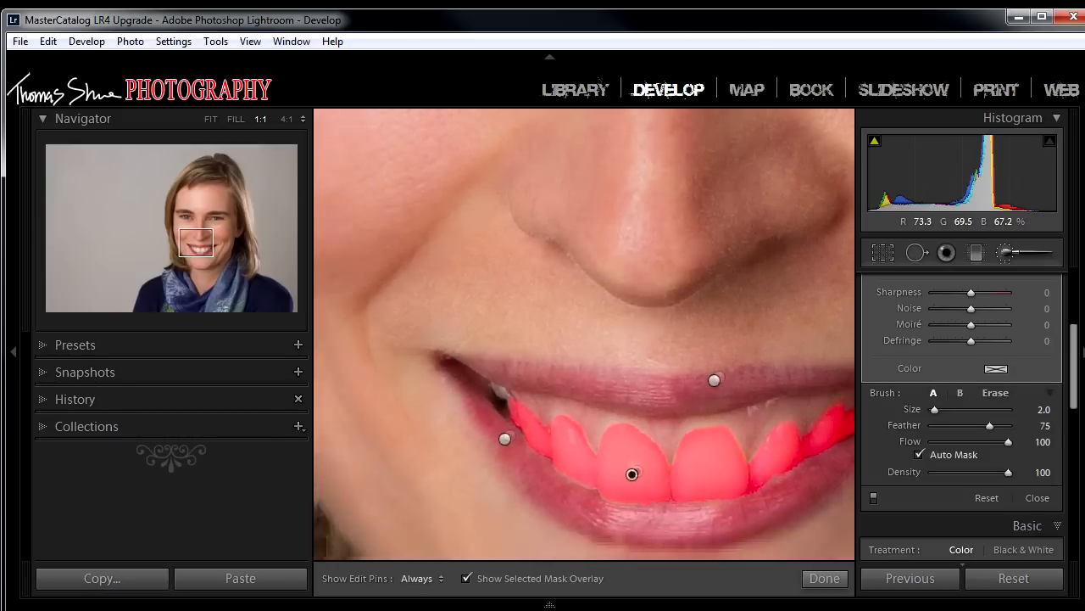
Hide the mask overlay and compare the smile with the brush adjustments switched off and on.
key(o)
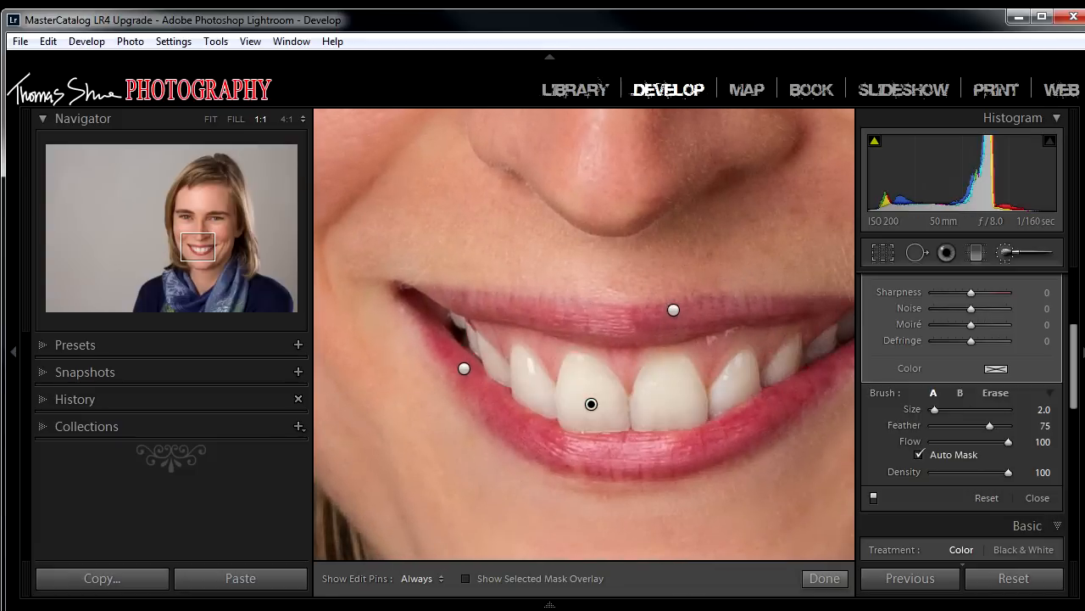
click(873, 498)
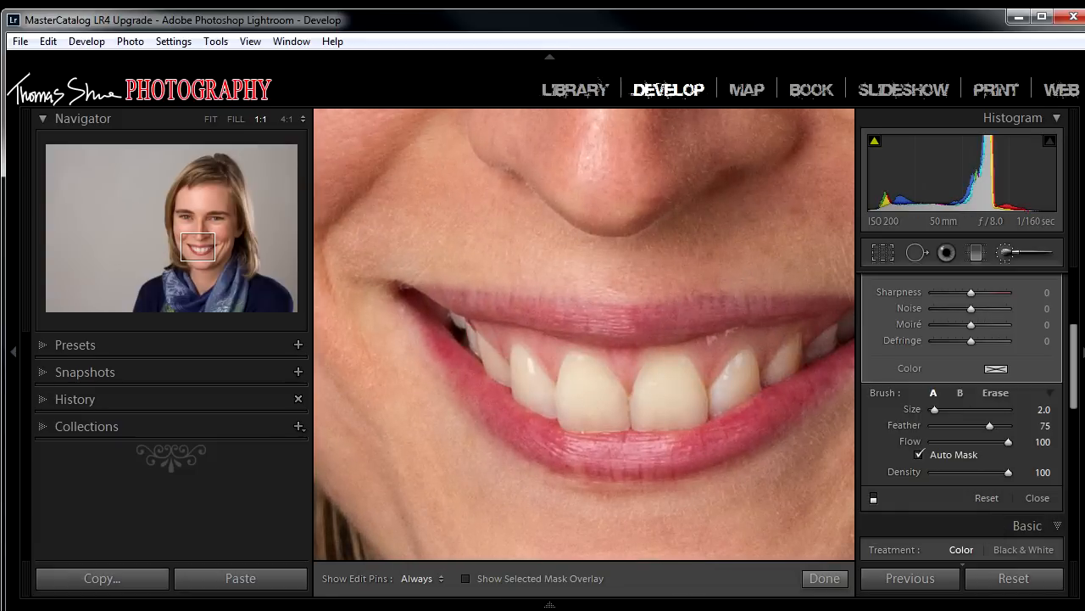
click(873, 498)
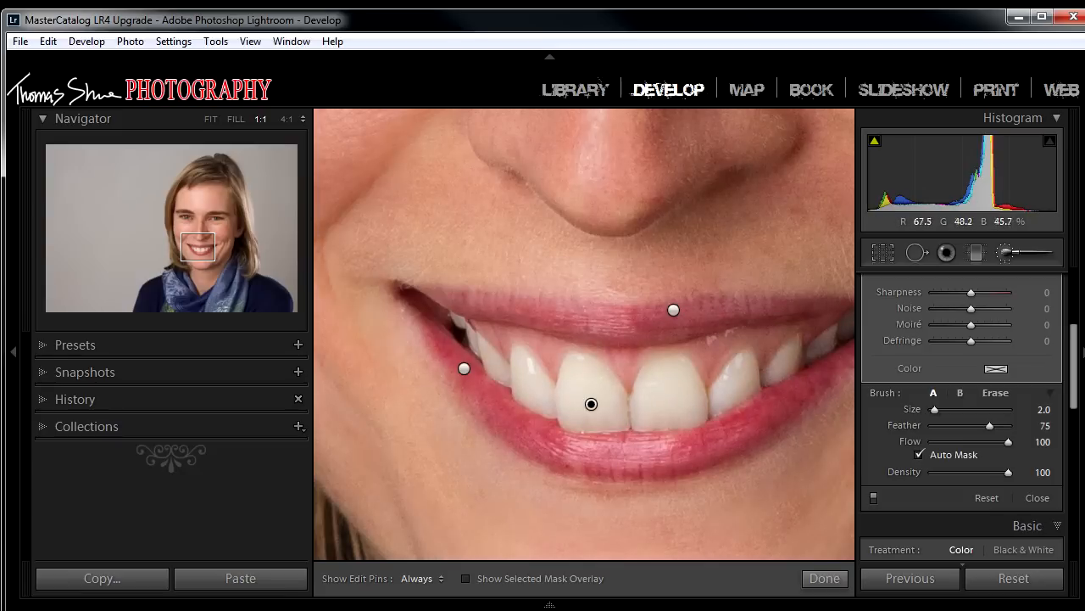
Fit the whole portrait in the view and close the Adjustment Brush.
click(210, 118)
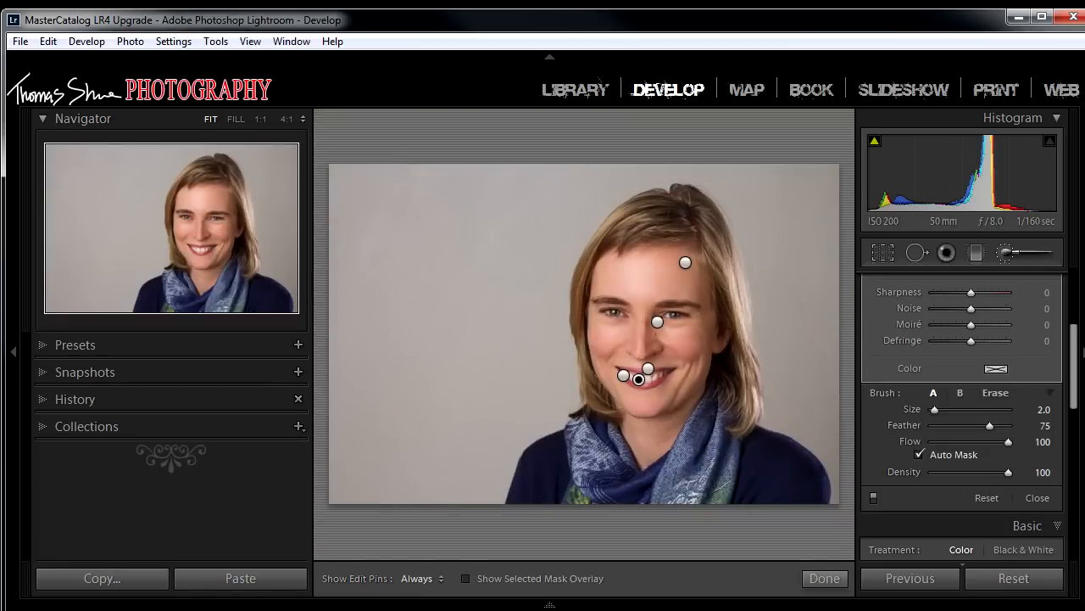
click(1009, 252)
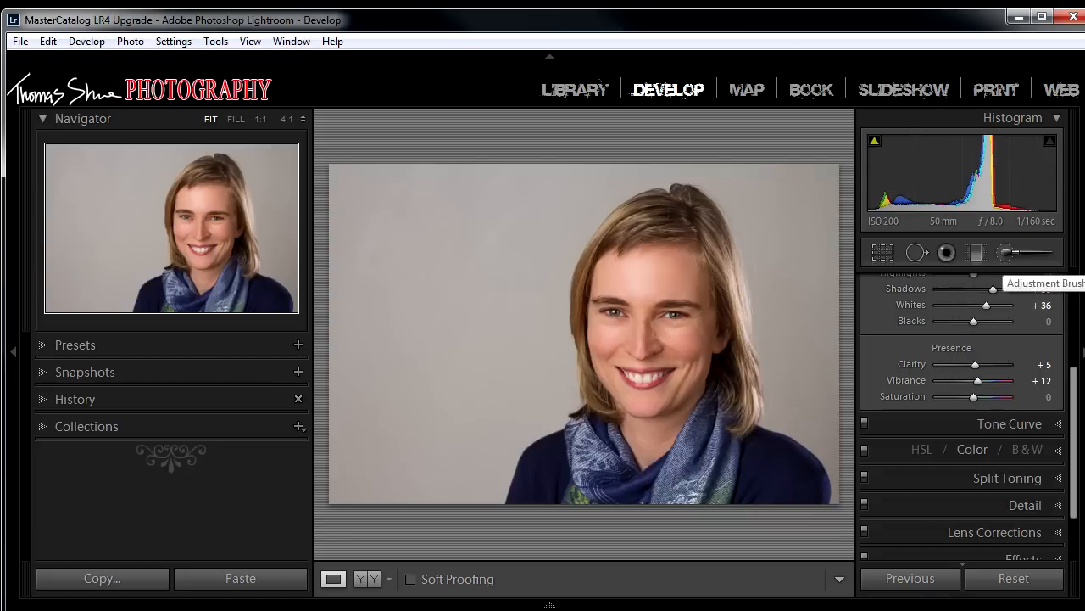
Select the existing teeth adjustment brush edit, set its exposure to 0.05, and finish brush editing.
click(1006, 252)
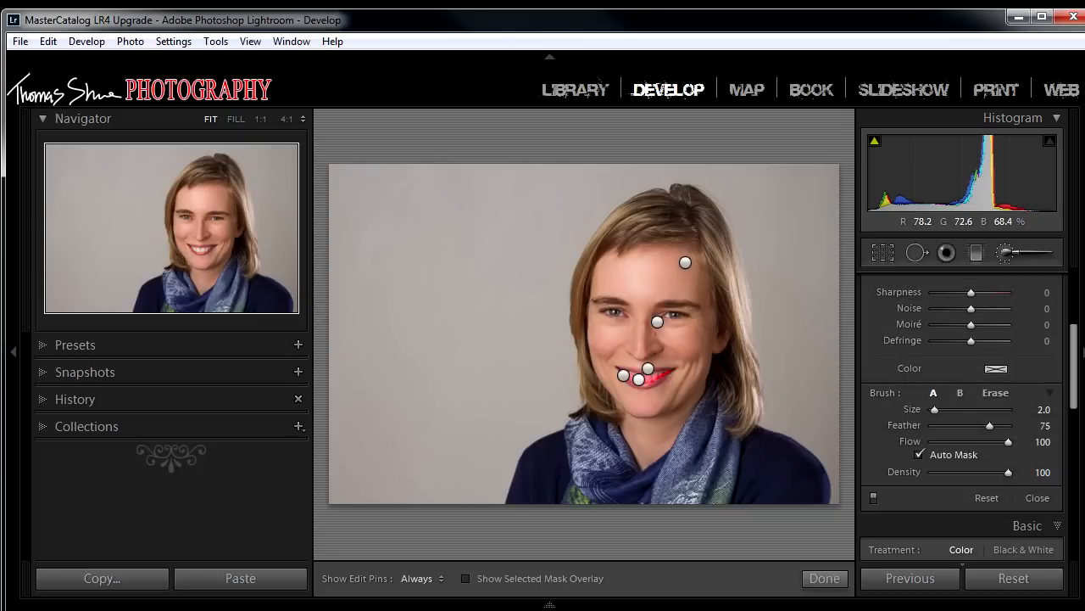
click(639, 379)
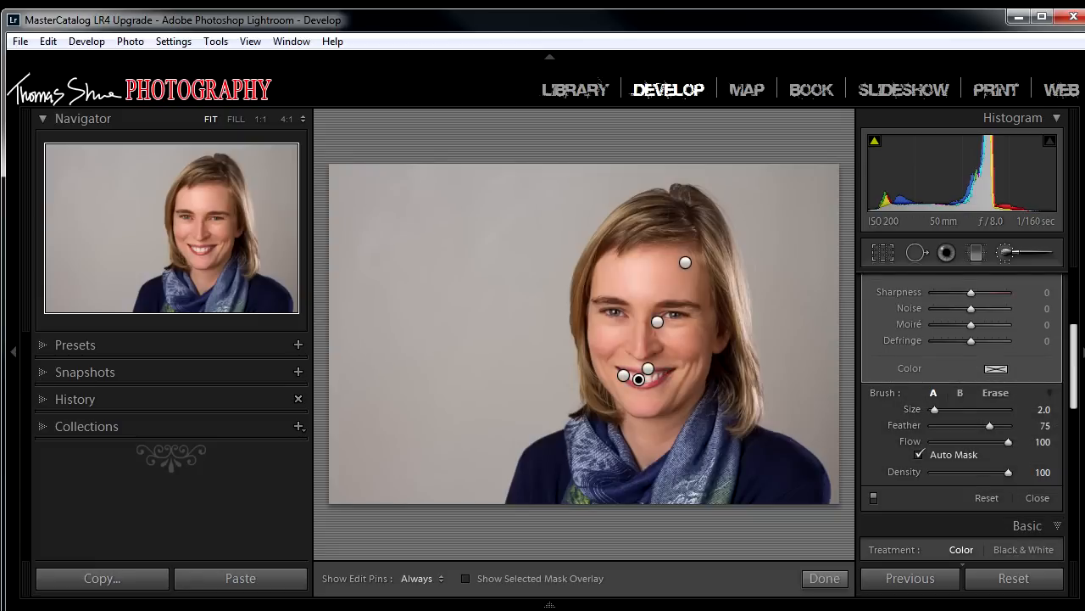
scroll(967, 339, up, 5)
click(1041, 332)
text(0.05)
key(Return)
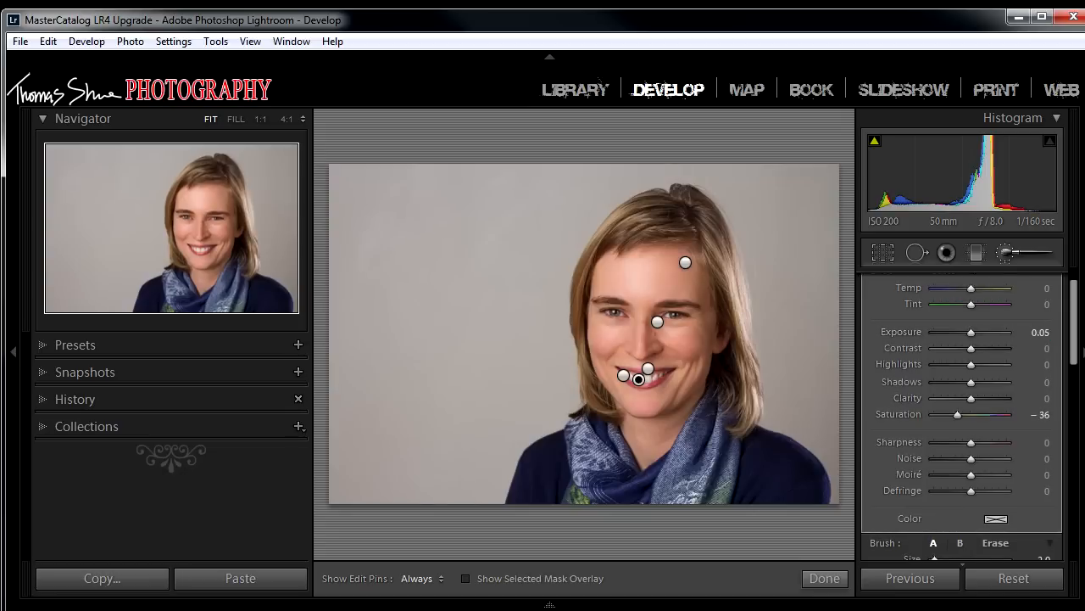
click(824, 579)
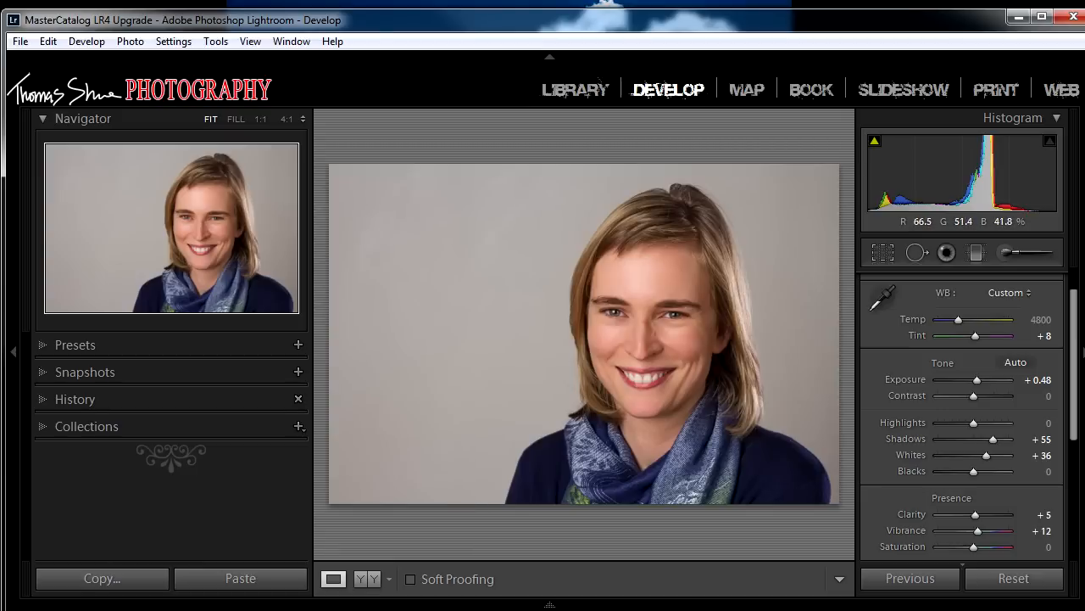
Examine the mouth and chin of the portrait at 1:1 magnification.
click(260, 118)
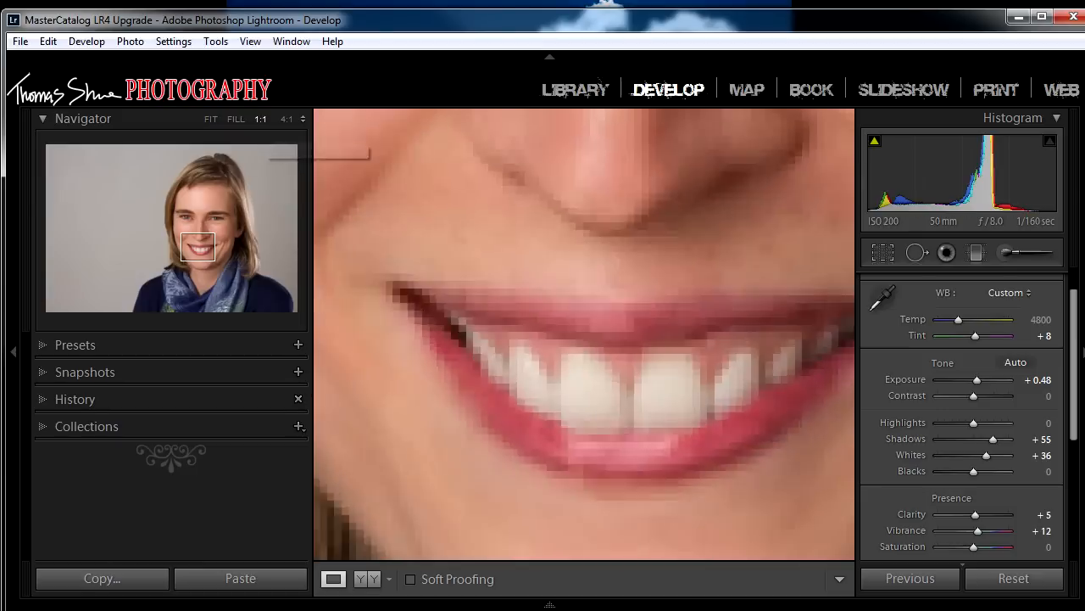
click(645, 329)
click(644, 329)
click(645, 329)
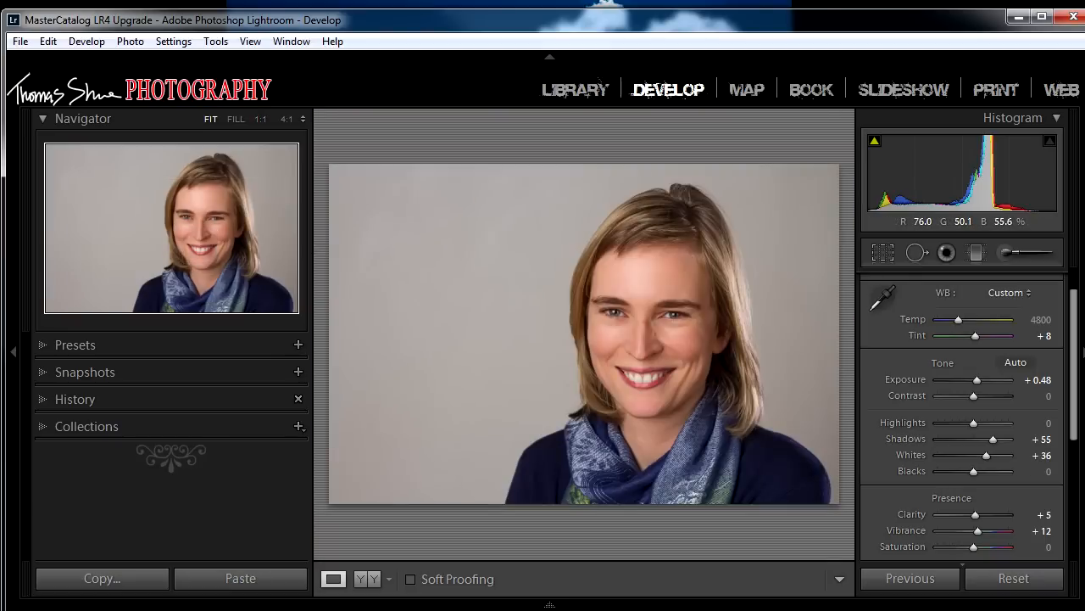
click(644, 386)
click(644, 385)
click(644, 385)
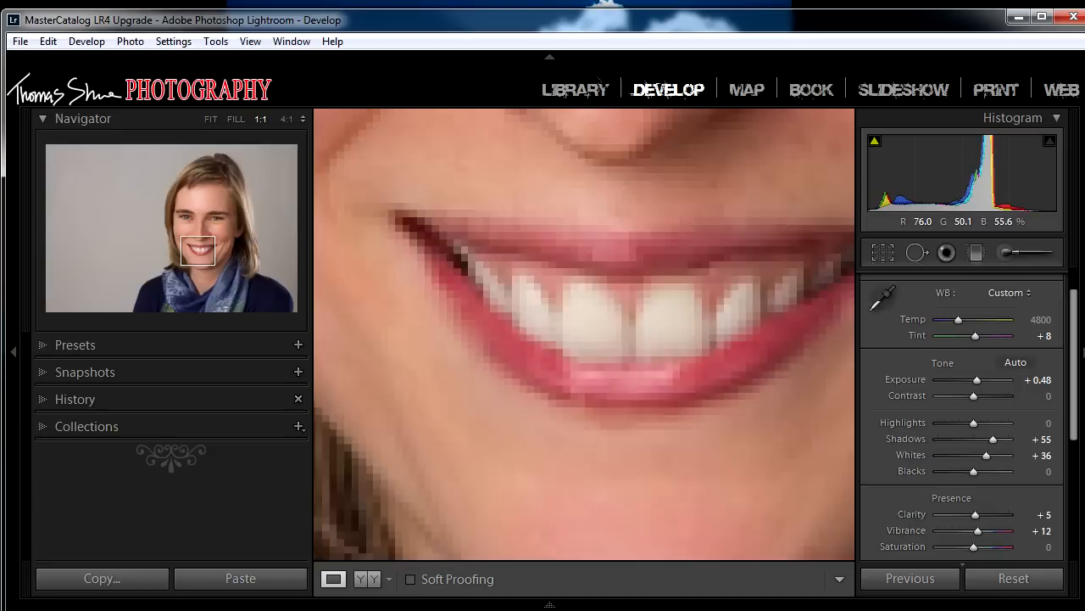
click(643, 386)
click(643, 386)
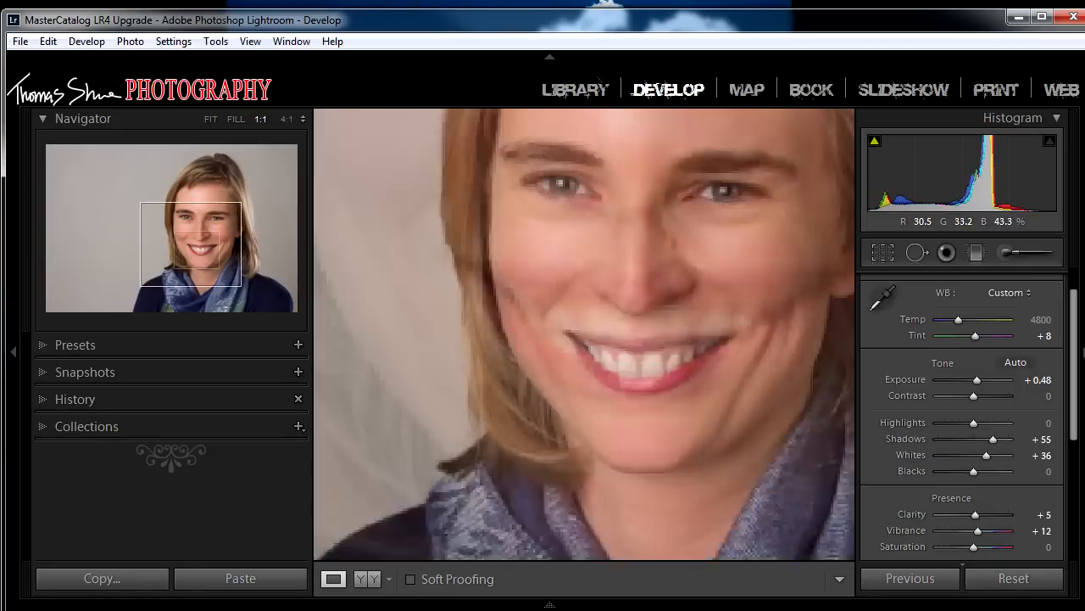
drag(643, 386, 621, 216)
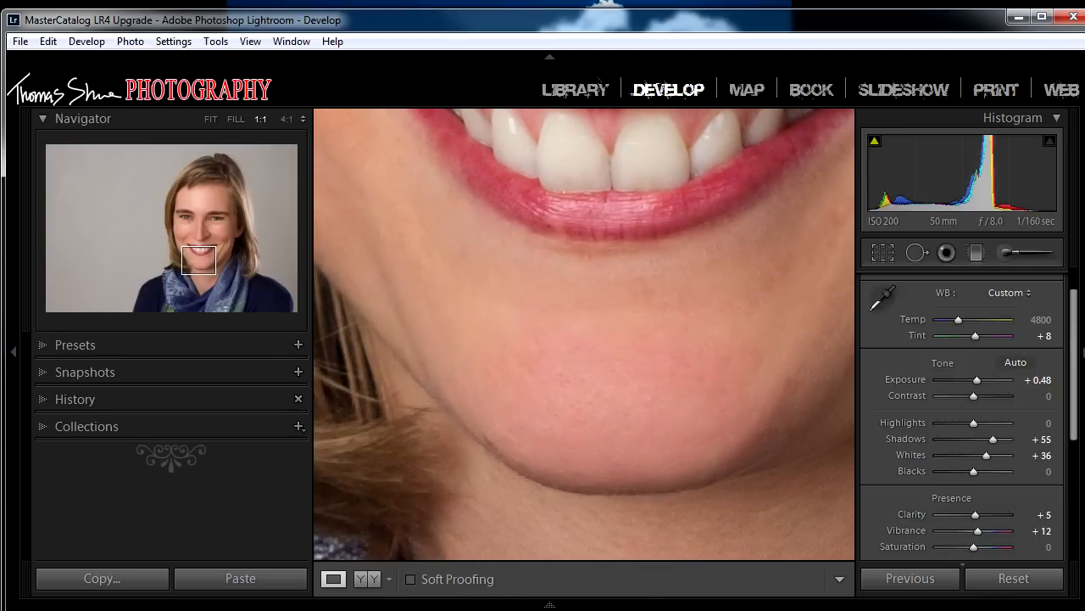
Set up a new adjustment brush with the Color effect and an orange tint of hue 19 and saturation 69%.
key(k)
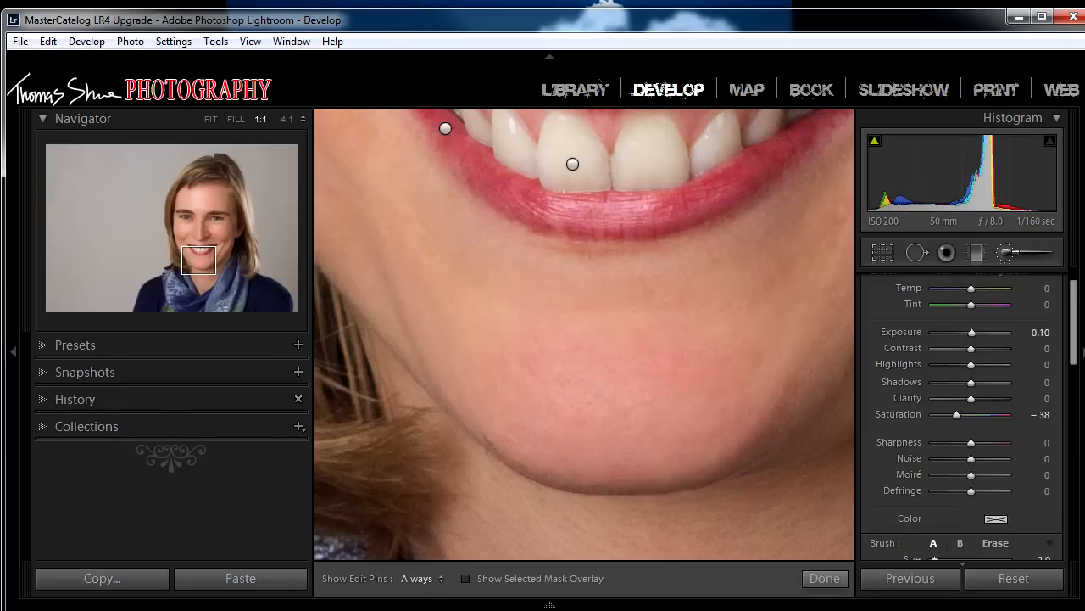
drag(1075, 302, 1074, 290)
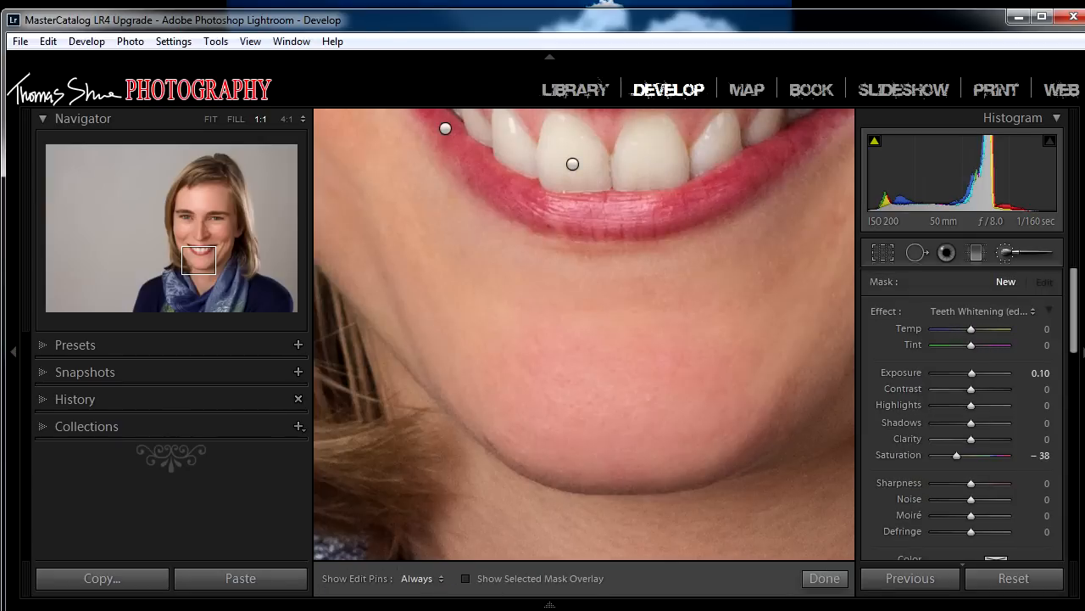
click(982, 311)
click(1075, 310)
click(982, 311)
click(788, 450)
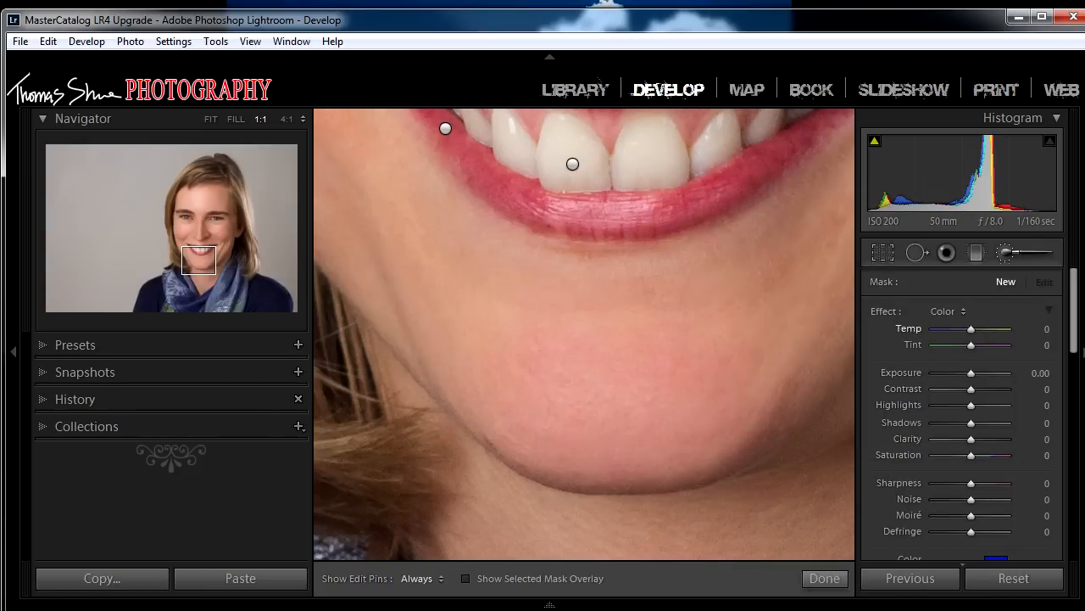
scroll(1032, 373, down, 1)
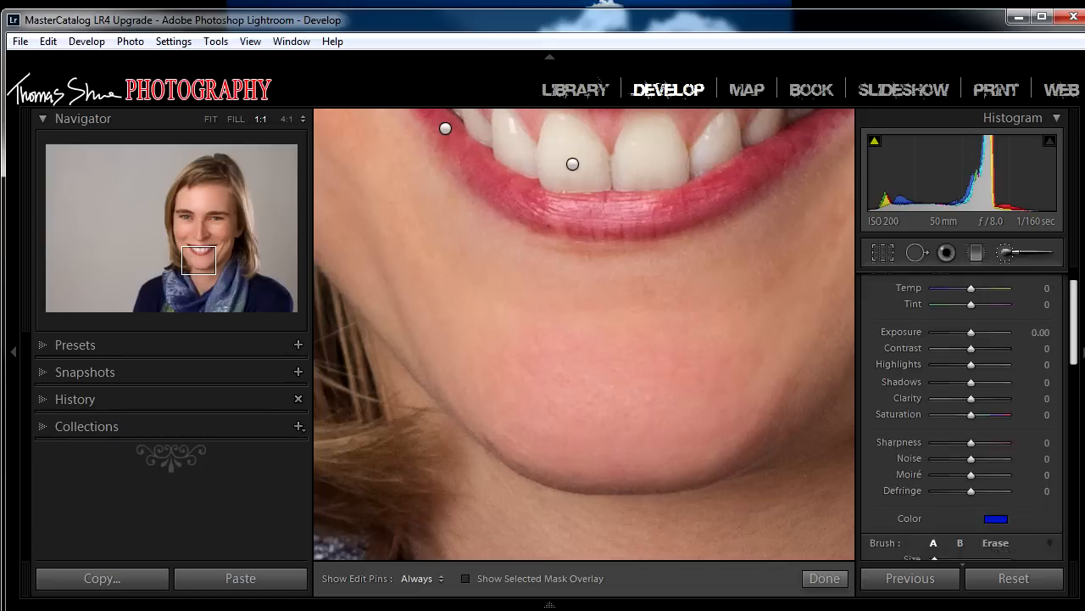
scroll(1018, 358, down, 1)
click(996, 494)
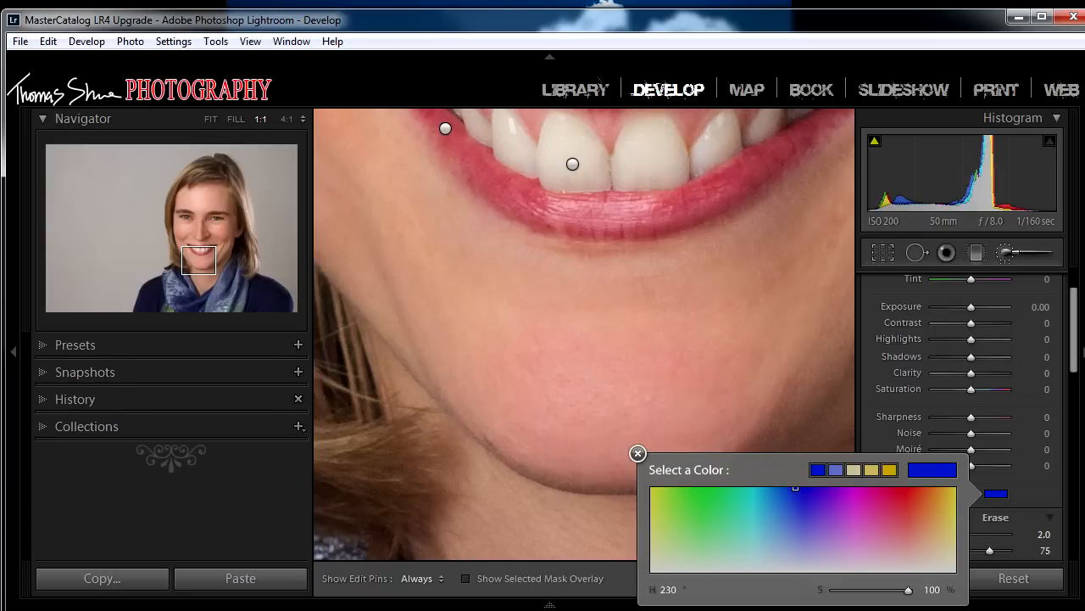
mouse_move(795, 488)
mouse_down()
mouse_move(921, 531)
mouse_move(921, 513)
mouse_up()
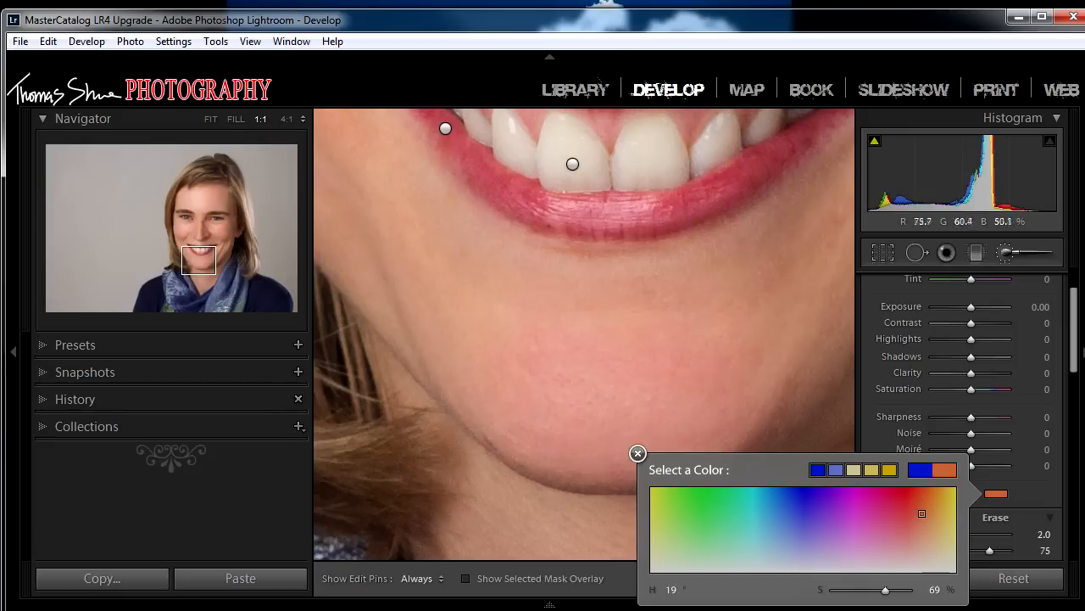
Paint the orange tint over the reddish chin area with the brush enlarged to size 8, keeping edit pins hidden while painting.
click(13, 351)
drag(542, 339, 283, 342)
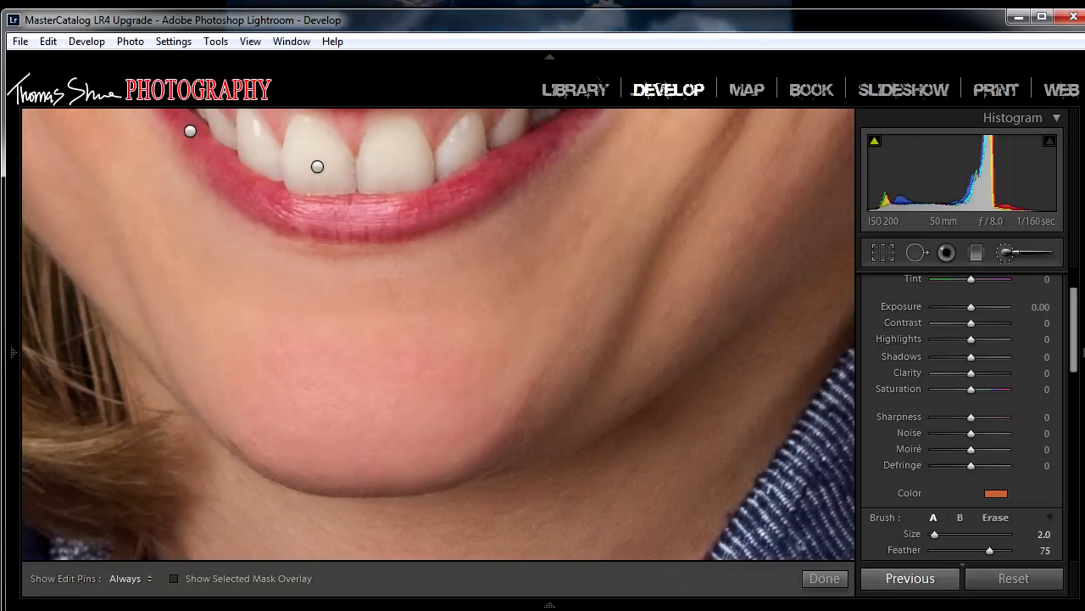
click(996, 493)
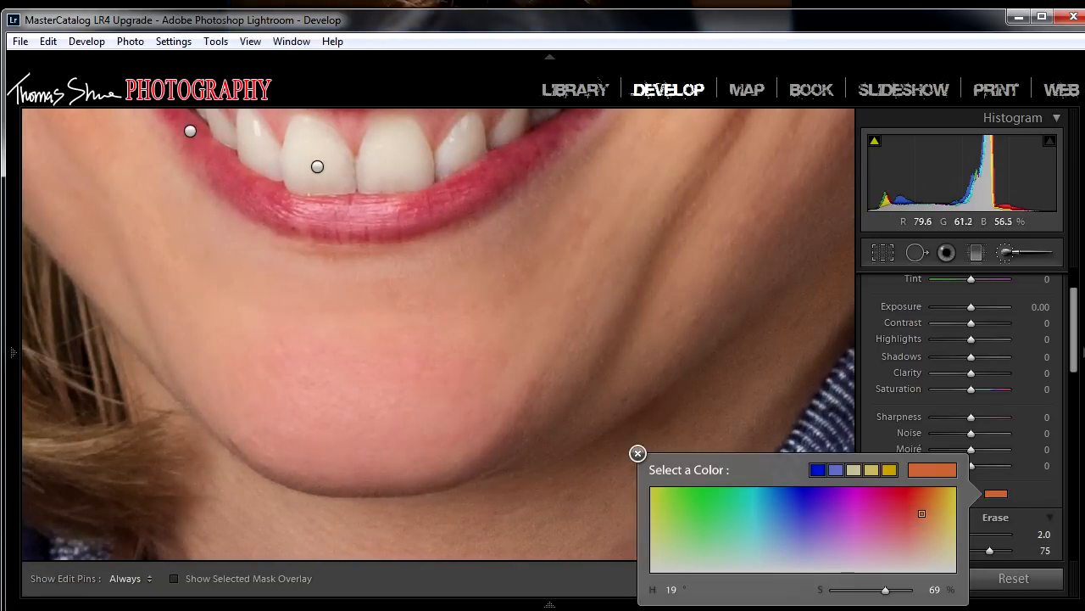
click(292, 415)
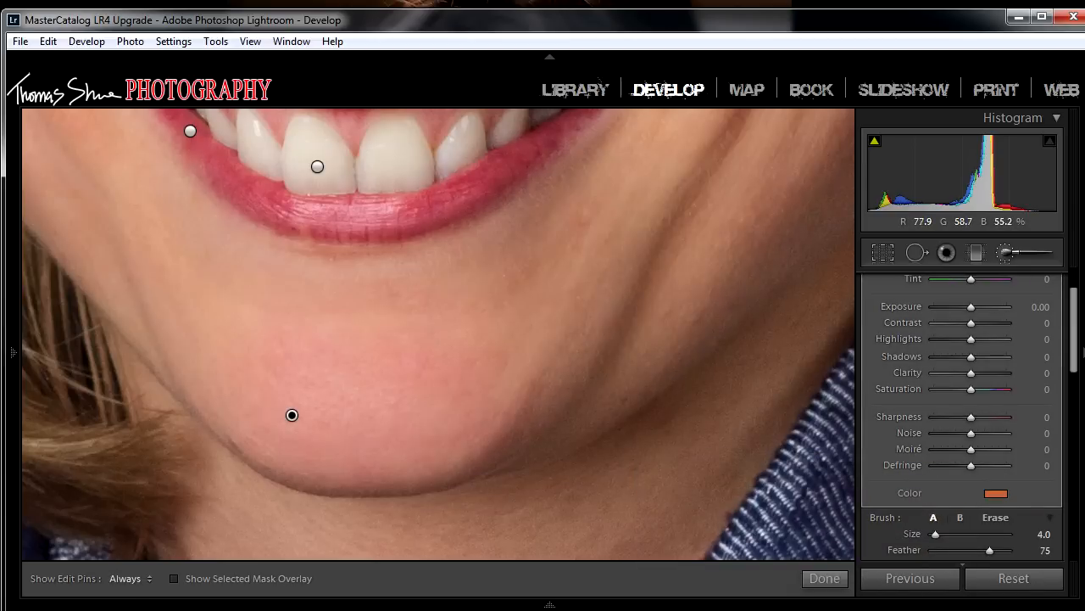
key(bracketright)
key(bracketright)
key(bracketright)
key(bracketright)
key(h)
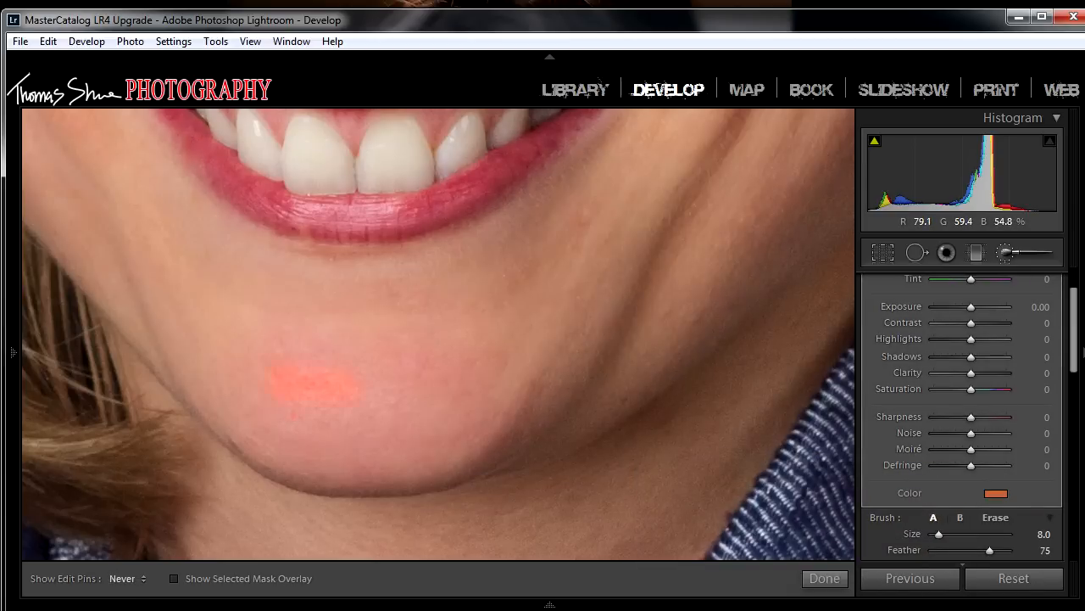
drag(479, 373, 483, 395)
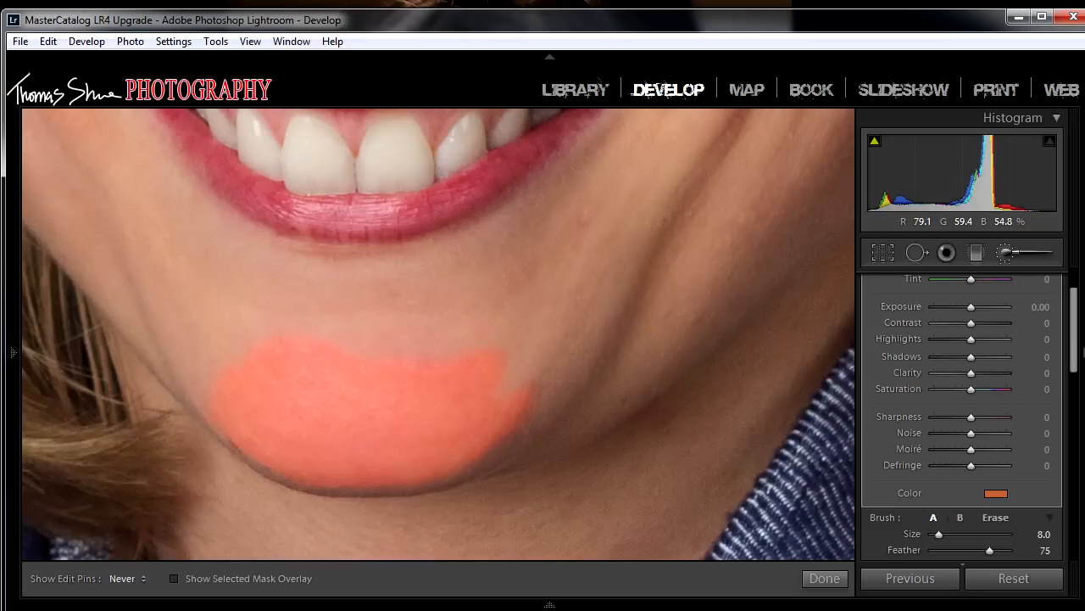
Show the edit pins, lower the chin tint's saturation to 25%, and delete the chin adjustment.
key(h)
click(996, 494)
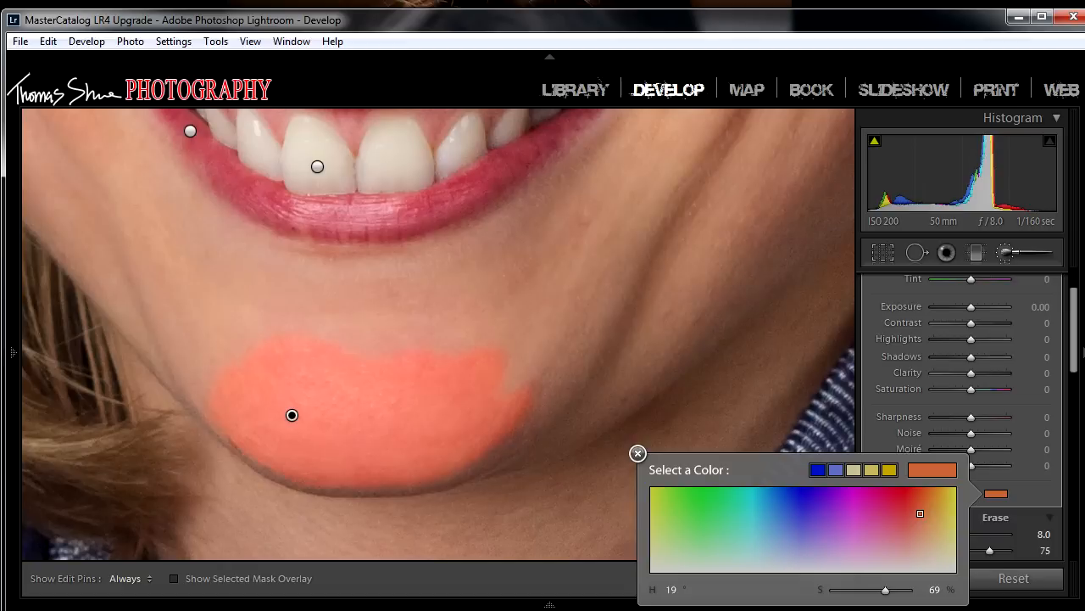
drag(918, 513, 917, 571)
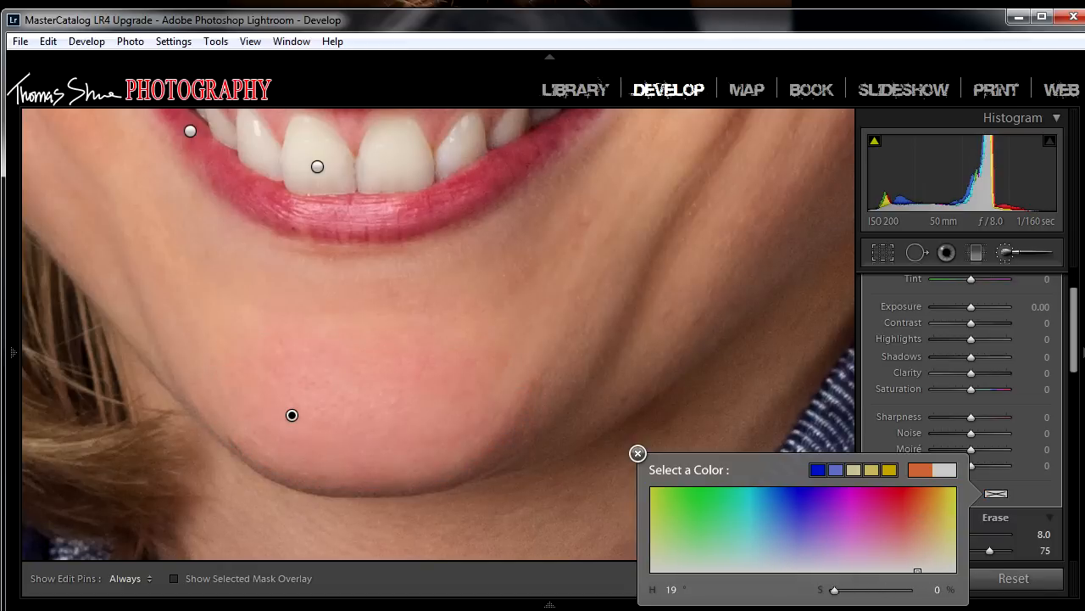
mouse_move(917, 571)
mouse_down()
mouse_move(918, 550)
mouse_move(894, 550)
mouse_move(912, 550)
mouse_up()
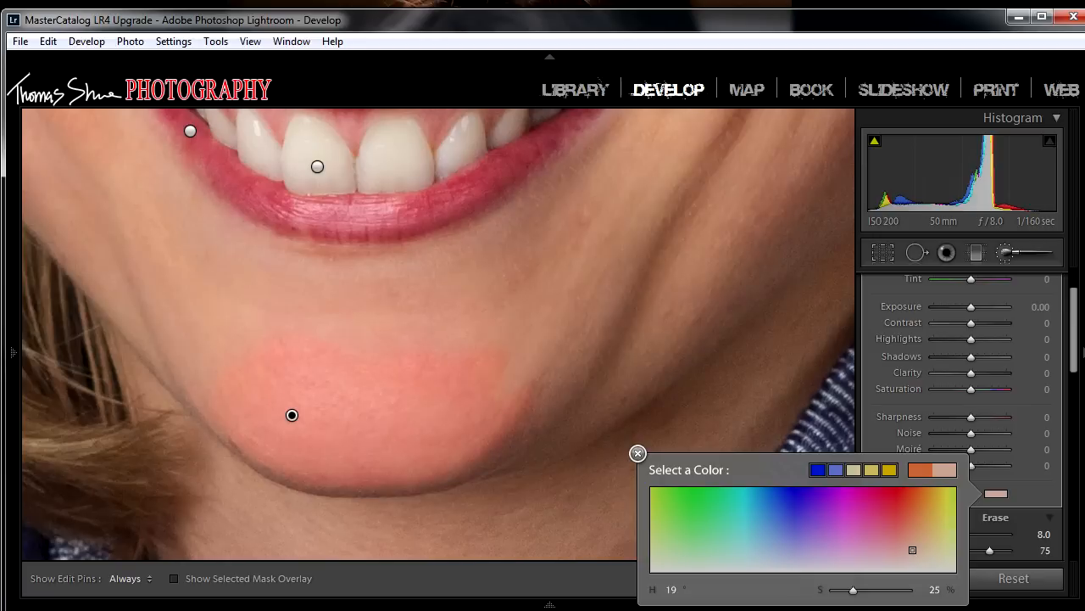
click(637, 453)
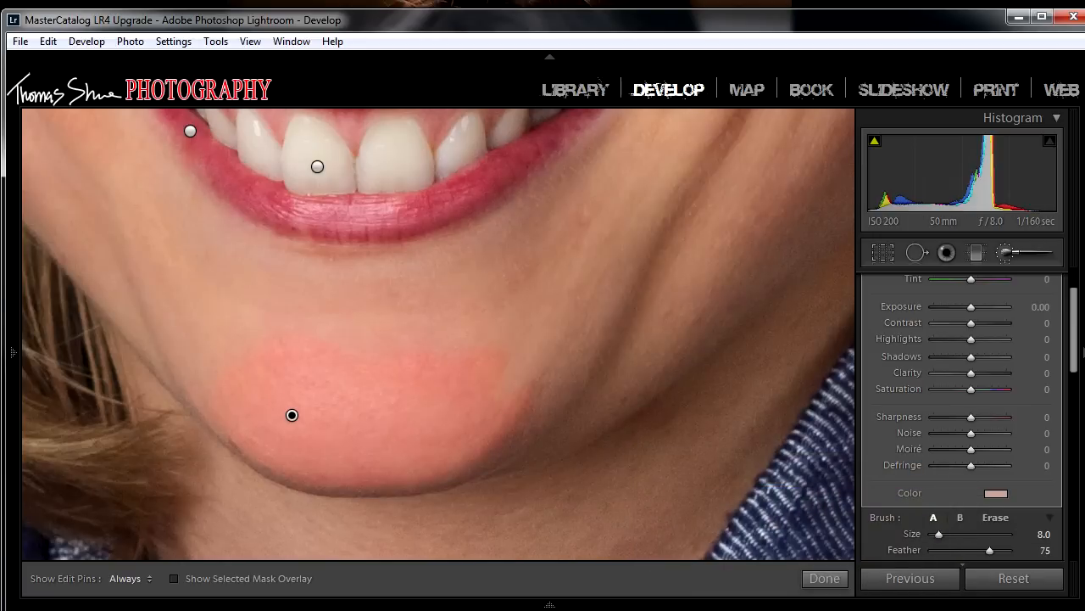
key(Delete)
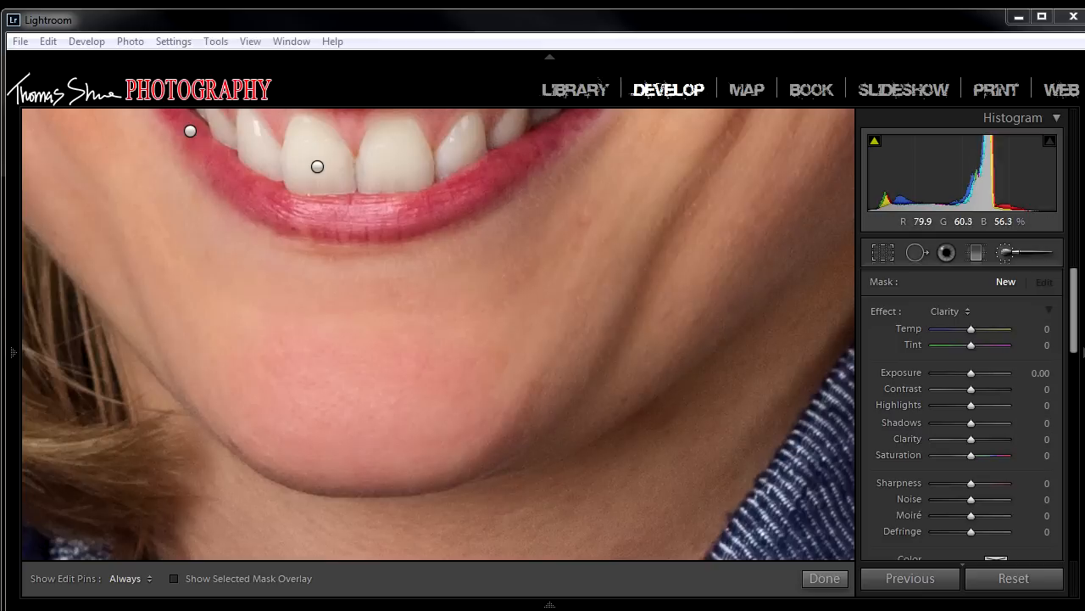
Try a small brush spot on the chin with a hue 19, 28% saturation tint, and delete that spot.
key(h)
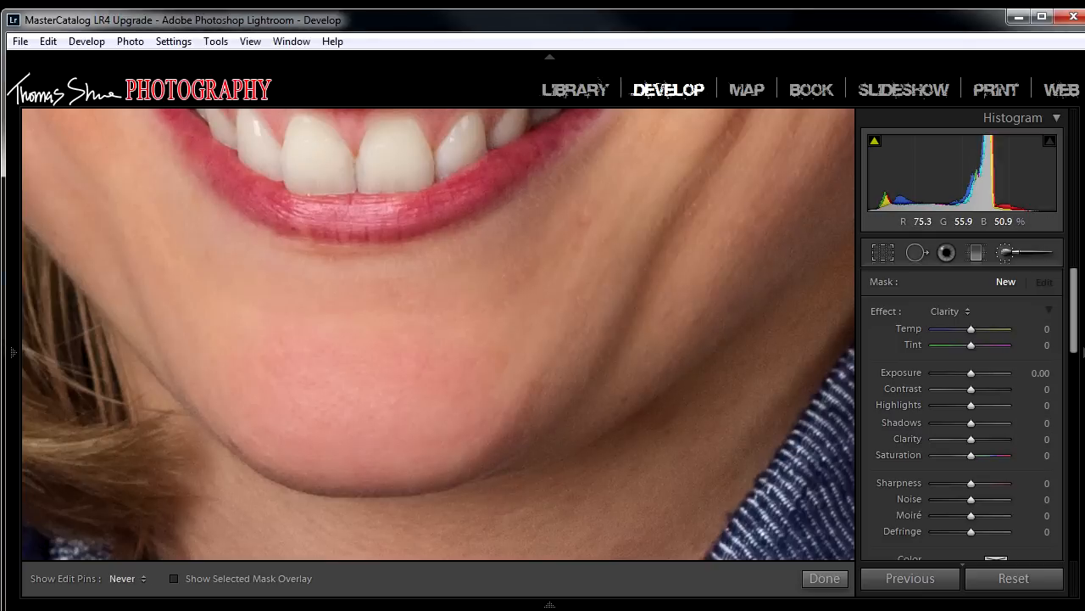
key(h)
scroll(962, 381, down, 2)
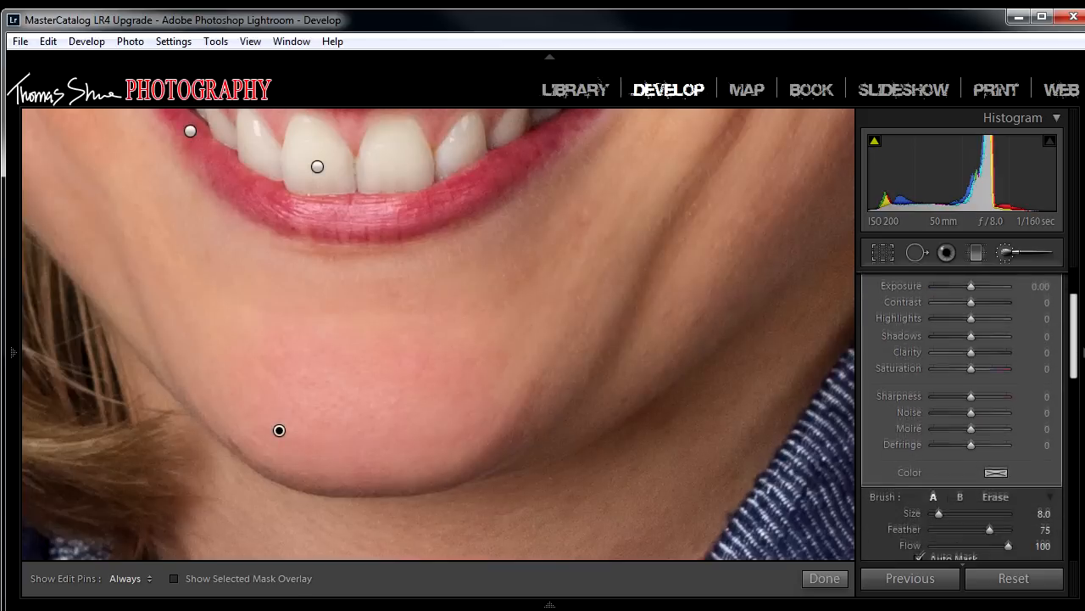
click(995, 470)
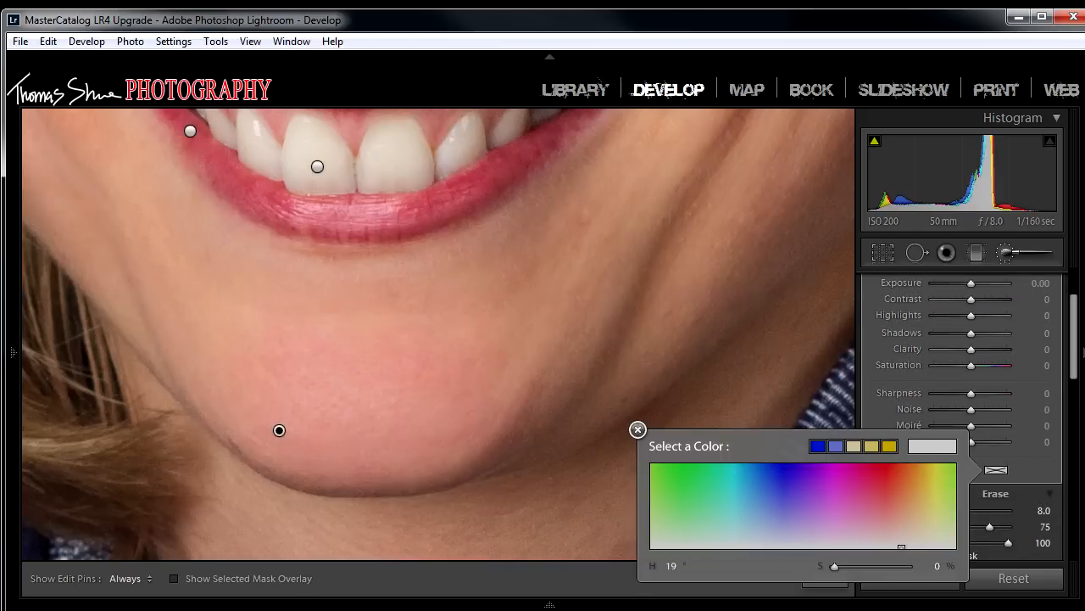
drag(834, 567, 855, 567)
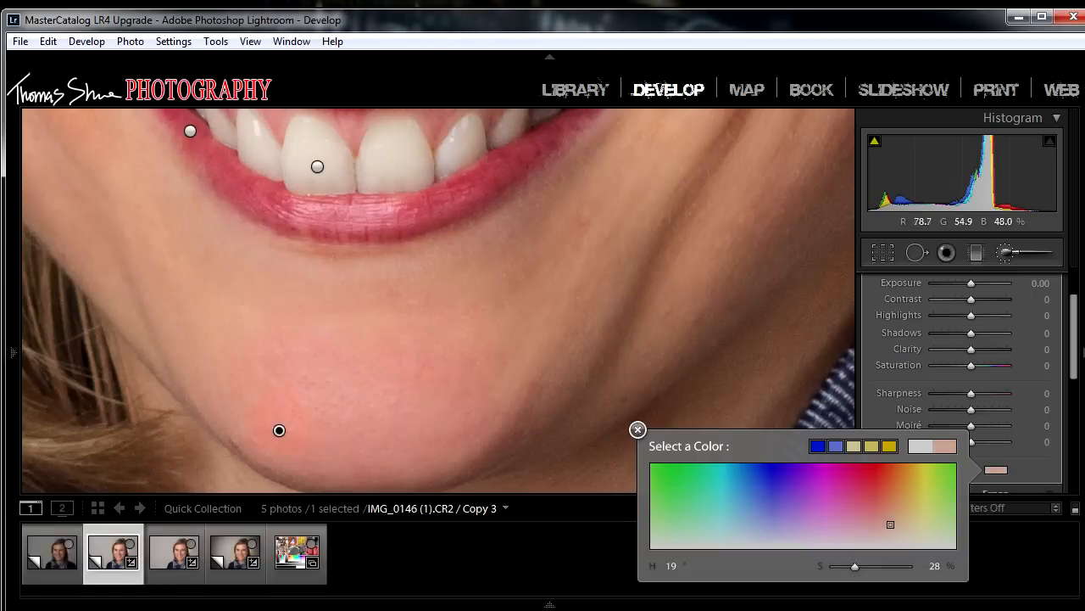
click(279, 430)
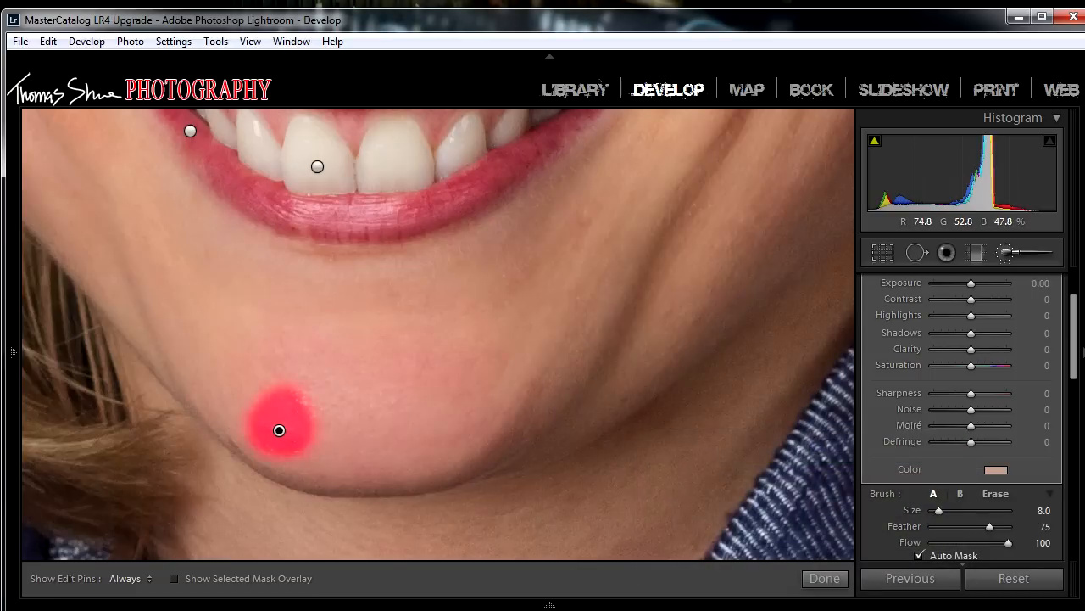
key(Delete)
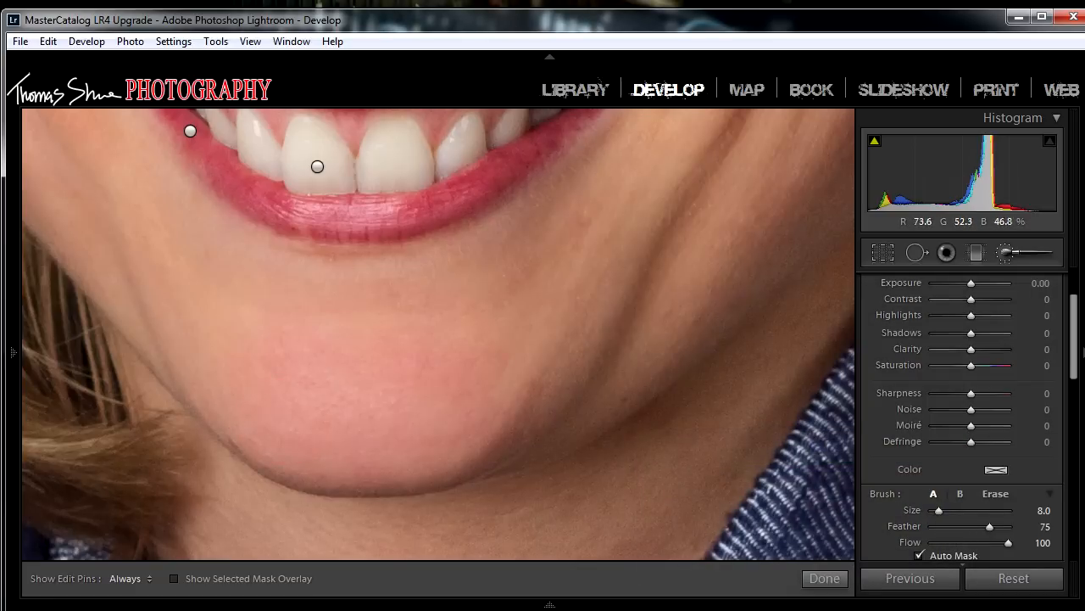
Load the 1 TSP Eye Brighten effect into a new adjustment brush for the eyes and hide the edit pins.
drag(475, 221, 630, 541)
drag(508, 170, 524, 442)
drag(509, 297, 411, 260)
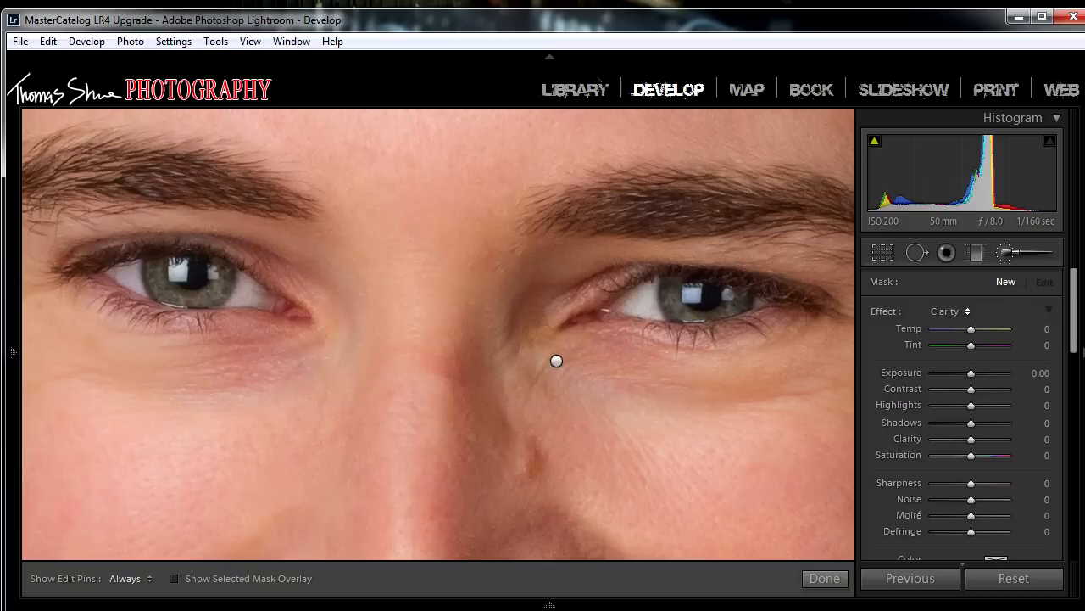
click(950, 311)
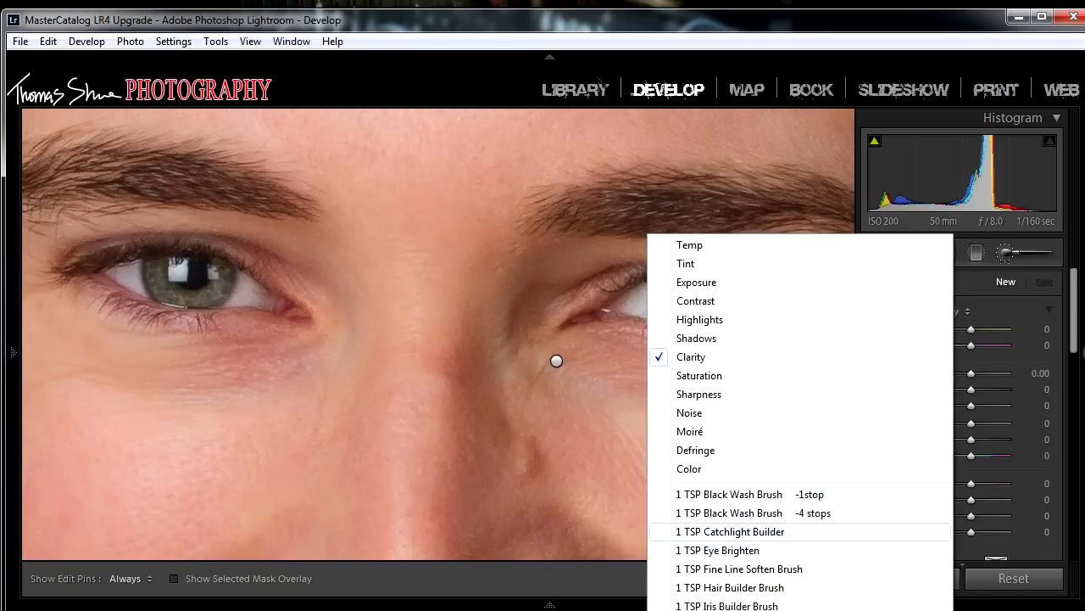
click(717, 549)
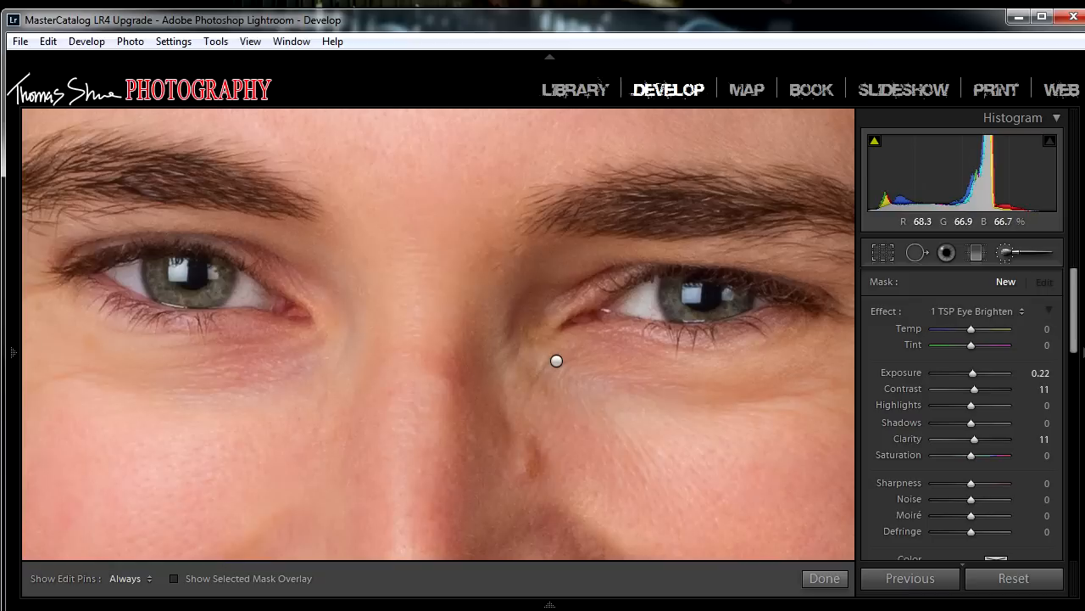
key(h)
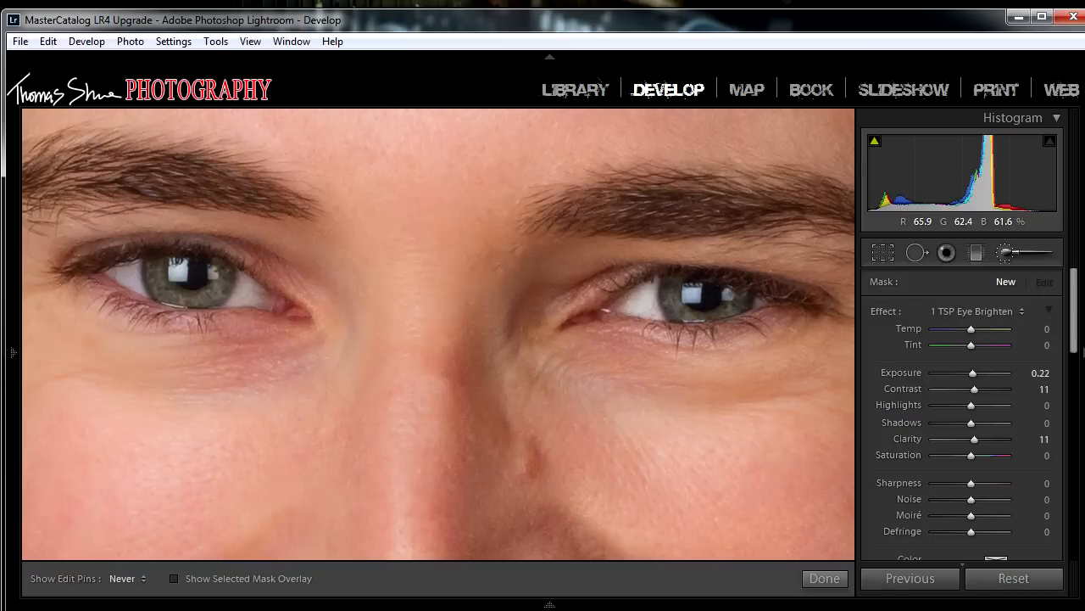
Paint the 1 TSP Eye Brighten effect over the whites and irises of both eyes and show the edit pins.
click(631, 305)
key(h)
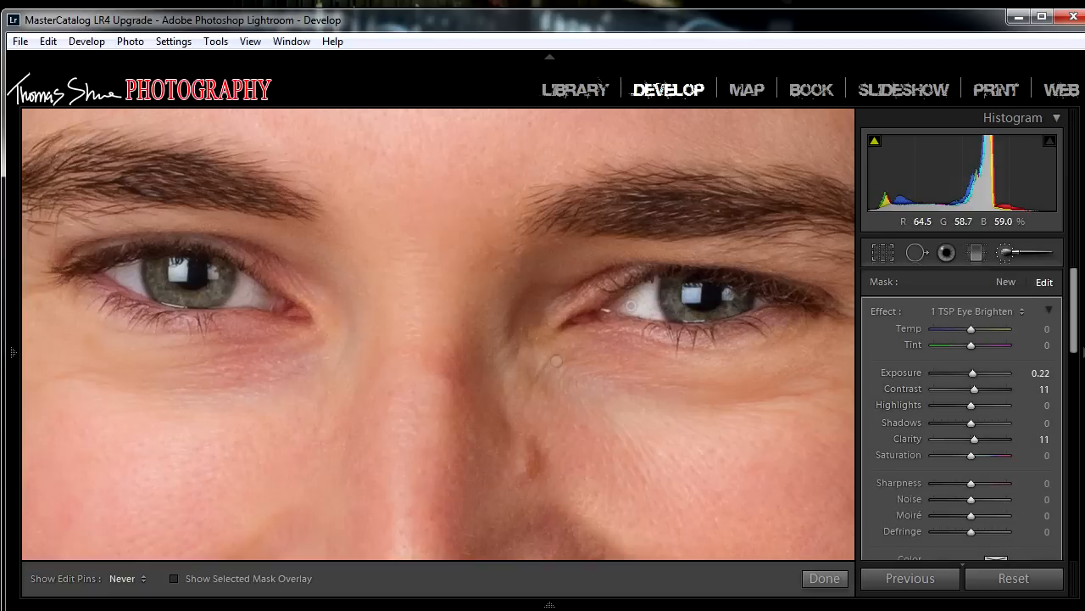
mouse_move(137, 290)
mouse_down()
mouse_move(119, 279)
mouse_move(177, 270)
mouse_up()
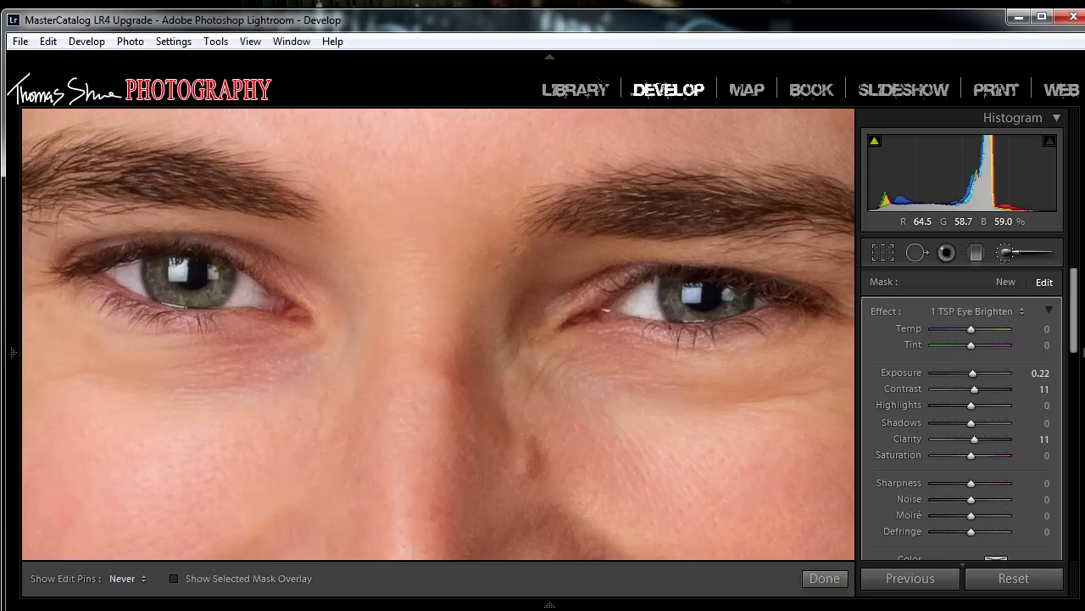
key(h)
click(13, 352)
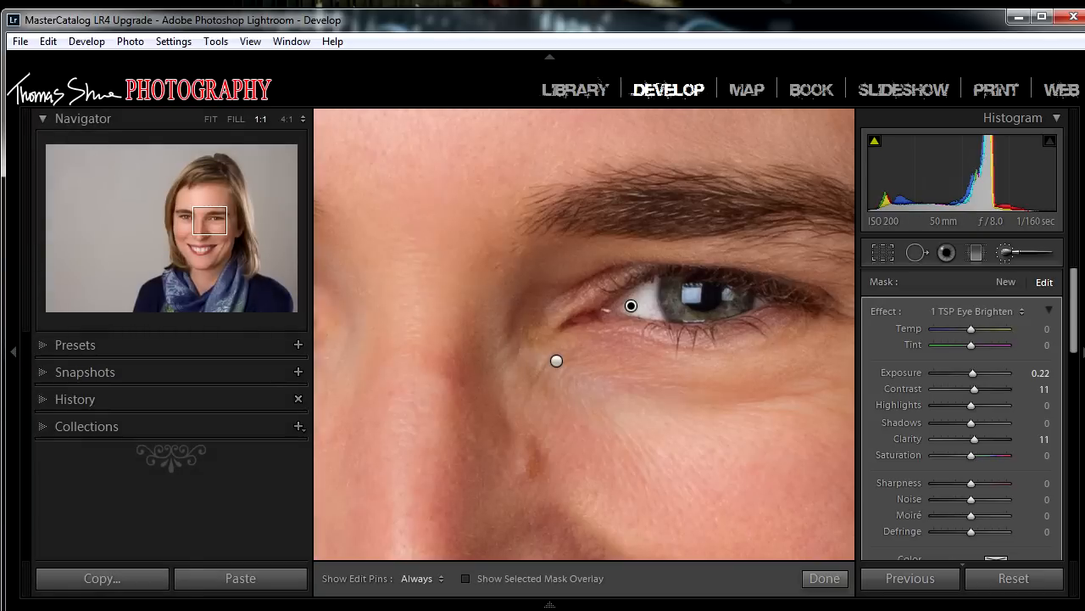
key(z)
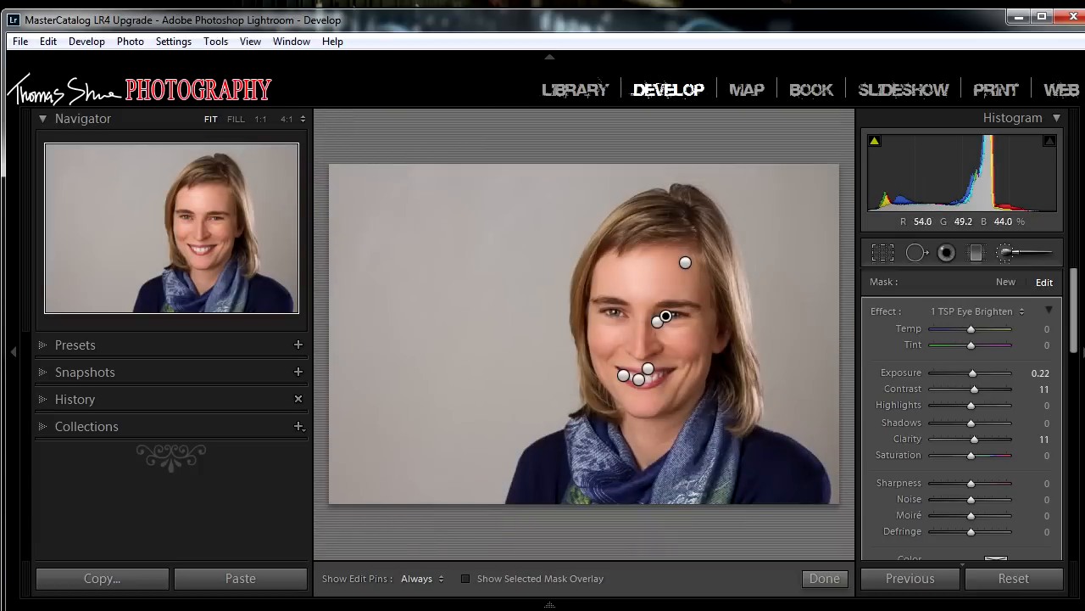
Raise the eye-brightening adjustment's exposure to 1.24 and close the adjustment brush.
key(k)
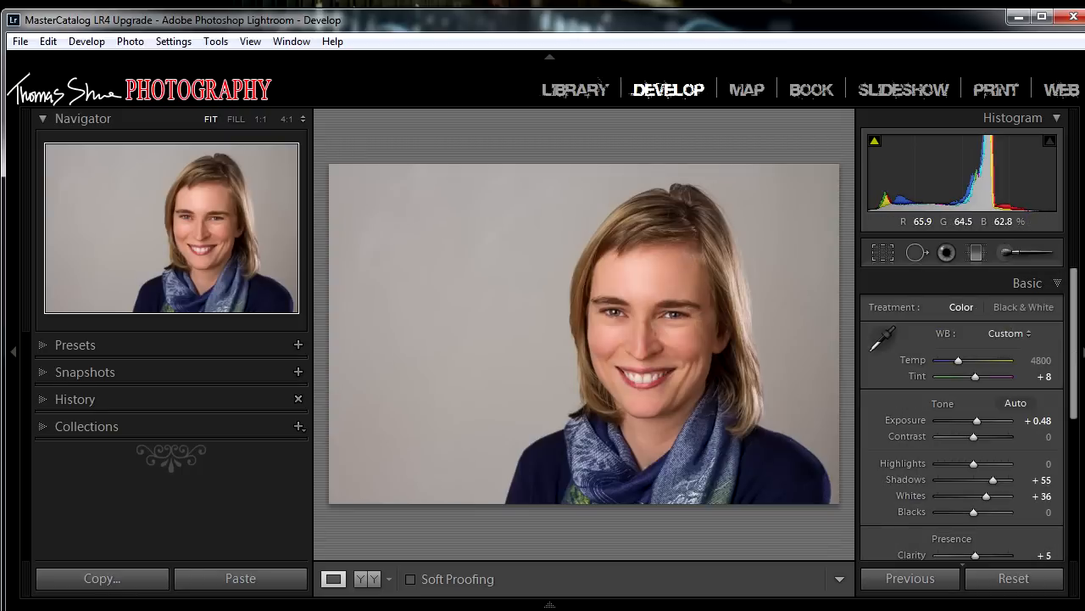
key(k)
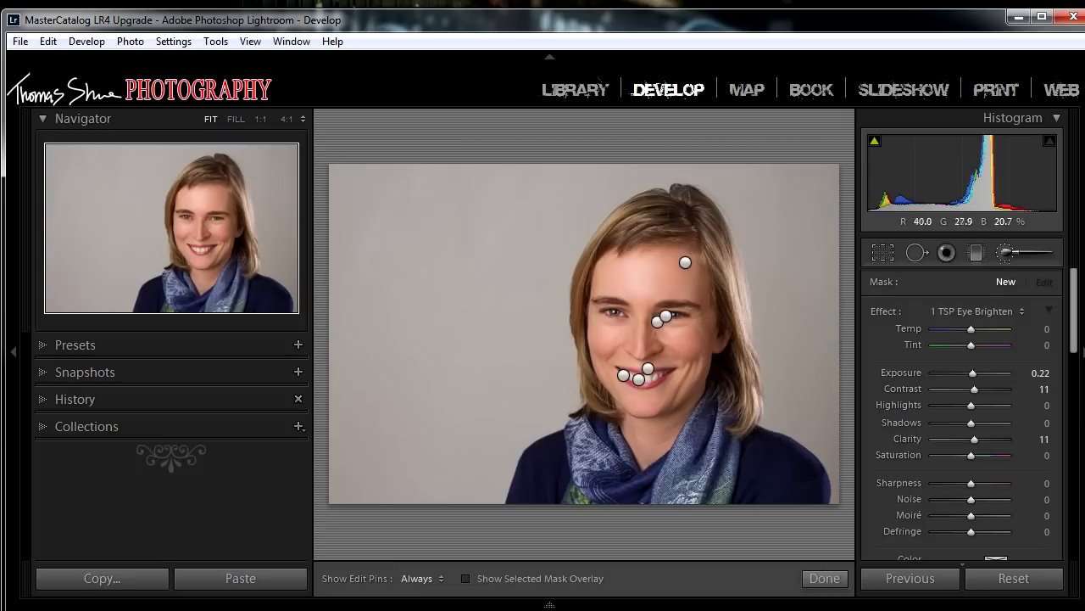
mouse_move(665, 316)
click(666, 316)
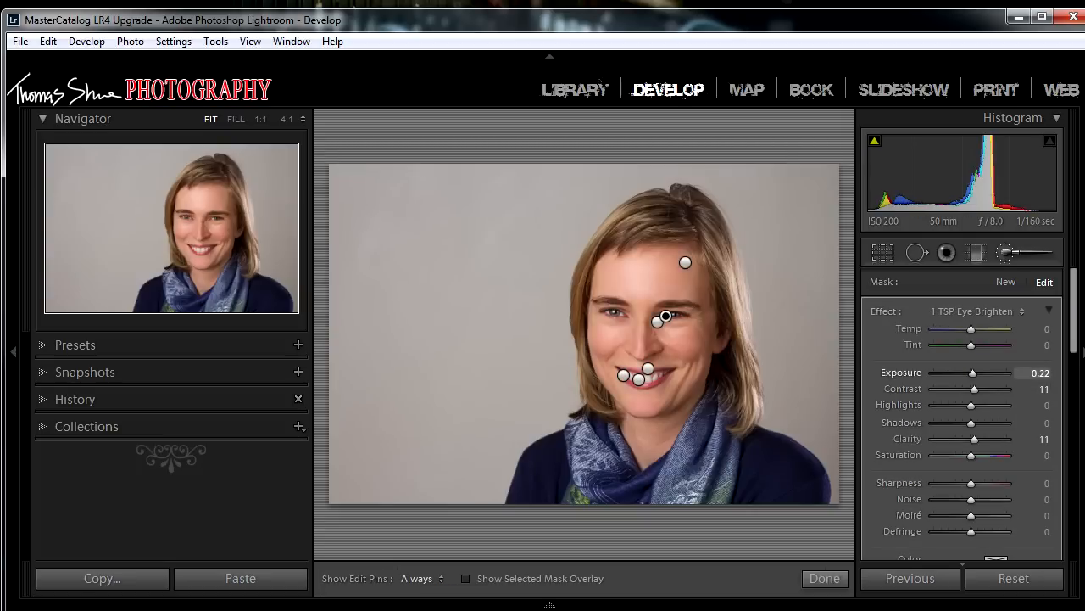
drag(972, 373, 982, 374)
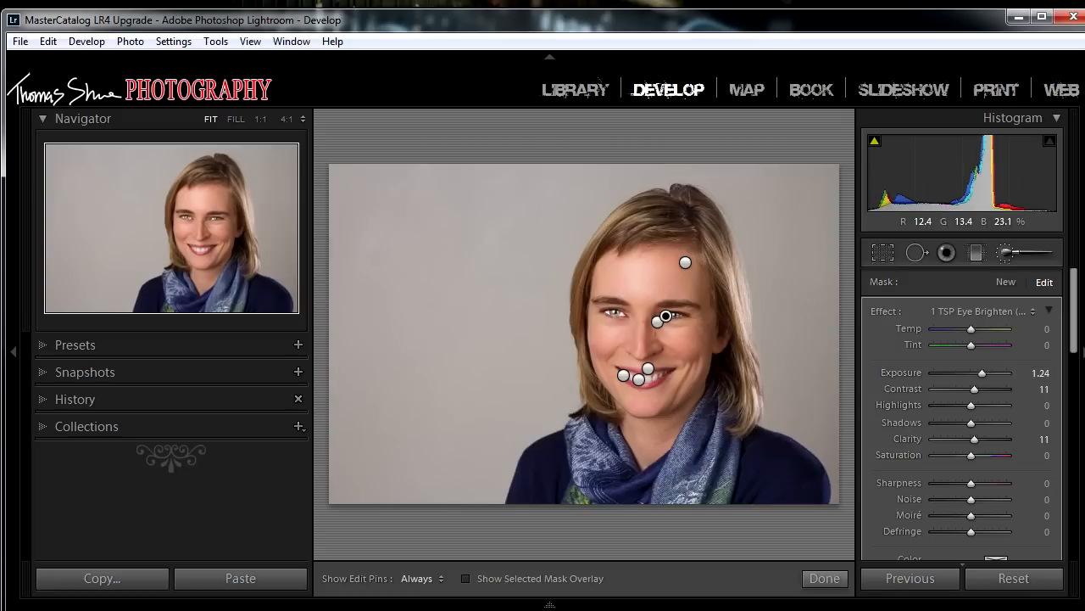
click(825, 578)
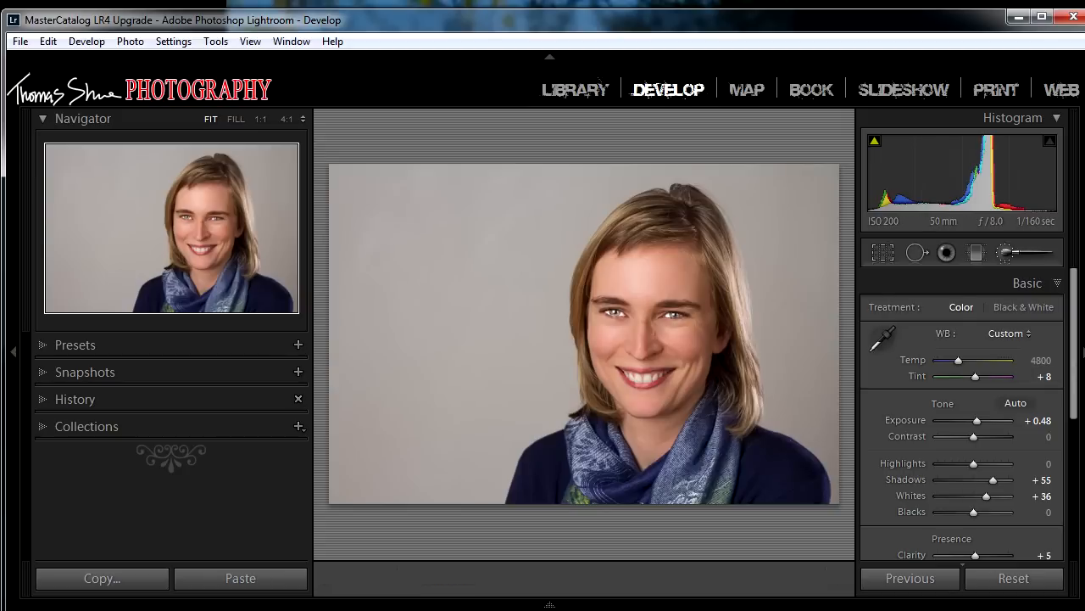
Reopen the eye-brightening adjustment, set its exposure to 0.05, and close the adjustment brush.
key(k)
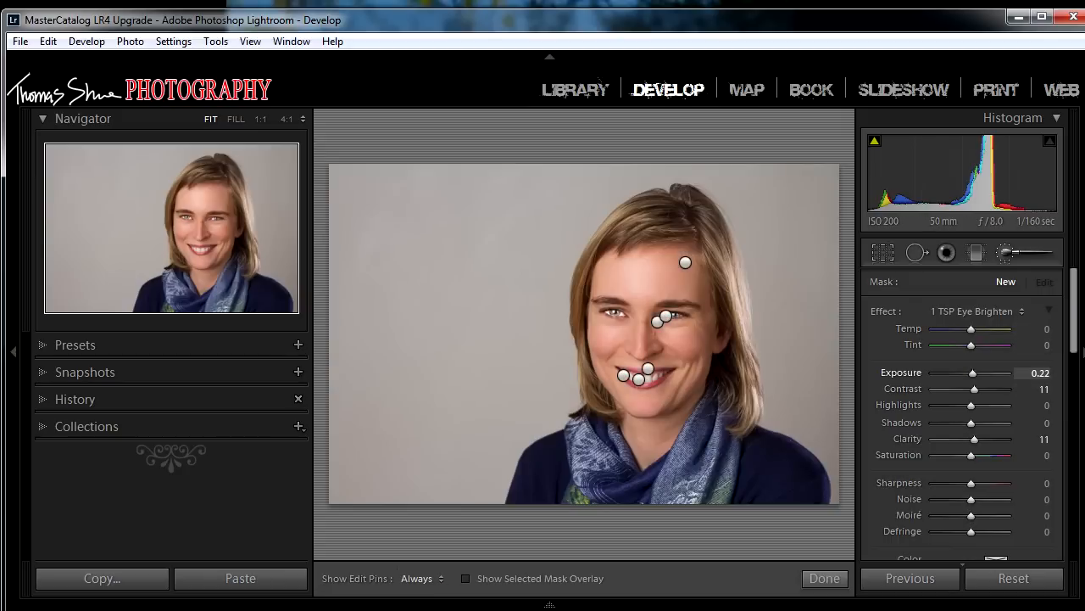
double_click(901, 373)
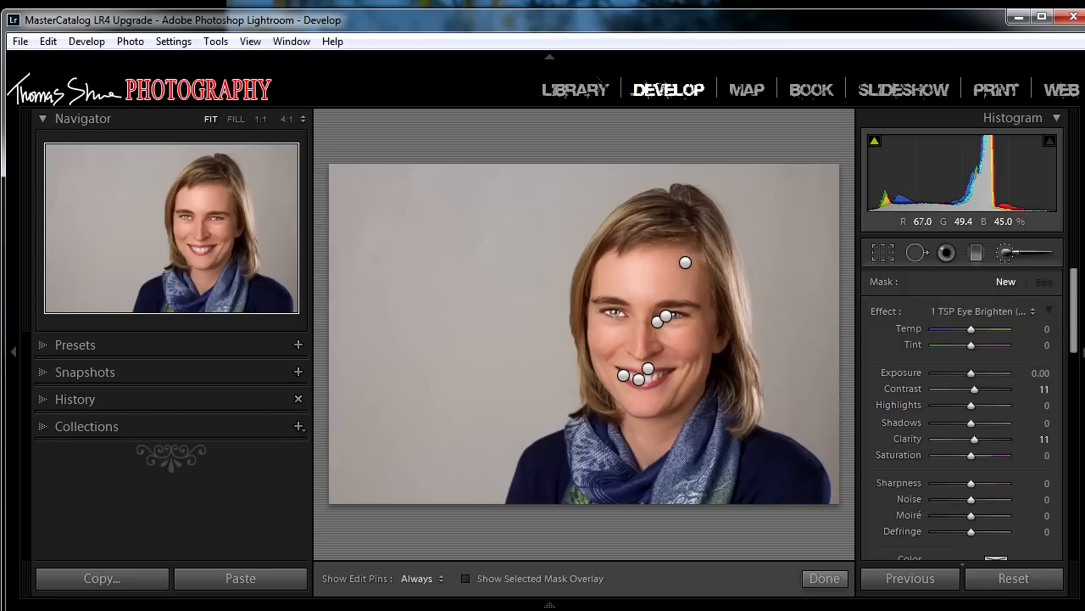
click(665, 316)
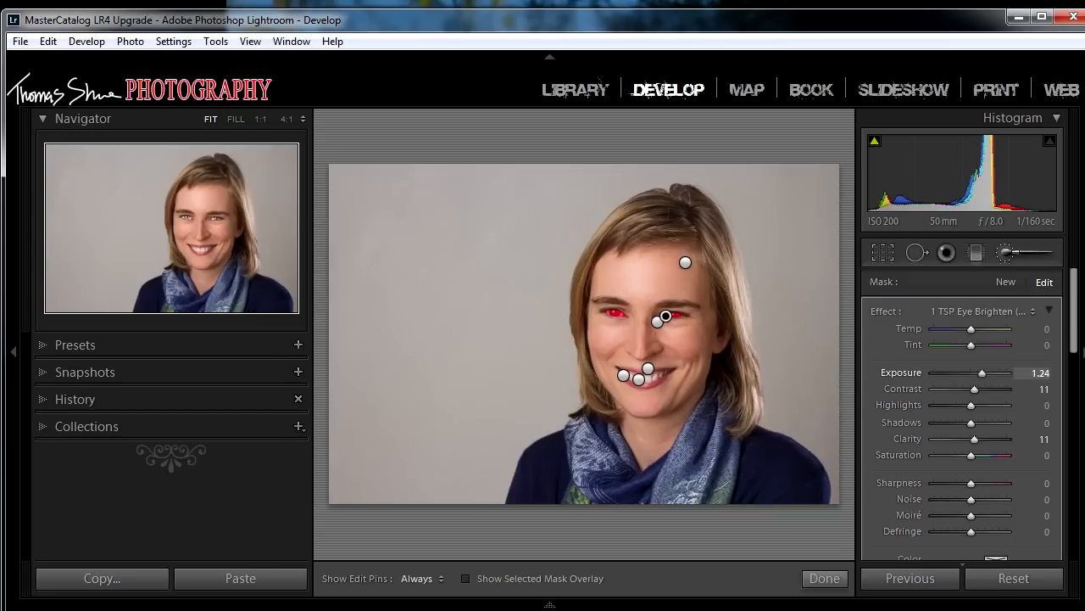
double_click(900, 372)
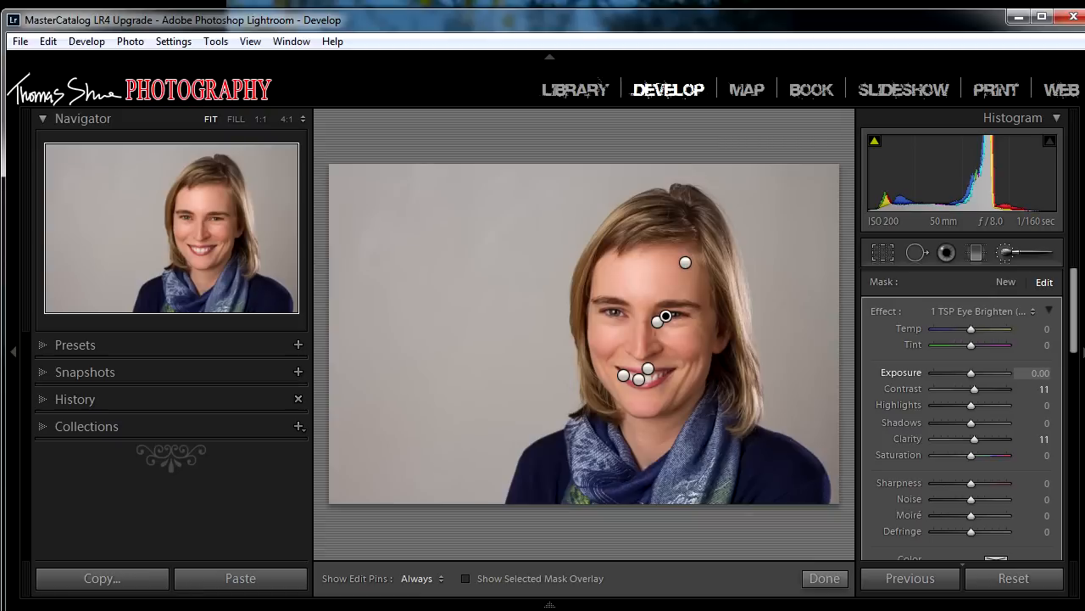
drag(971, 373, 973, 373)
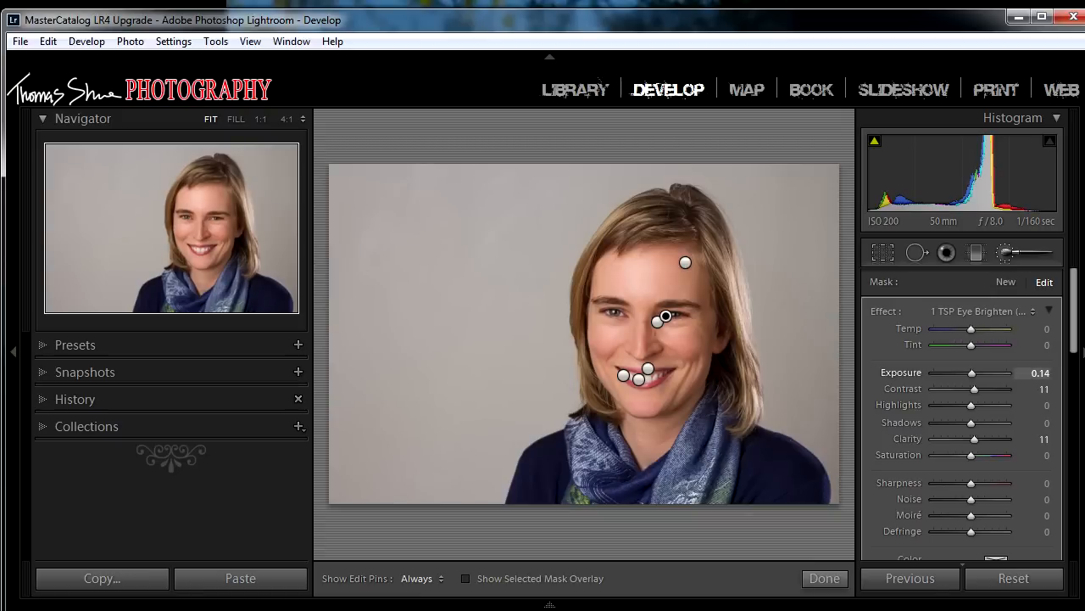
drag(972, 373, 972, 373)
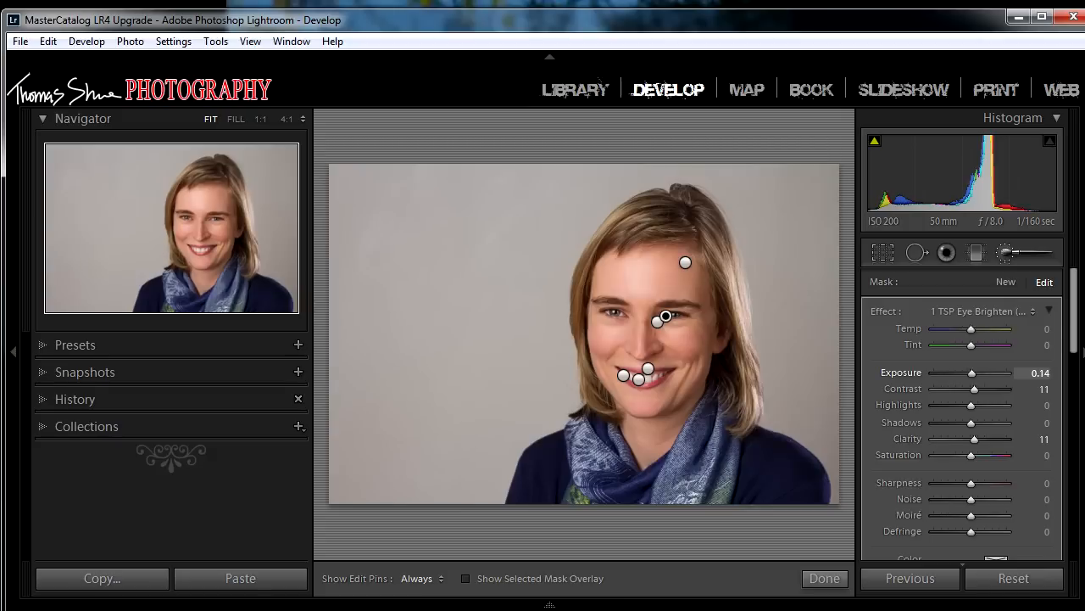
drag(972, 373, 975, 373)
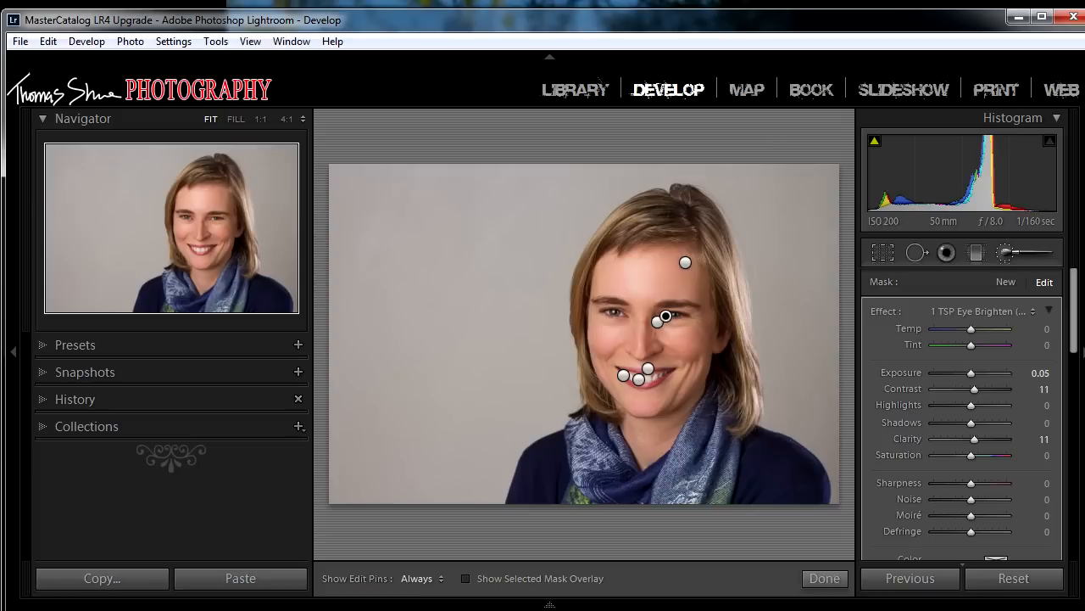
click(825, 578)
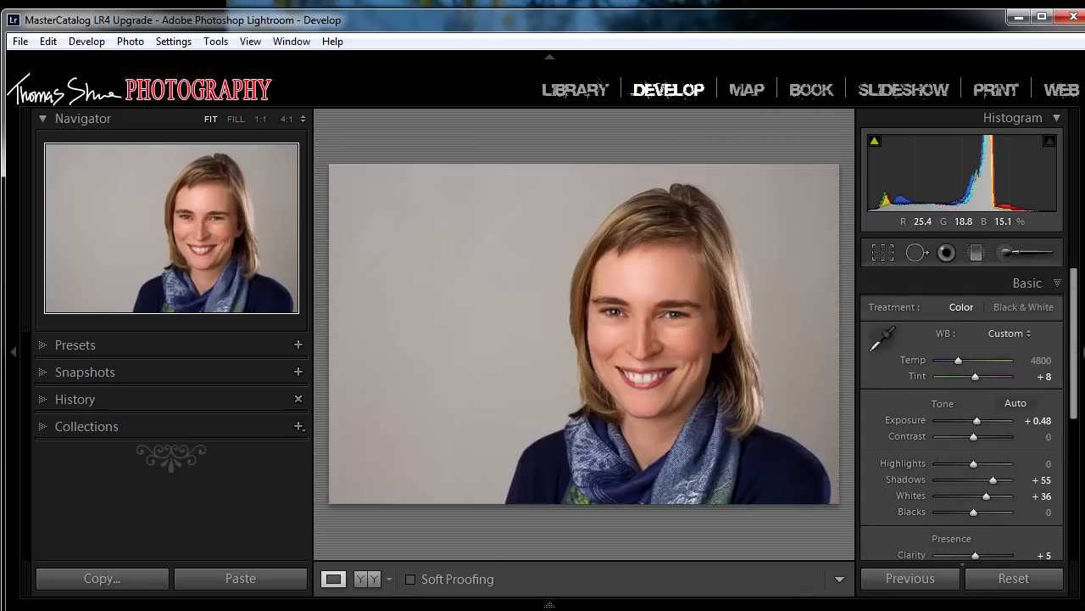
Check both eyes up close and load the 1 TSP Iris Builder Brush effect into a new adjustment brush.
click(617, 312)
drag(617, 312, 386, 253)
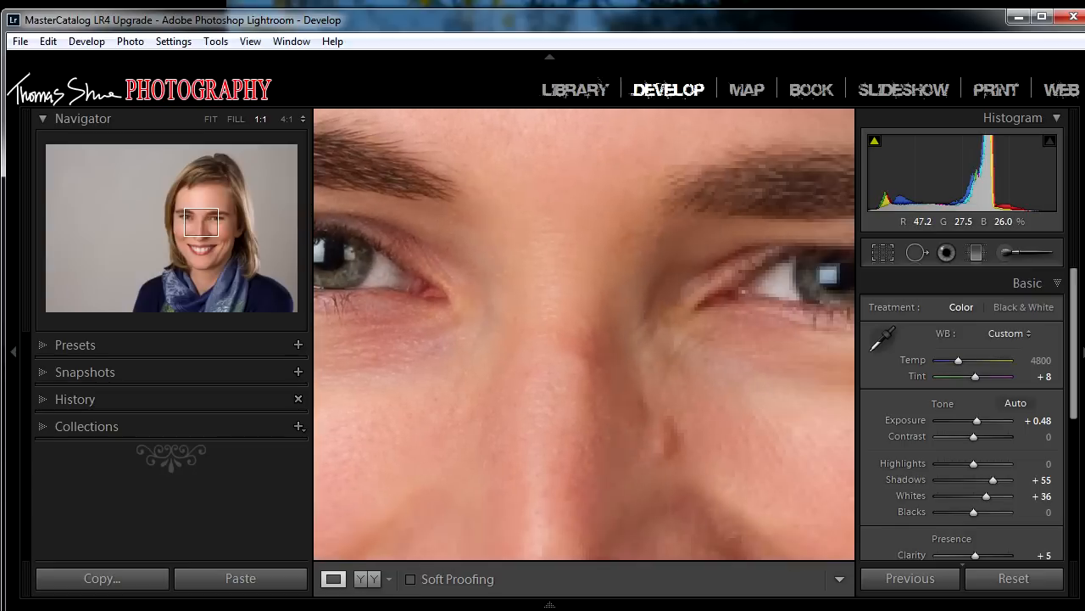
drag(764, 259, 536, 231)
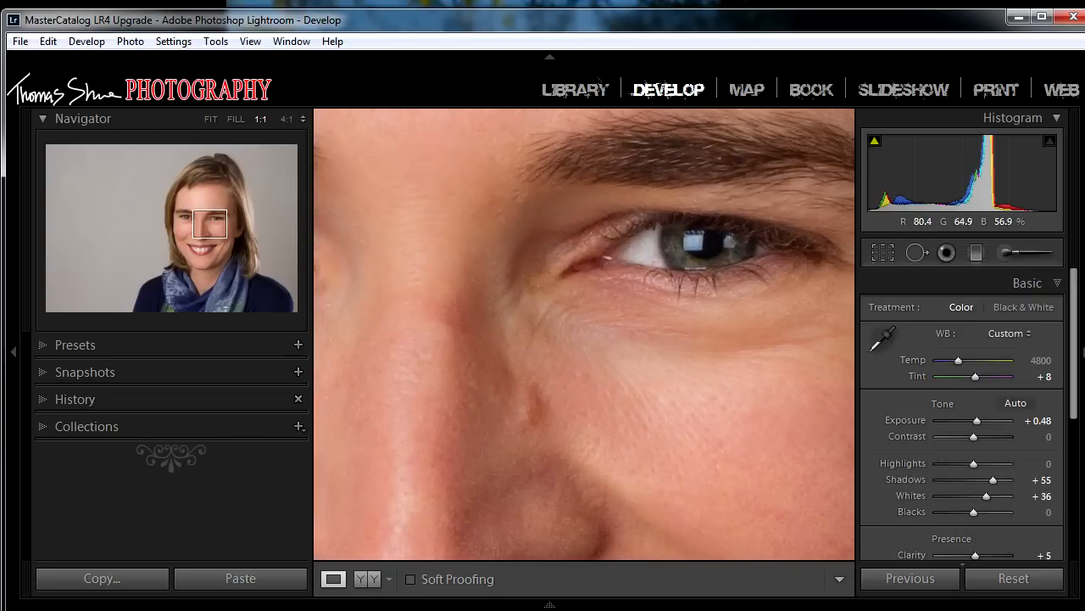
drag(526, 339, 693, 321)
drag(585, 340, 644, 390)
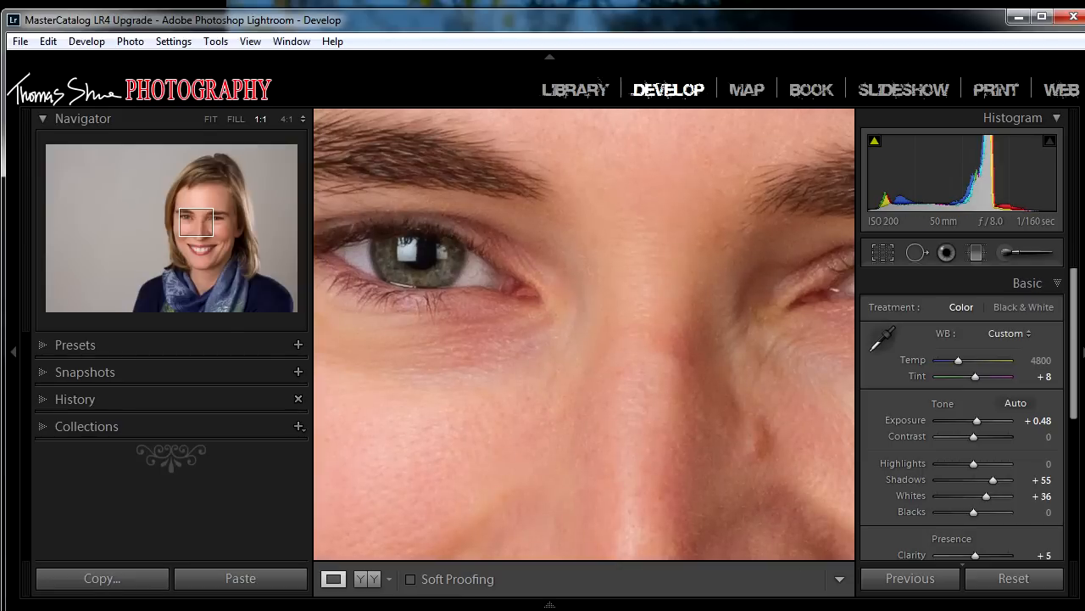
click(1006, 251)
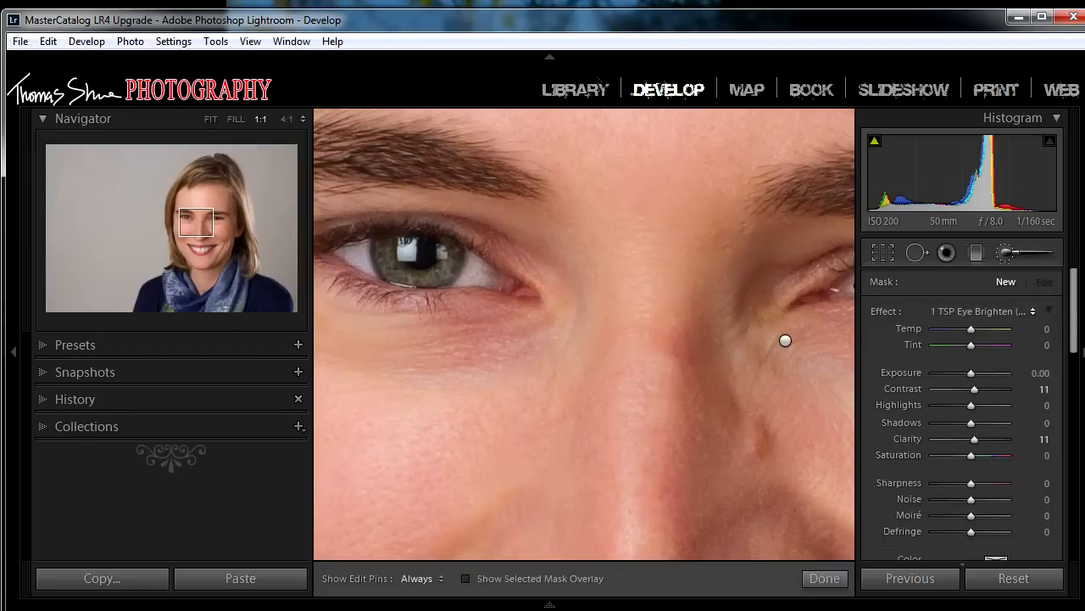
click(984, 310)
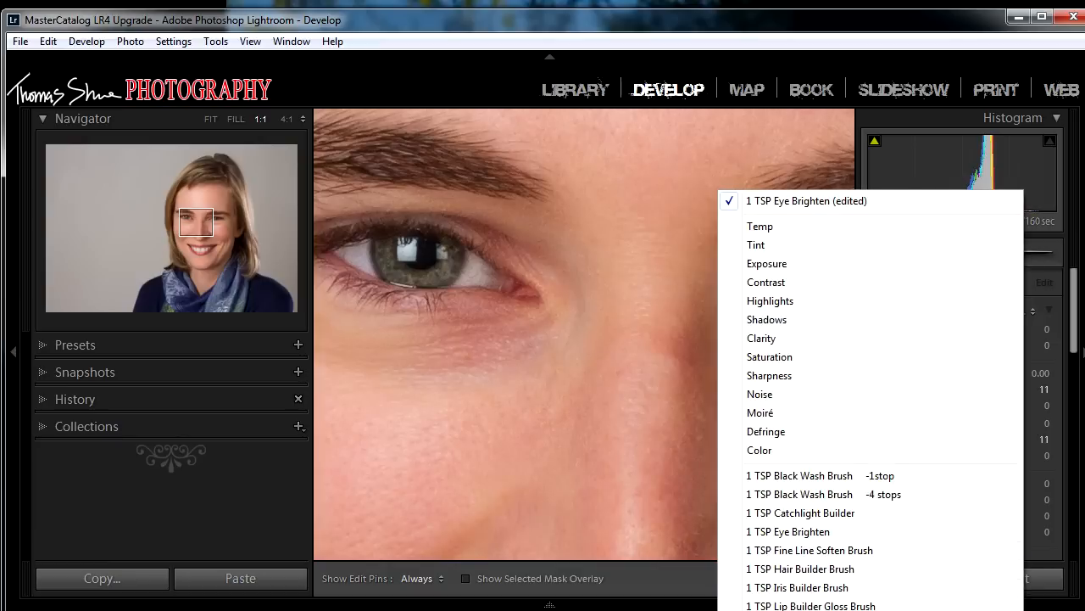
click(801, 587)
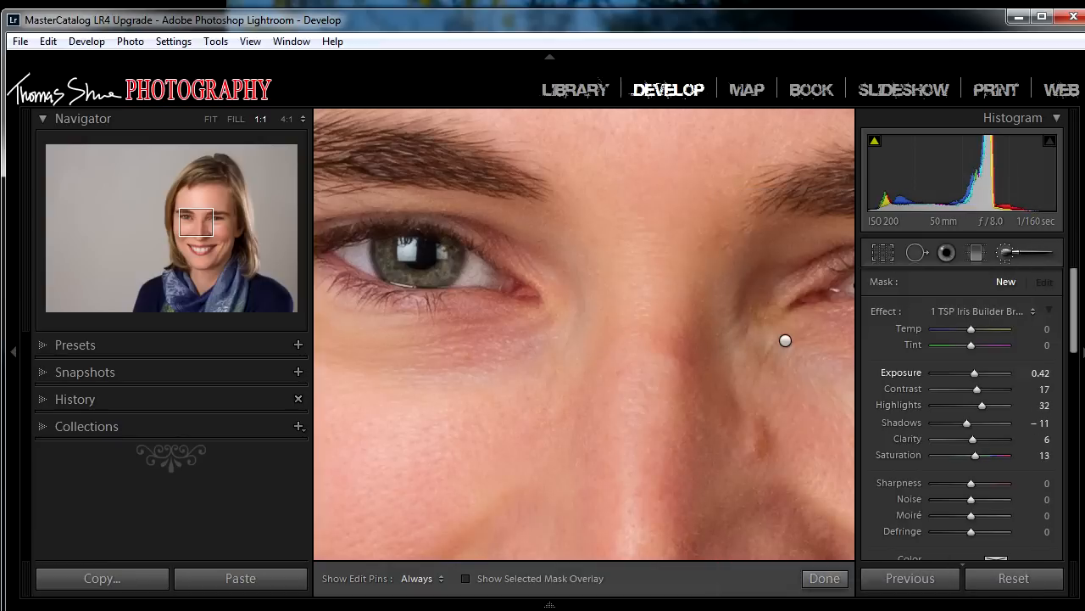
Set the iris brush to feather 21, size 7 and exposure 0.97, working at 4:1 on the eye at the image's right.
drag(526, 306, 371, 347)
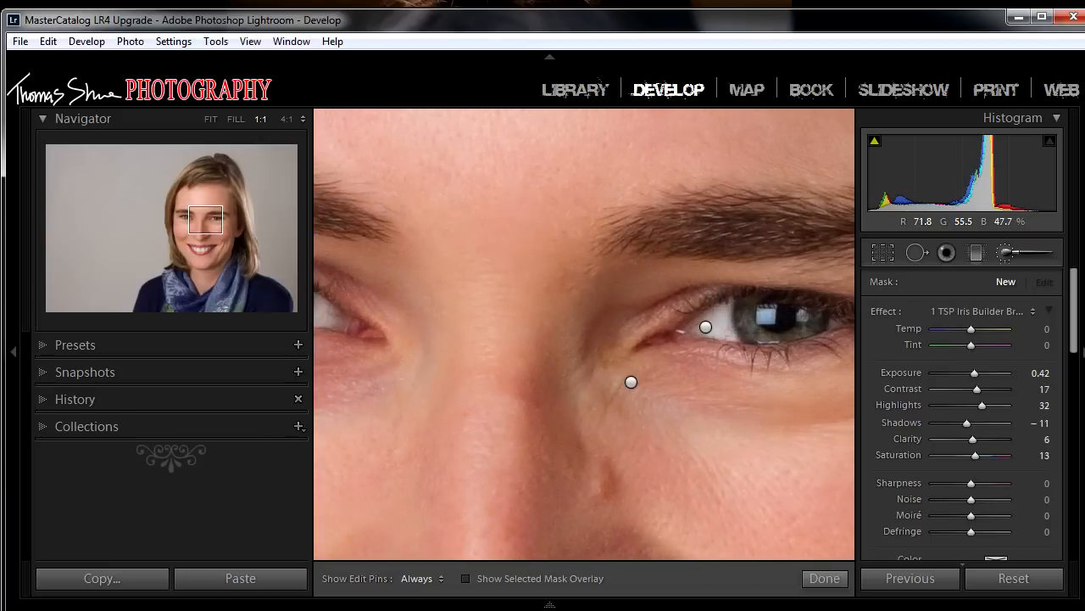
drag(577, 339, 537, 340)
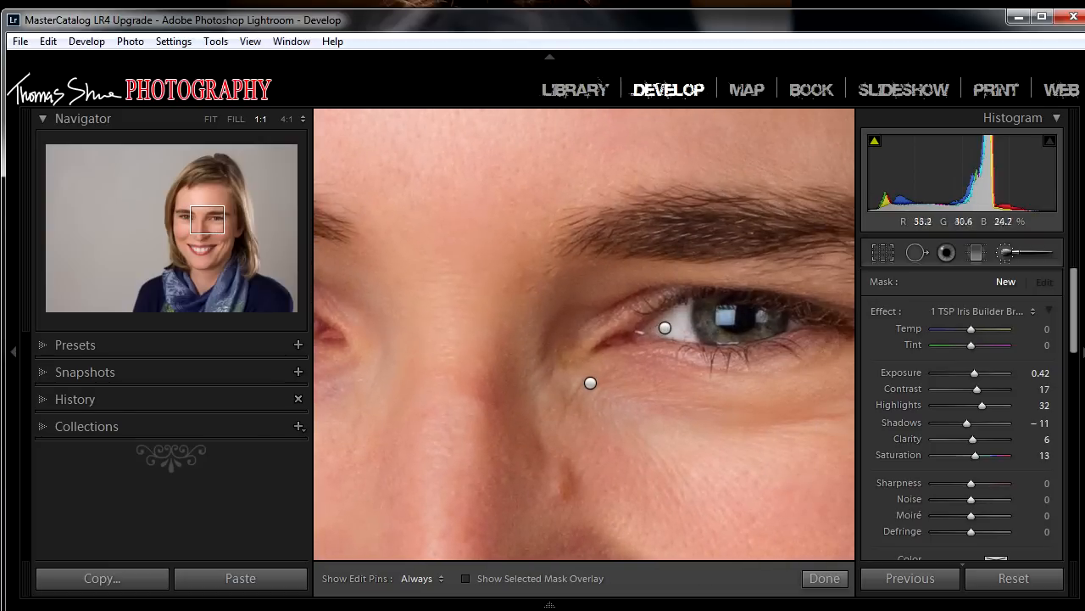
scroll(963, 407, down, 1)
scroll(962, 407, down, 3)
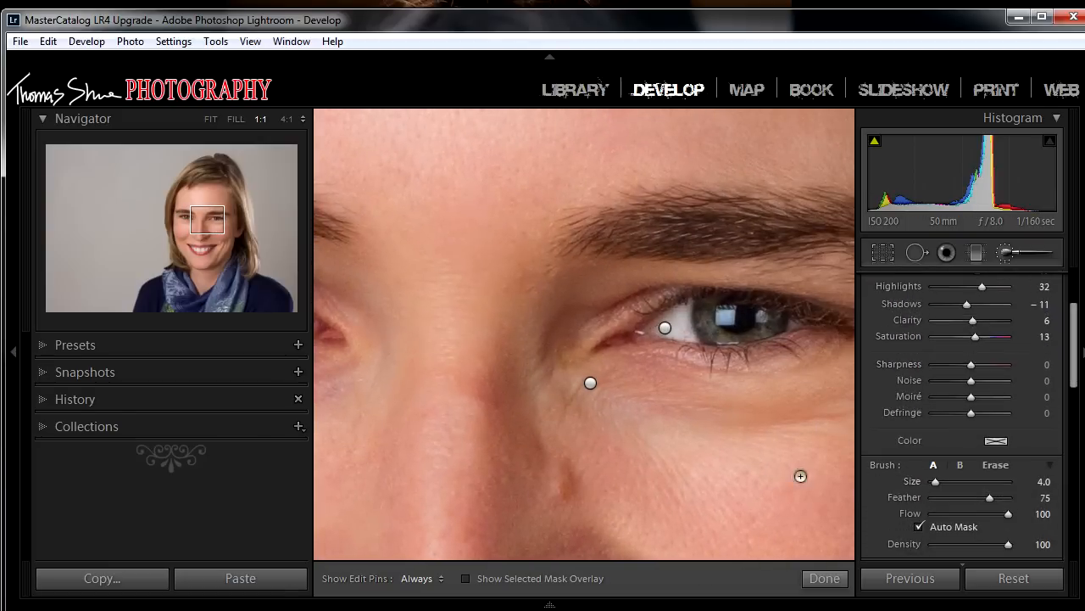
drag(989, 497, 948, 498)
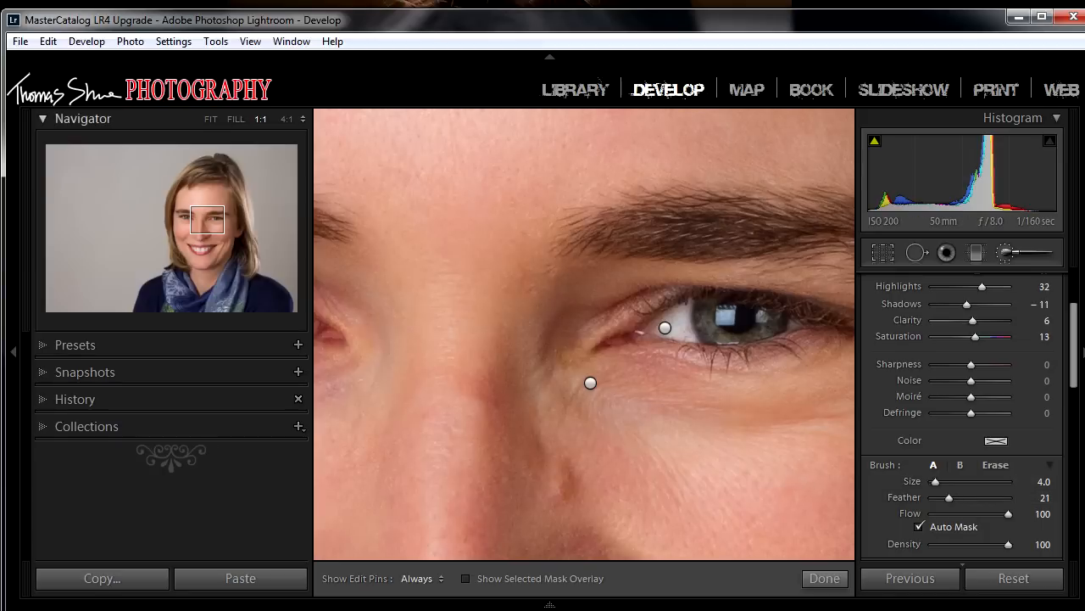
click(286, 118)
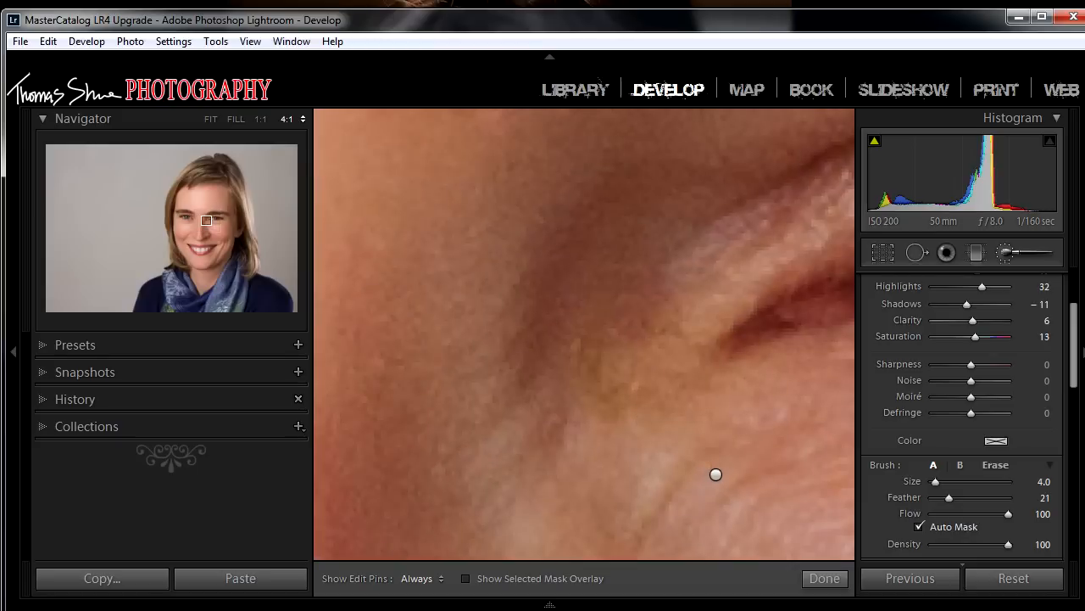
drag(207, 221, 218, 221)
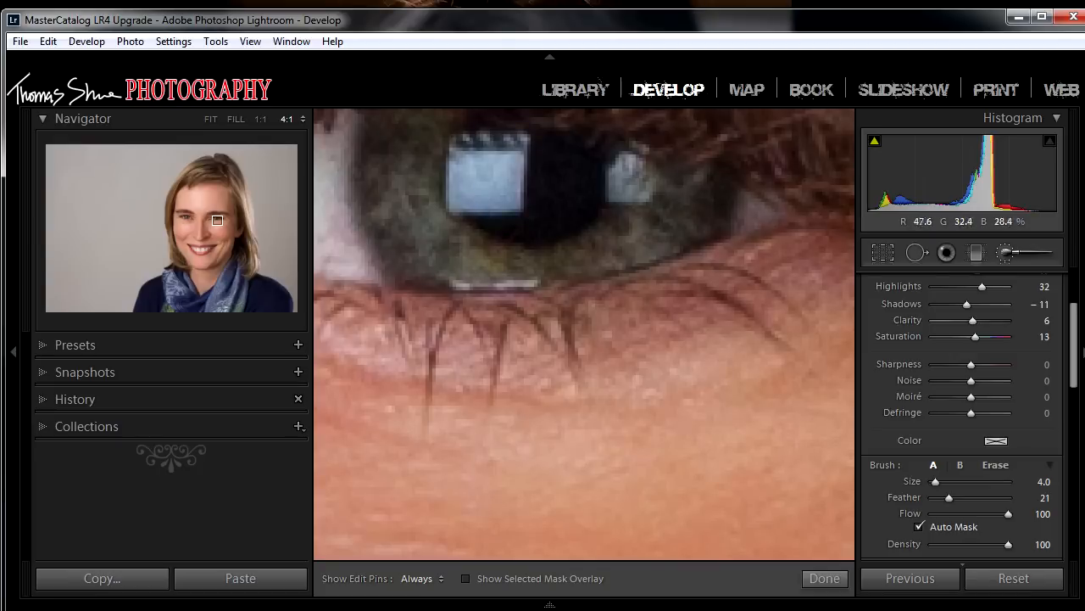
scroll(961, 416, up, 3)
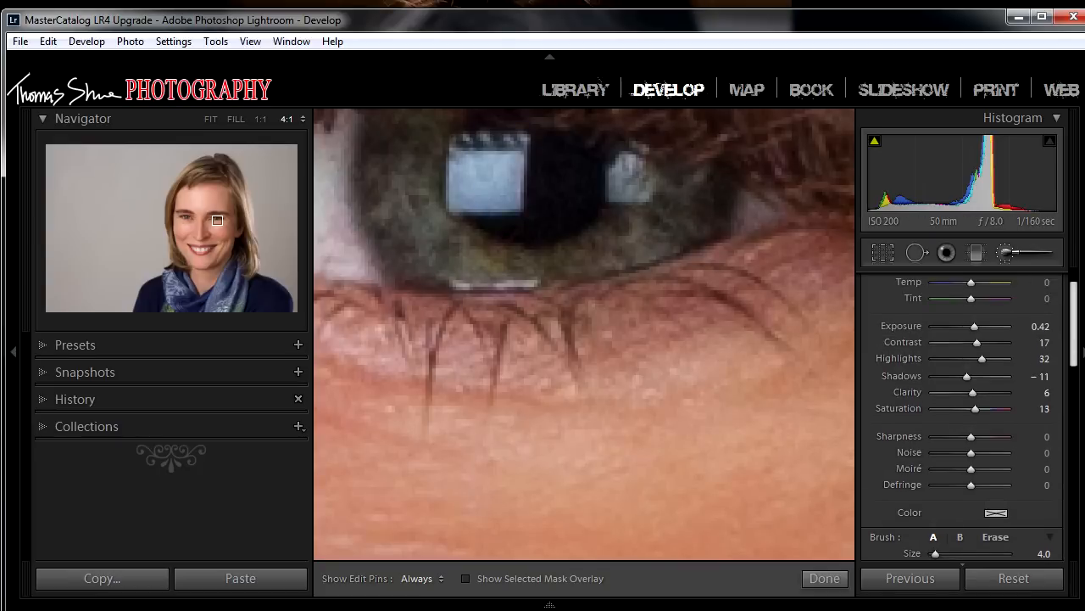
drag(974, 332, 979, 332)
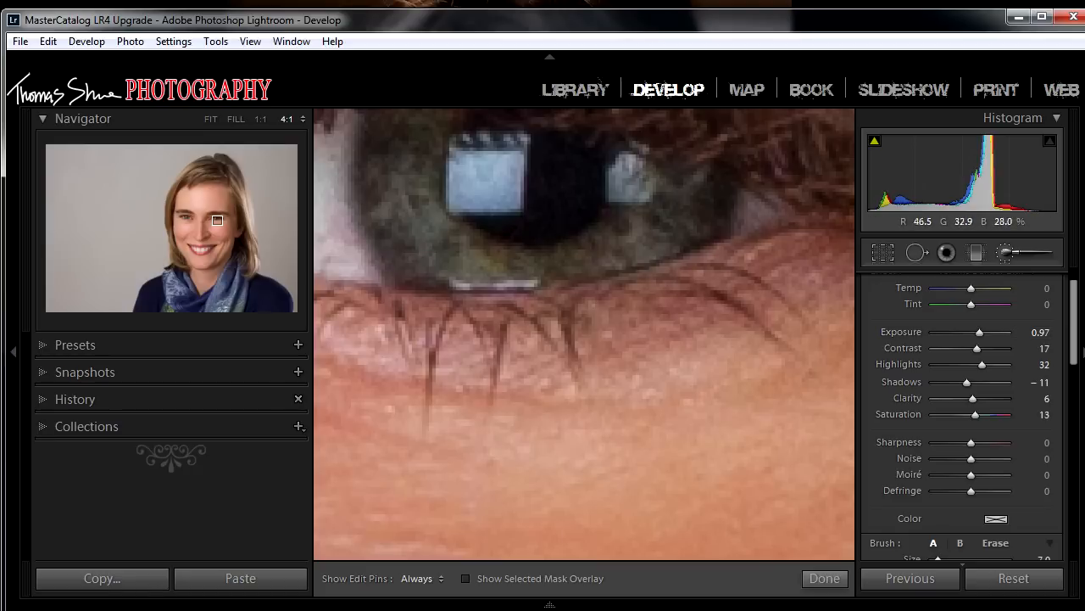
Set the iris brush's feather to 45 and paint a brightening arc across the lower iris beneath the pupil.
scroll(962, 415, down, 3)
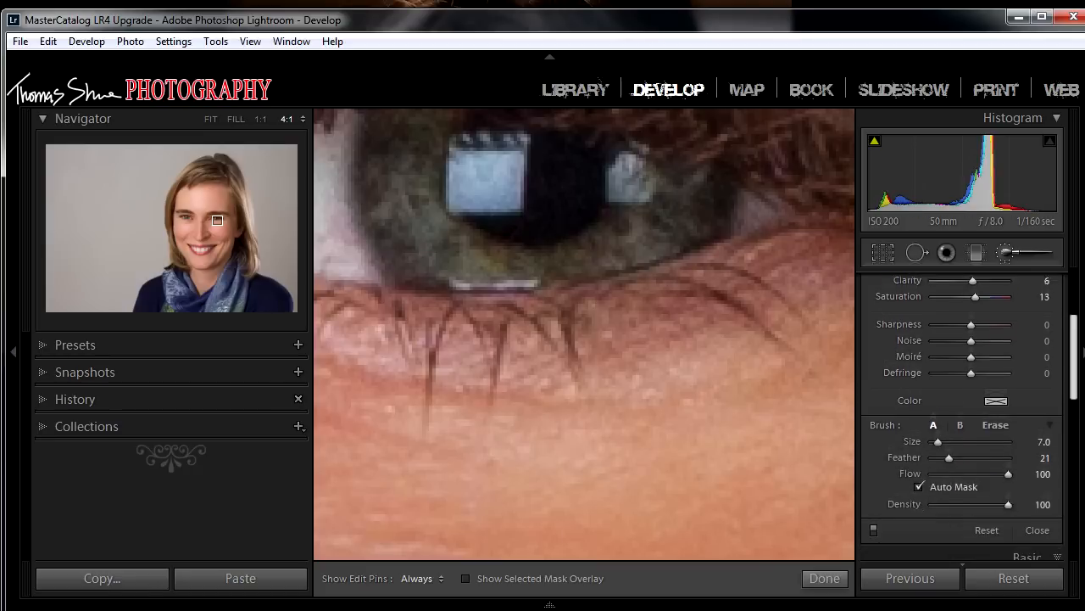
drag(1073, 354, 1074, 357)
scroll(800, 452, up, 2)
scroll(801, 452, up, 2)
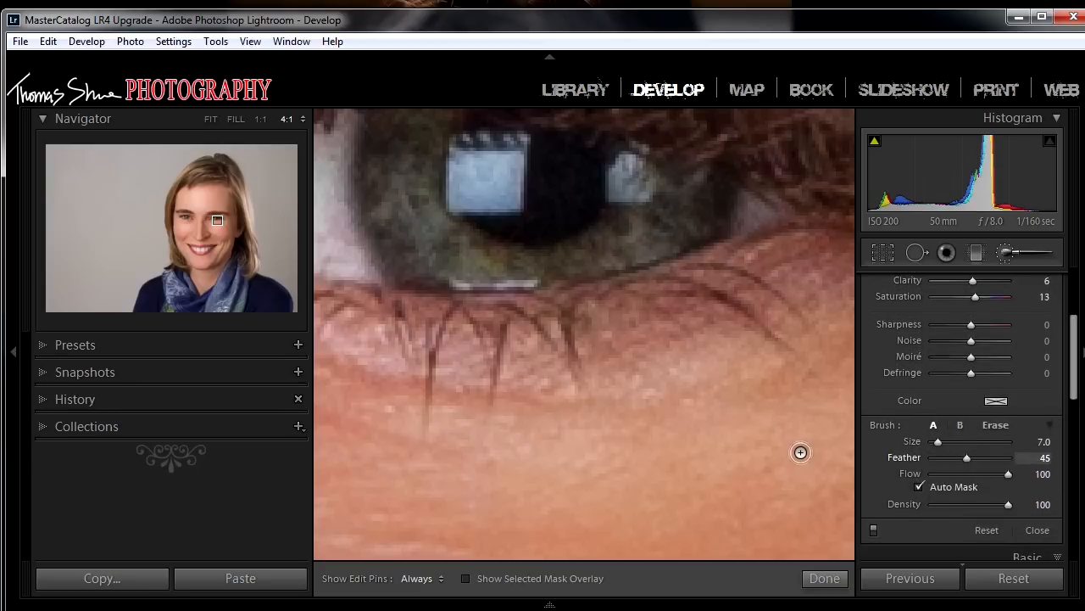
drag(1073, 357, 1074, 335)
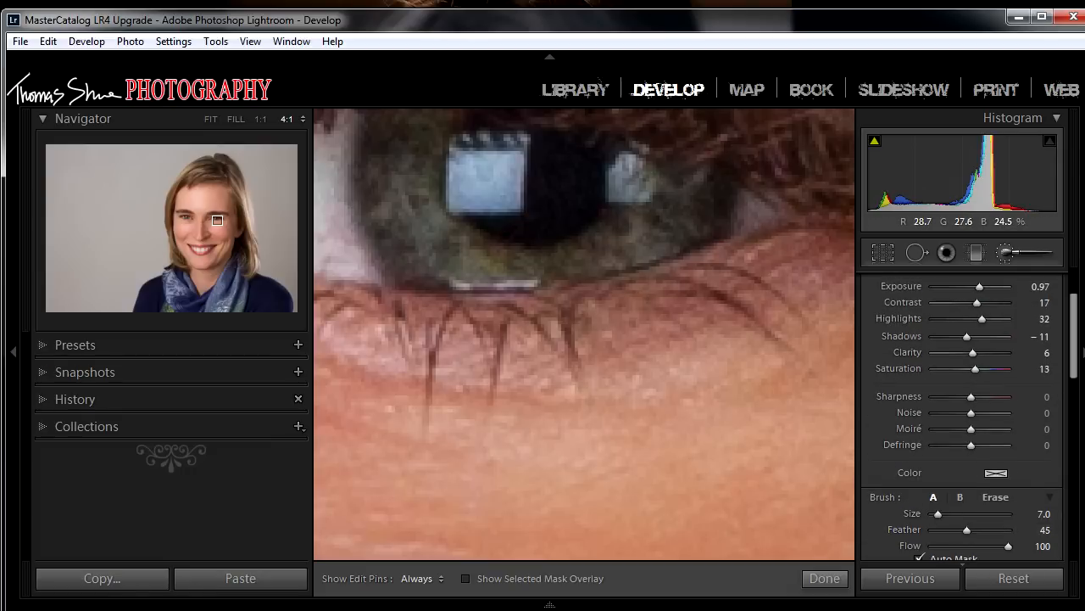
mouse_move(446, 242)
mouse_down()
mouse_move(470, 260)
mouse_move(541, 265)
mouse_move(612, 251)
mouse_move(624, 234)
mouse_up()
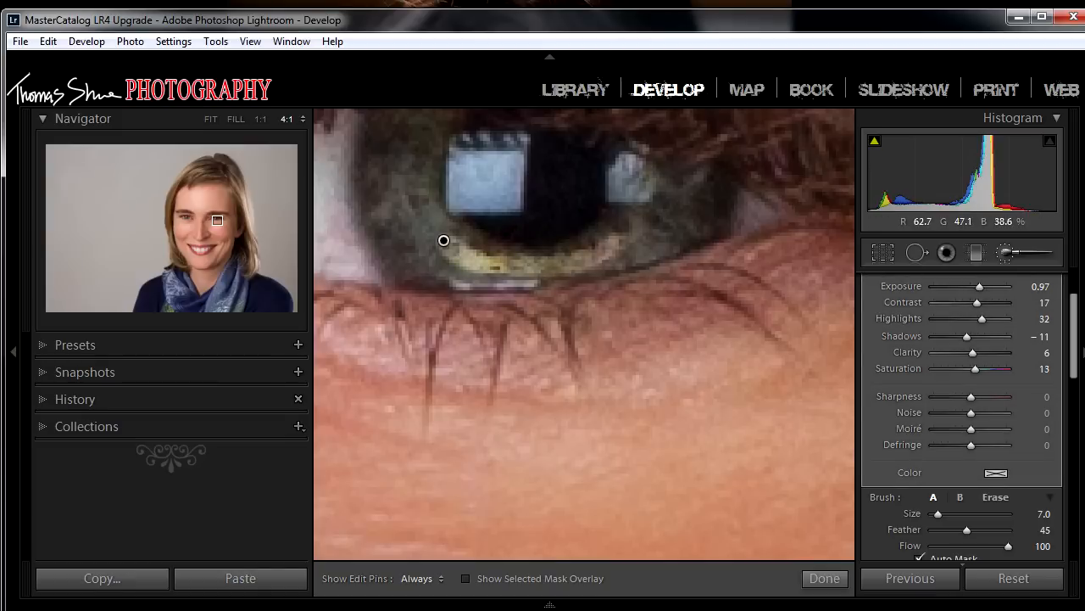
Undo the last iris stroke and set the brush to size 8 and feather 75 with Auto Mask off.
key(ctrl+z)
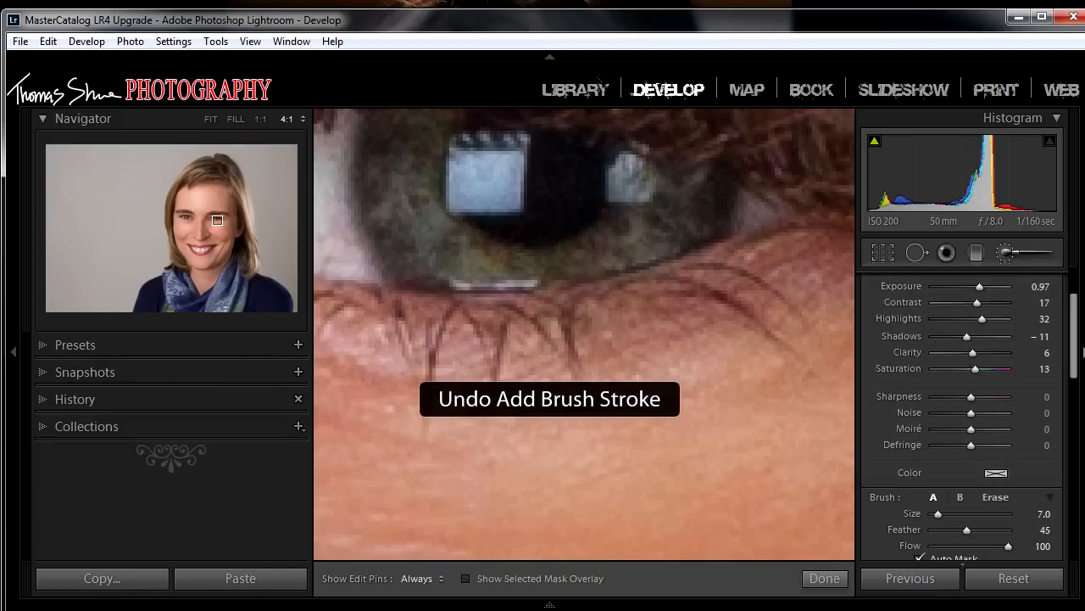
scroll(962, 415, down, 3)
key(shift+bracketright)
key(shift+bracketright)
key(shift+bracketright)
key(shift+bracketright)
key(shift+bracketright)
key(shift+bracketright)
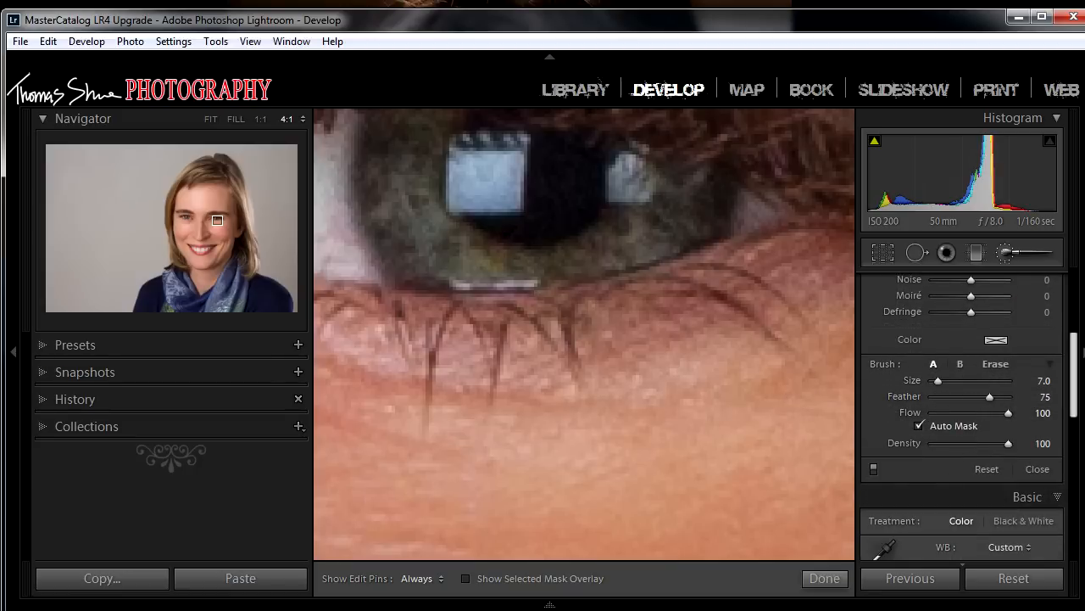
click(920, 426)
scroll(963, 415, up, 5)
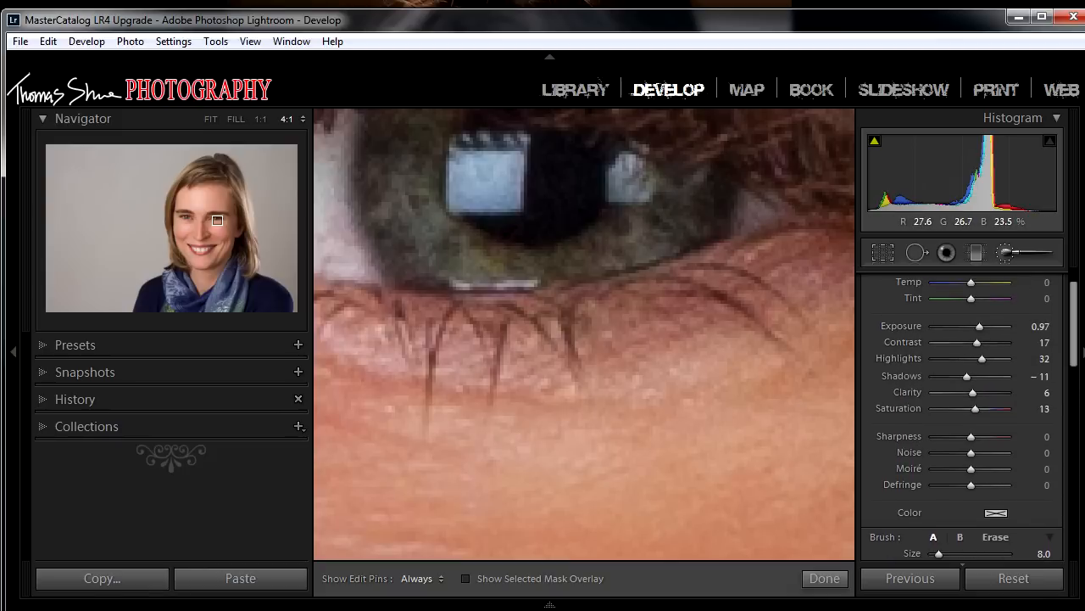
Paint a brightening arc across the lower iris beneath the pupil in both eyes.
mouse_move(452, 253)
mouse_down()
mouse_move(502, 273)
mouse_move(608, 255)
mouse_up()
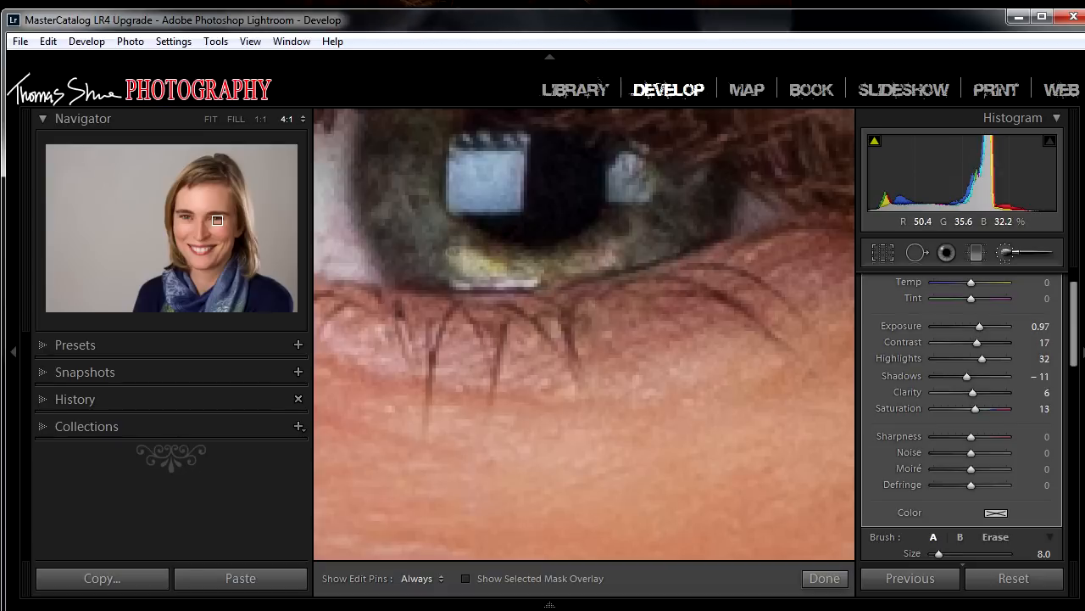
drag(509, 297, 751, 300)
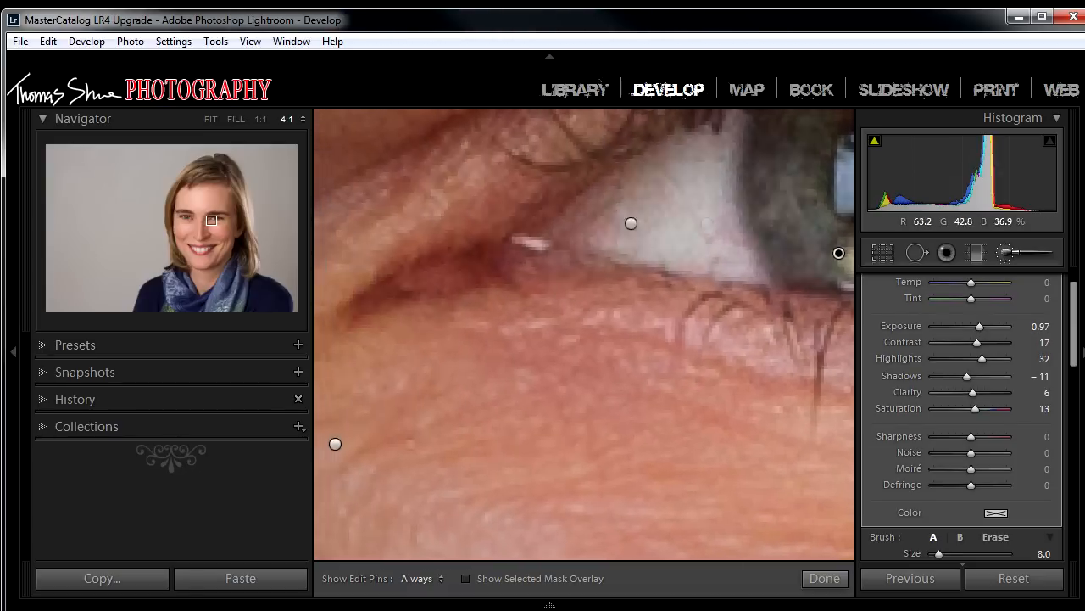
drag(332, 440, 605, 449)
drag(407, 407, 738, 407)
drag(475, 407, 670, 407)
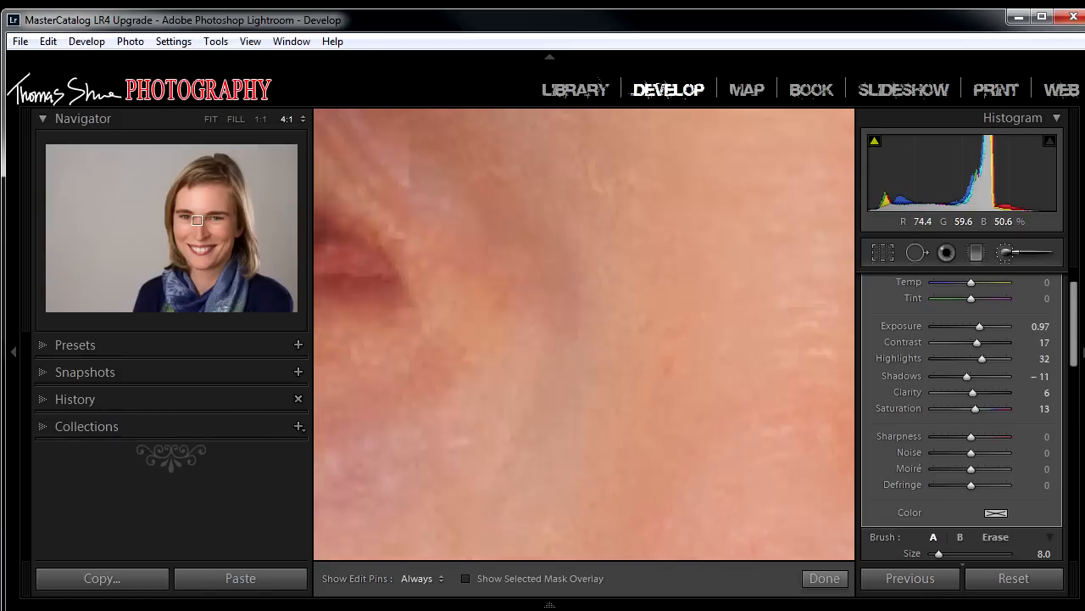
drag(432, 407, 704, 407)
drag(424, 339, 759, 519)
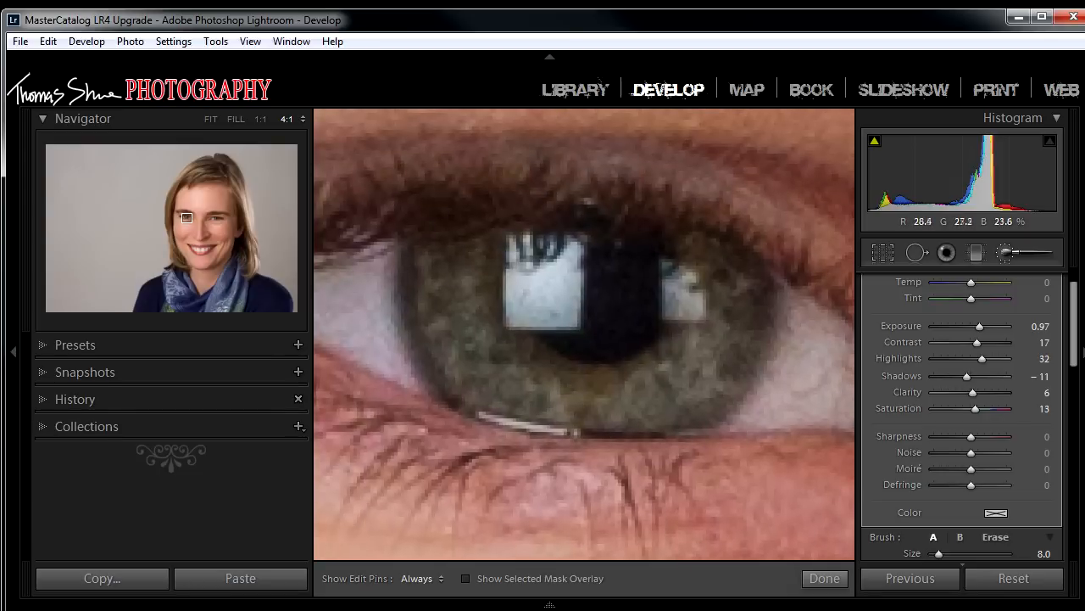
mouse_move(500, 362)
mouse_down()
mouse_move(563, 392)
mouse_move(685, 378)
mouse_move(631, 405)
mouse_move(546, 400)
mouse_move(488, 365)
mouse_up()
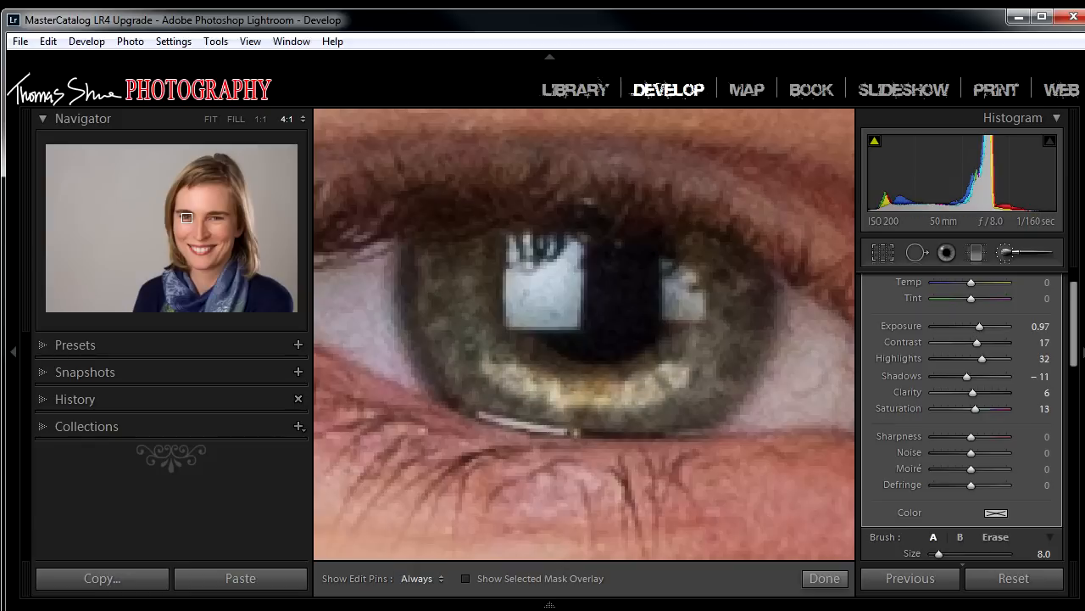
Set the exposure of the lower-iris adjustment to 0.41, judging the eyes at 1:1.
click(260, 118)
drag(721, 347, 446, 347)
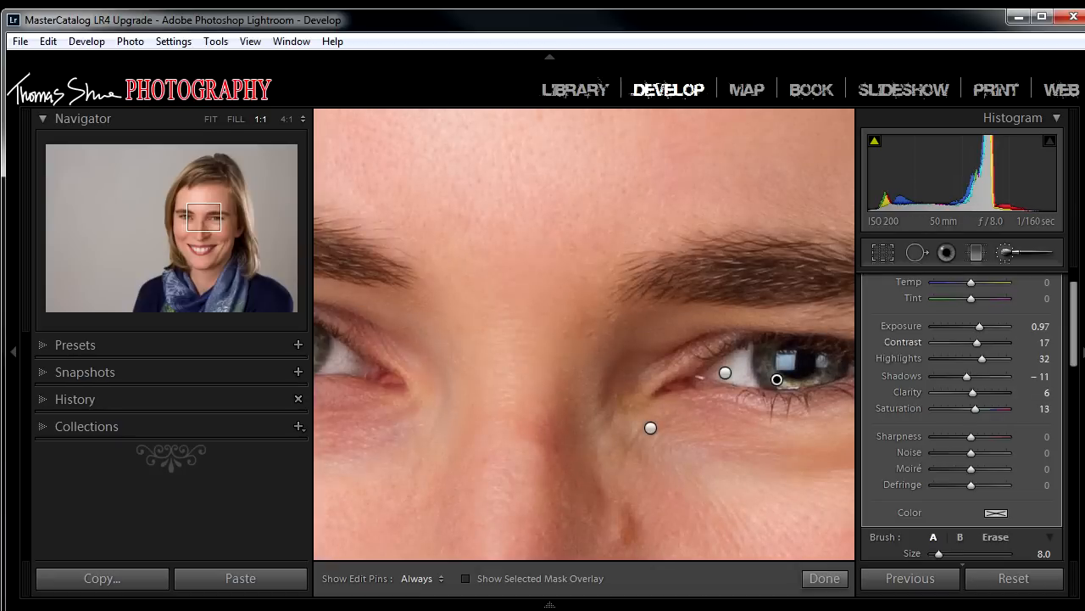
double_click(980, 326)
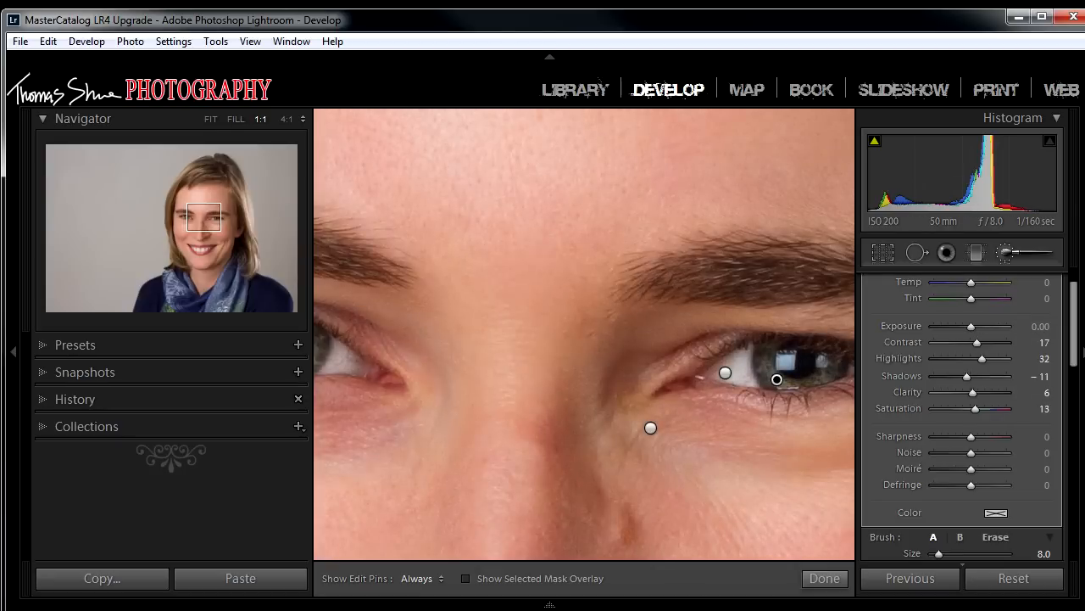
drag(971, 326, 973, 326)
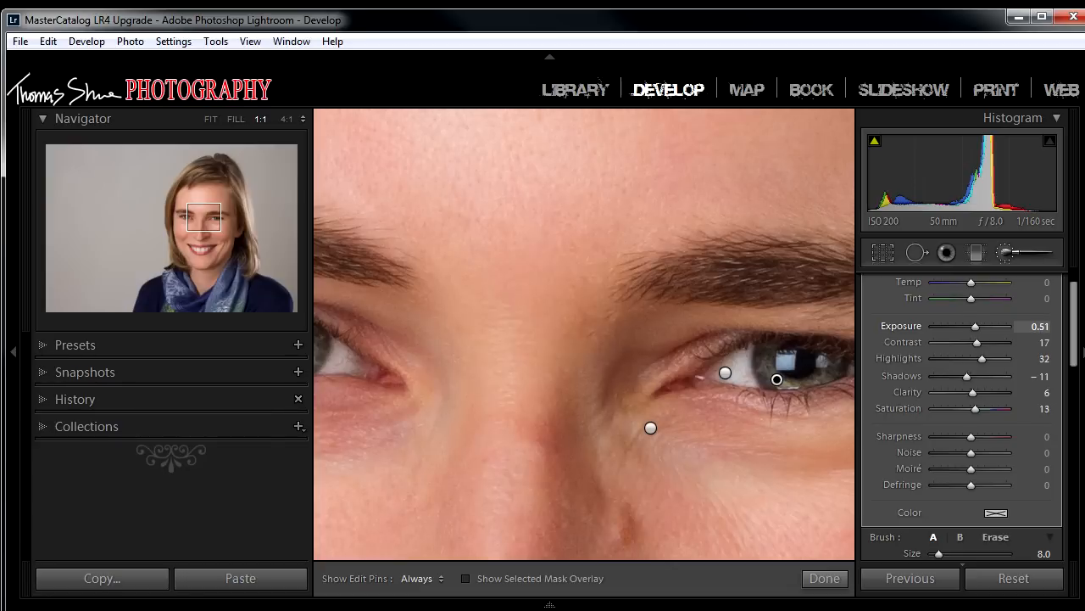
drag(975, 326, 974, 326)
drag(526, 339, 785, 285)
drag(851, 373, 628, 395)
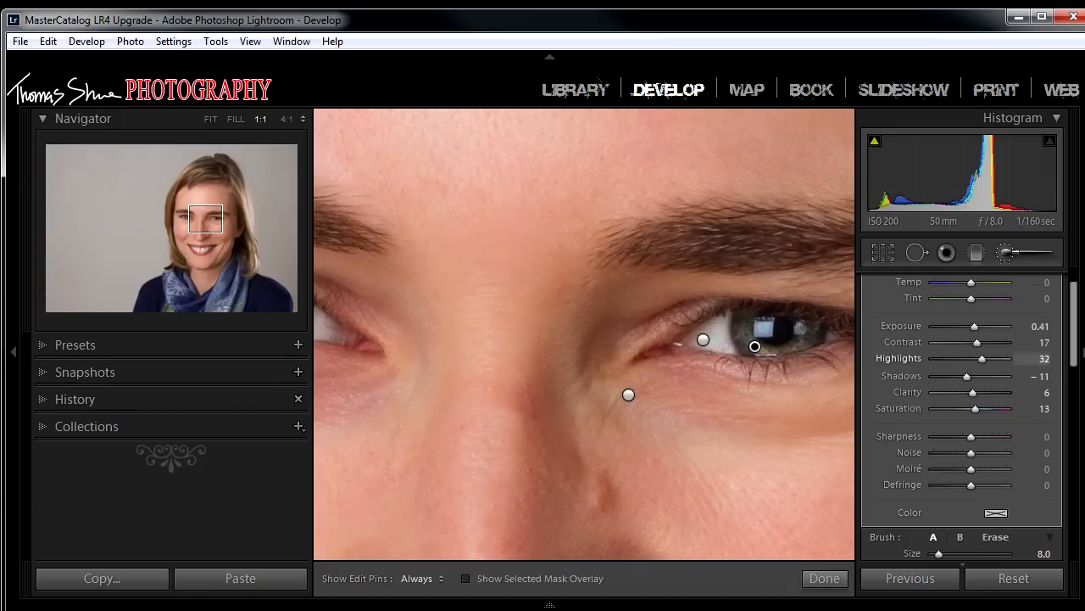
Start a new brush adjustment with the 1 TSP Iris Builder Brush effect.
click(1082, 330)
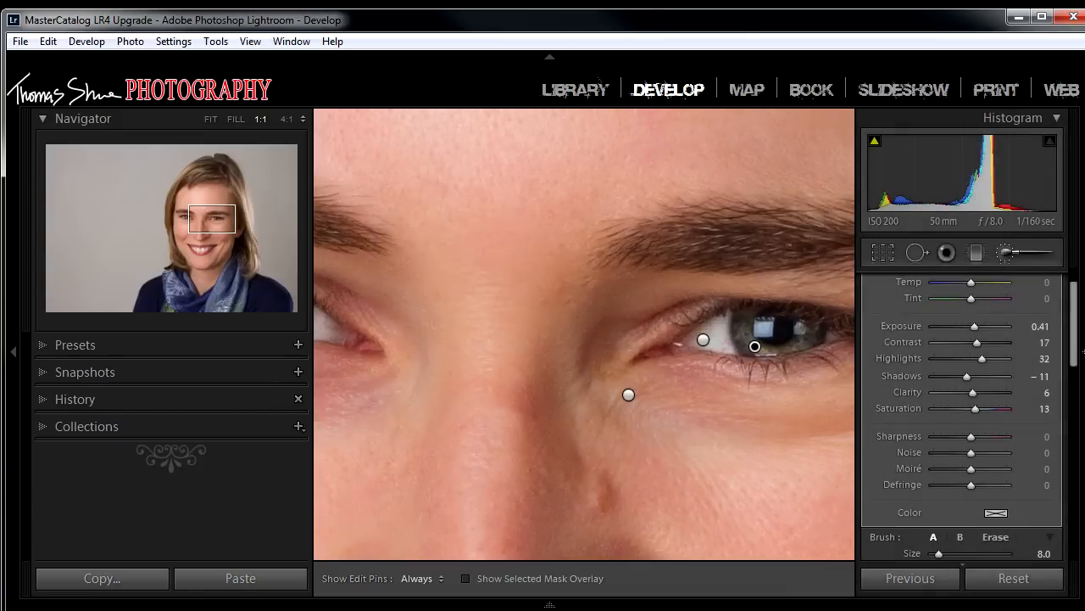
drag(1073, 326, 1073, 313)
click(1006, 282)
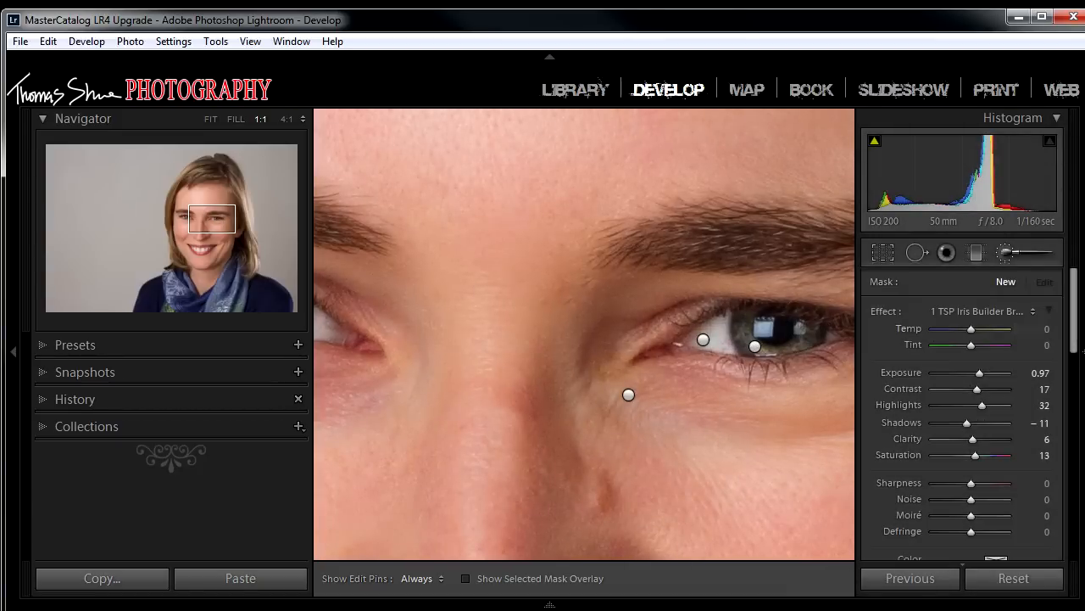
key(h)
key(h)
key(ctrl+z)
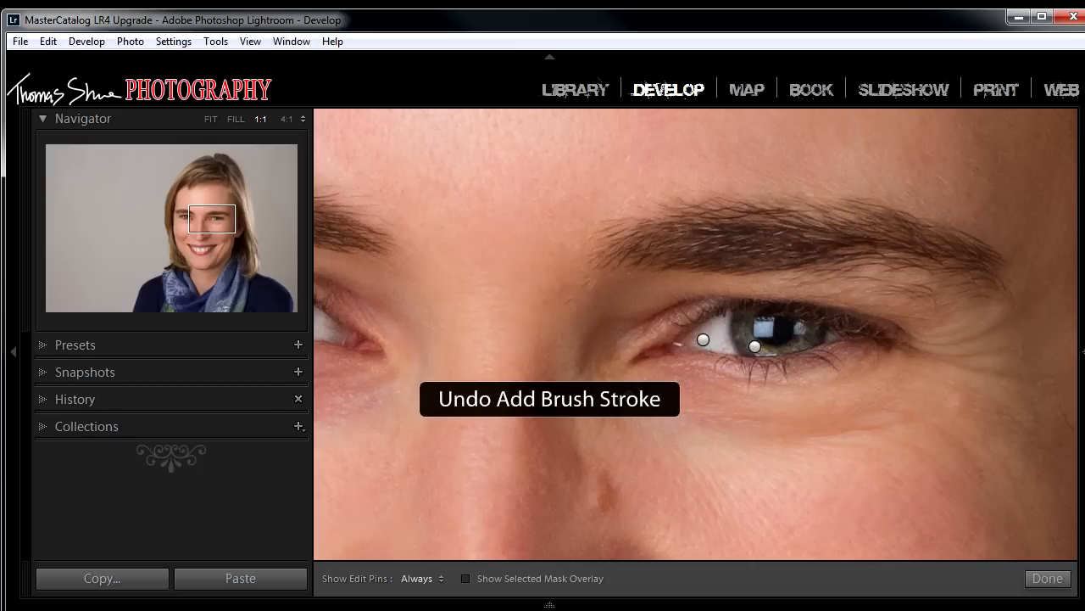
Set the new iris brush's exposure to 0.10.
click(1083, 351)
mouse_move(1074, 323)
mouse_down()
mouse_move(1073, 392)
mouse_move(1074, 324)
mouse_up()
double_click(980, 356)
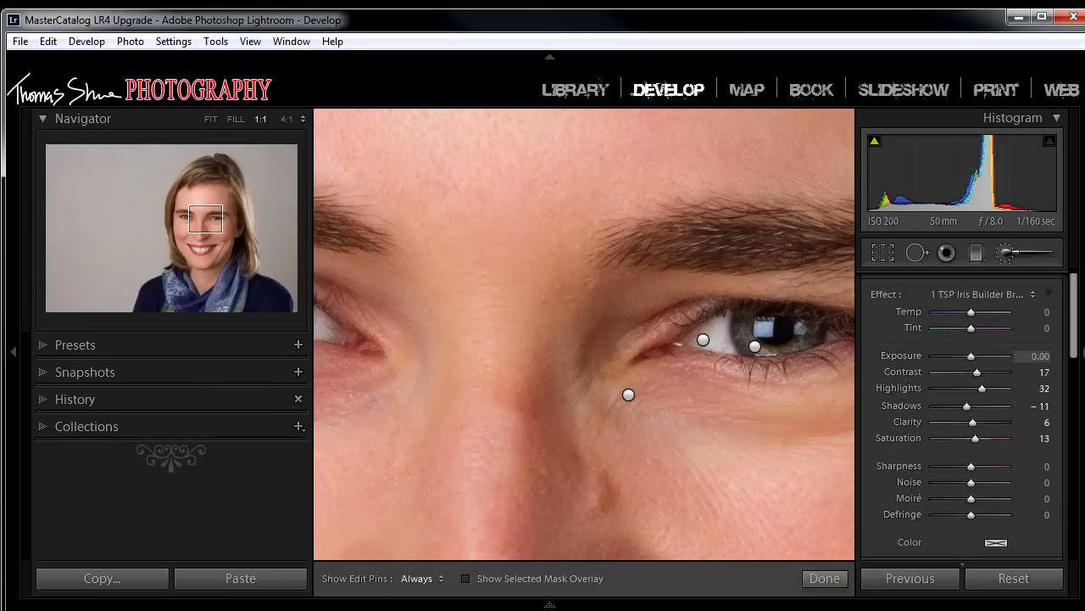
drag(971, 356, 973, 356)
click(1040, 357)
text(0.1)
key(Return)
Paint the low-exposure iris brush over the entire iris of both eyes.
key(h)
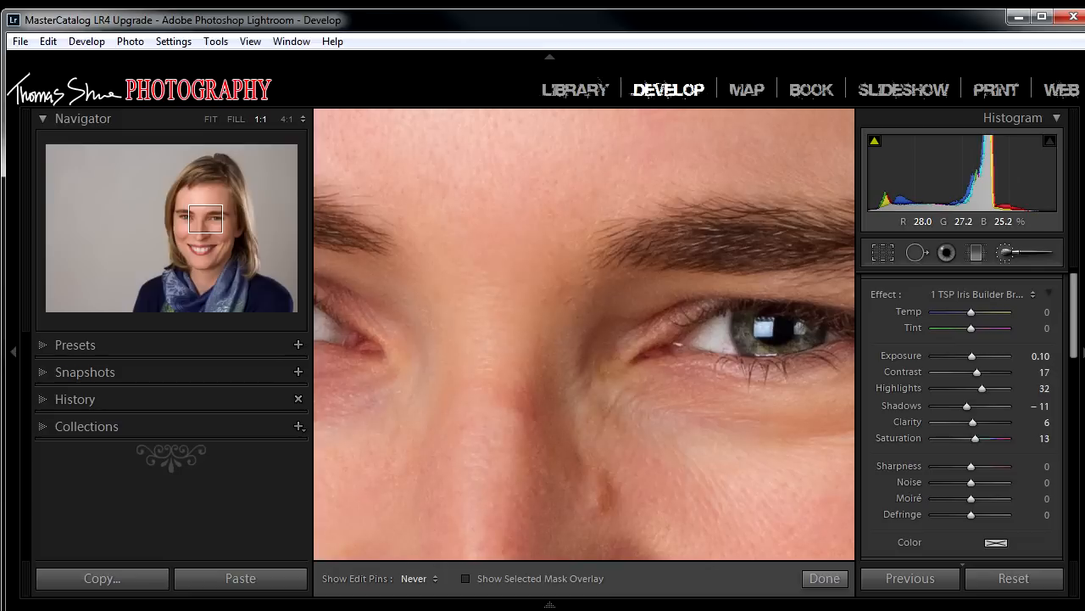
drag(755, 341, 748, 328)
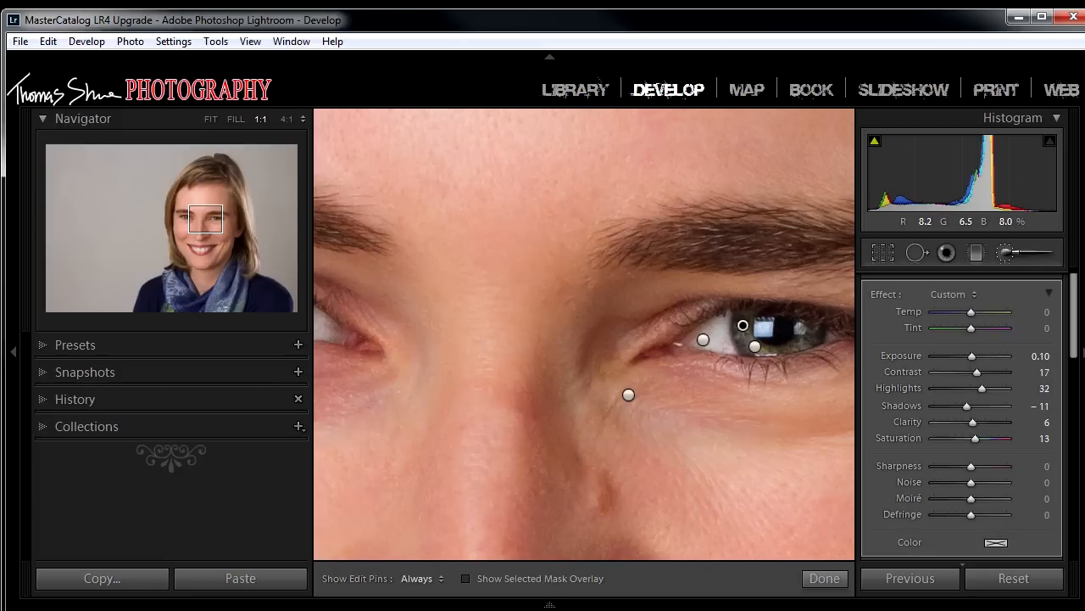
drag(441, 339, 757, 363)
key(h)
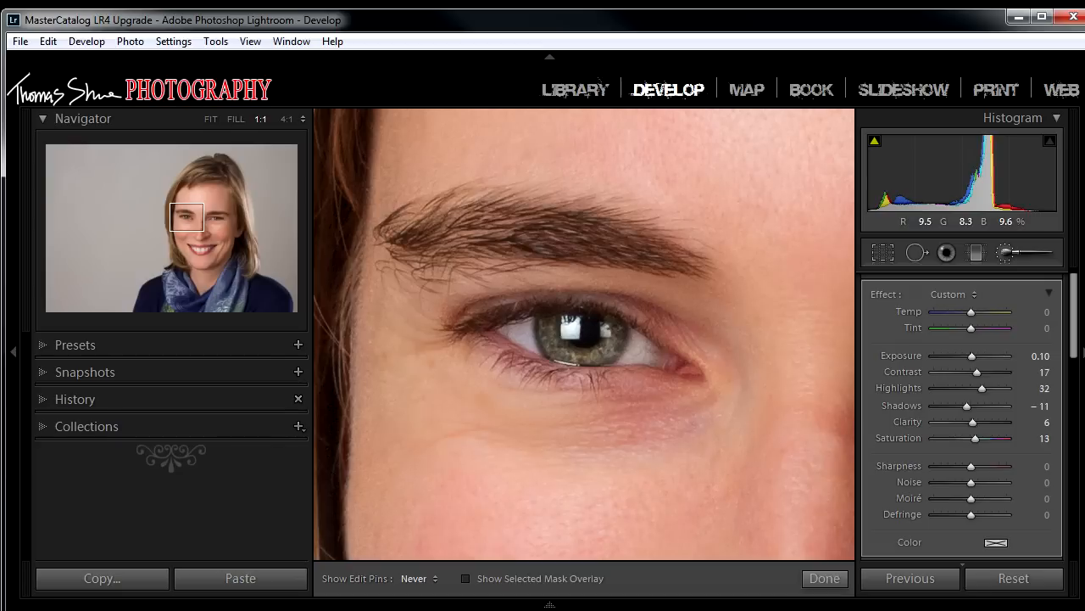
key(h)
Show the selected mask overlay and erase the spill along the upper lid of the eye at the image's left.
drag(670, 382, 496, 365)
mouse_move(851, 346)
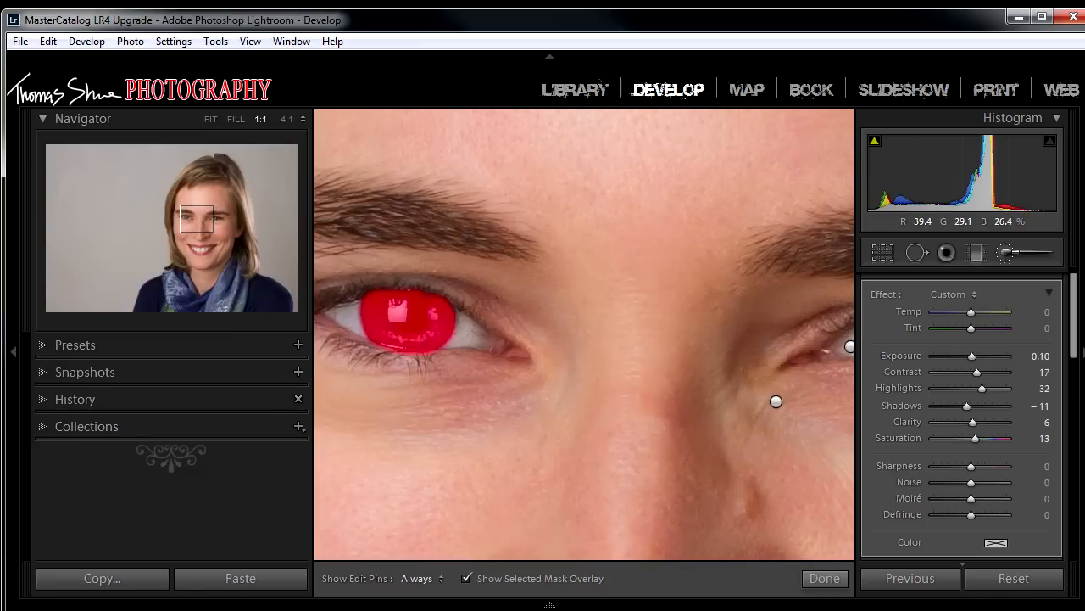
key(alt)
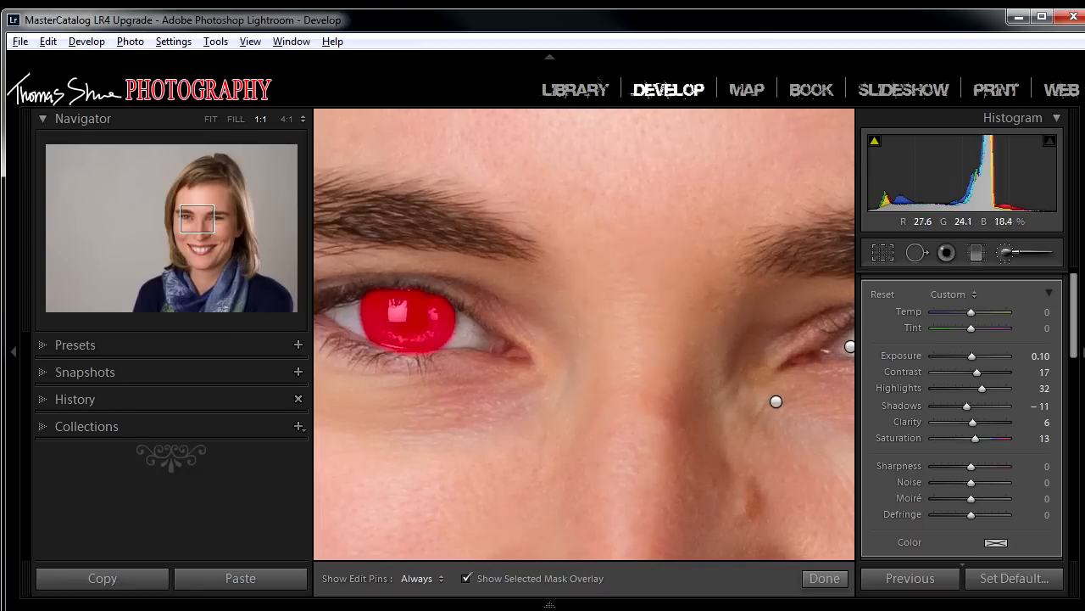
key(h)
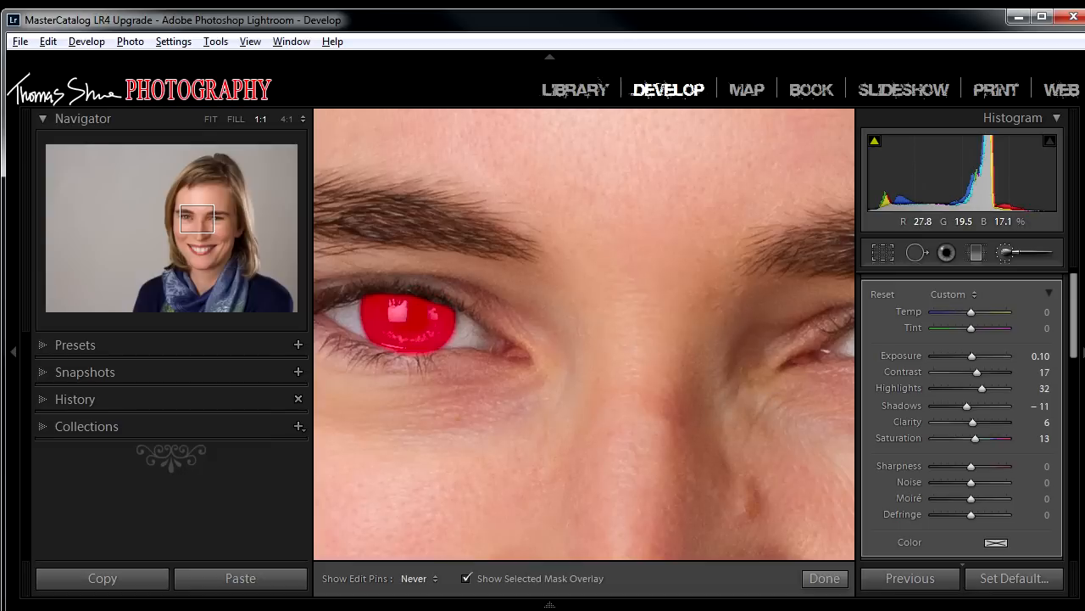
key(h)
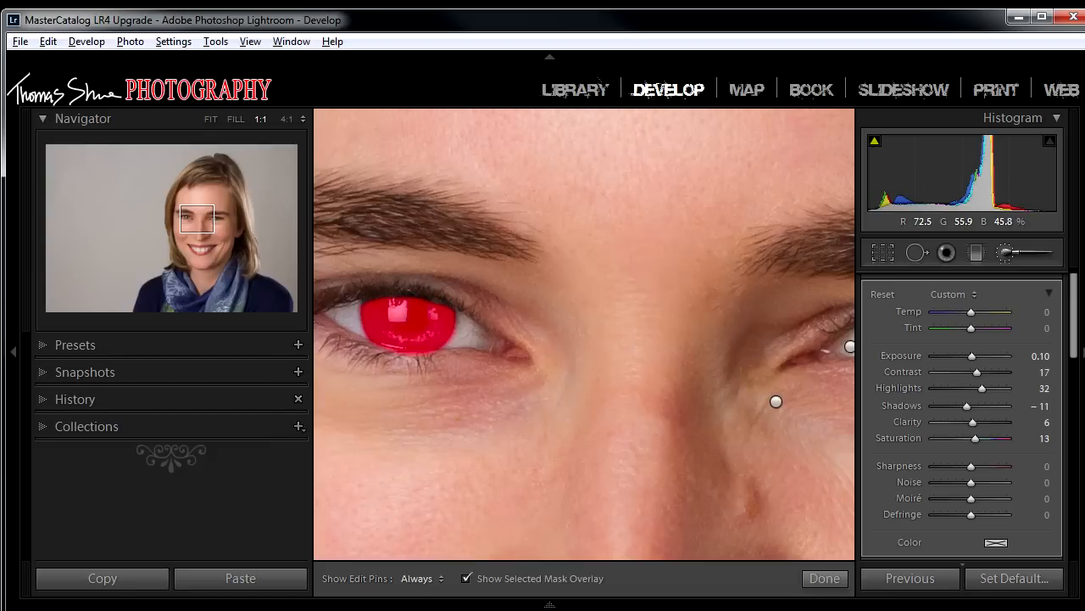
Erase the mask spill along the upper eyelid of the eye at the image's right.
drag(730, 335, 468, 345)
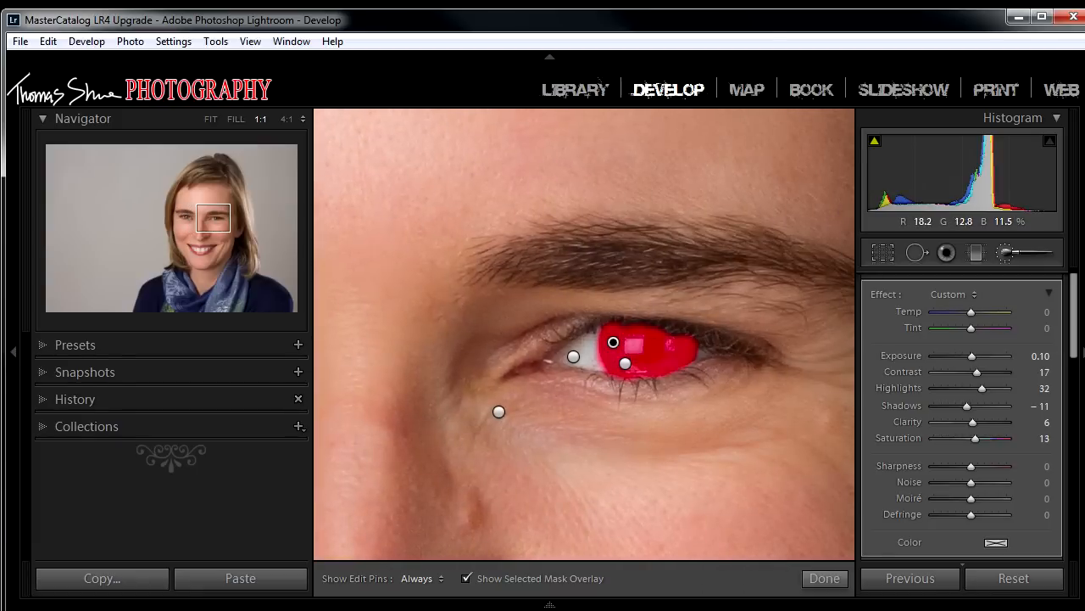
key(alt)
key(h)
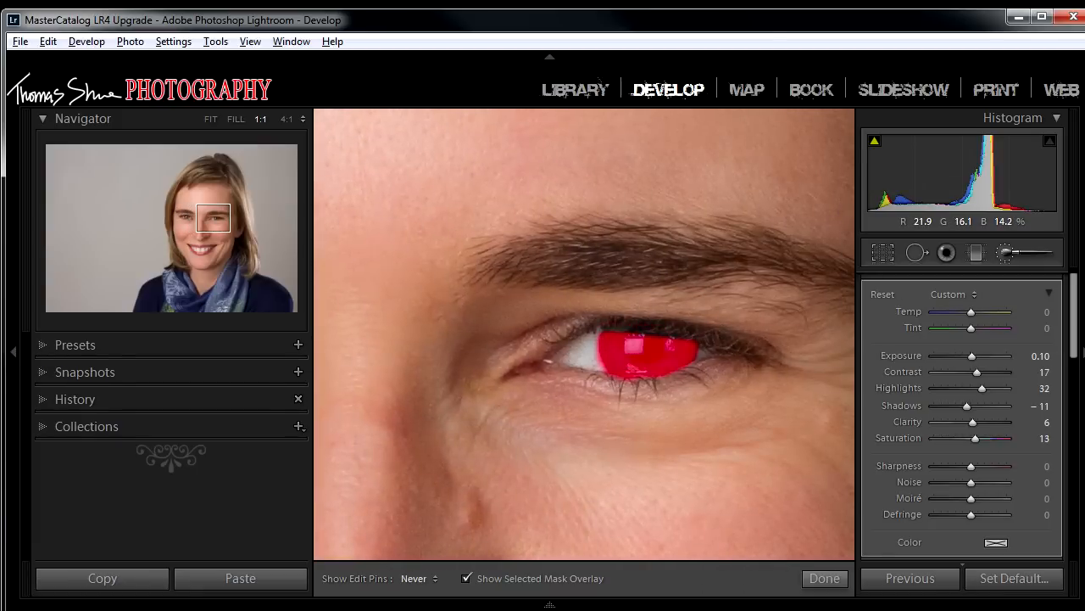
key(h)
key(h)
key(h)
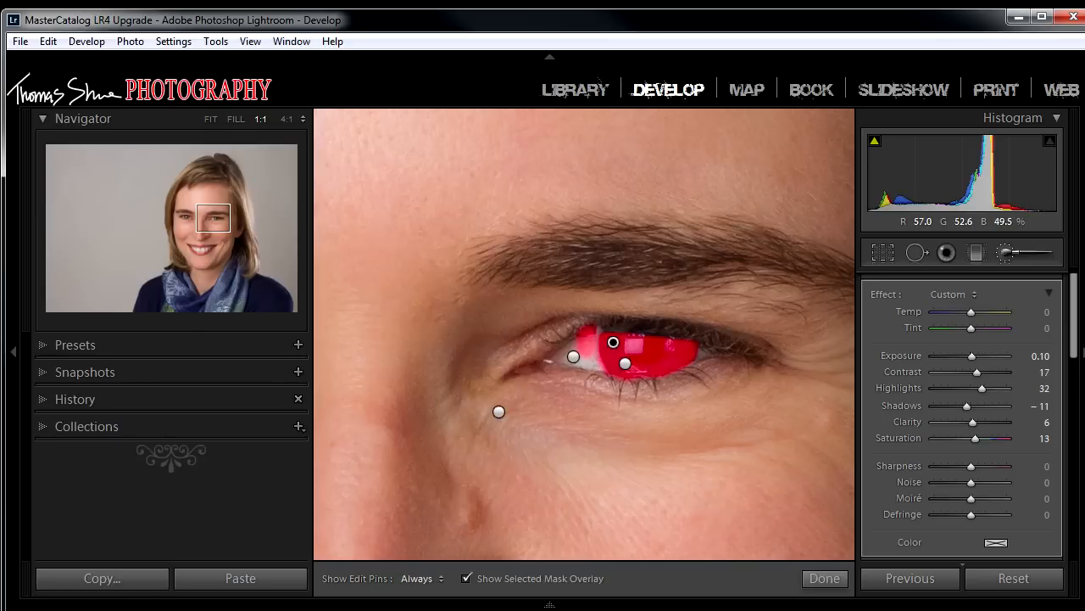
key(ctrl+z)
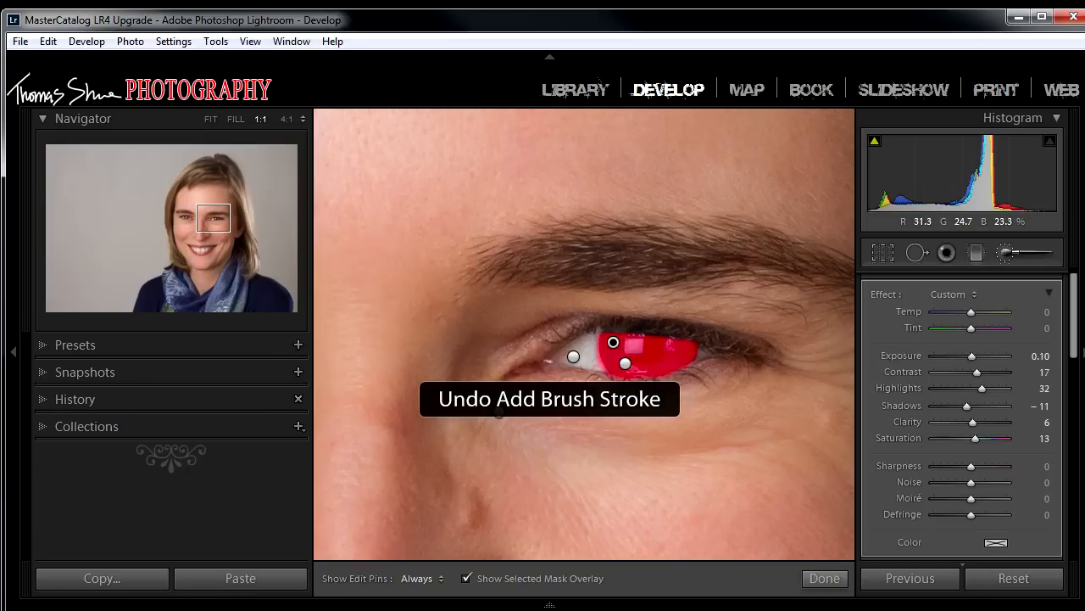
Erase the mask from the dark outer rim of the iris in the eye at the image's right.
key(alt)
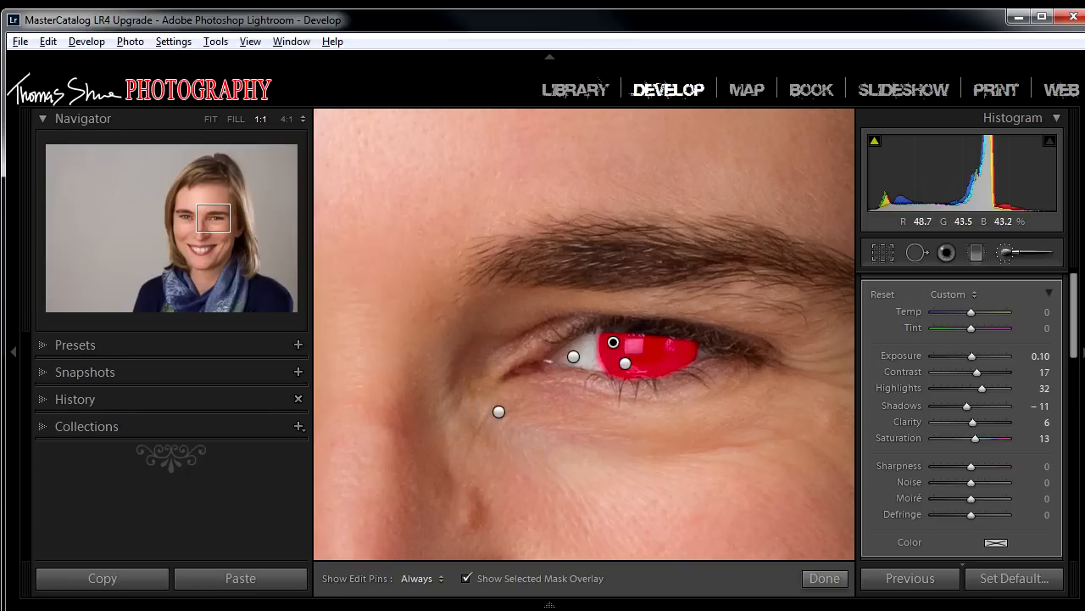
key(h)
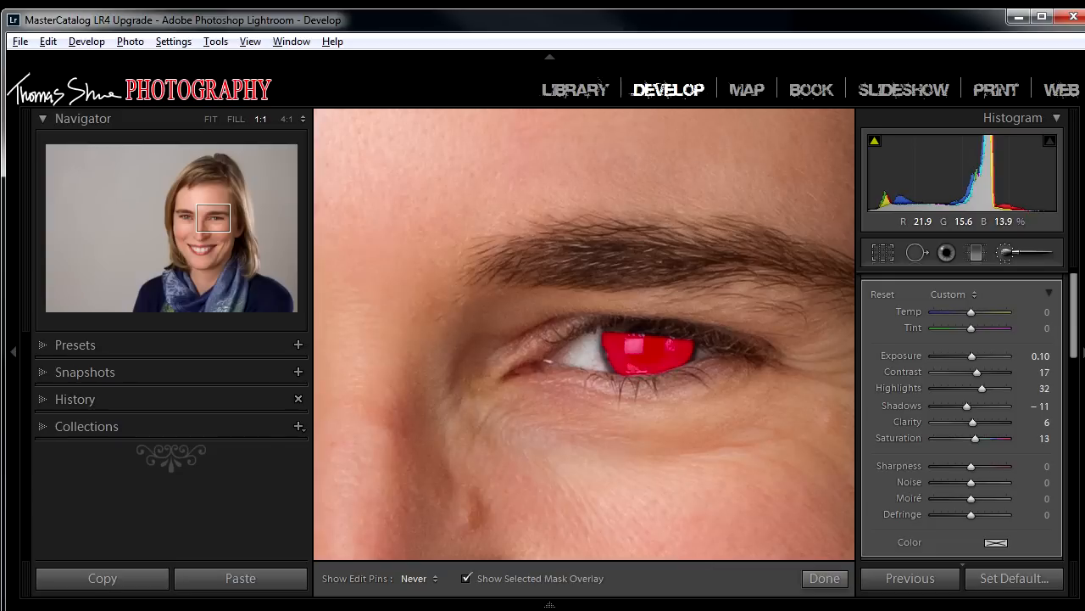
key(h)
Erase the mask along the lower and outer rim of the iris in the eye at the image's left.
drag(441, 365, 833, 385)
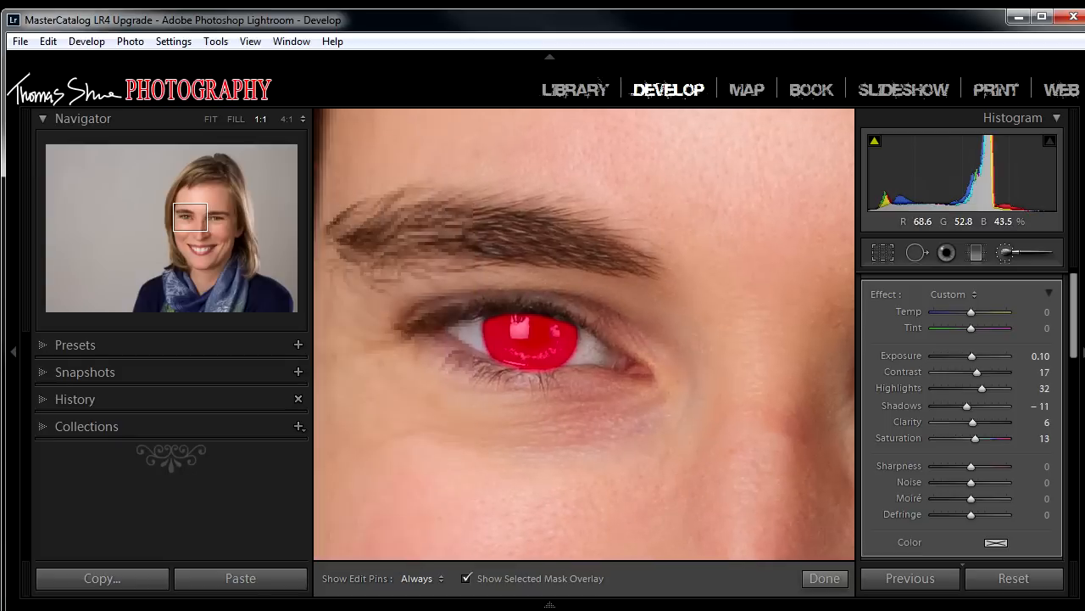
key(alt)
key(h)
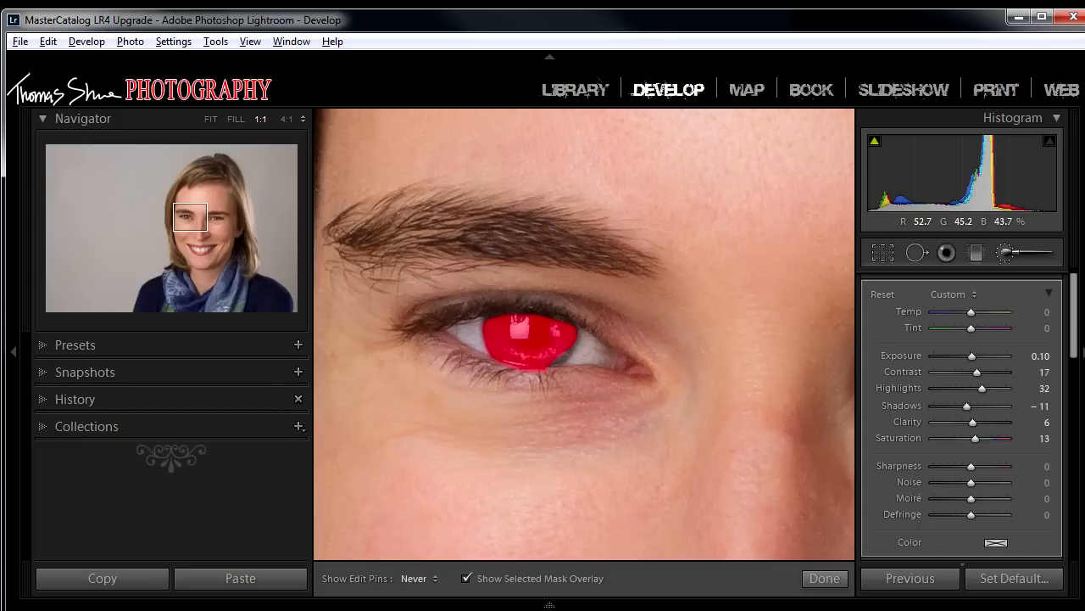
drag(530, 371, 517, 369)
drag(485, 331, 485, 346)
key(h)
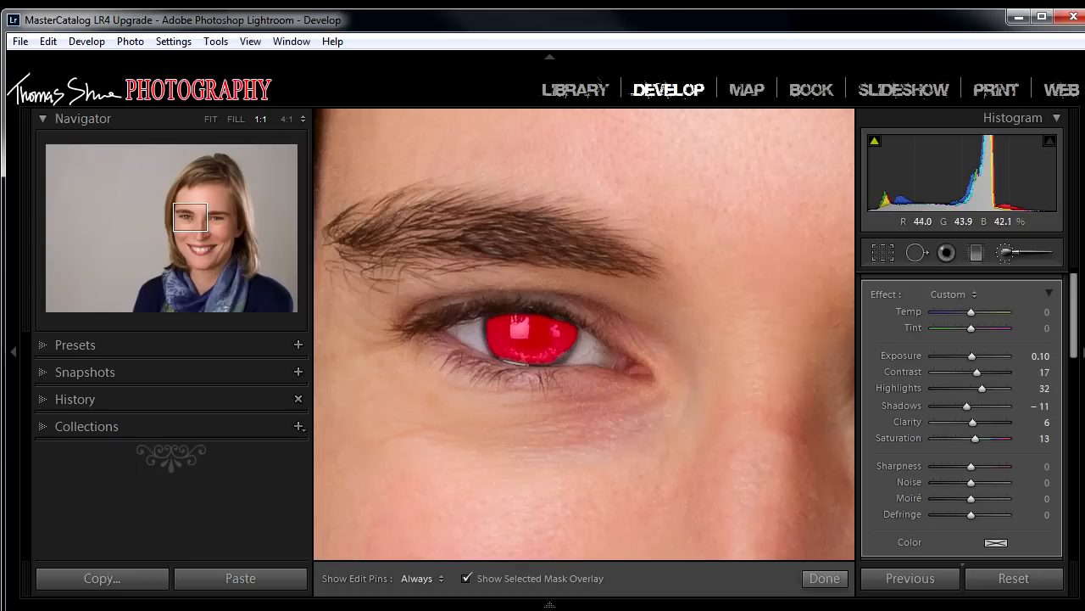
Refine the outer iris rim and erase the mask from the large catchlight in the eye at the image's left.
key(h)
key(h)
key(alt)
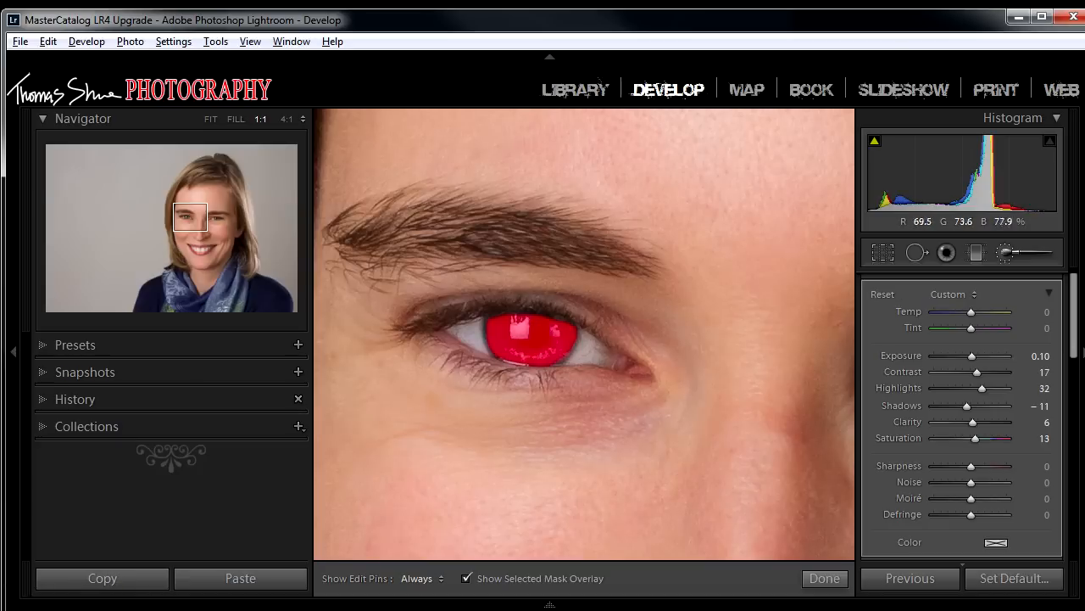
key(h)
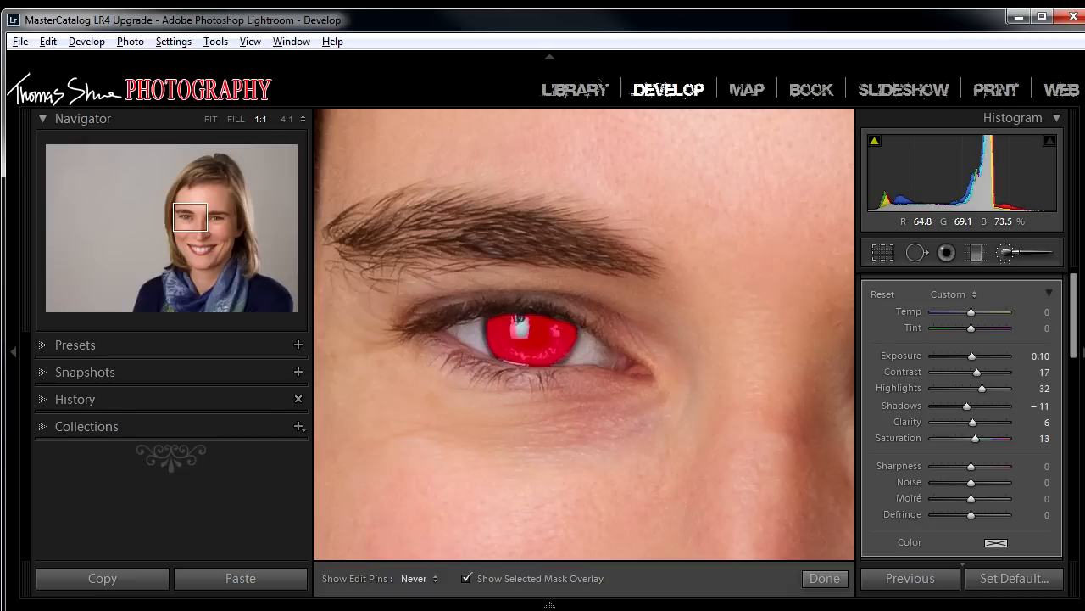
key(h)
key(h)
key(h)
drag(627, 373, 378, 361)
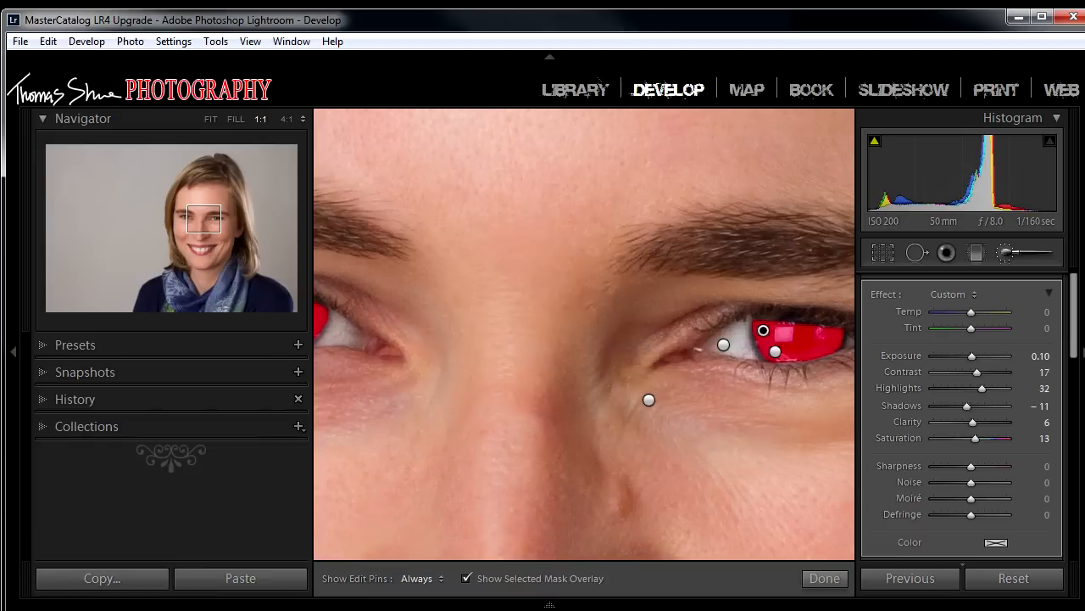
Erase the iris mask from the large and small catchlights in the eye at the image's right, hide the mask overlay and finish brushing.
key(alt)
key(h)
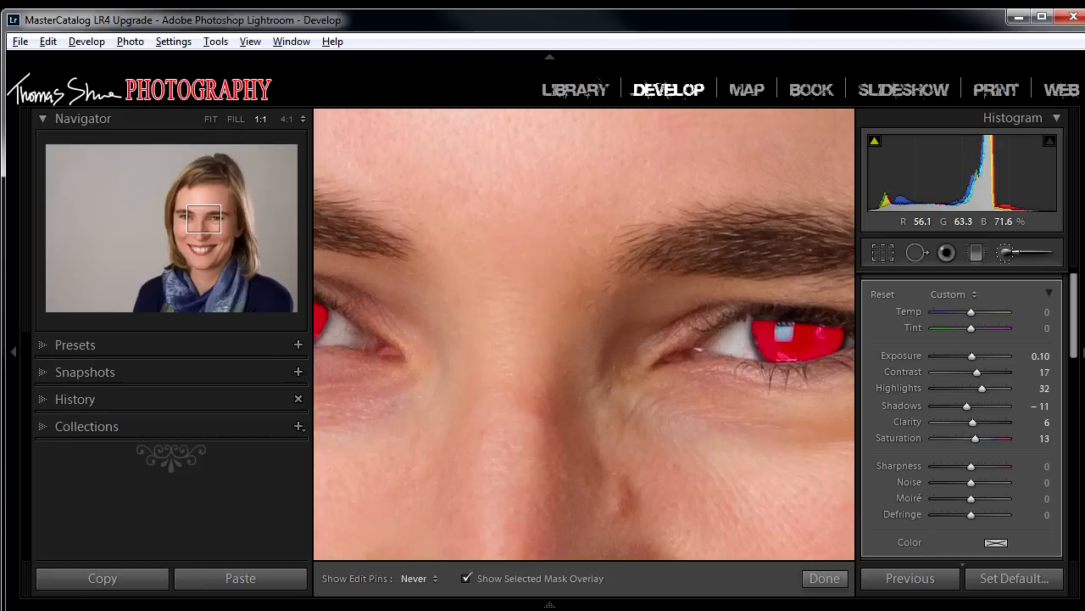
key(h)
key(h)
key(h)
key(alt)
key(h)
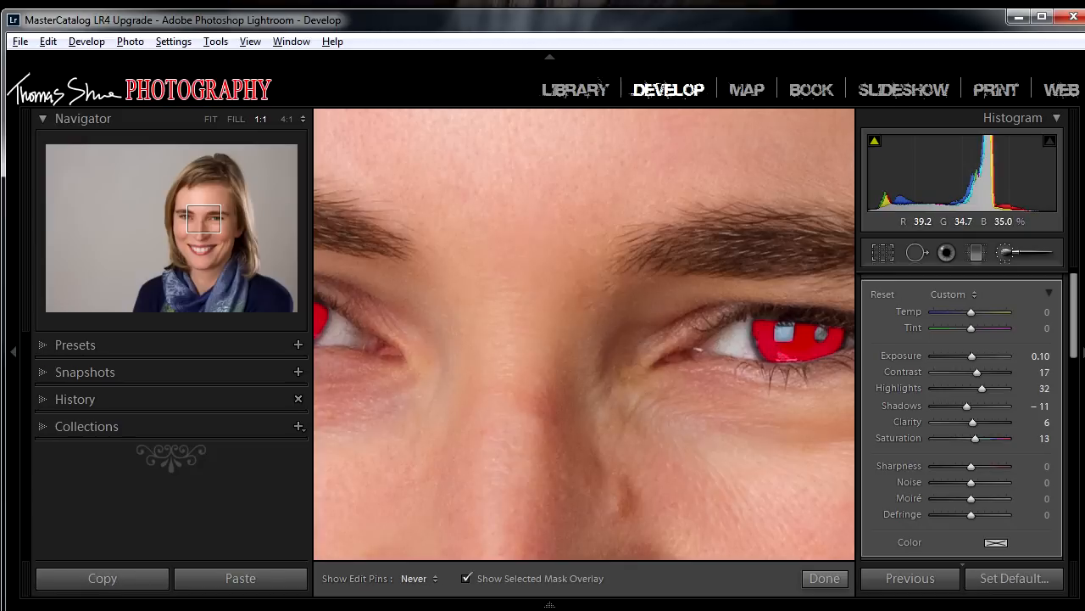
key(h)
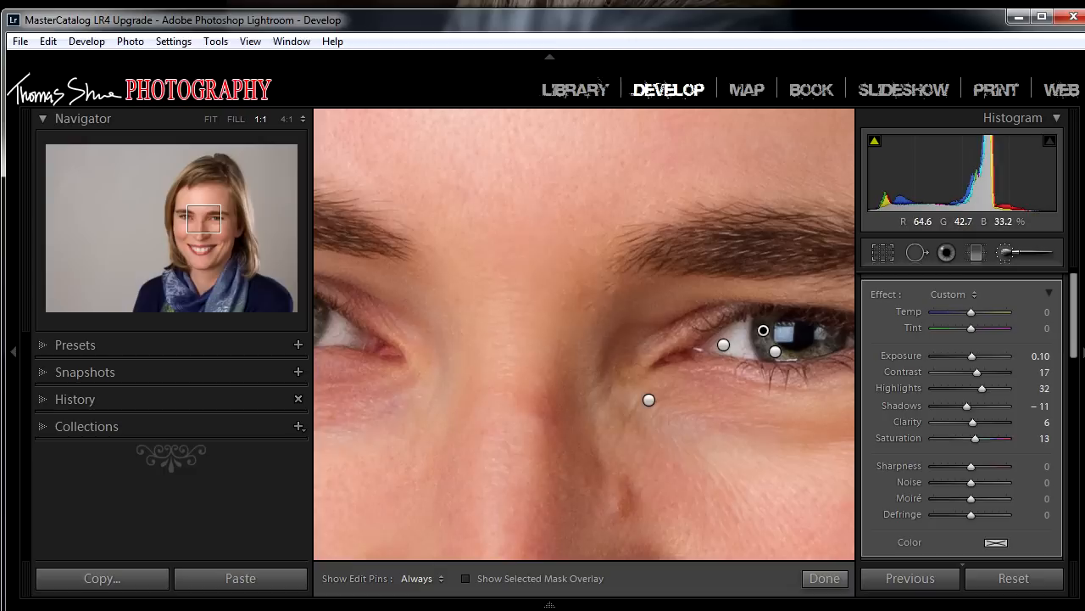
click(825, 579)
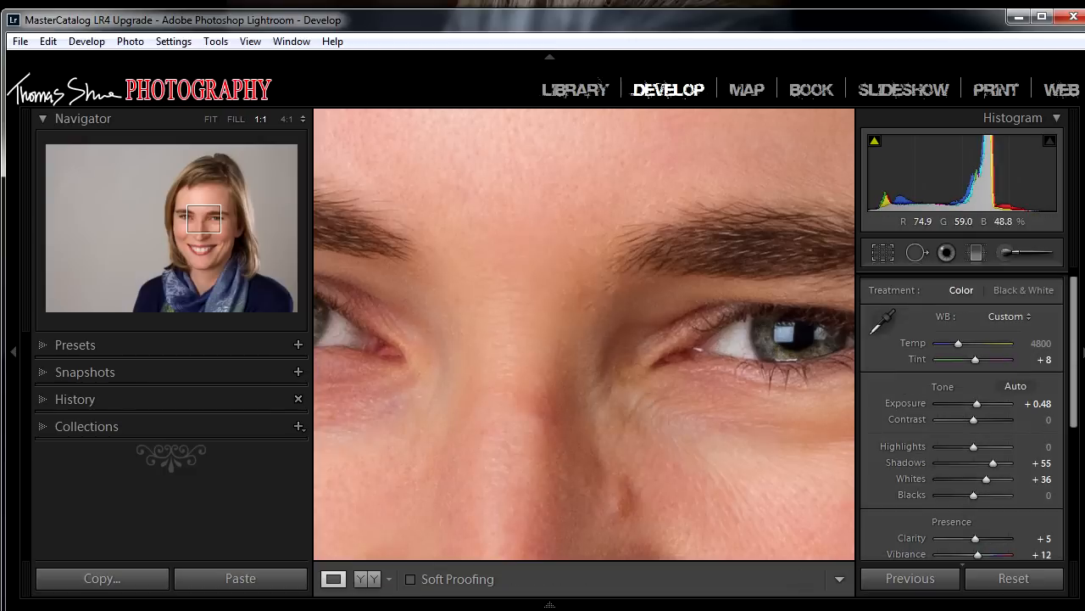
Inspect the retouched portrait as a whole and examine the face and eye at the image's left at 1:1 zoom.
click(695, 449)
click(451, 447)
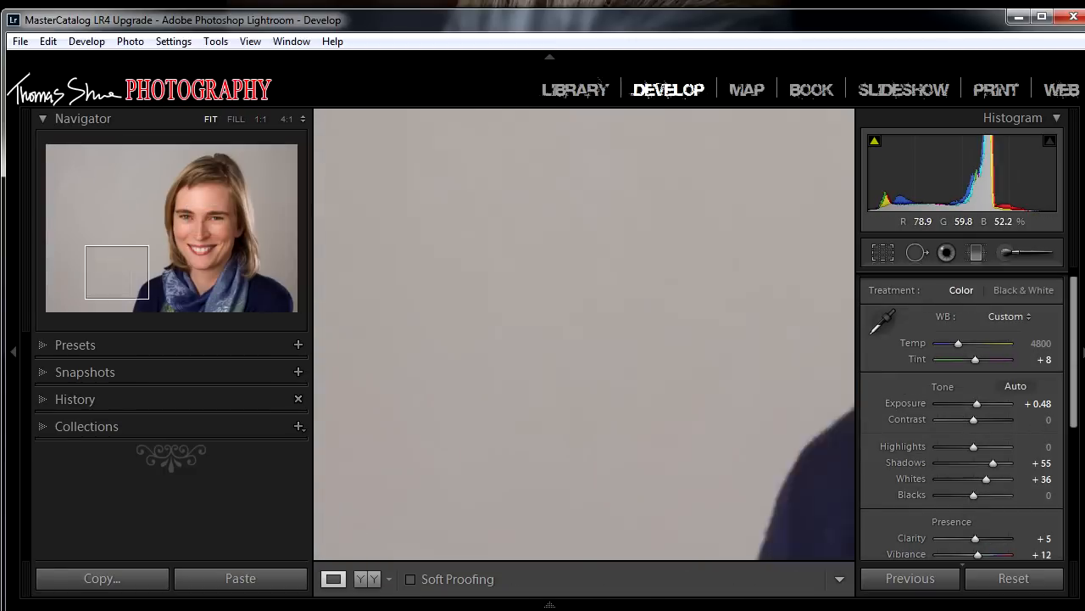
click(645, 334)
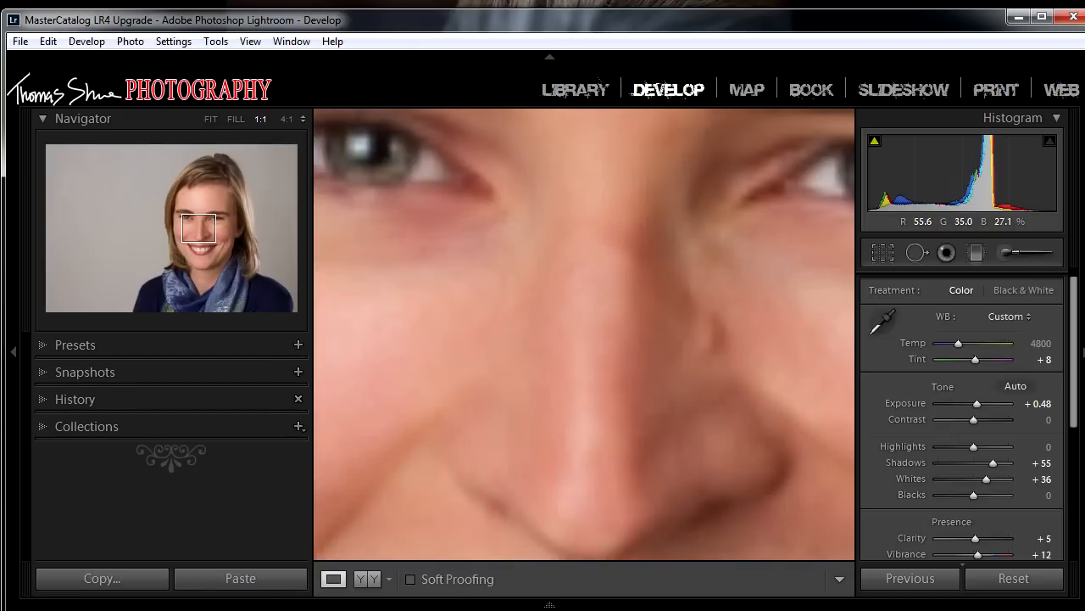
click(662, 326)
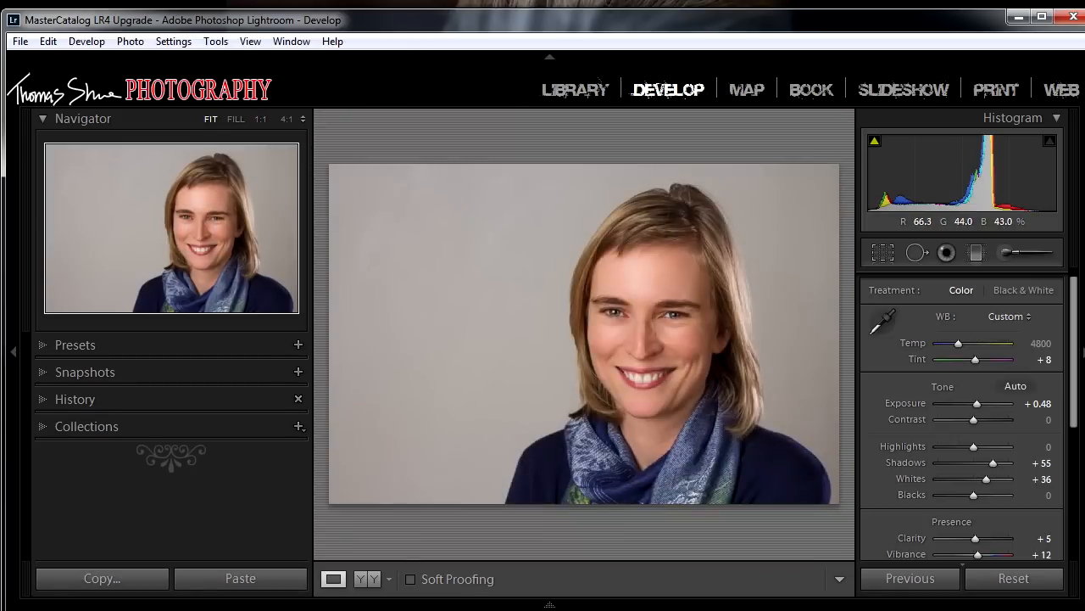
click(642, 348)
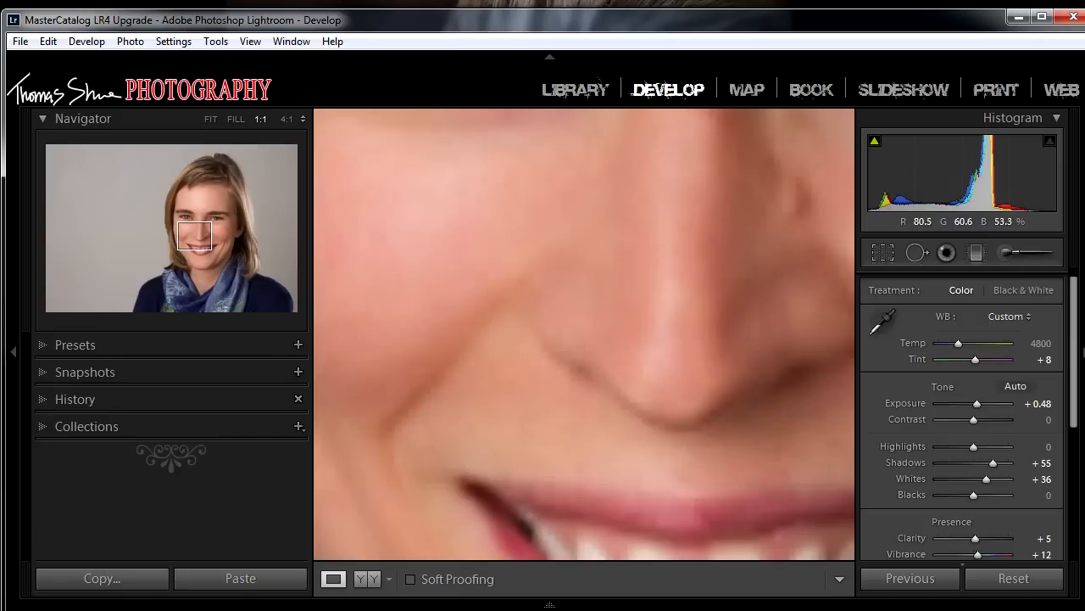
drag(657, 212, 709, 382)
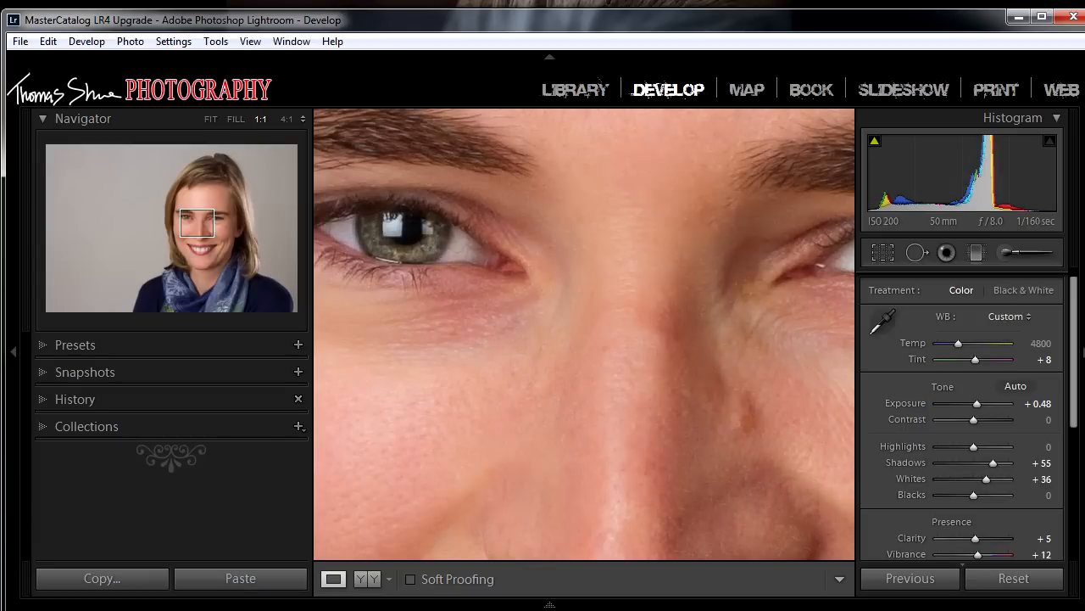
Reactivate the Adjustment Brush and compare the eye area at 1:1 with the brush adjustments turned off and on.
scroll(962, 415, down, 2)
drag(1074, 363, 1074, 394)
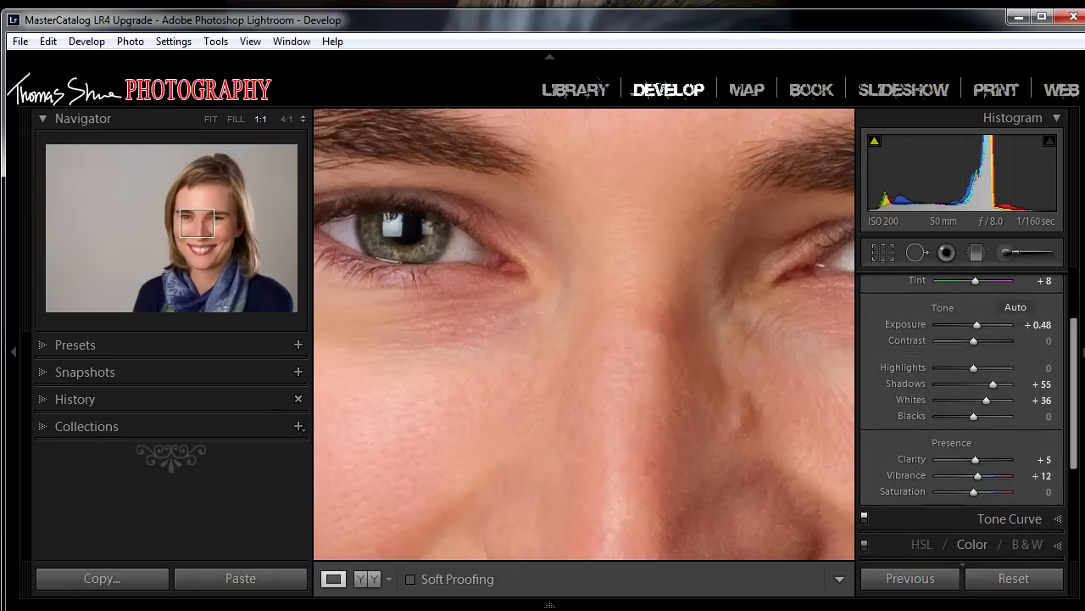
click(1009, 518)
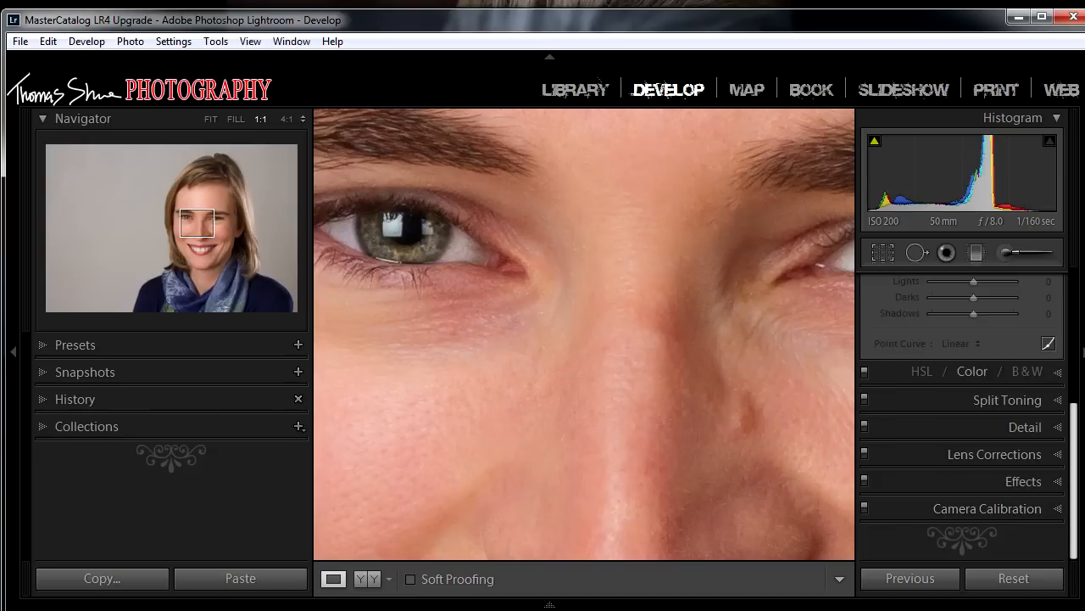
scroll(962, 416, up, 6)
key(k)
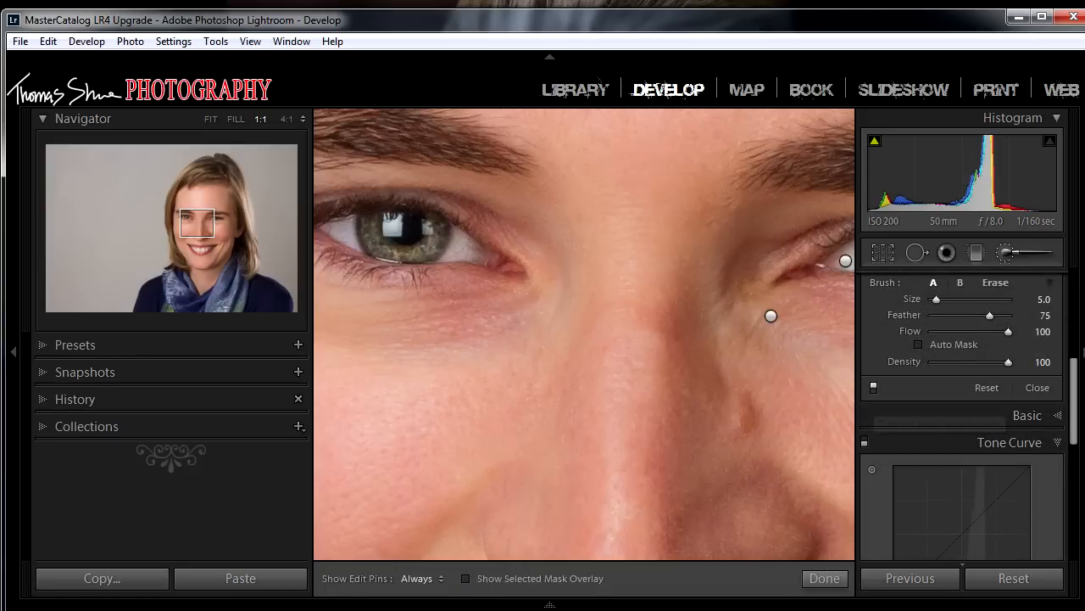
click(873, 387)
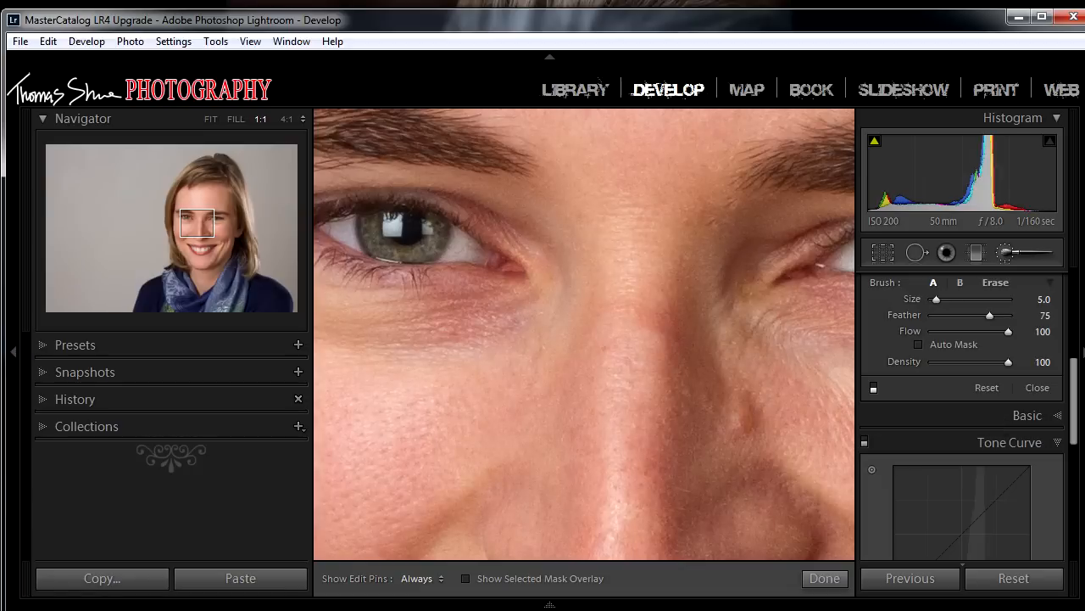
click(874, 387)
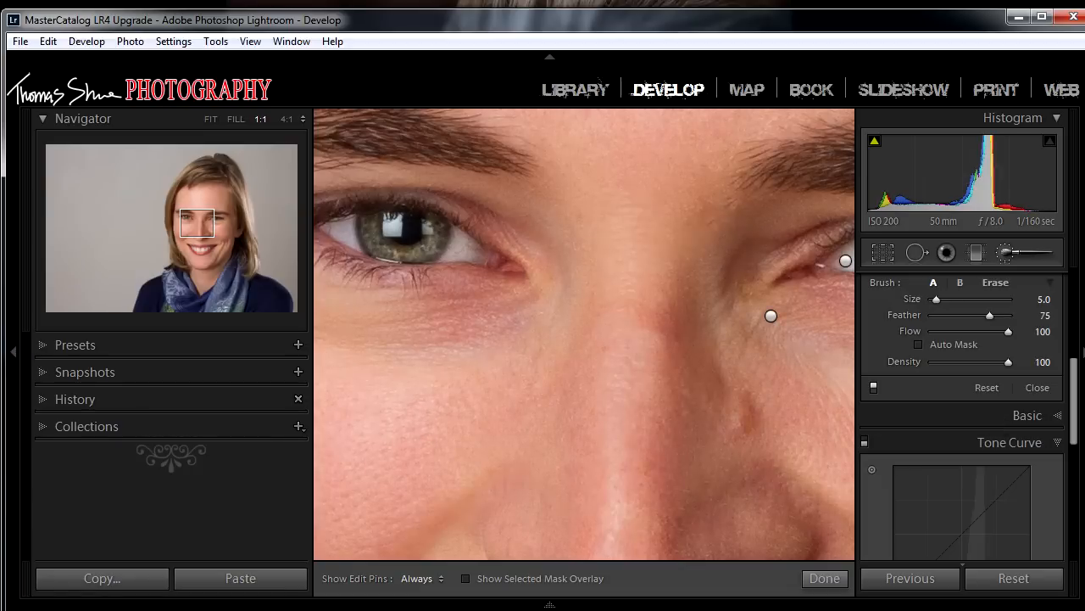
click(874, 387)
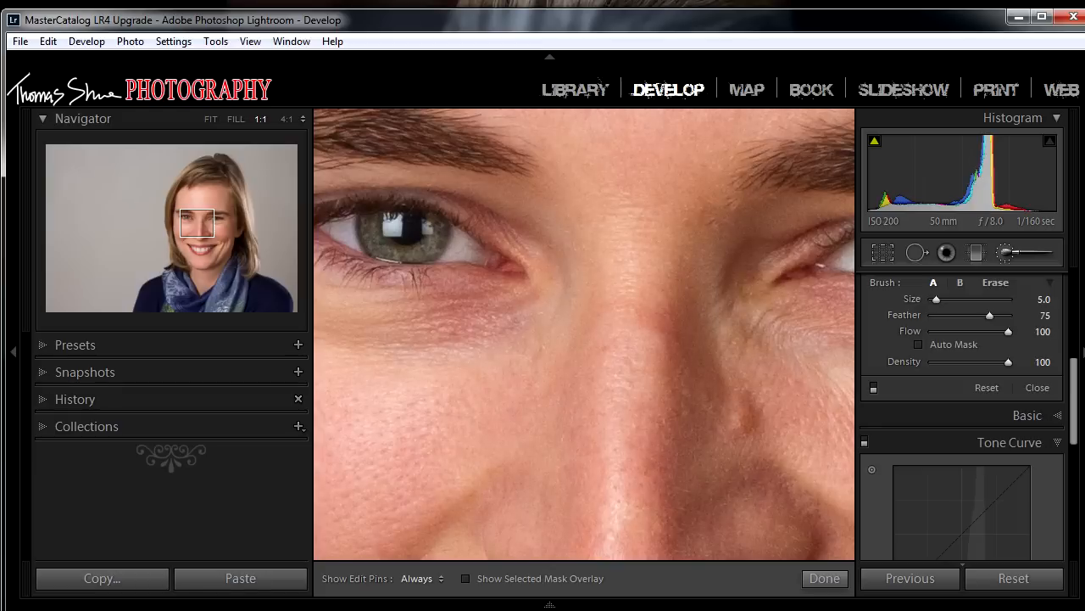
View the face at Fill, 1:3 and 1:2 zoom without brush adjustments, and turn them back on at 1:2 to compare.
click(236, 119)
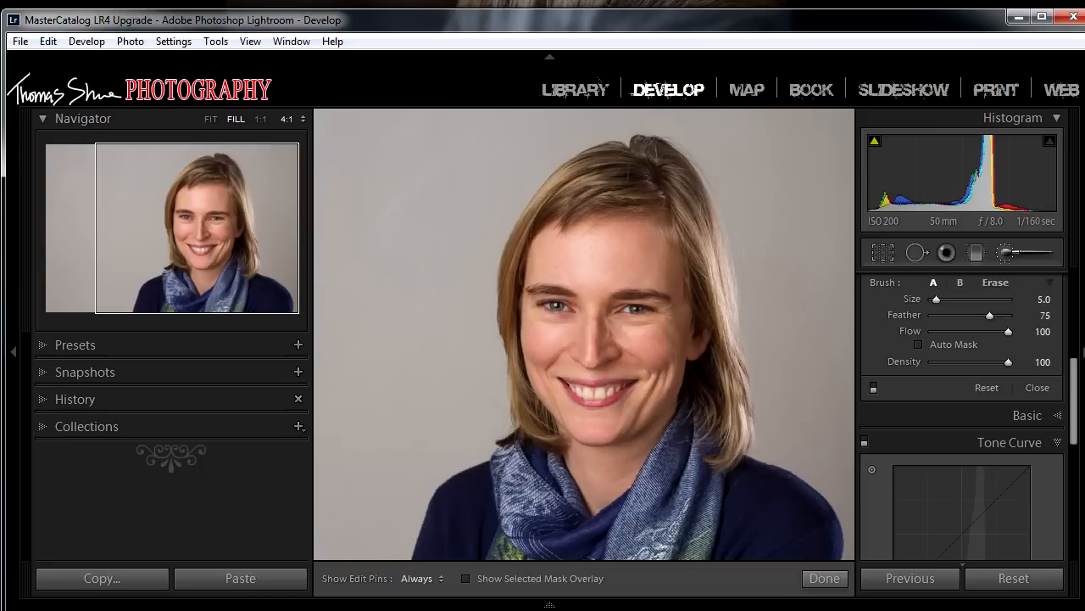
click(301, 118)
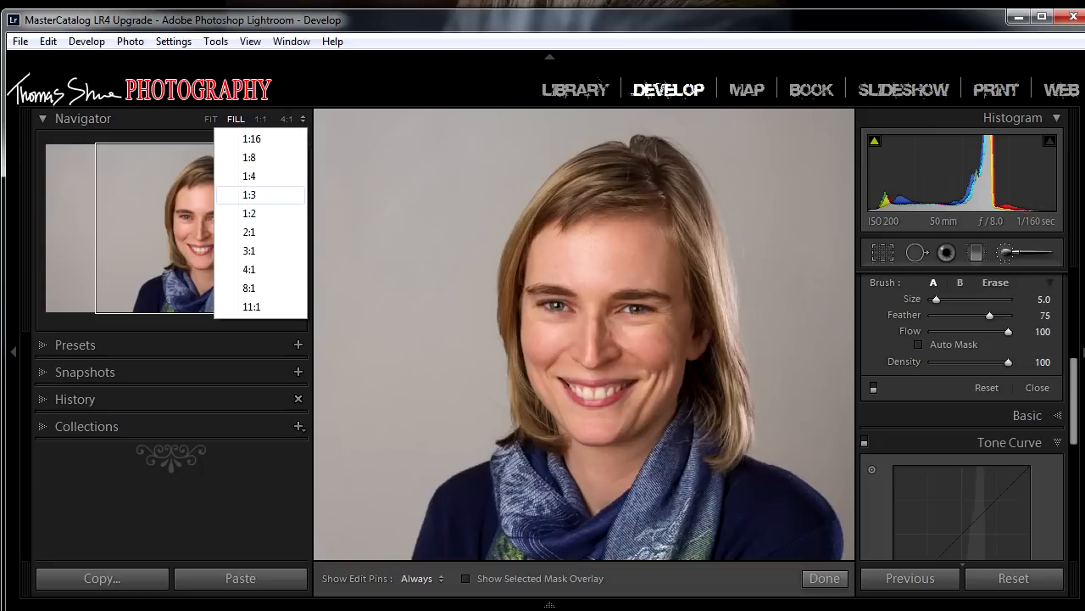
click(250, 195)
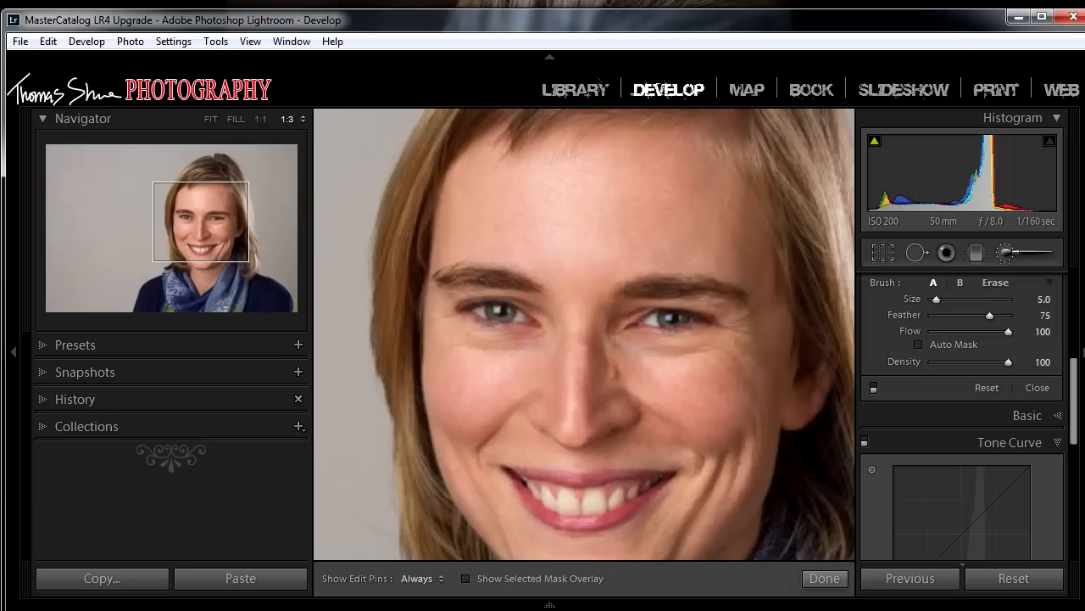
click(302, 118)
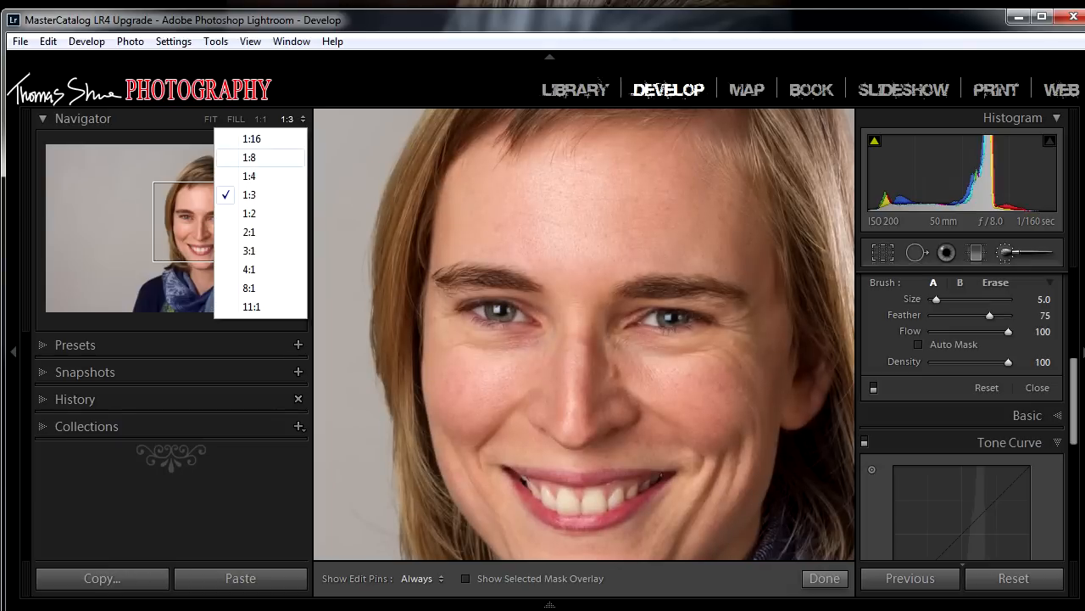
click(249, 213)
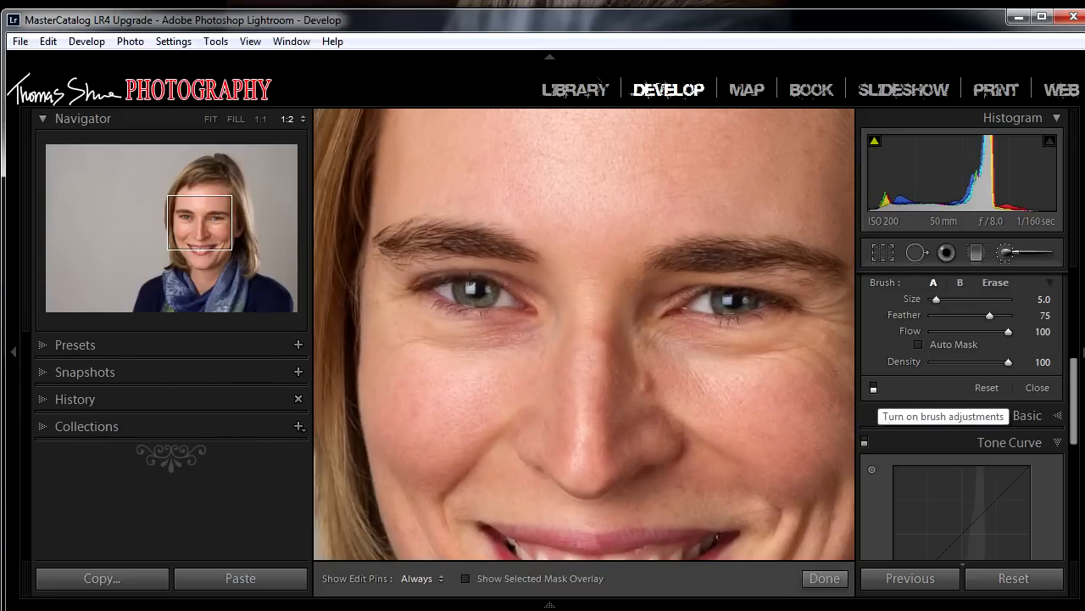
click(874, 387)
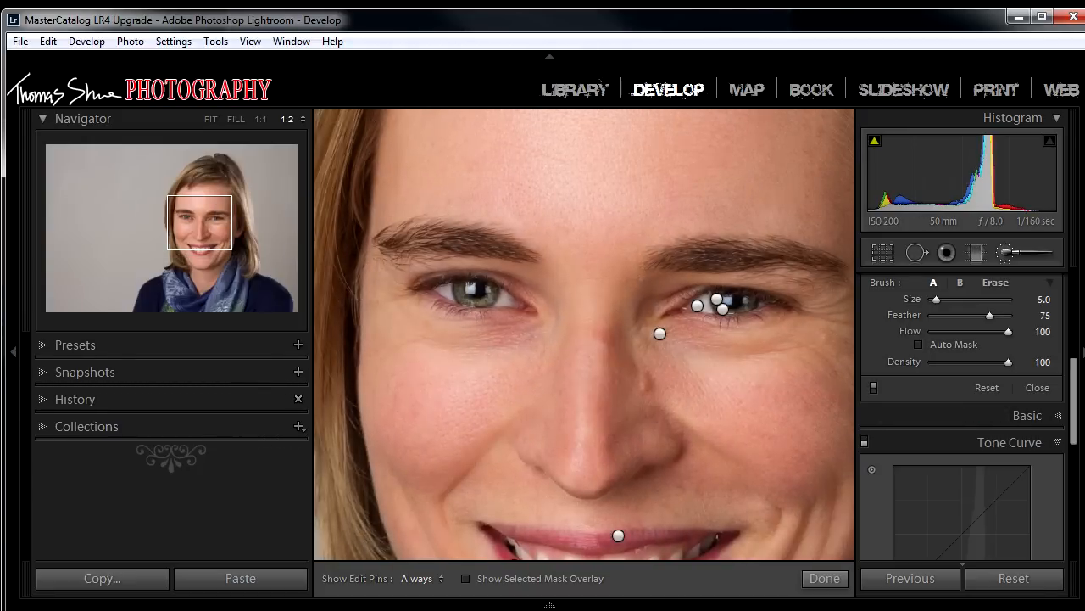
Close the Adjustment Brush and review the retouched face in Fill view and at 1:2 zoom.
click(1006, 251)
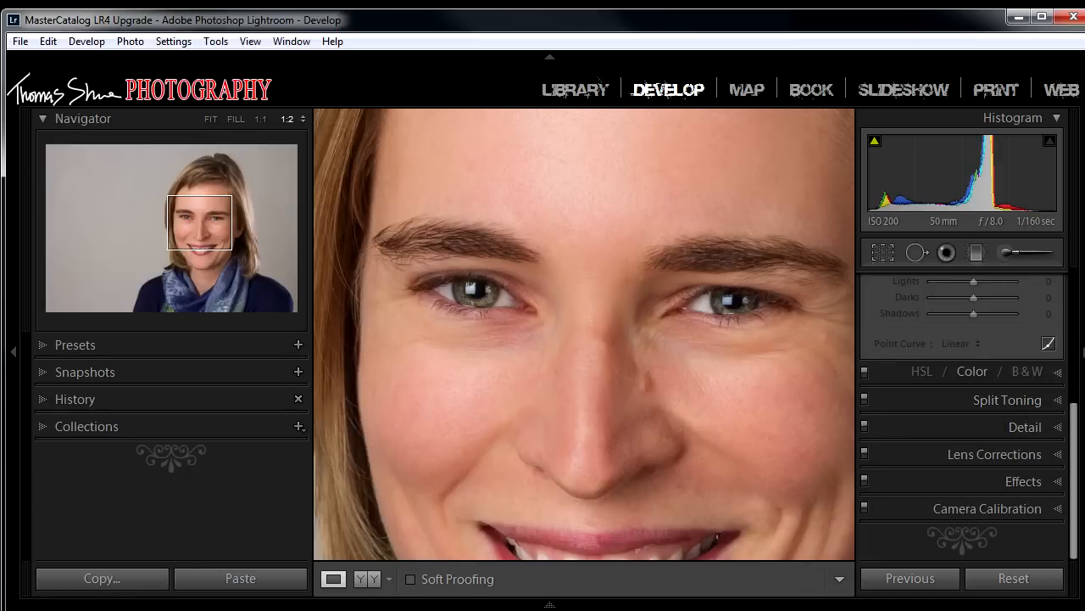
scroll(963, 415, up, 3)
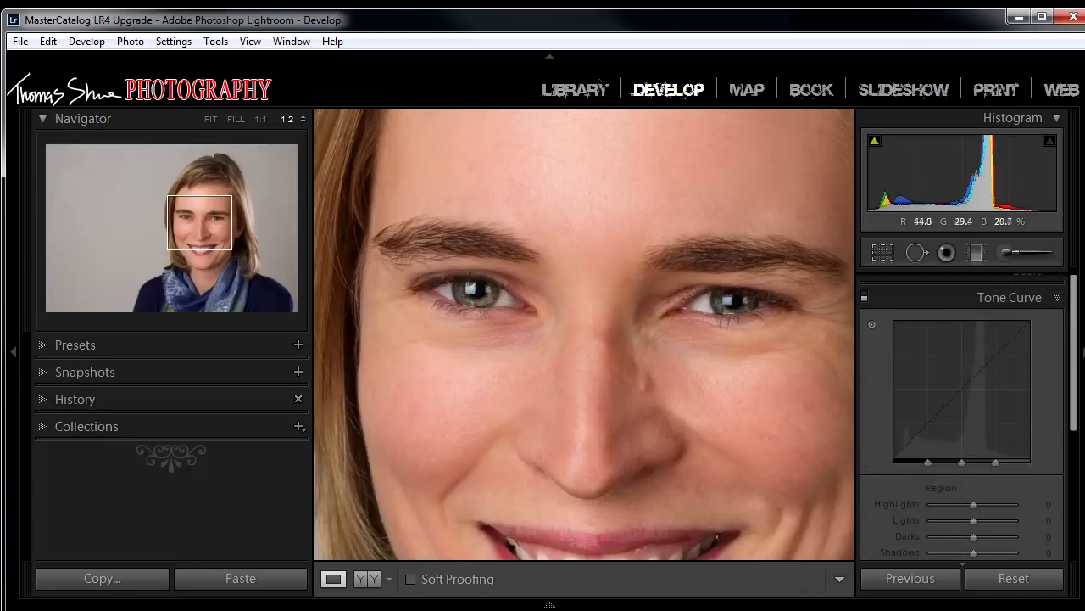
click(739, 263)
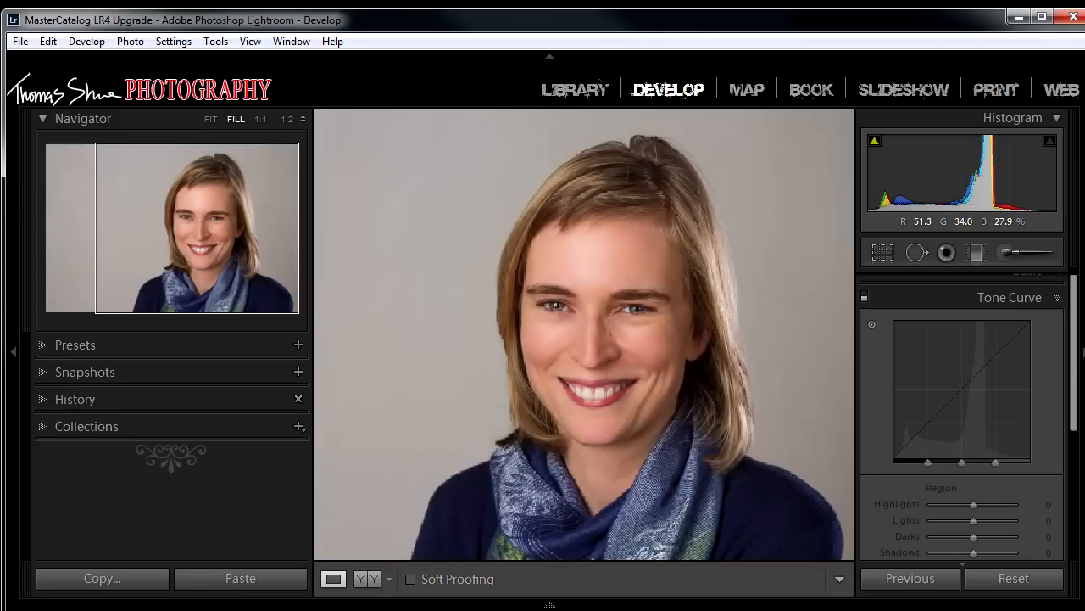
click(547, 353)
drag(547, 353, 453, 439)
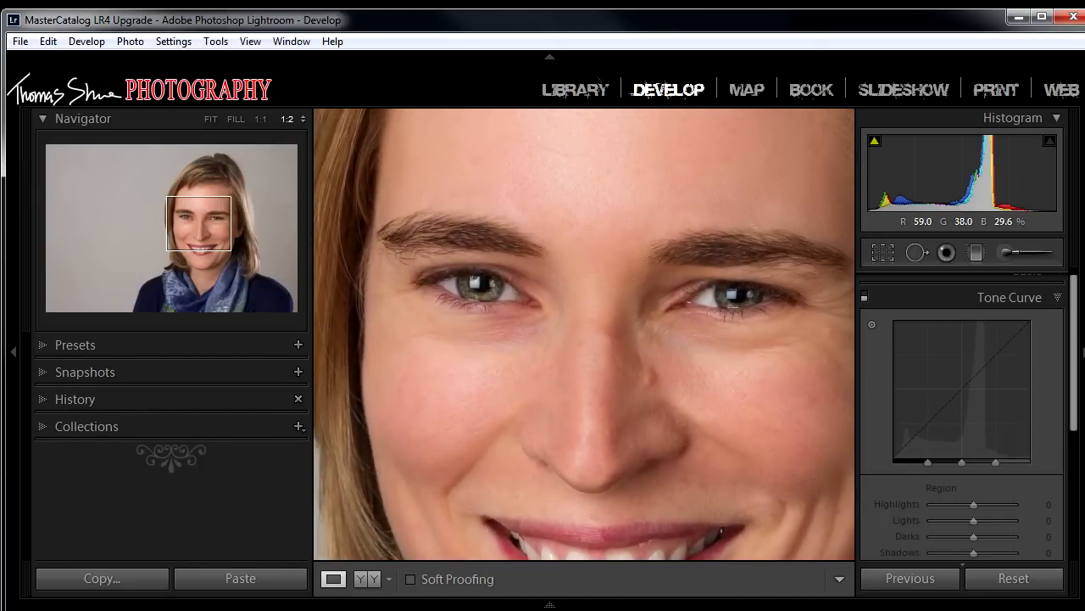
click(538, 424)
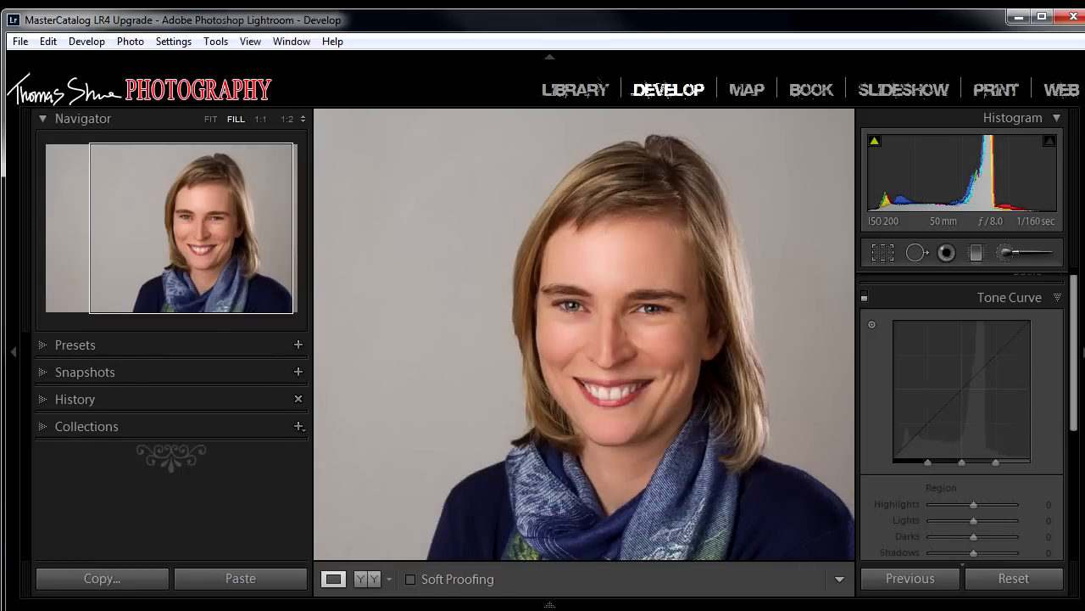
Set up a new Adjustment Brush mask with the 1 TSP Hair Builder Brush preset.
key(t)
key(k)
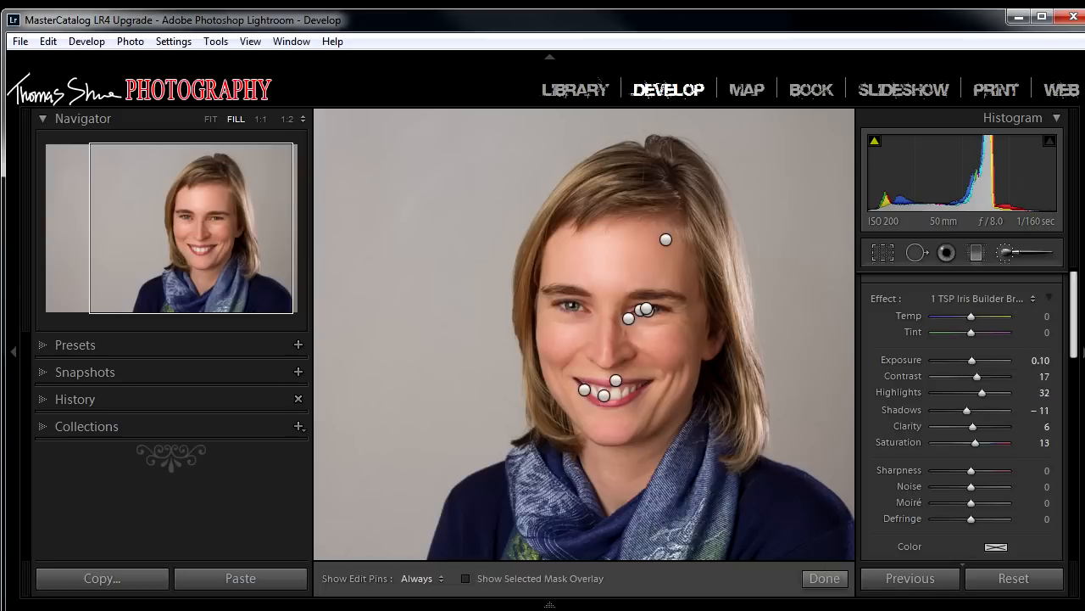
scroll(1052, 332, up, 1)
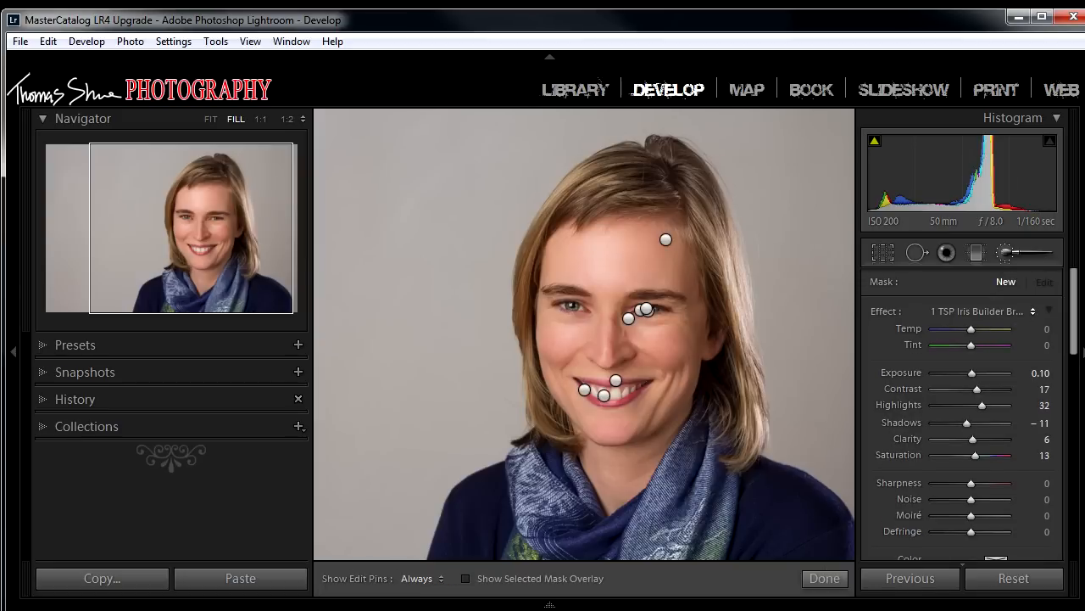
click(980, 310)
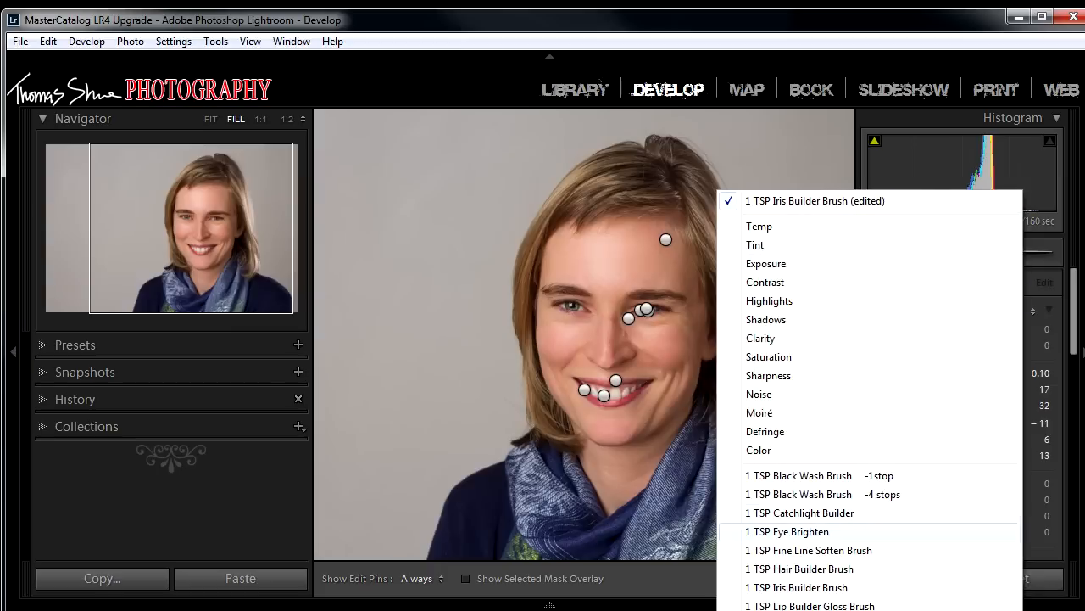
click(799, 568)
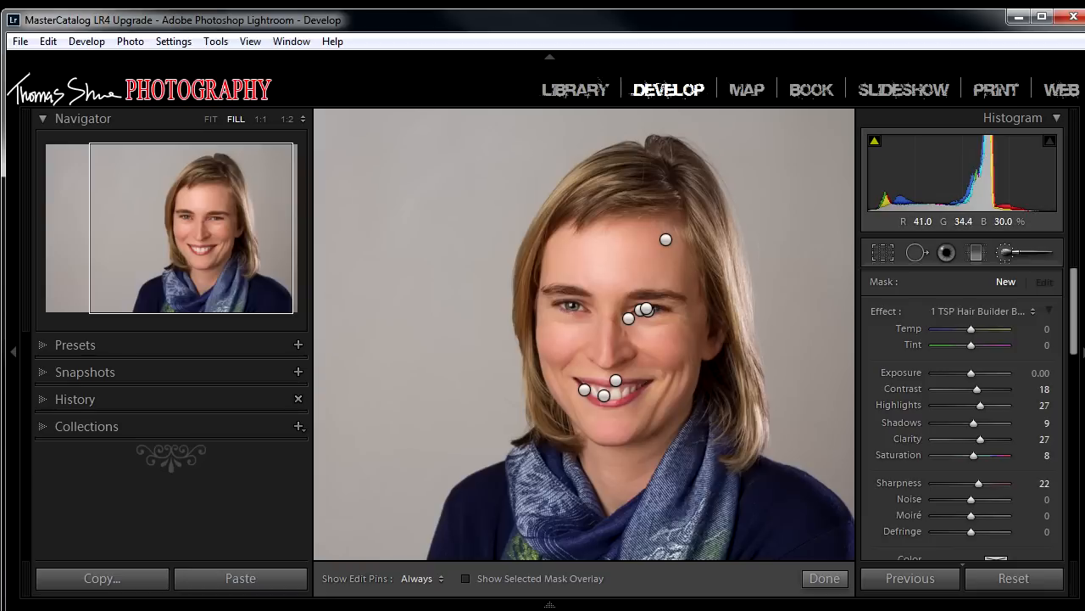
With edit pins hidden, paint the hair mask over the crown and down the hair at the image's left, and show the pins and mask overlay.
key(h)
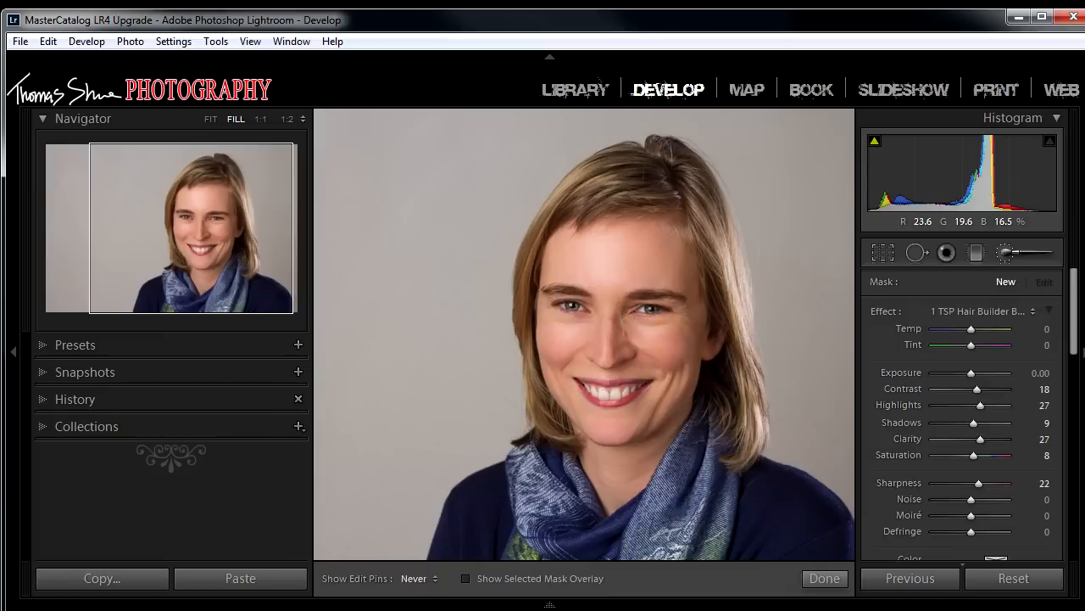
click(663, 153)
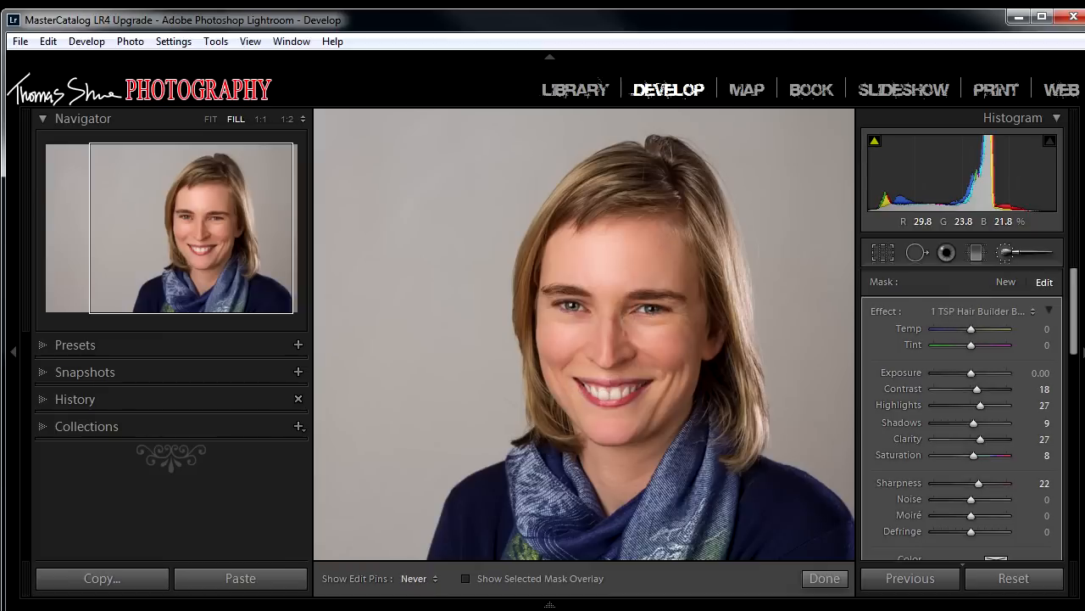
key(h)
key(h)
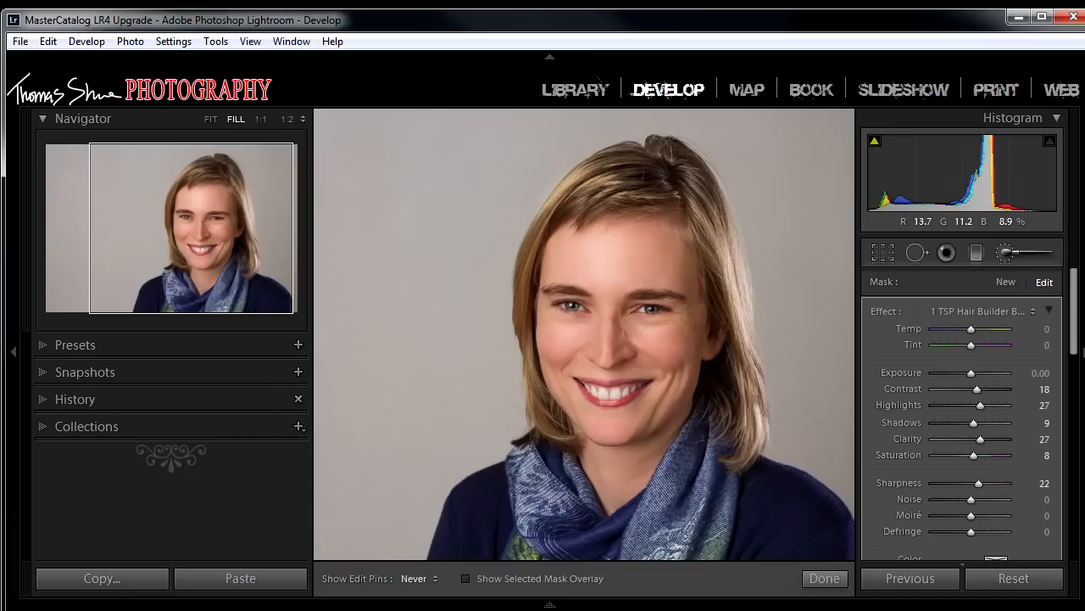
drag(523, 326, 556, 428)
key(h)
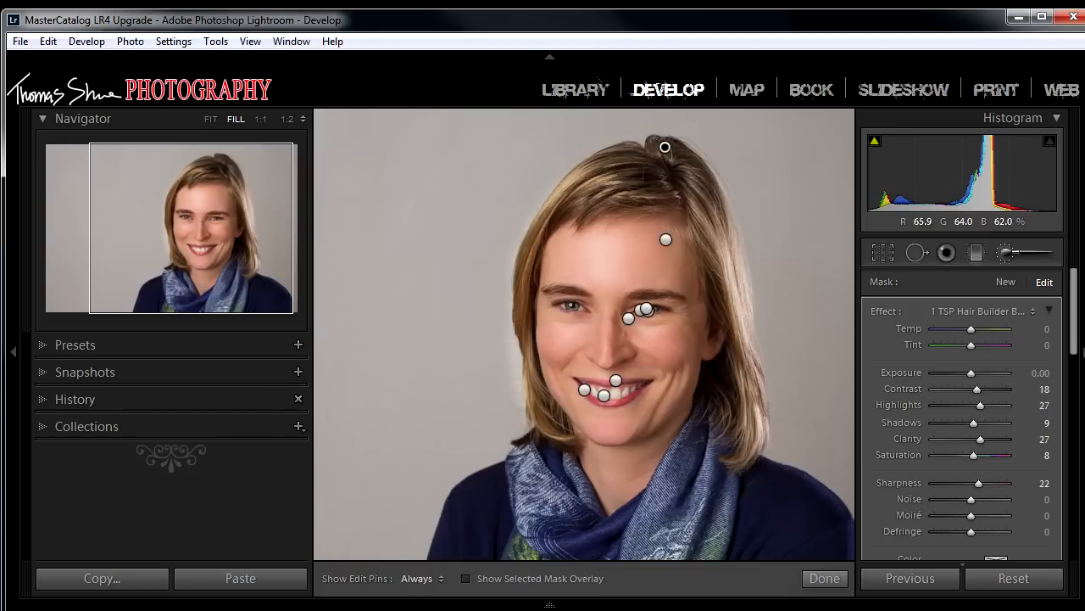
key(o)
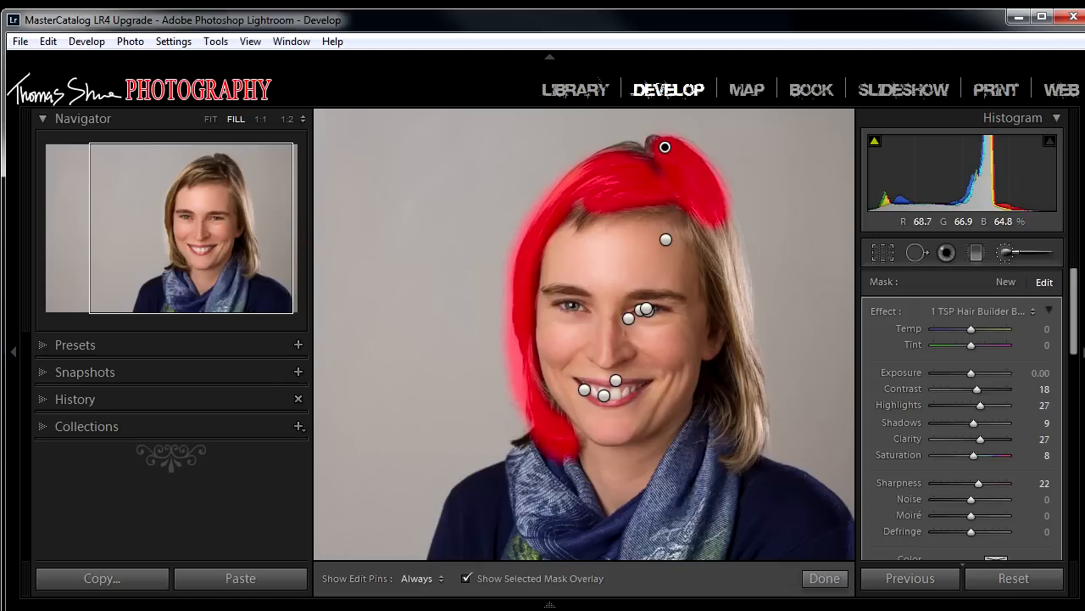
With edit pins hidden, erase the hair mask's spill onto the background along the hair at the image's left.
key(alt)
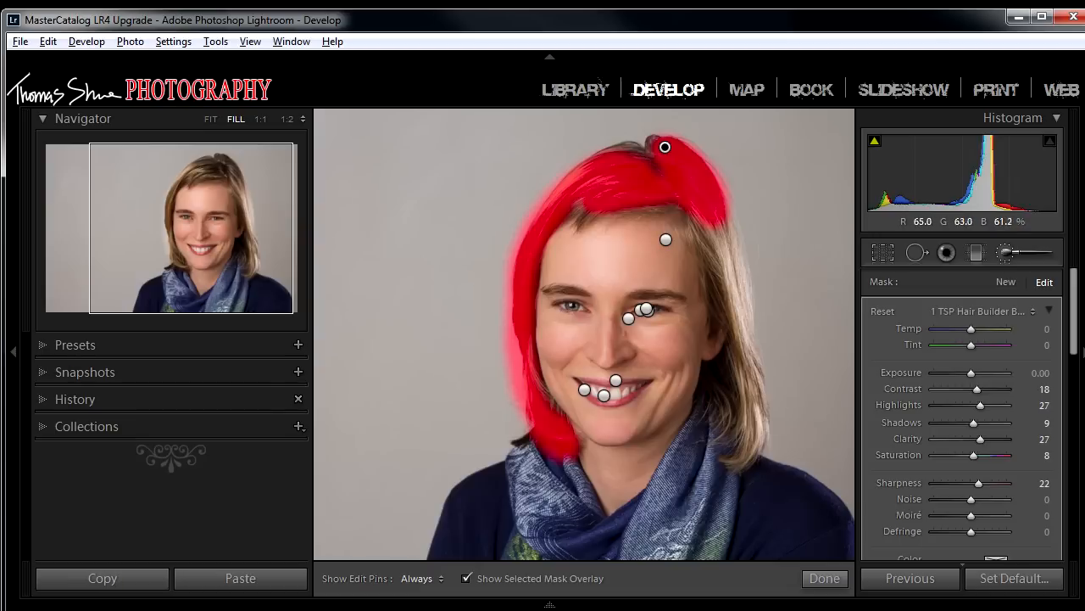
key(h)
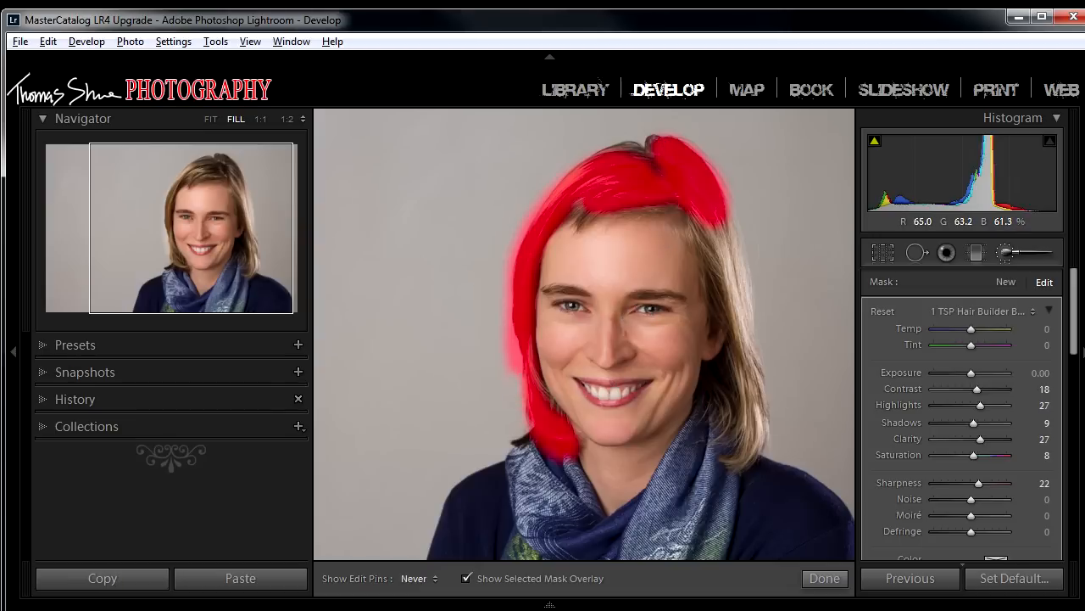
mouse_move(509, 344)
mouse_down()
mouse_move(509, 265)
mouse_move(536, 204)
mouse_up()
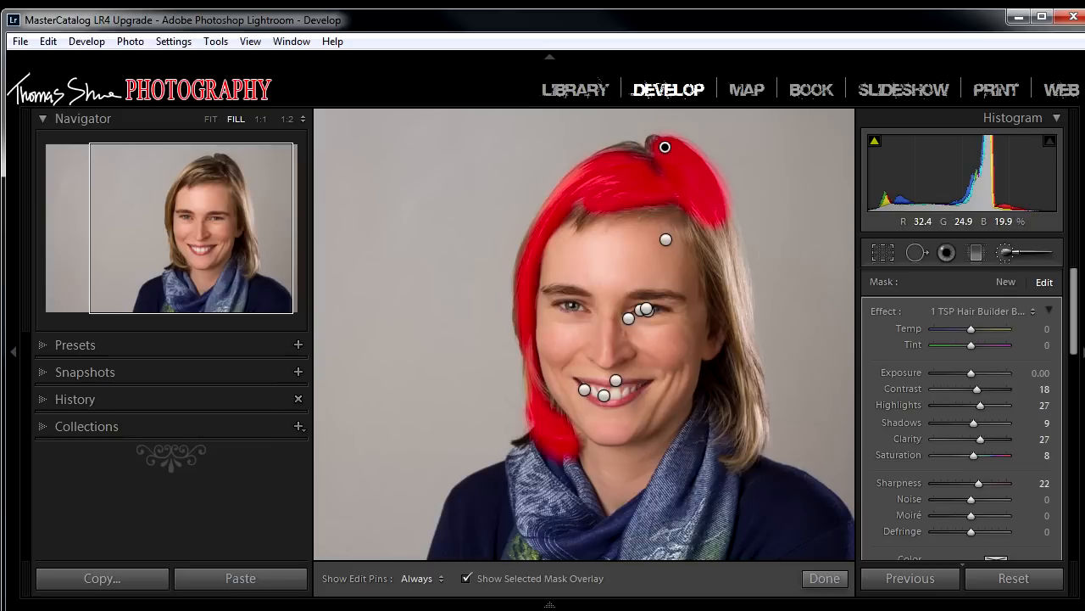
Paint the hair mask down the hair beside the face at the image's right and hide the mask overlay.
key(h)
drag(700, 228, 747, 393)
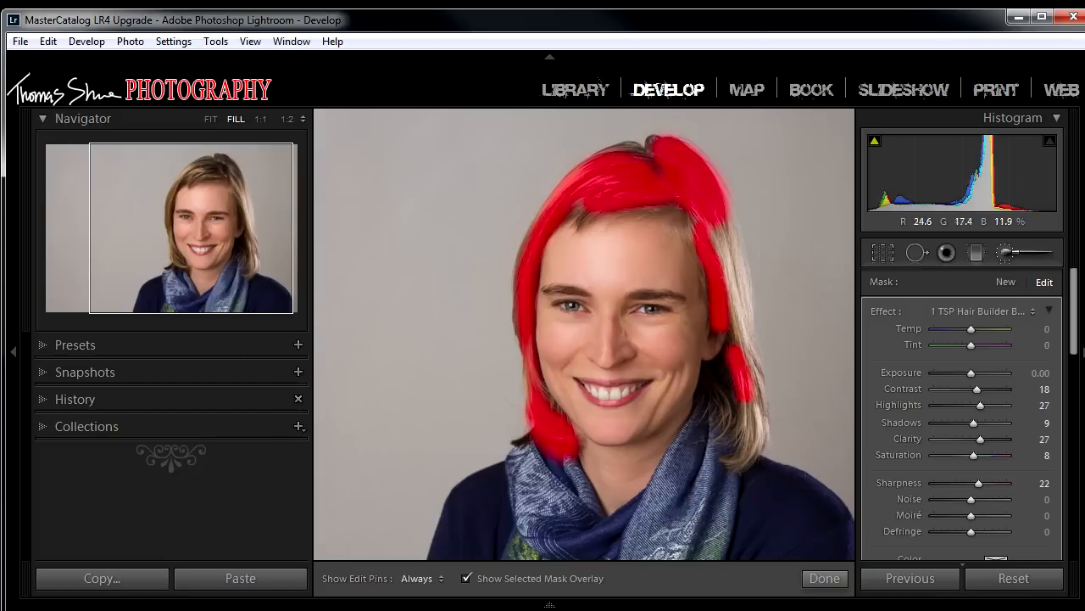
key(o)
key(h)
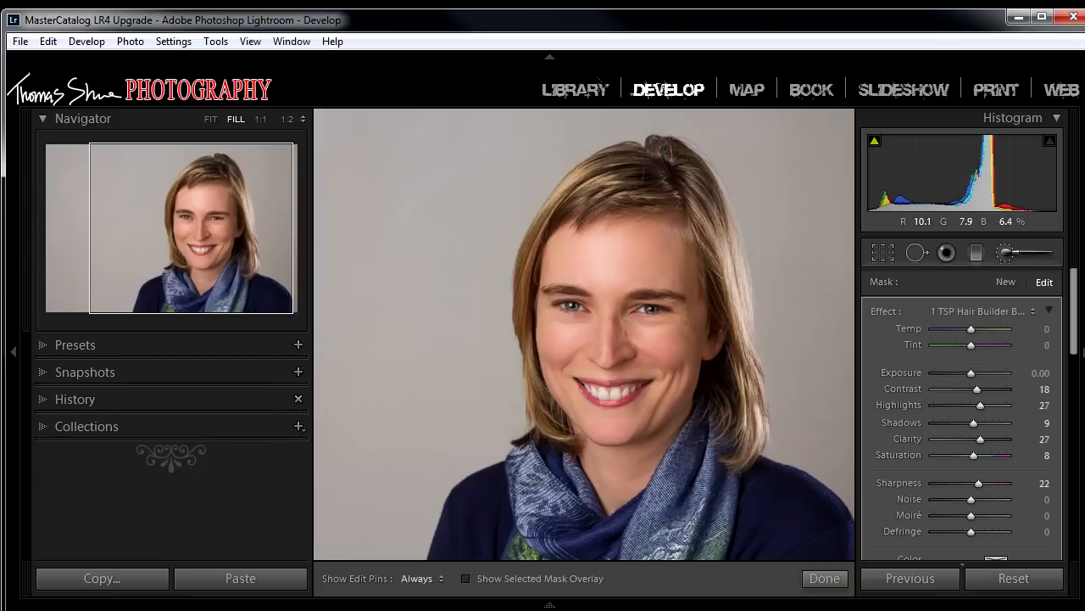
At 1:4 zoom with edit pins hidden, paint the hair mask over the hair ends beside the scarf at the image's right.
key(h)
key(h)
click(182, 230)
drag(181, 230, 245, 227)
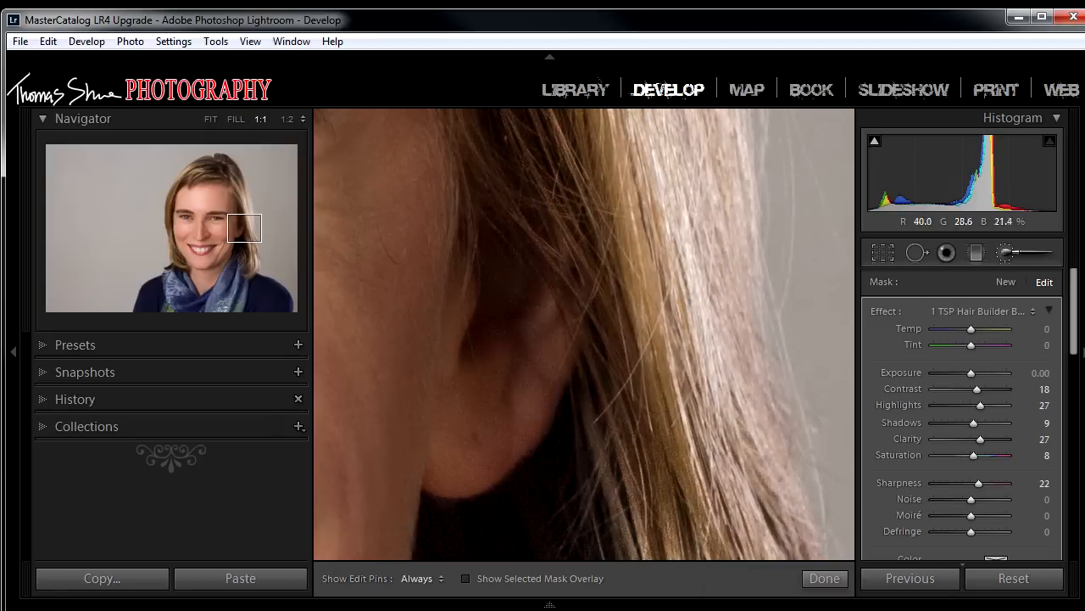
click(303, 118)
click(249, 175)
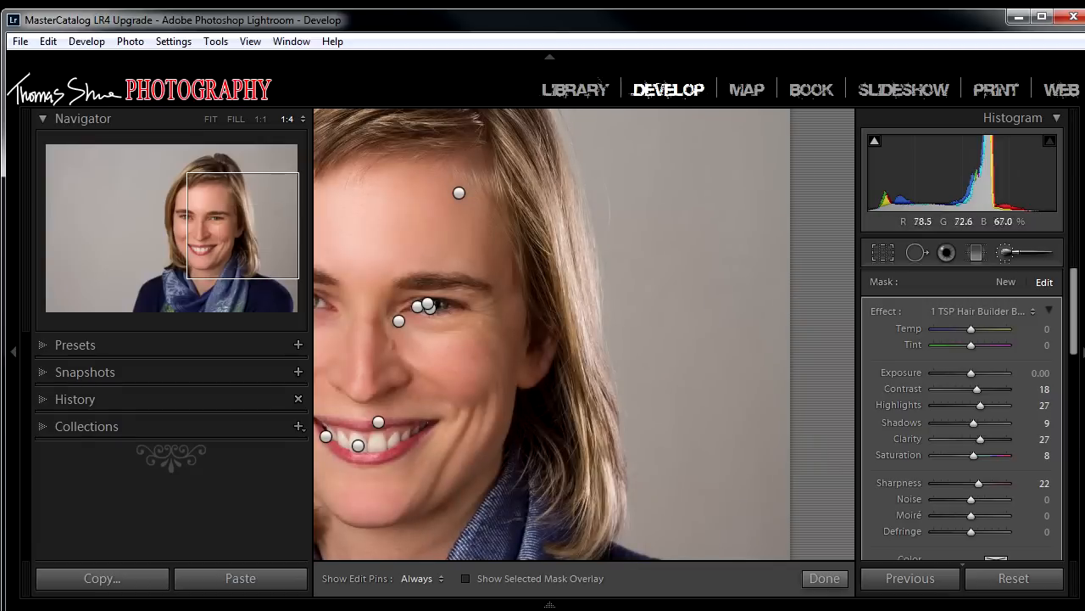
key(h)
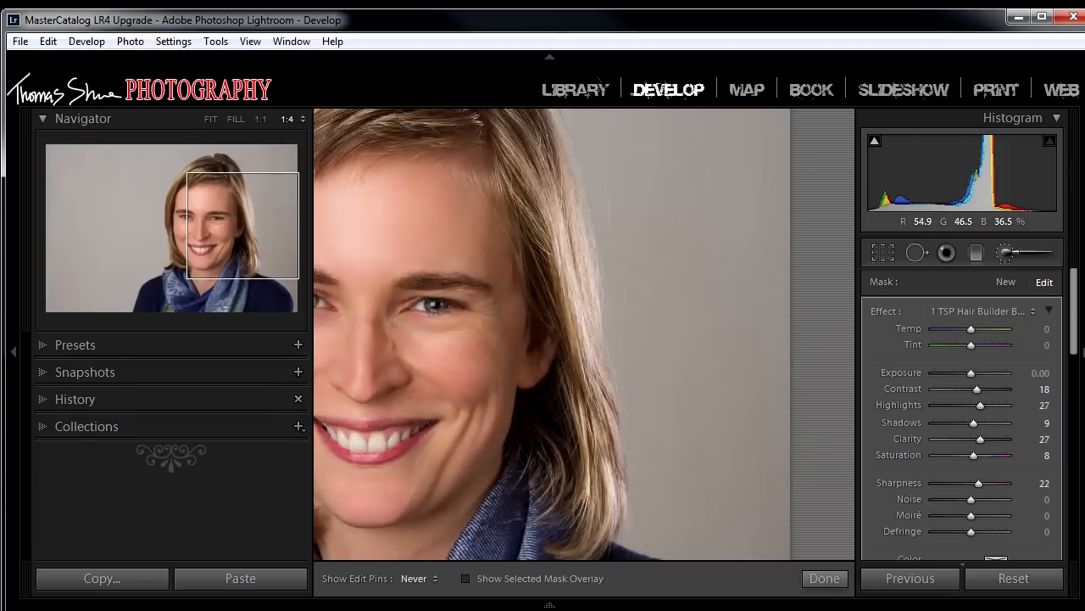
drag(580, 517, 585, 547)
drag(606, 462, 614, 531)
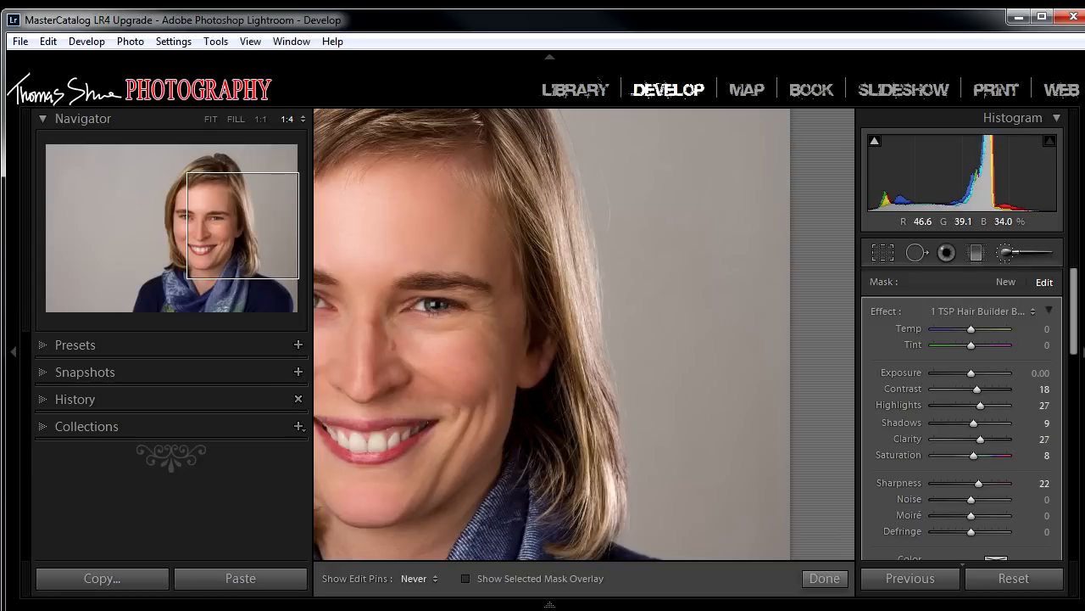
Show the mask overlay and erase the mask along the outer edge of the lower hair at the image's right.
key(h)
key(x)
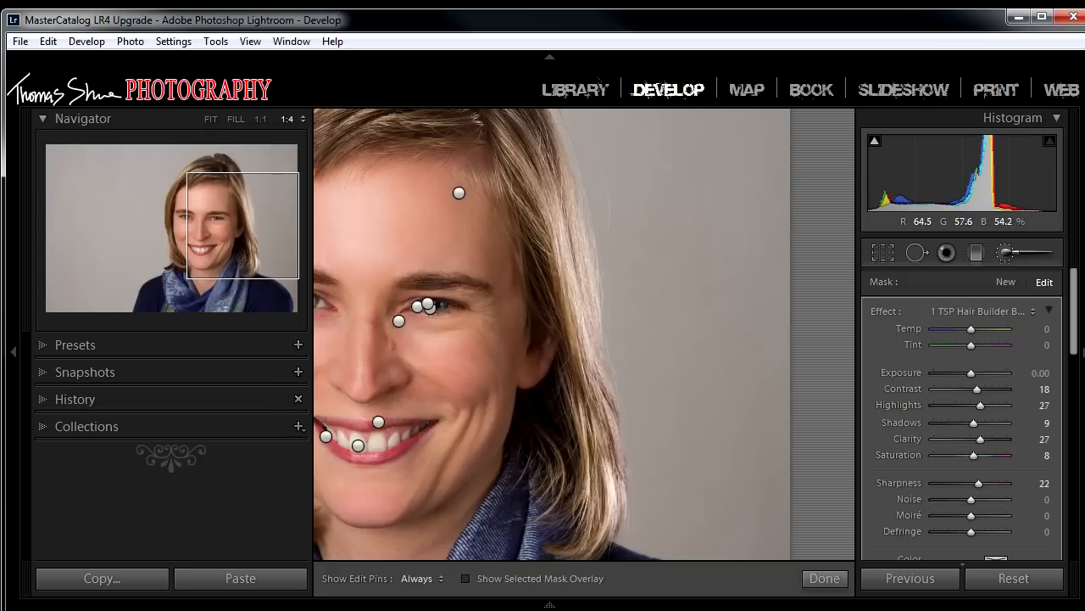
key(o)
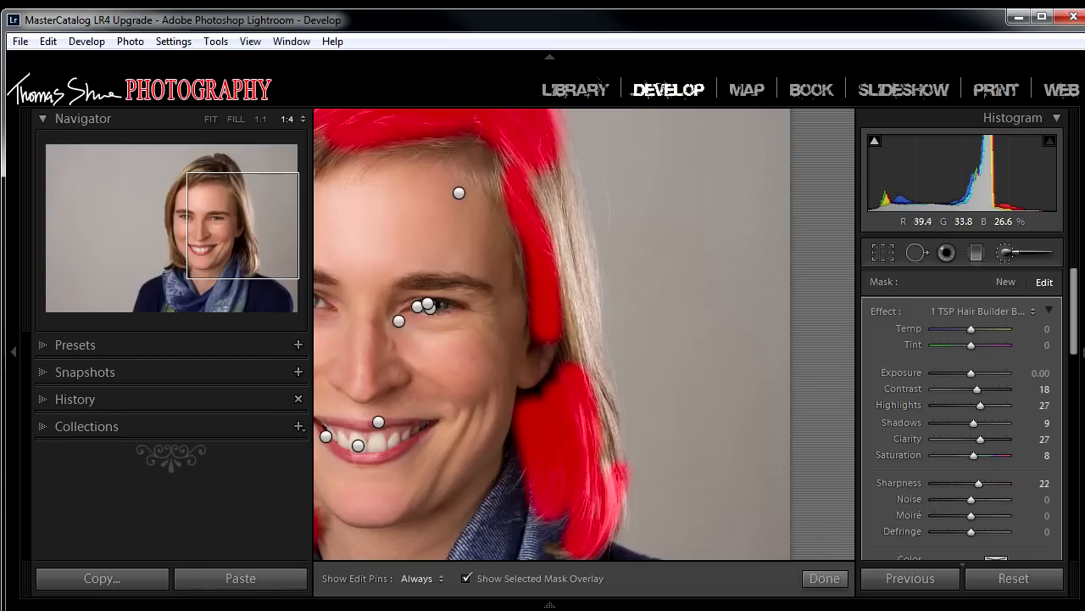
key(p)
drag(630, 461, 625, 502)
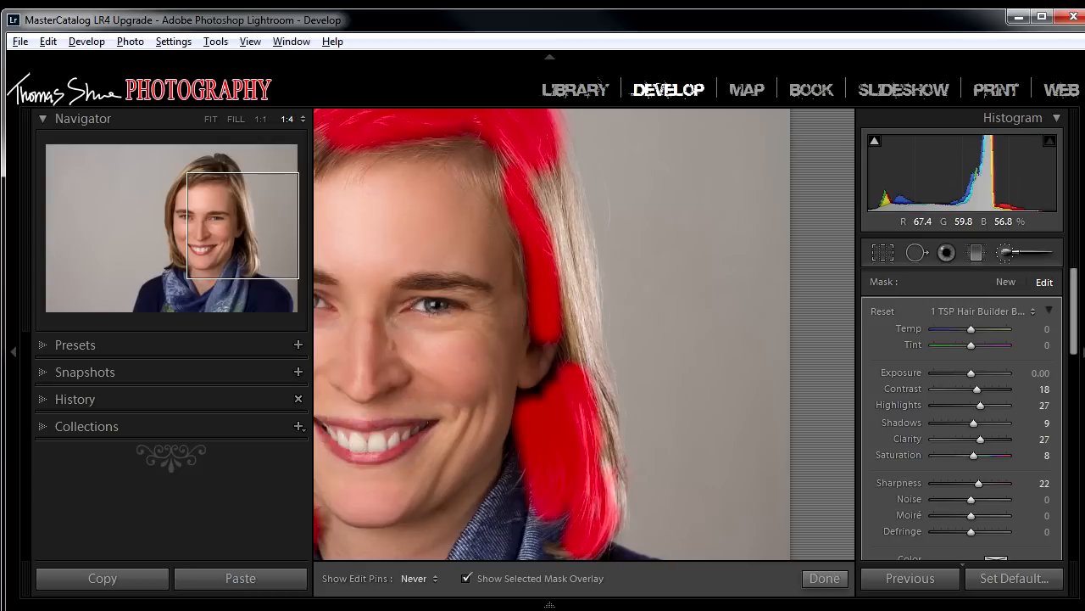
mouse_move(615, 445)
mouse_down()
mouse_move(605, 413)
mouse_move(613, 460)
mouse_move(601, 383)
mouse_up()
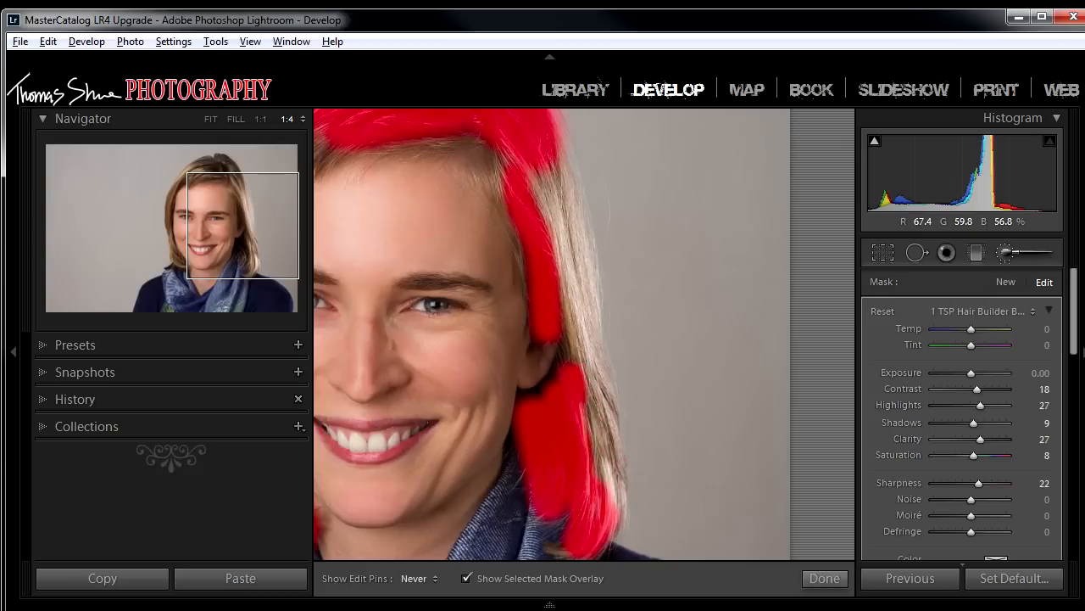
drag(611, 492, 612, 519)
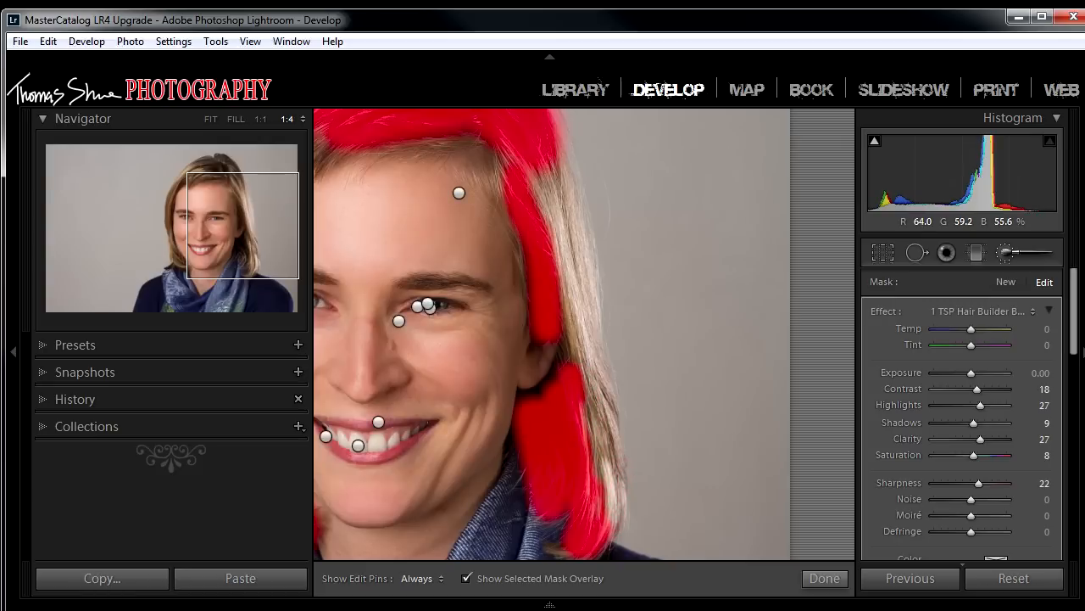
Hide the mask overlay, review the built-up hair from crown to ends at 1:4 zoom, and close the Adjustment Brush.
drag(570, 356, 620, 491)
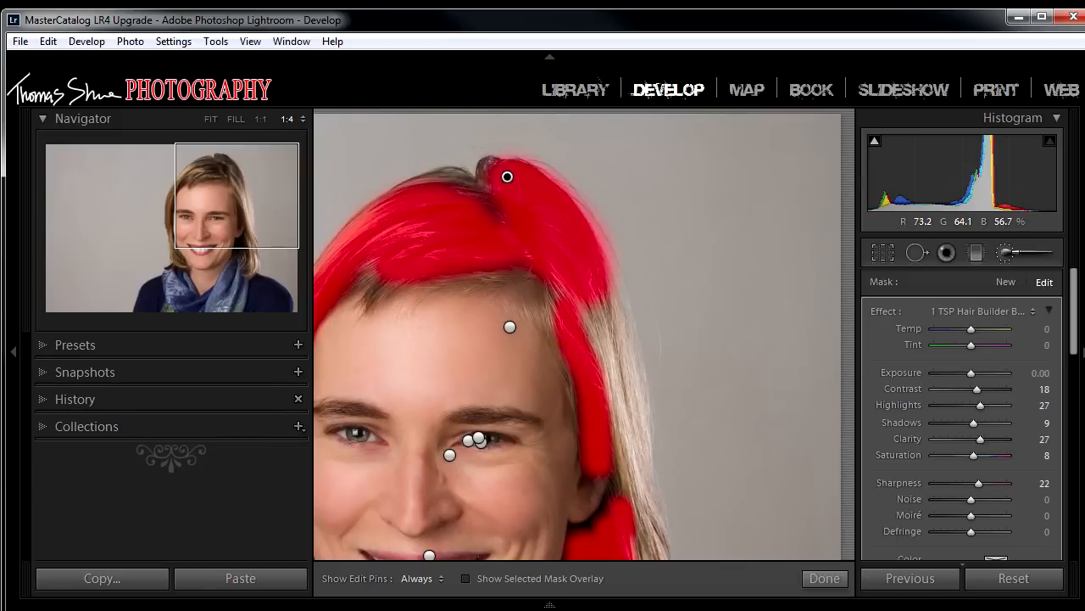
key(o)
key(h)
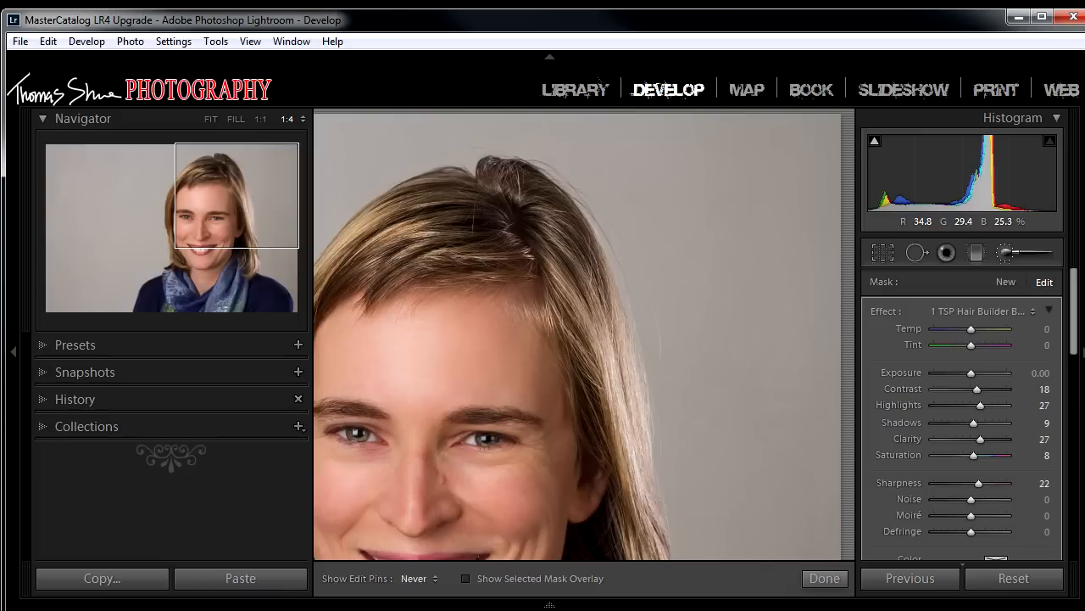
key(h)
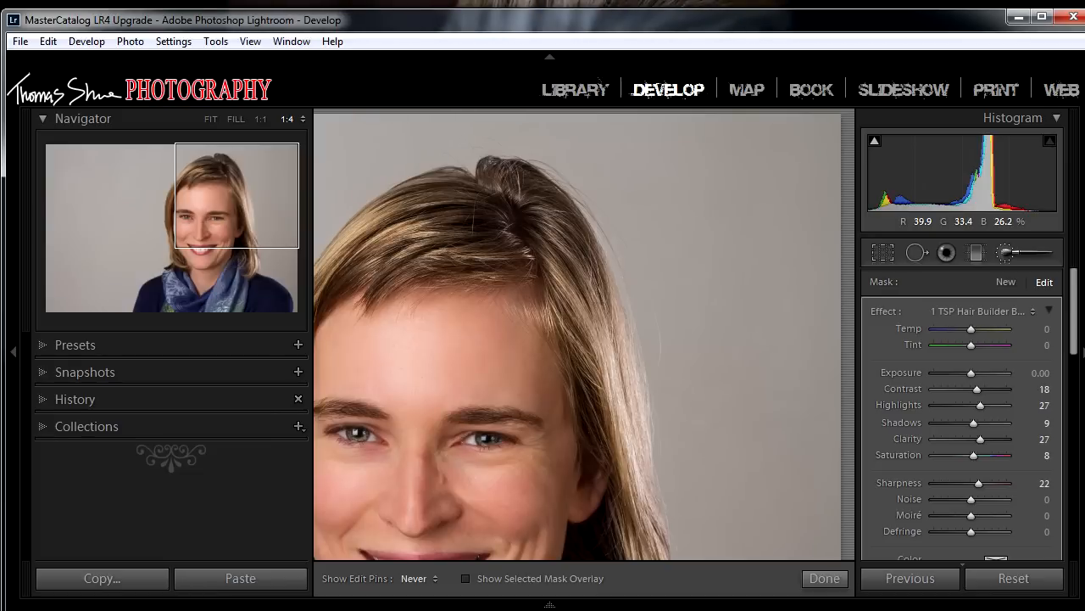
drag(526, 272, 625, 261)
key(h)
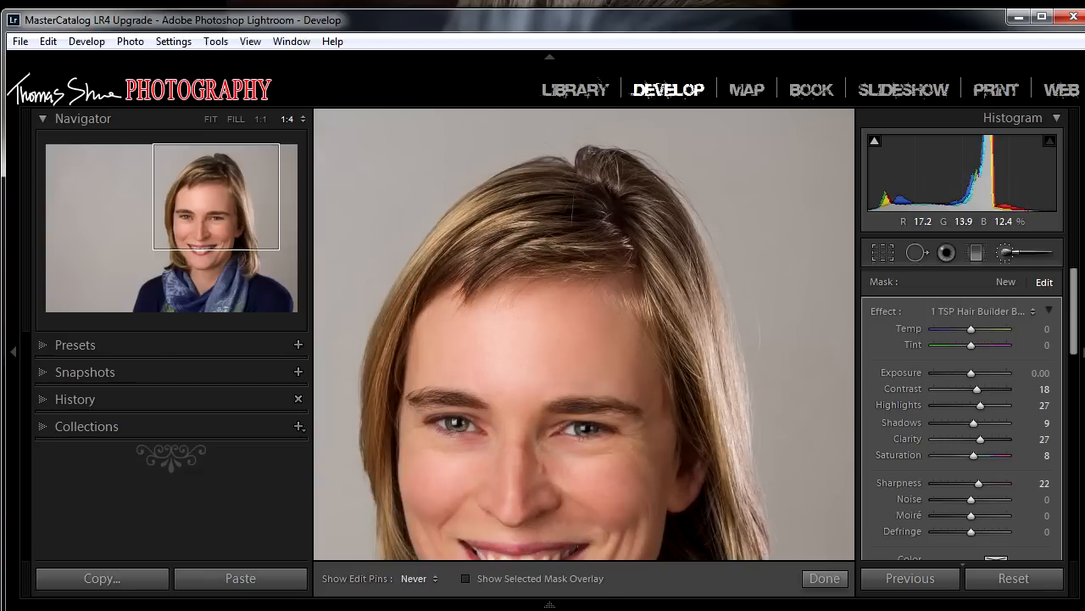
key(h)
drag(670, 543, 647, 435)
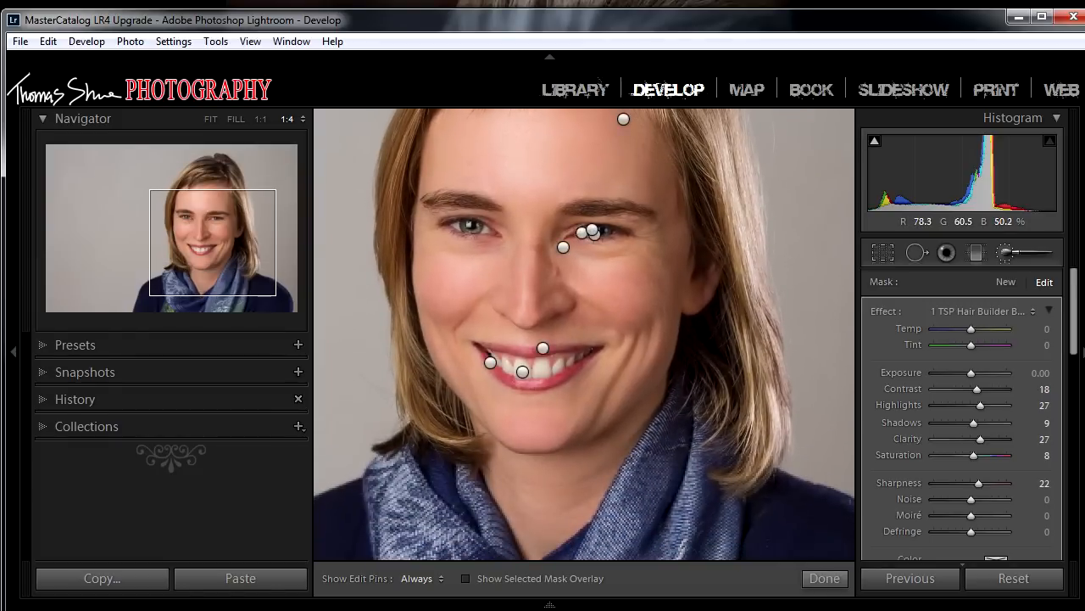
key(k)
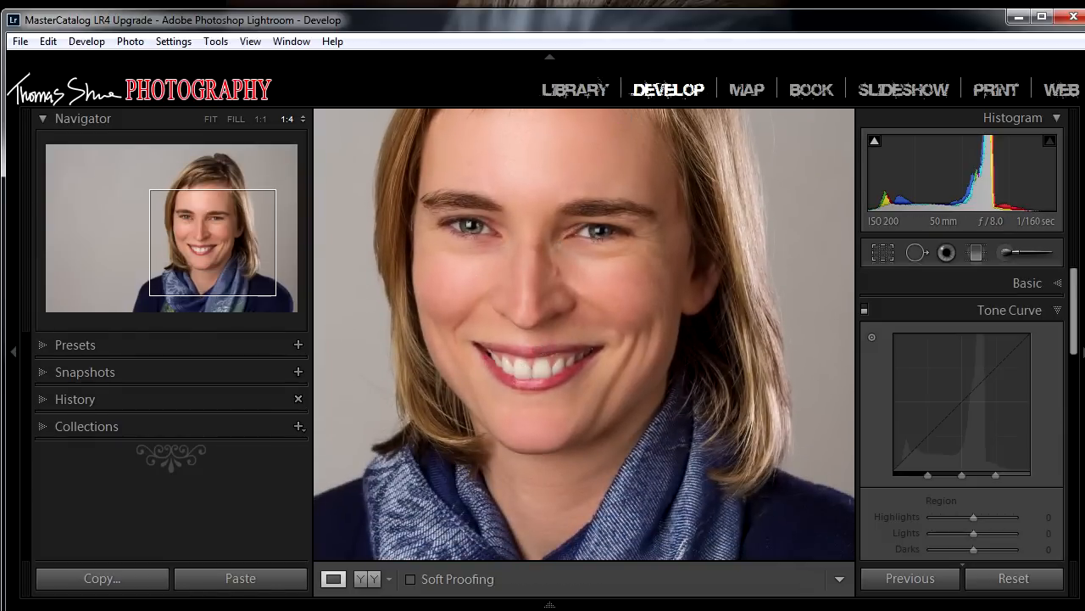
Examine the skin at 1:1 zoom around the mouth, eyes, forehead, cheeks and chin for uneven colour.
click(260, 120)
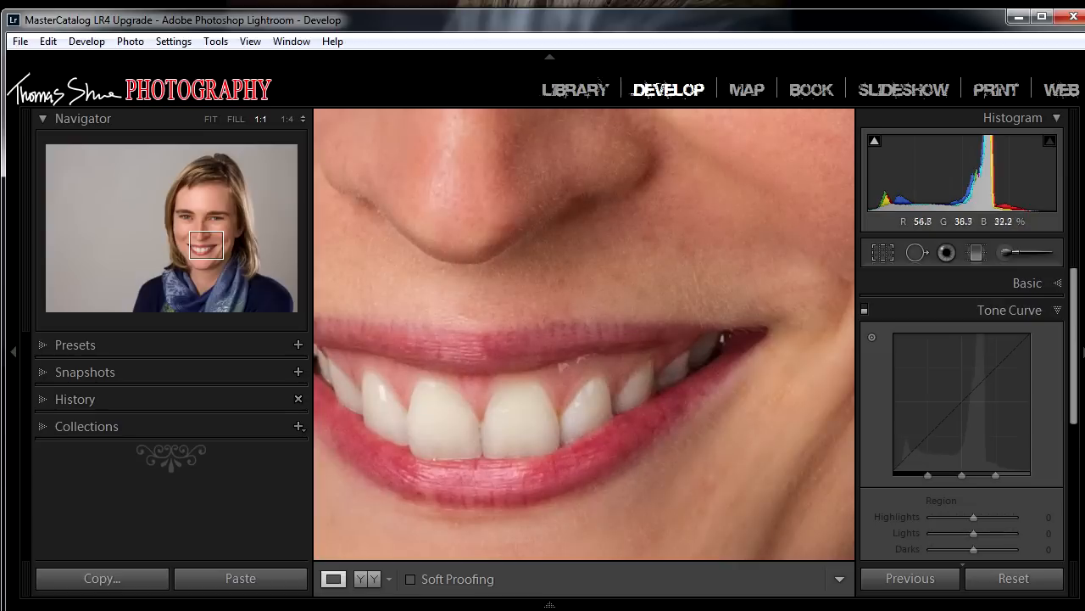
key(ctrl+minus)
click(609, 391)
drag(607, 207, 638, 414)
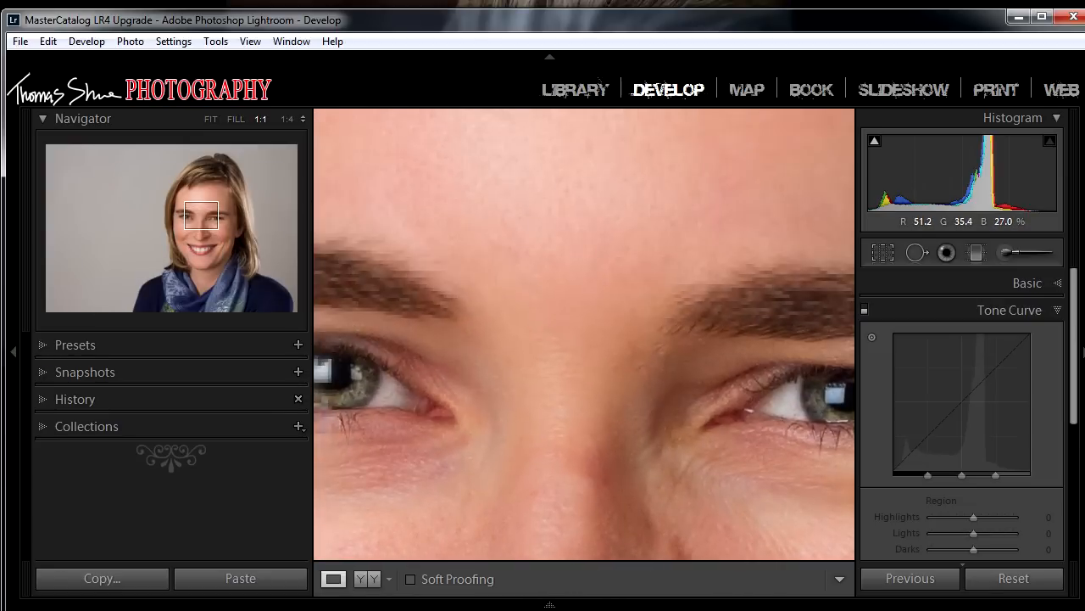
drag(687, 297, 792, 531)
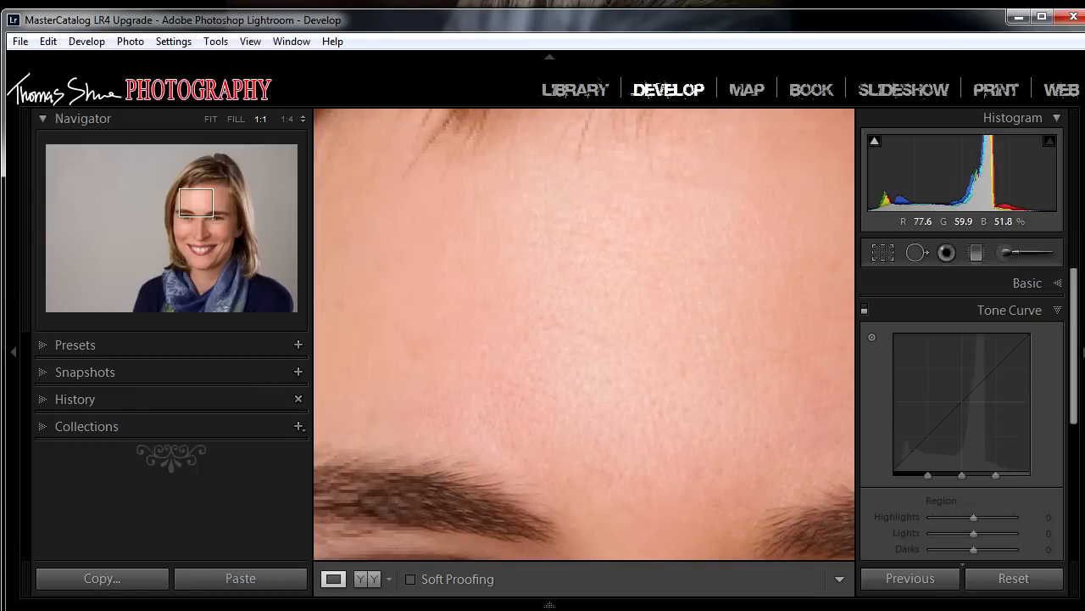
drag(593, 212, 793, 296)
drag(763, 475, 375, 207)
drag(594, 458, 783, 182)
drag(509, 339, 578, 292)
drag(627, 407, 541, 237)
drag(785, 364, 538, 405)
drag(605, 405, 755, 112)
drag(543, 399, 606, 233)
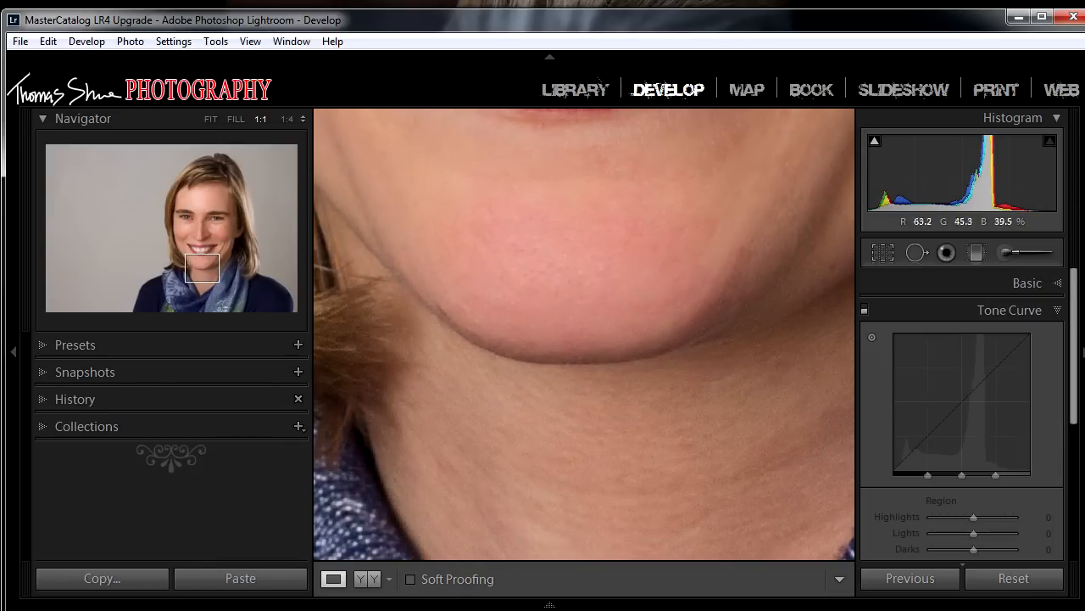
drag(585, 289, 547, 396)
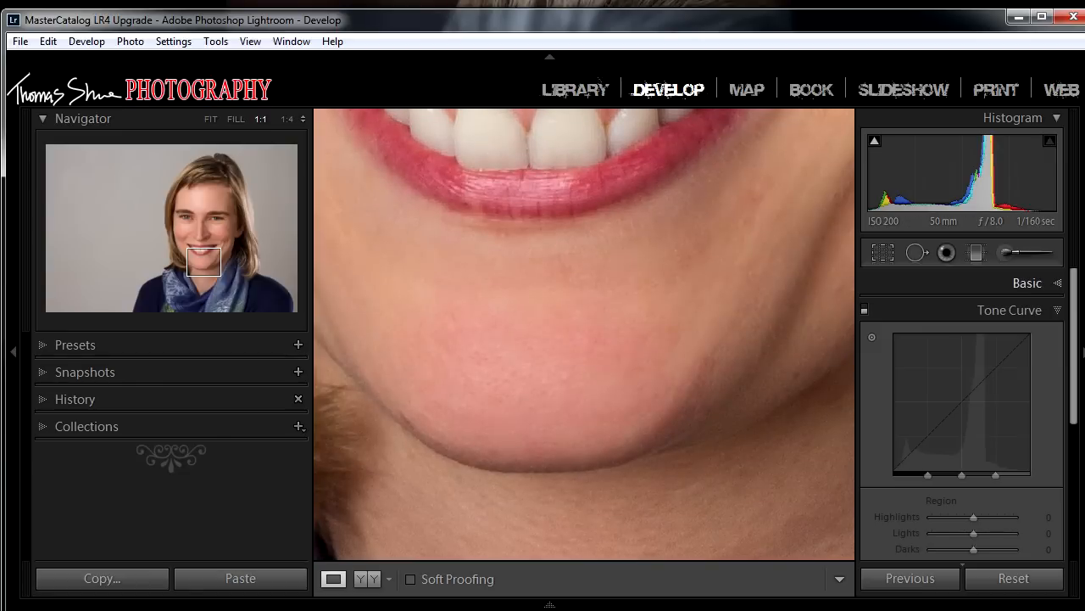
Start a new Adjustment Brush mask with the Color effect.
key(k)
scroll(962, 415, down, 2)
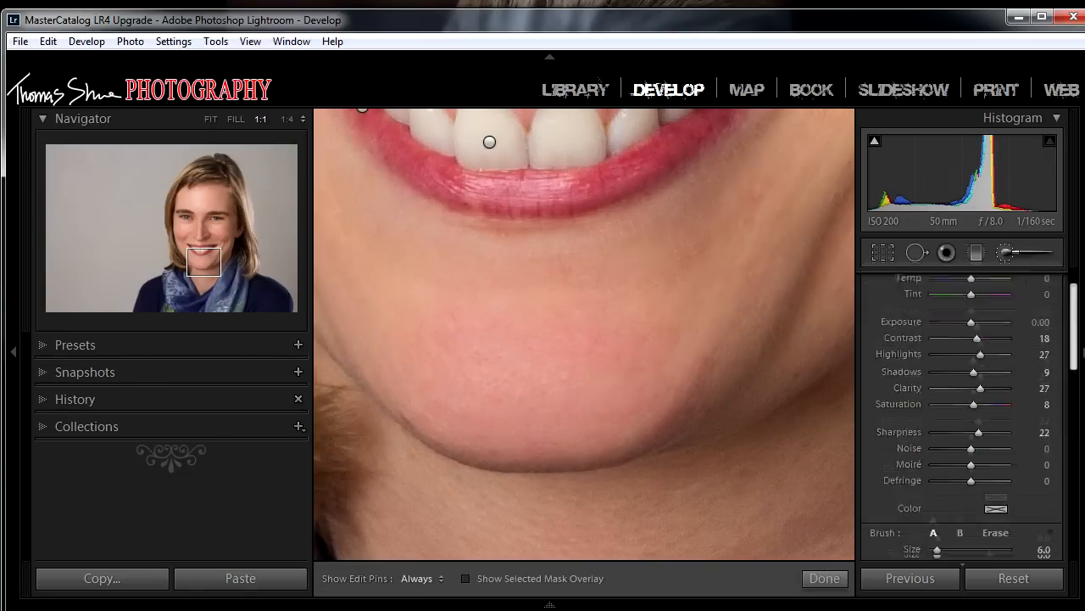
scroll(963, 415, up, 2)
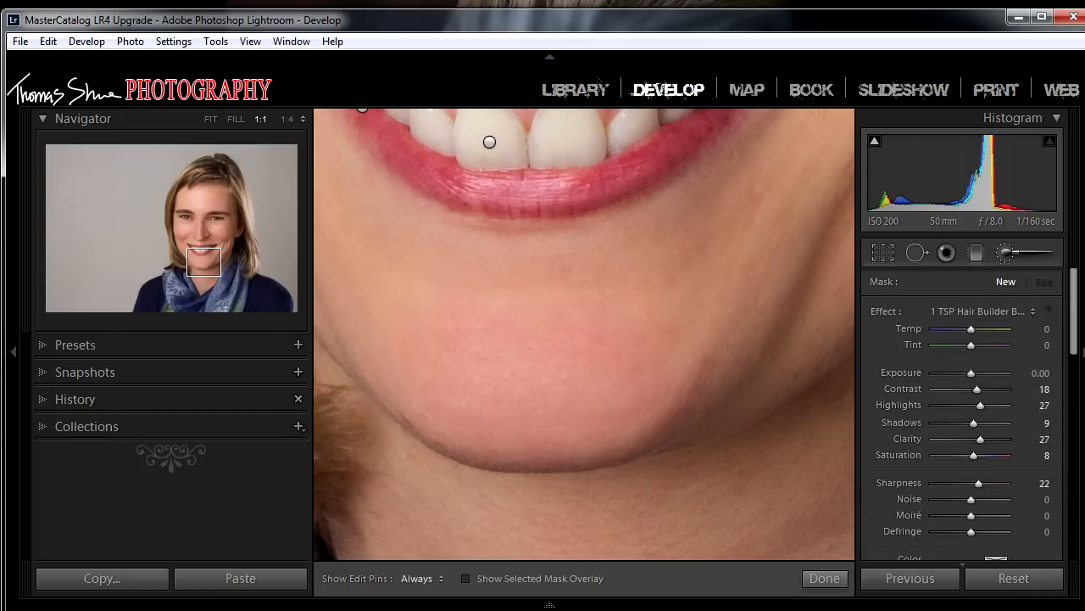
click(982, 312)
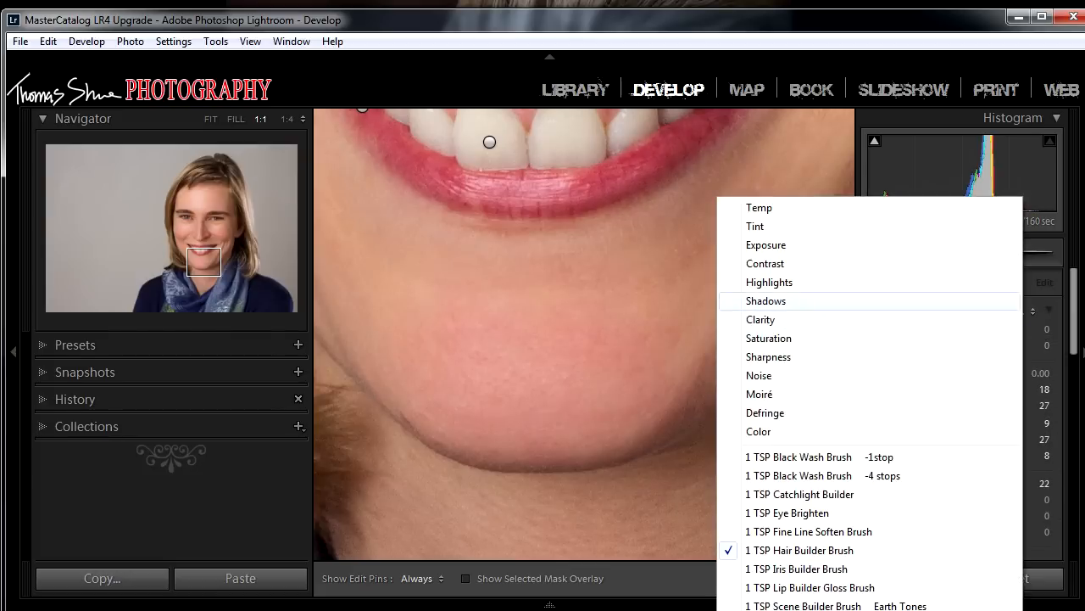
click(932, 430)
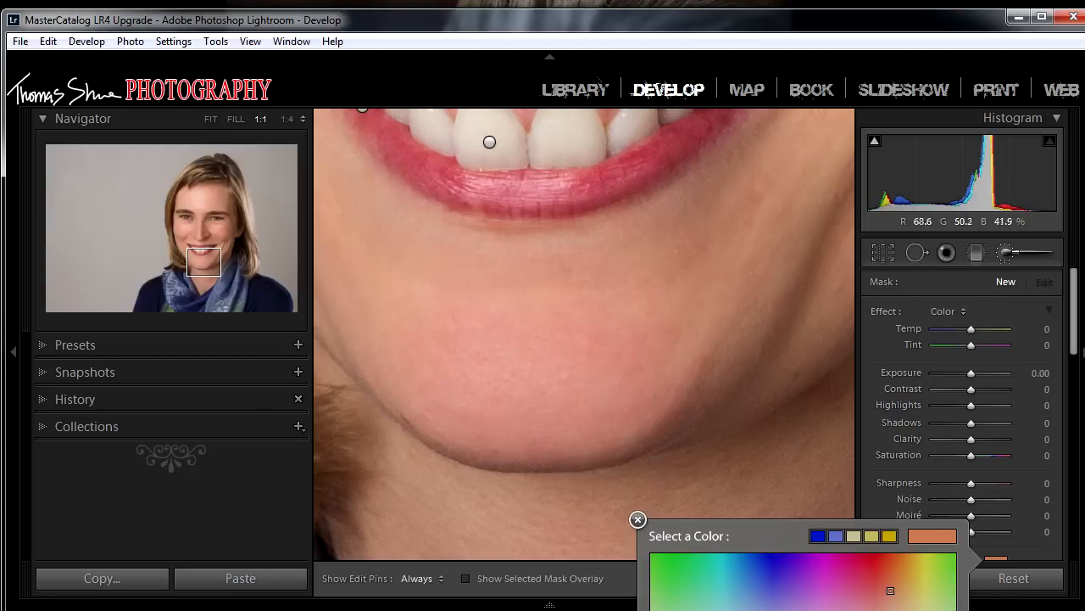
Set the brush colour to a pale, muted pinkish skin tone.
mouse_move(890, 590)
mouse_down()
mouse_move(901, 589)
mouse_move(688, 589)
mouse_move(688, 607)
mouse_up()
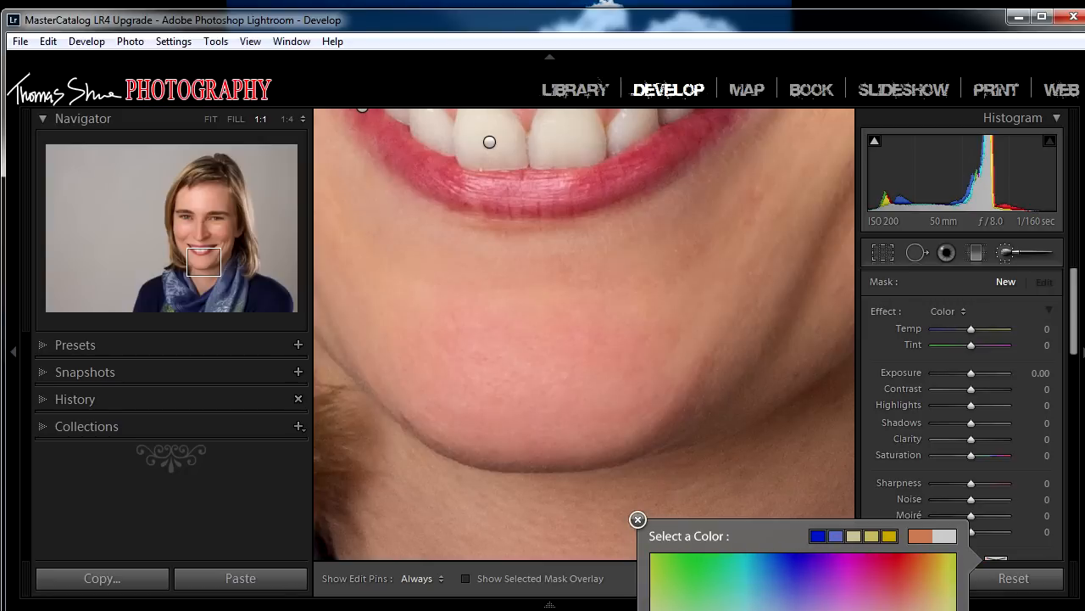
mouse_move(793, 607)
mouse_down()
mouse_move(723, 607)
mouse_move(798, 607)
mouse_up()
mouse_move(915, 609)
mouse_down()
mouse_move(915, 560)
mouse_move(915, 609)
mouse_up()
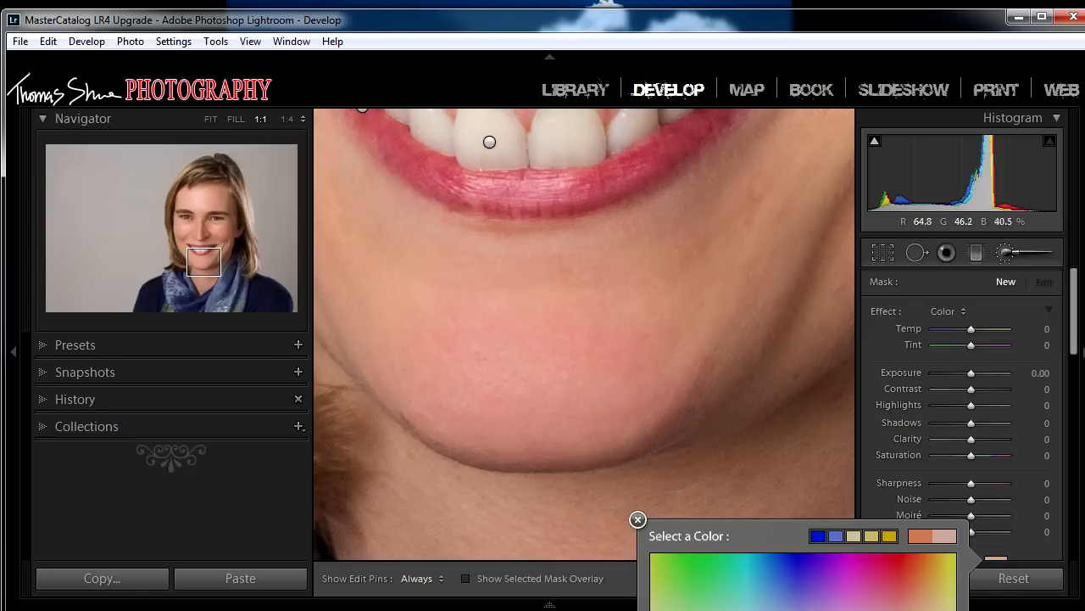
Paint the colour mask across the reddish area of the chin, with the mask overlay and edit pins shown.
drag(456, 410, 482, 370)
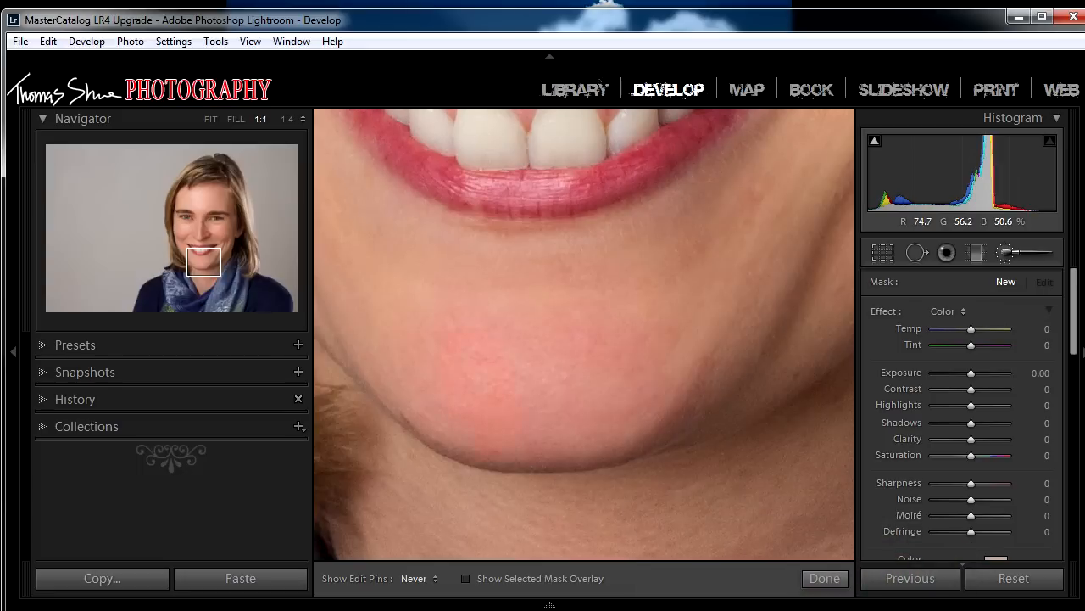
key(h)
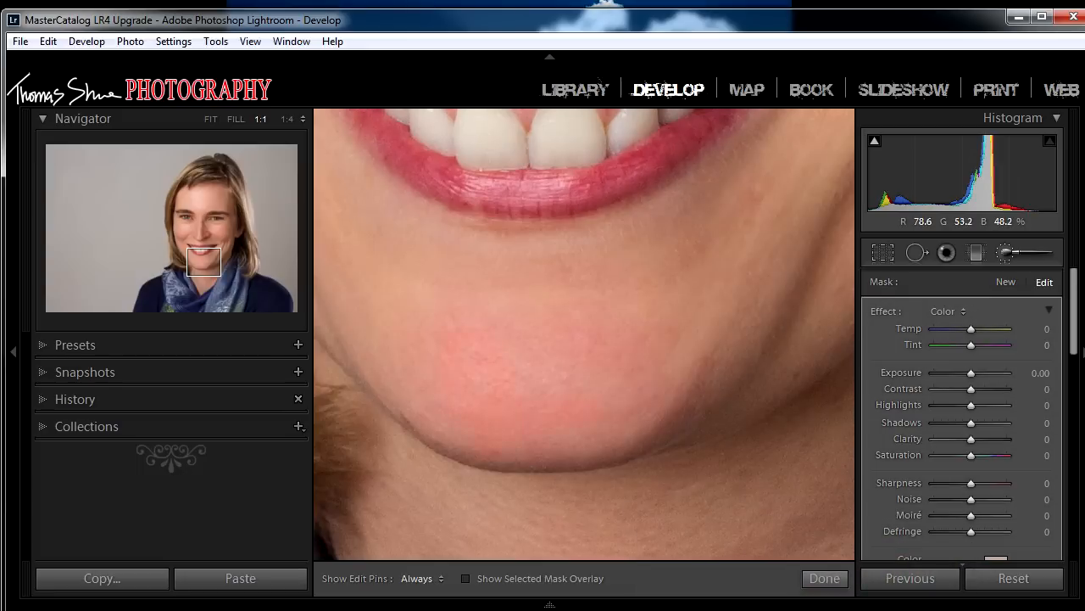
key(o)
key(h)
mouse_move(499, 366)
mouse_down()
mouse_move(544, 366)
mouse_move(524, 385)
mouse_move(590, 388)
mouse_move(661, 332)
mouse_move(704, 373)
mouse_move(632, 433)
mouse_move(594, 446)
mouse_move(454, 449)
mouse_move(422, 428)
mouse_move(441, 414)
mouse_move(434, 386)
mouse_move(475, 381)
mouse_move(469, 351)
mouse_move(597, 352)
mouse_move(577, 428)
mouse_move(645, 394)
mouse_move(547, 443)
mouse_move(592, 424)
mouse_move(564, 446)
mouse_move(631, 382)
mouse_up()
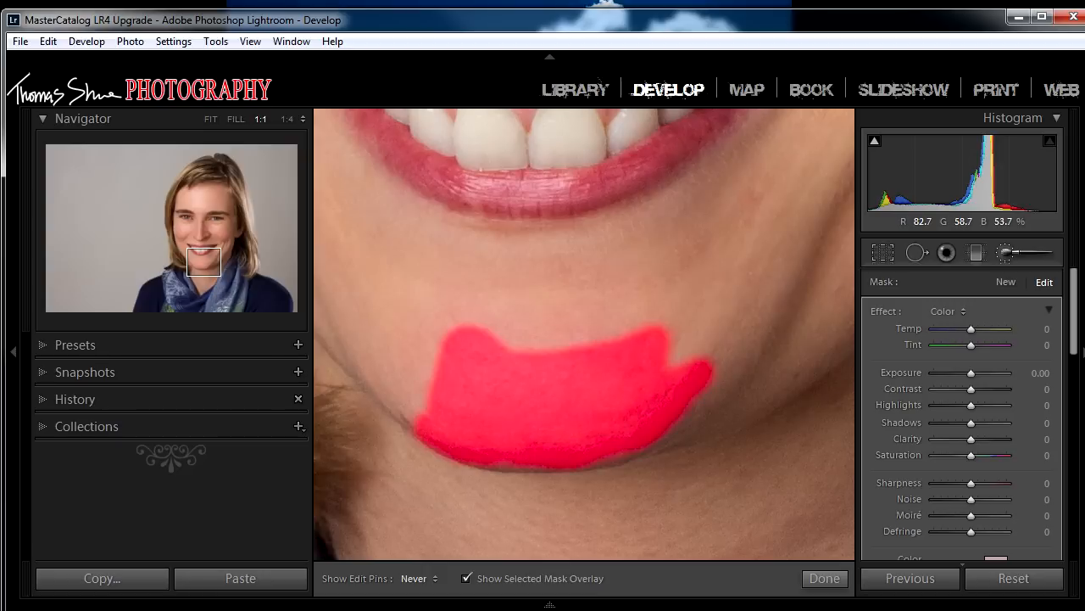
key(h)
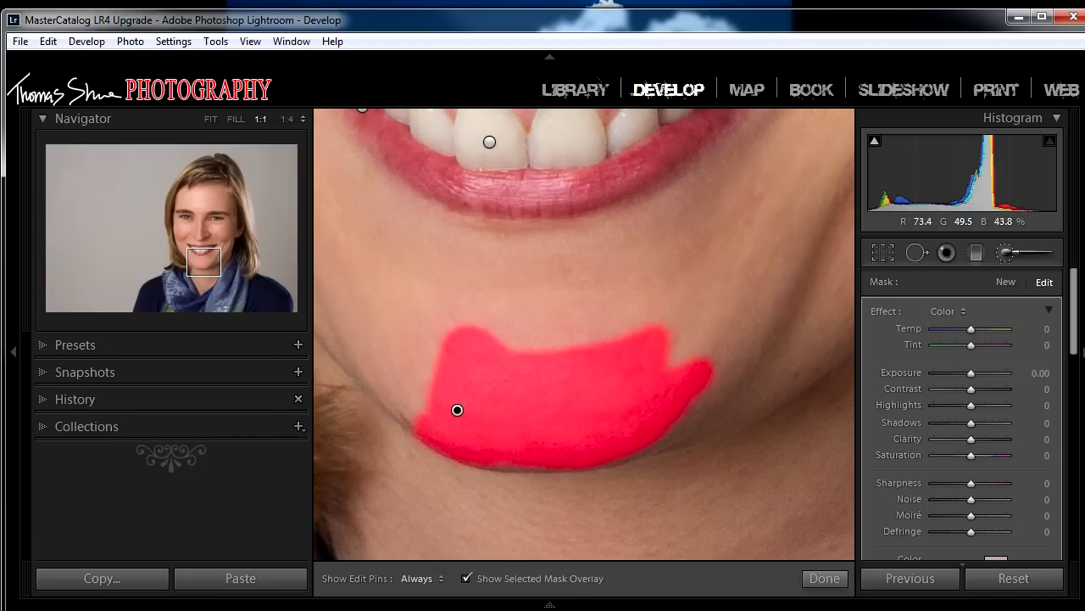
Hide the mask overlay and mute the chin mask's colour to hue 19 with 8% saturation.
key(o)
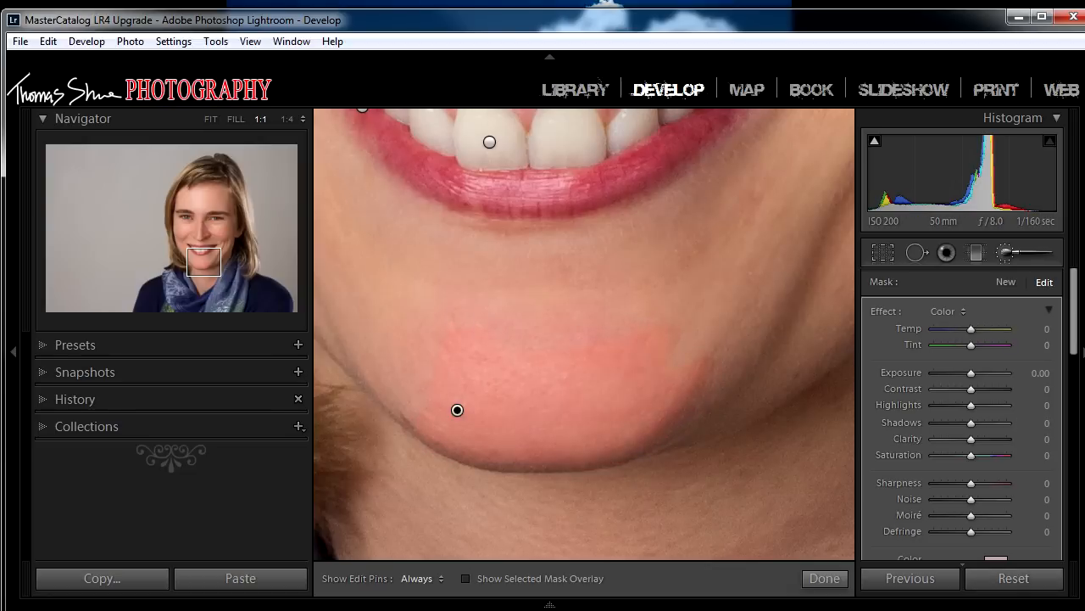
scroll(962, 415, down, 3)
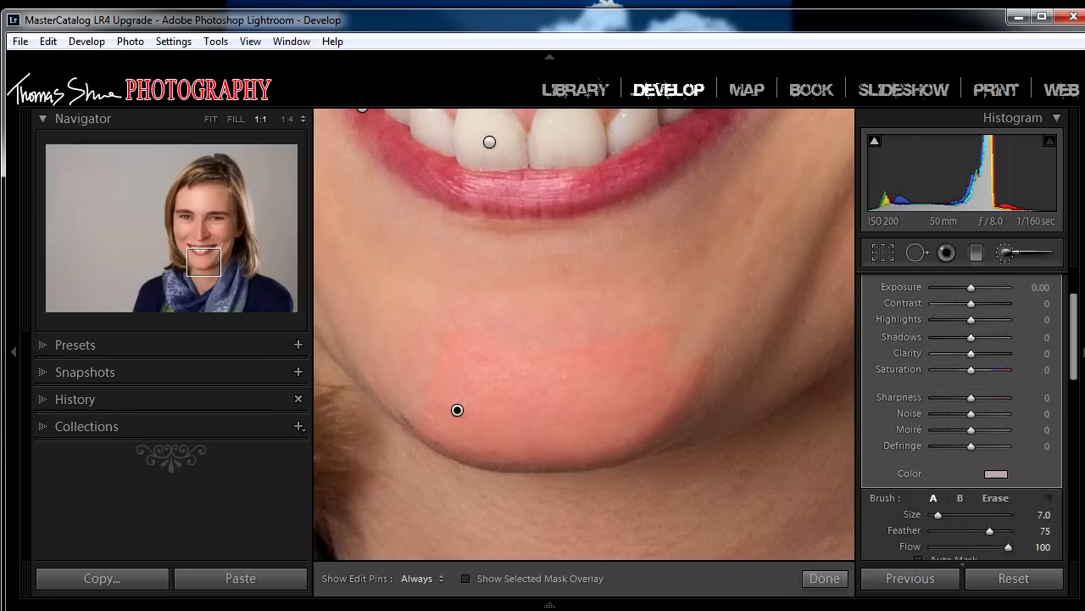
click(995, 474)
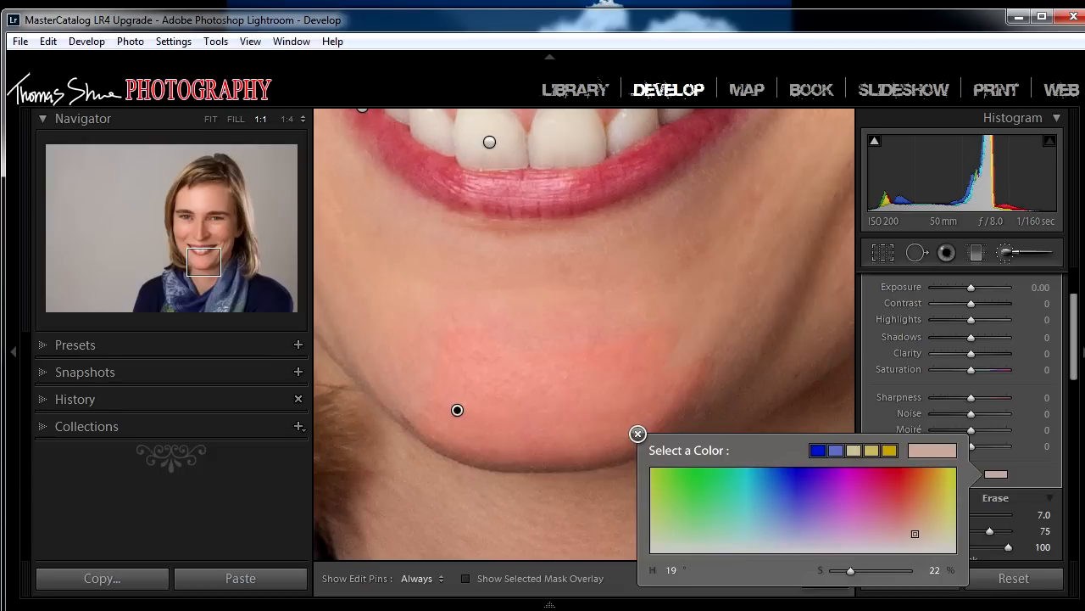
drag(915, 534, 915, 551)
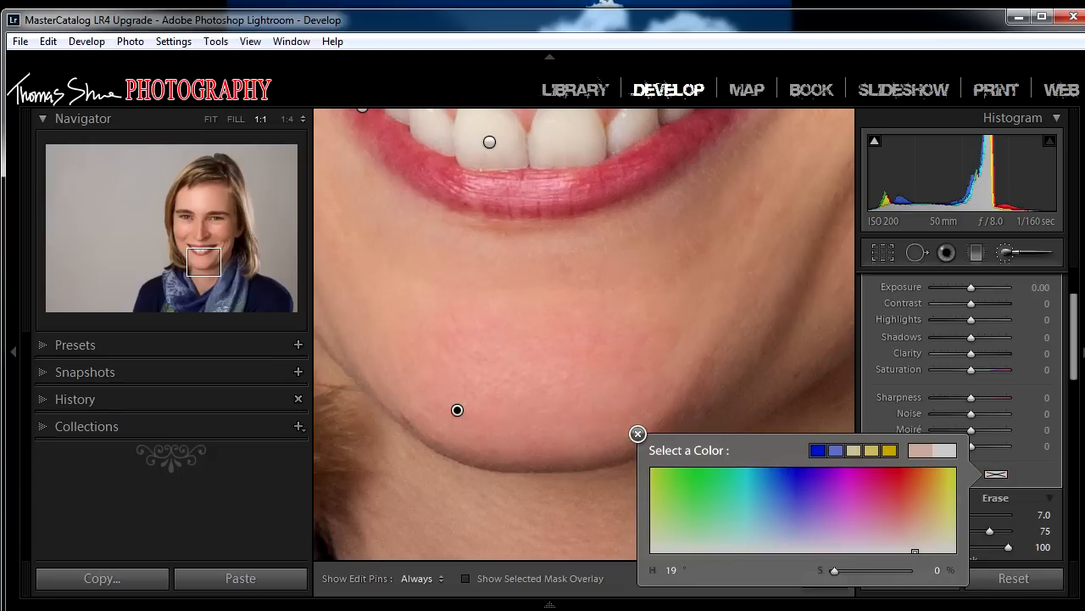
mouse_move(915, 551)
mouse_down()
mouse_move(865, 546)
mouse_move(889, 545)
mouse_up()
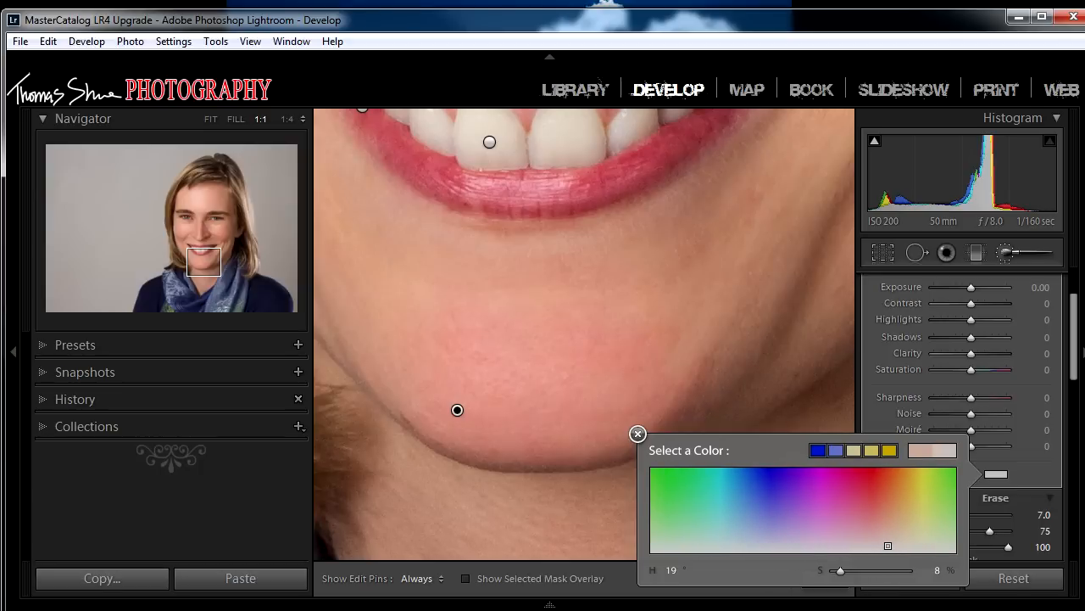
Try orange and reddish tints for the chin mask, ending on a pale yellow with hue 54 and 23% saturation, and check it without pins.
mouse_move(888, 545)
mouse_down()
mouse_move(894, 496)
mouse_move(894, 517)
mouse_move(933, 518)
mouse_move(892, 518)
mouse_move(916, 518)
mouse_move(903, 518)
mouse_up()
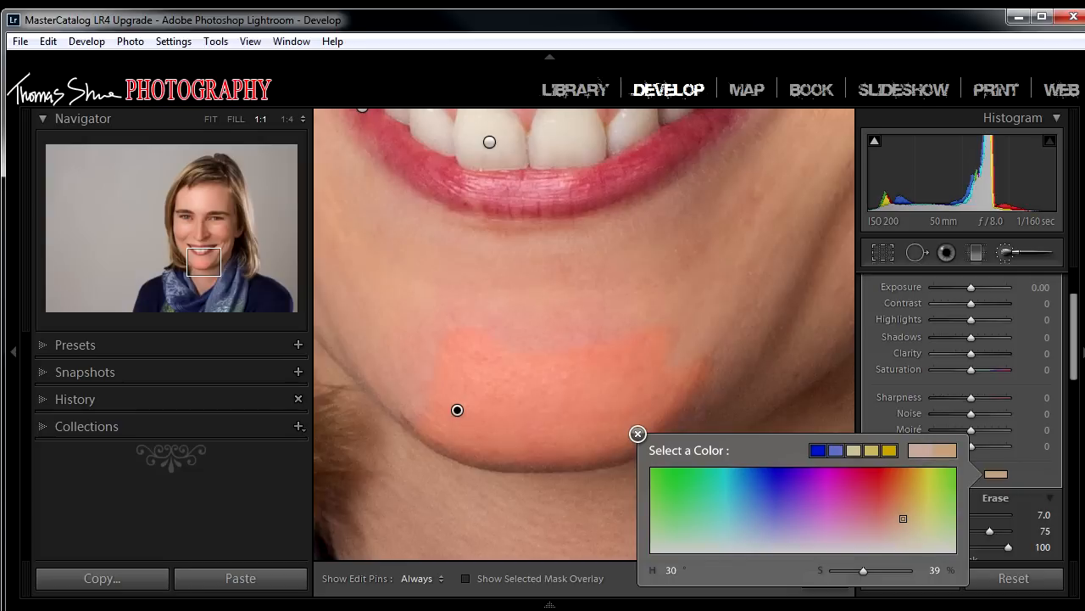
mouse_move(903, 518)
mouse_down()
mouse_move(874, 514)
mouse_move(892, 518)
mouse_up()
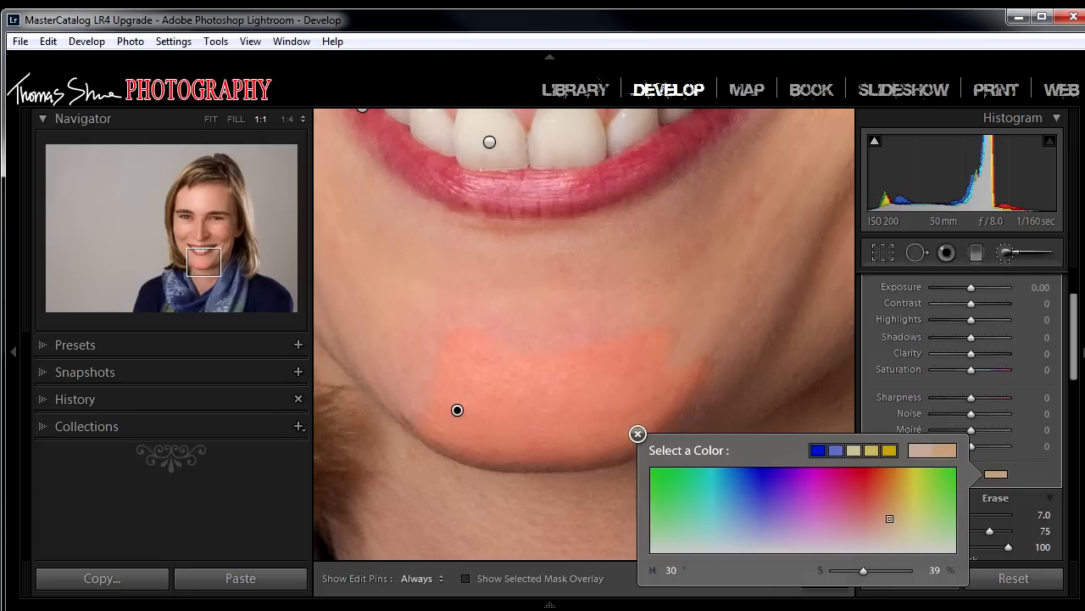
drag(890, 518, 852, 518)
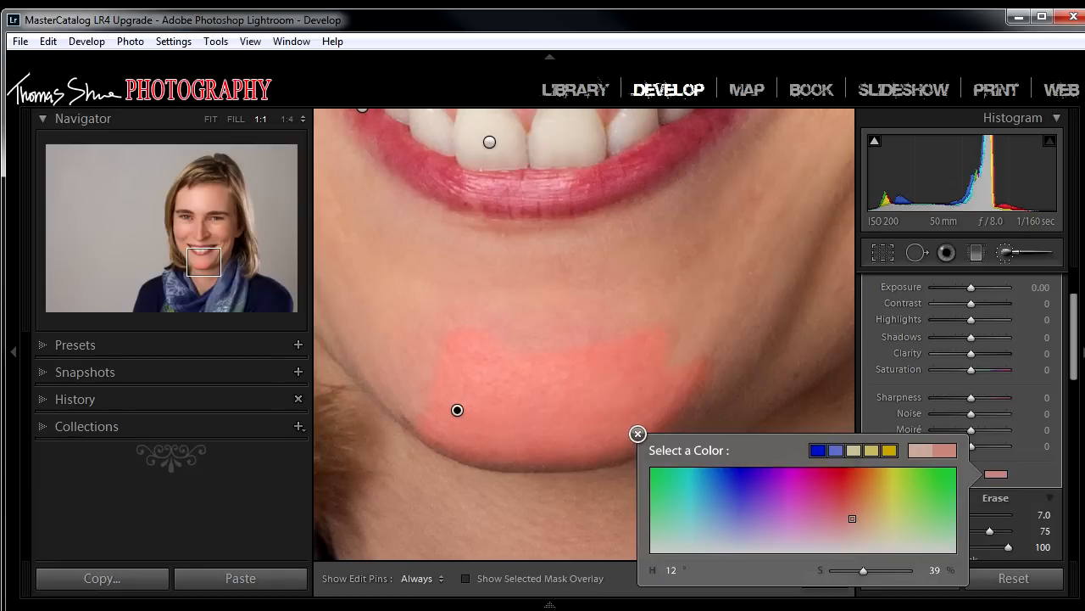
drag(852, 518, 842, 518)
mouse_move(842, 518)
mouse_down()
mouse_move(873, 502)
mouse_move(839, 519)
mouse_move(884, 517)
mouse_move(887, 551)
mouse_move(888, 530)
mouse_up()
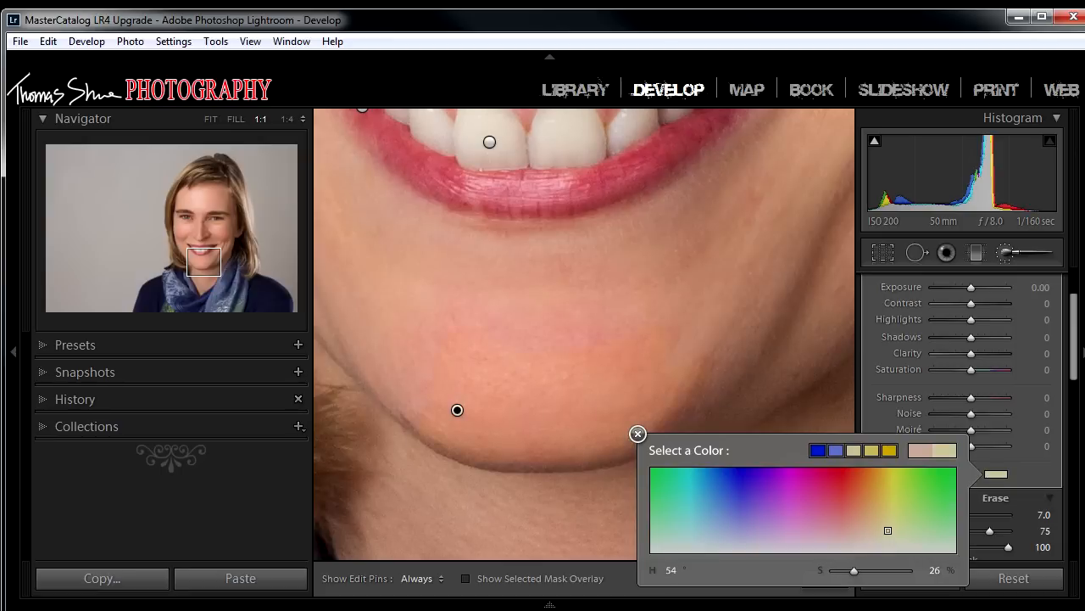
drag(888, 530, 888, 533)
key(h)
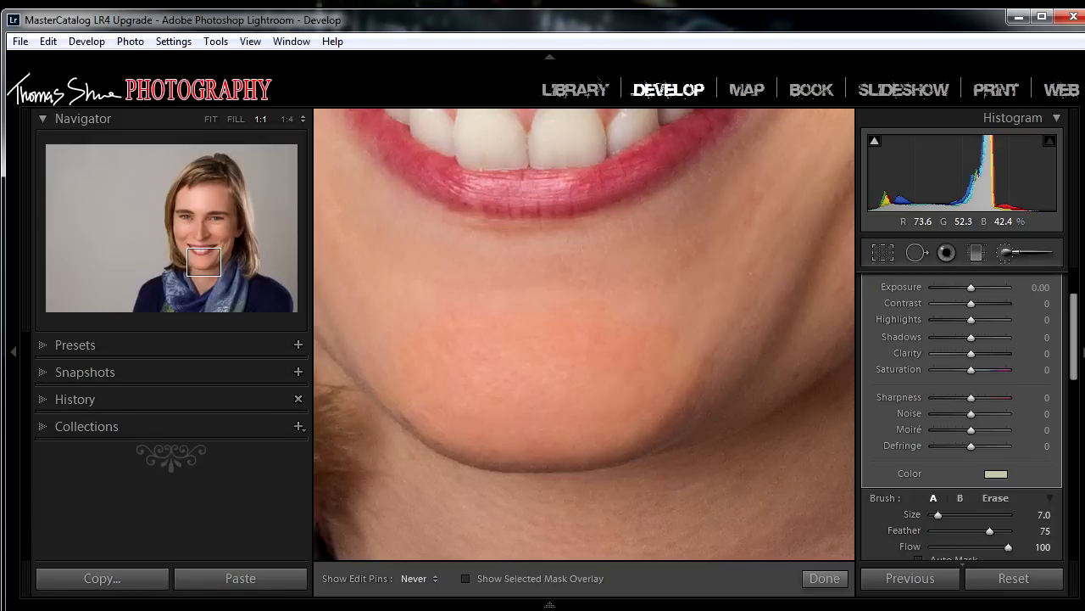
key(h)
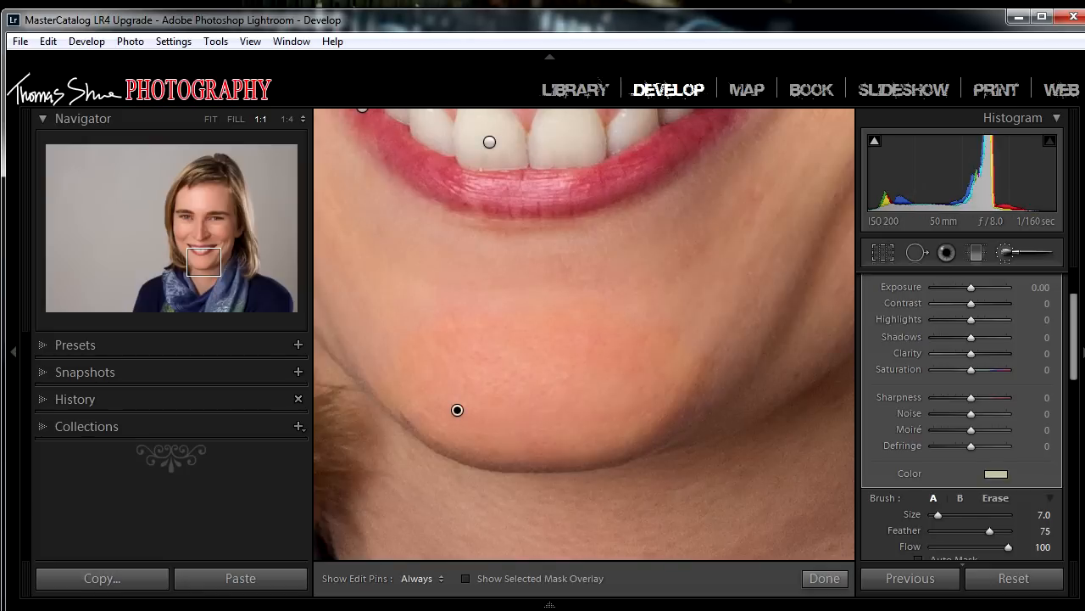
Refine the chin mask's colour to a very pale, nearly neutral yellow-green and close the colour picker.
click(996, 473)
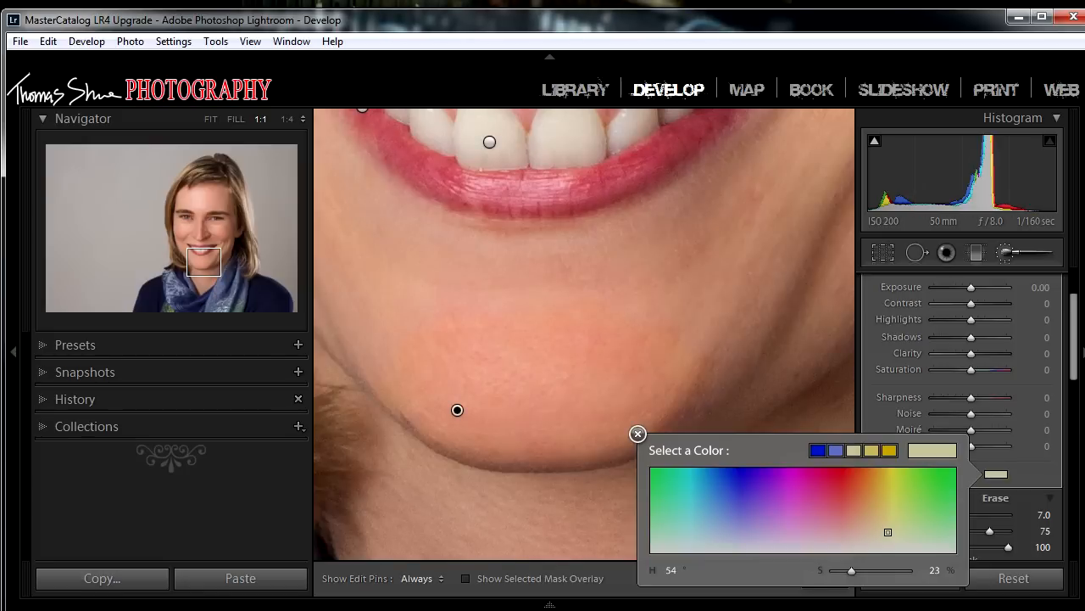
mouse_move(888, 531)
mouse_down()
mouse_move(894, 523)
mouse_move(879, 517)
mouse_move(897, 514)
mouse_move(863, 511)
mouse_move(892, 511)
mouse_up()
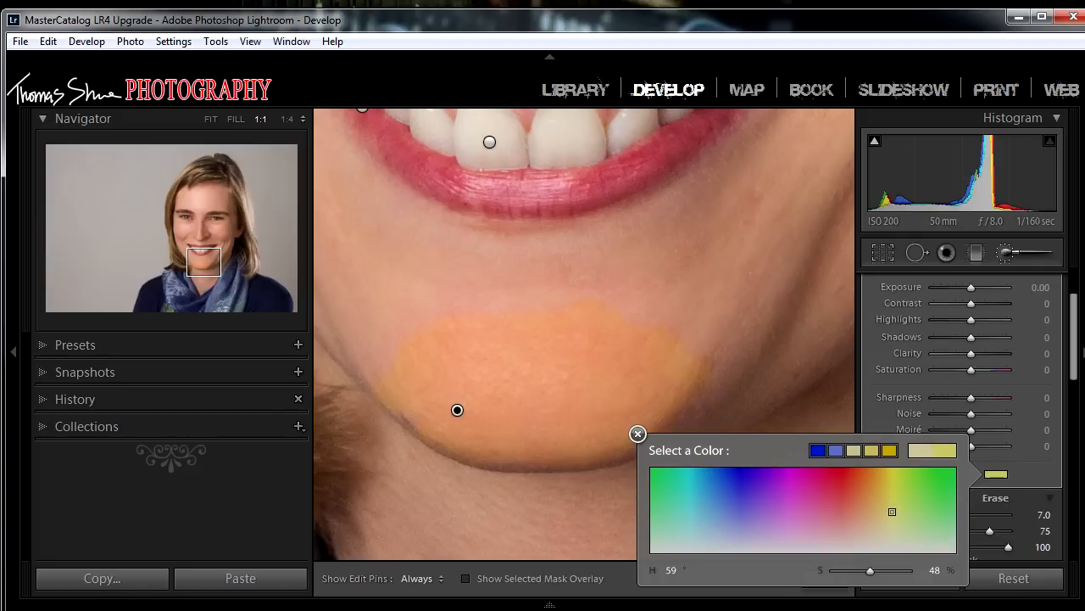
drag(892, 511, 895, 539)
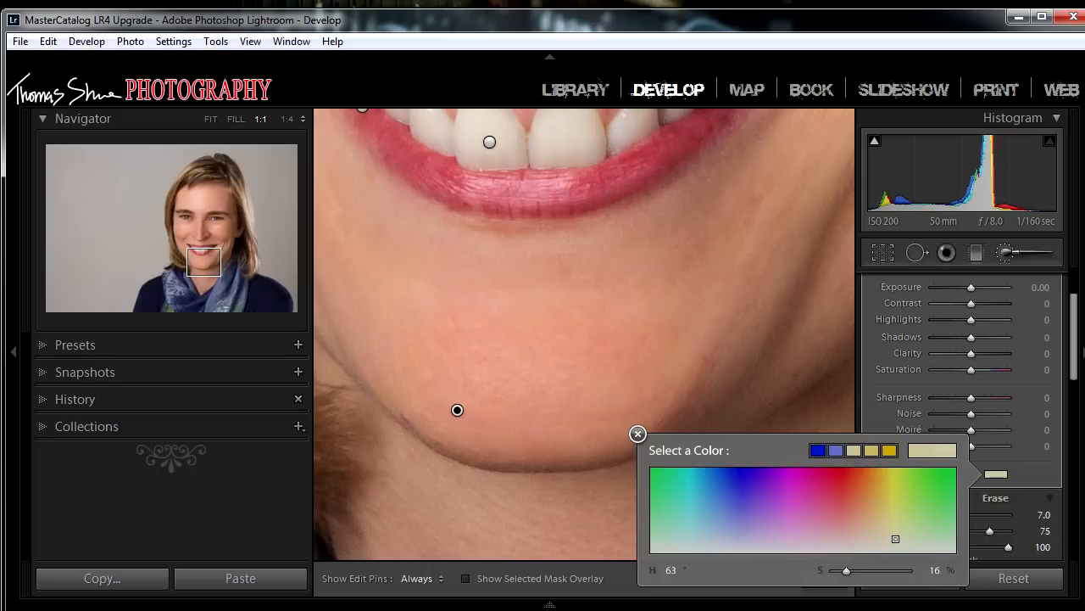
drag(897, 539, 888, 538)
mouse_move(877, 538)
mouse_down()
mouse_move(899, 537)
mouse_move(890, 531)
mouse_move(888, 551)
mouse_move(895, 544)
mouse_up()
click(638, 433)
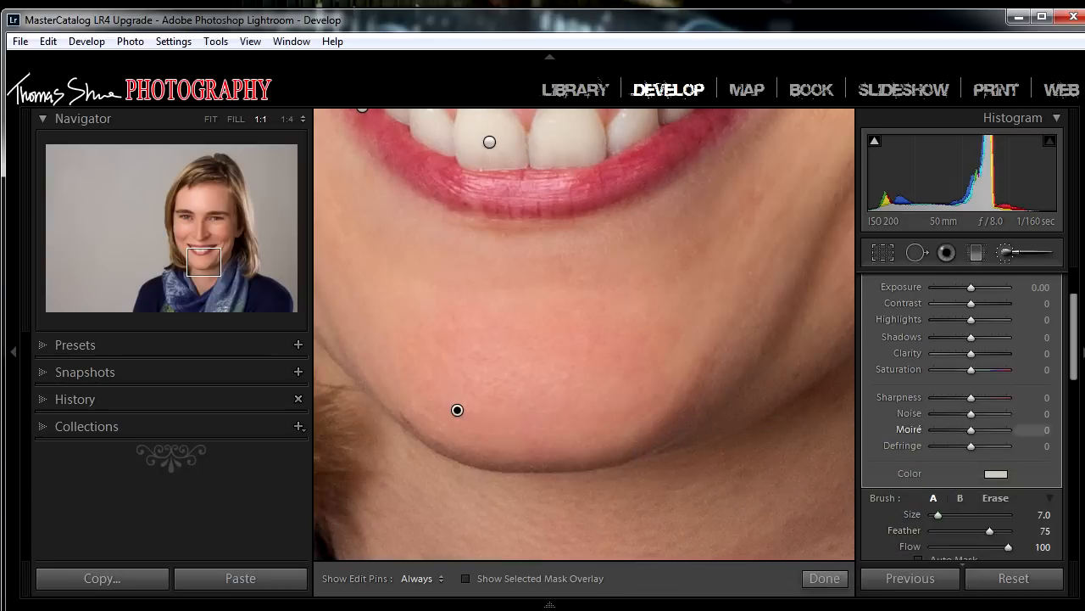
Compare the chin with the brush adjustments turned off and on.
scroll(1074, 339, down, 3)
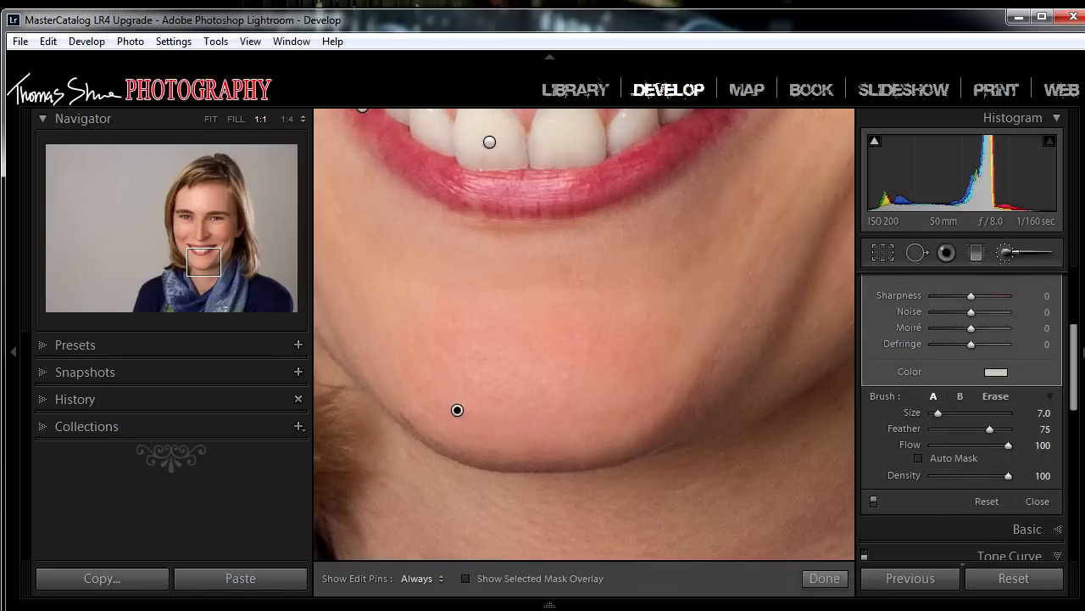
click(873, 501)
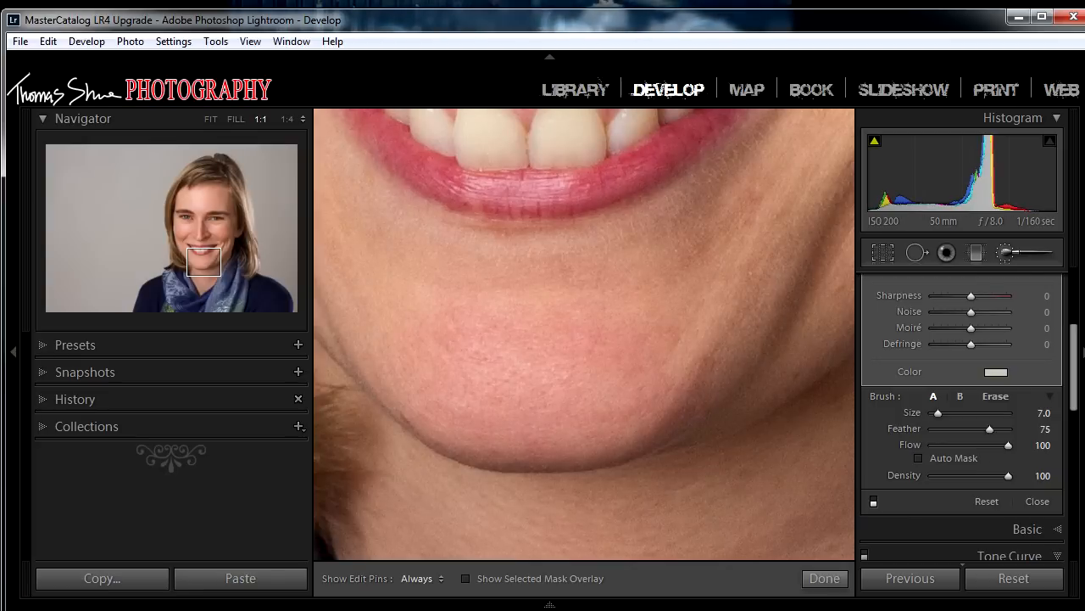
click(874, 501)
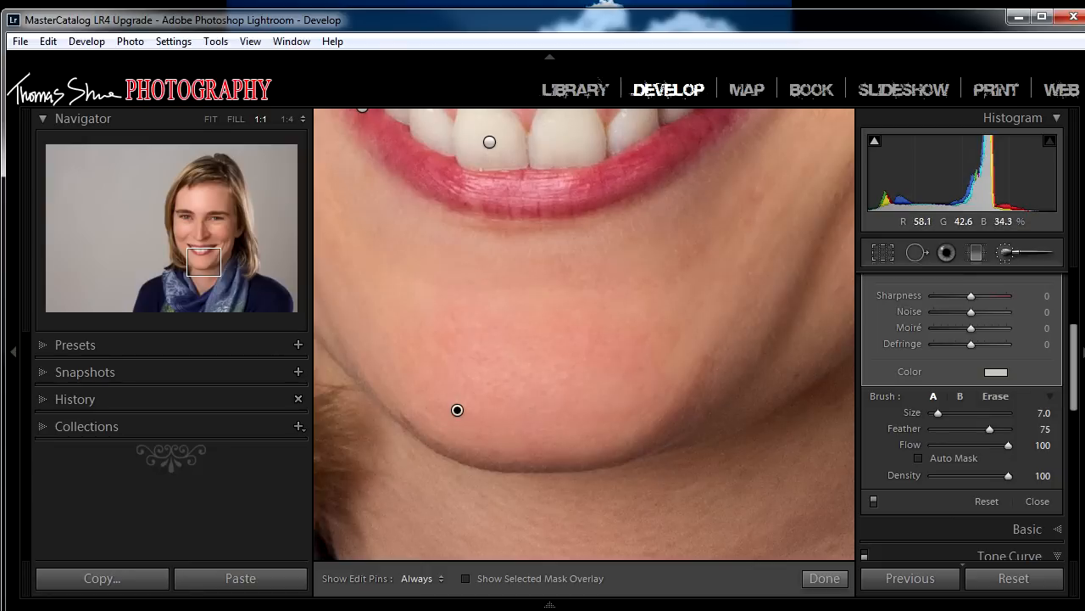
Start a new Adjustment Brush mask with the 1 TSP Soft Skin Brush effect, viewing the face at 1:4.
drag(526, 263, 635, 499)
drag(593, 254, 582, 424)
drag(635, 348, 534, 290)
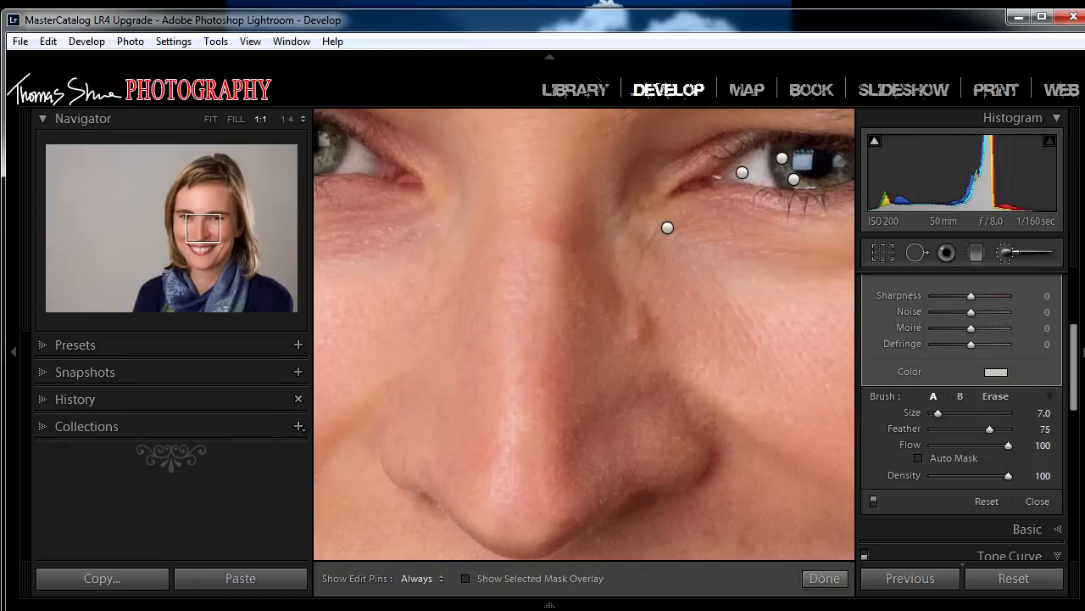
click(286, 120)
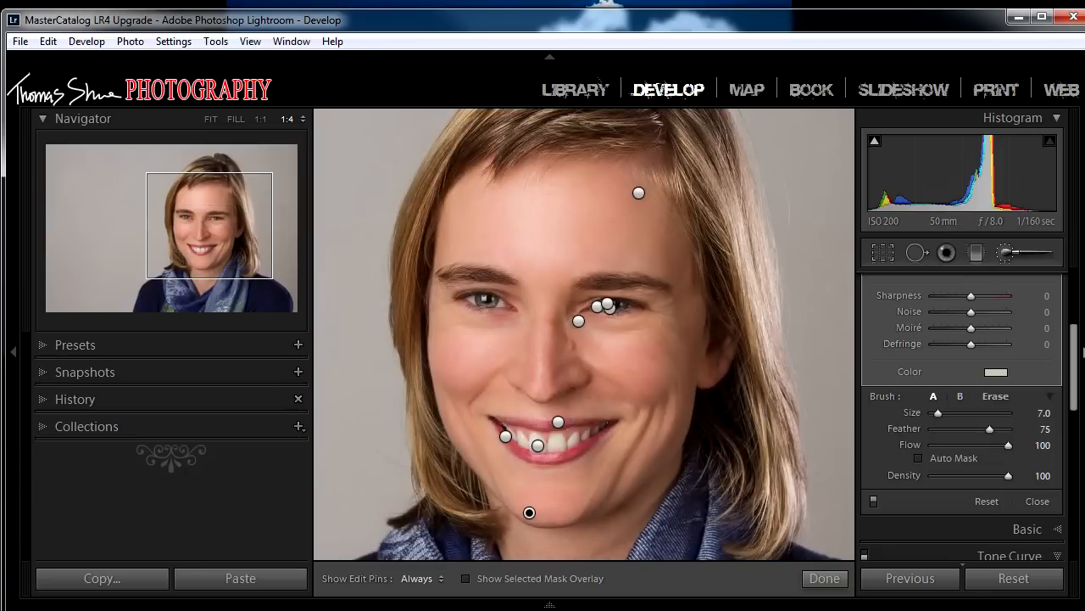
scroll(961, 381, up, 4)
click(1005, 281)
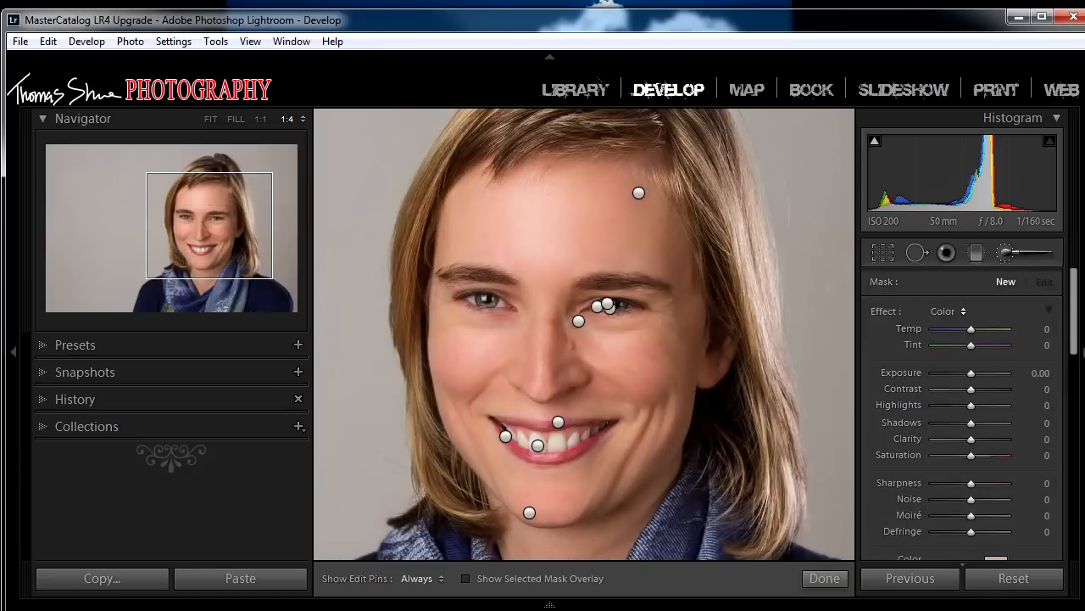
click(949, 311)
click(1074, 312)
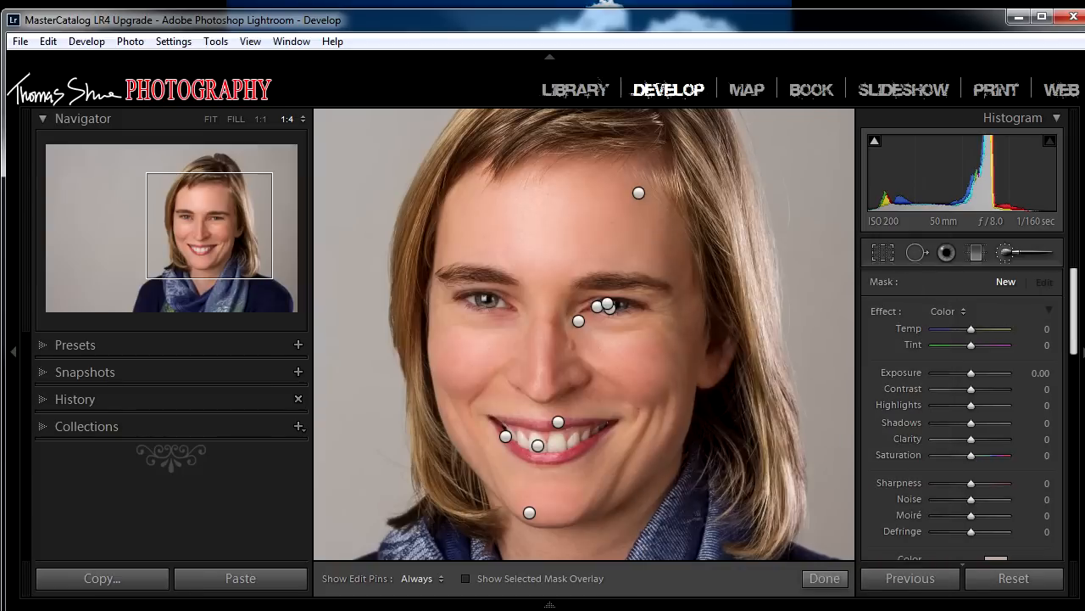
click(948, 312)
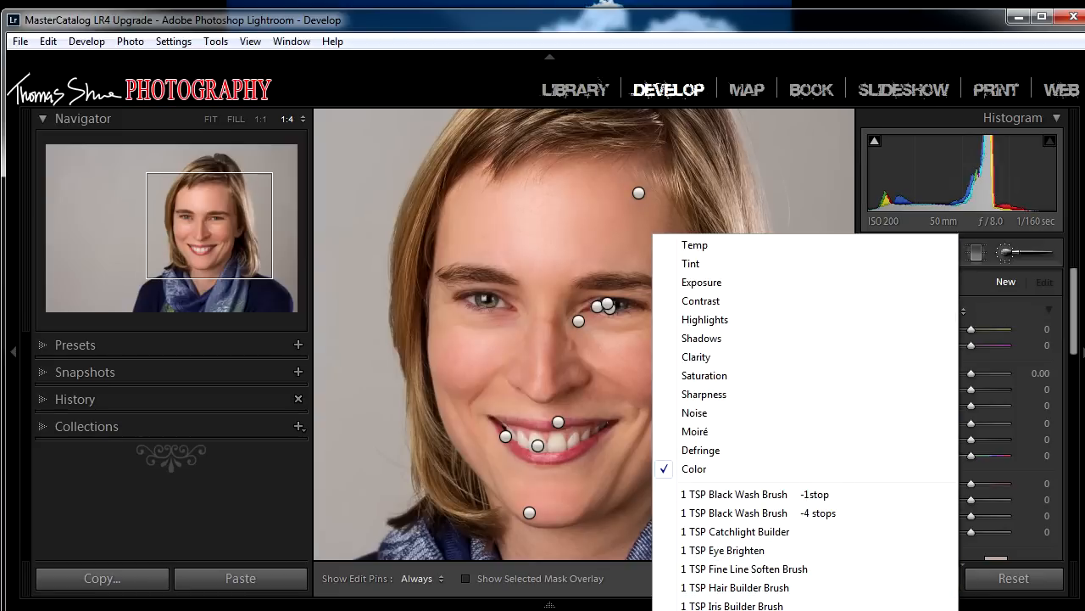
click(736, 608)
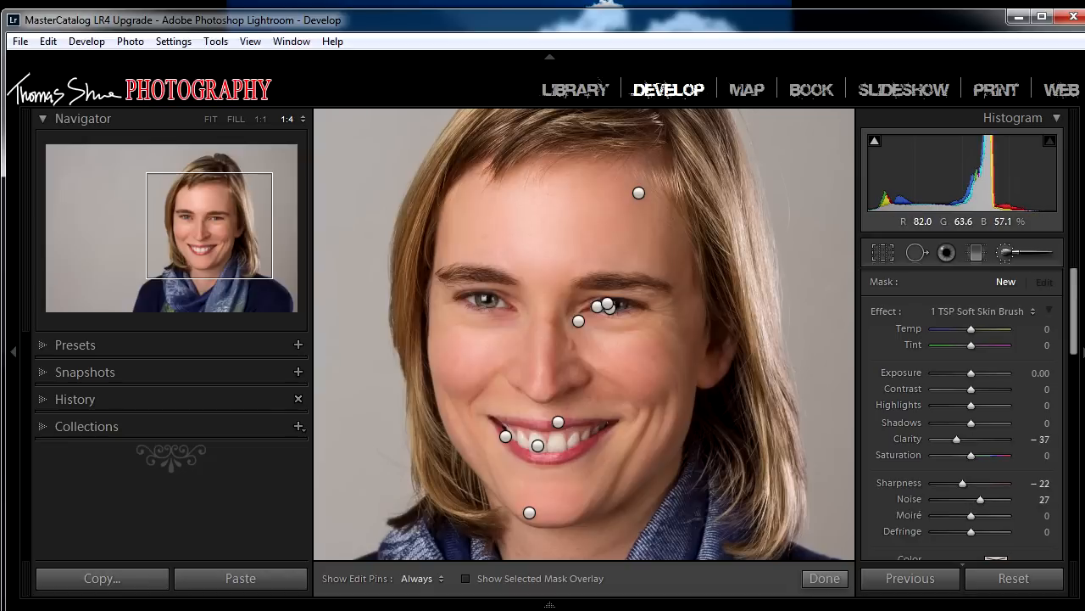
Set the soft-skin brush's flow to 30.
scroll(962, 381, down, 3)
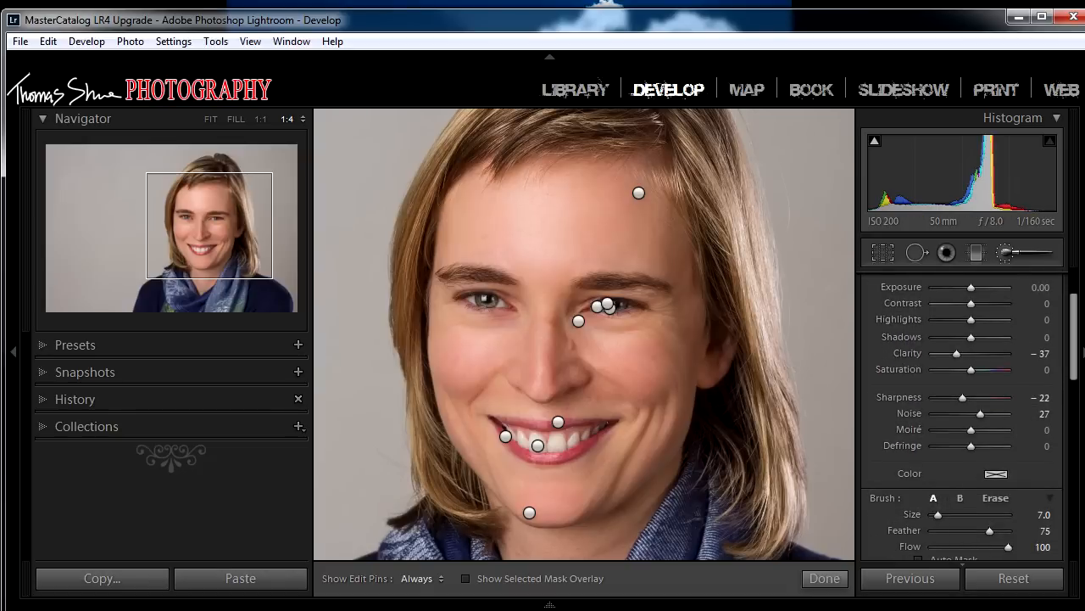
scroll(967, 424, down, 3)
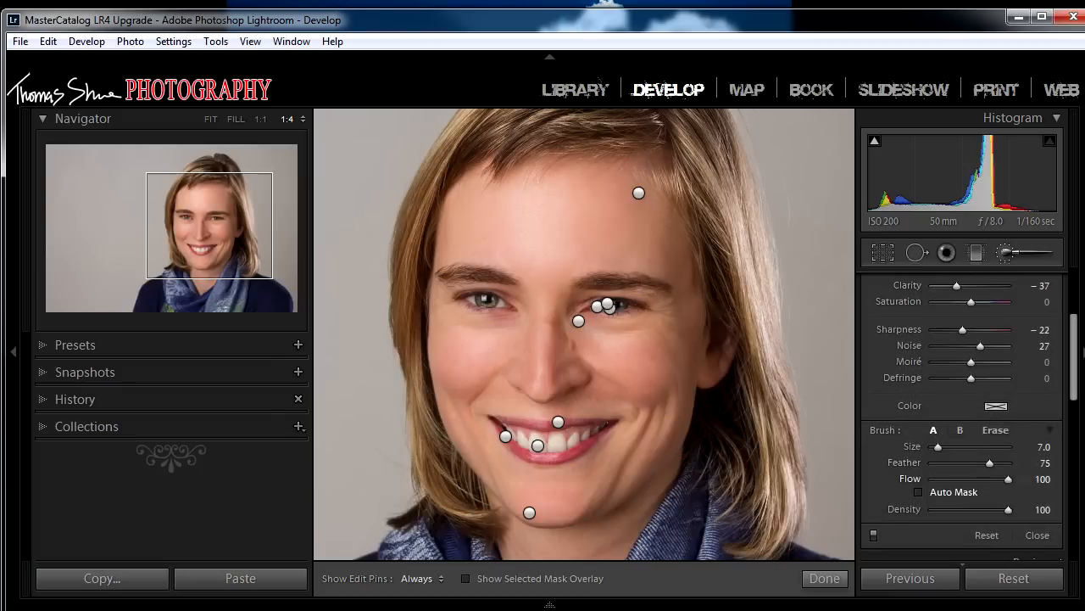
text(18)
key(Return)
mouse_move(946, 480)
mouse_down()
mouse_move(965, 480)
mouse_move(955, 480)
mouse_up()
At 1:1 zoom, enlarge the brush to size 11 and begin softening the skin on the shaded side of the nose.
click(260, 119)
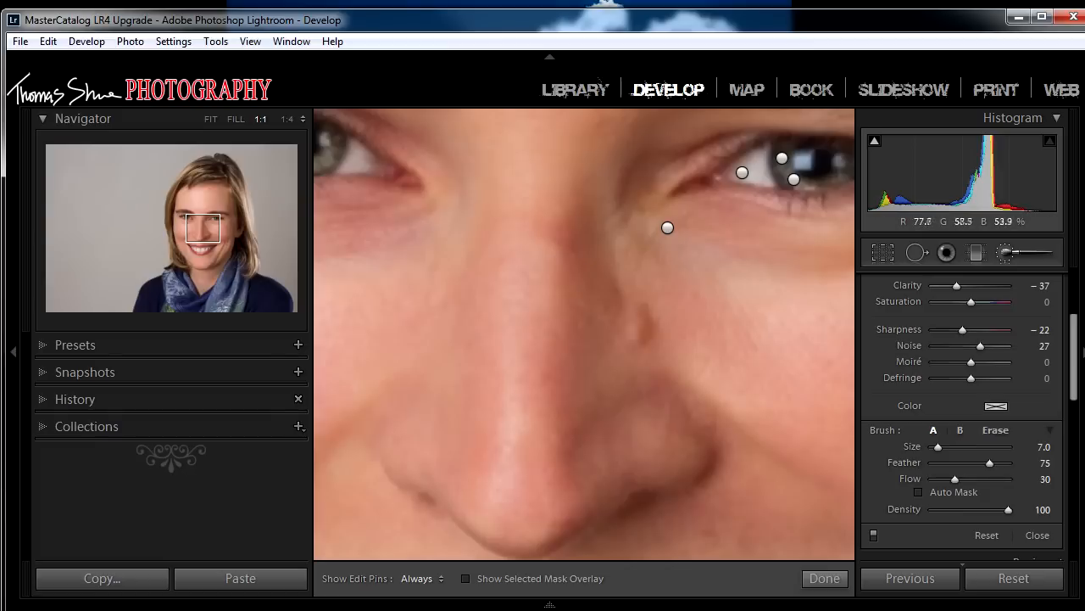
drag(610, 356, 567, 362)
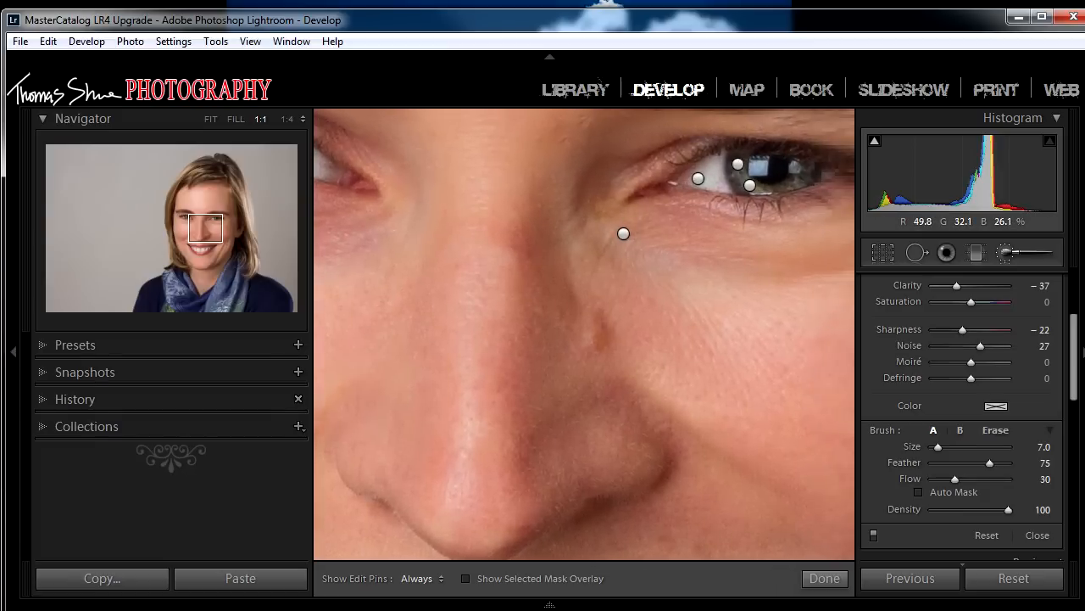
key(bracketright)
key(bracketright)
key(bracketright)
key(bracketright)
key(h)
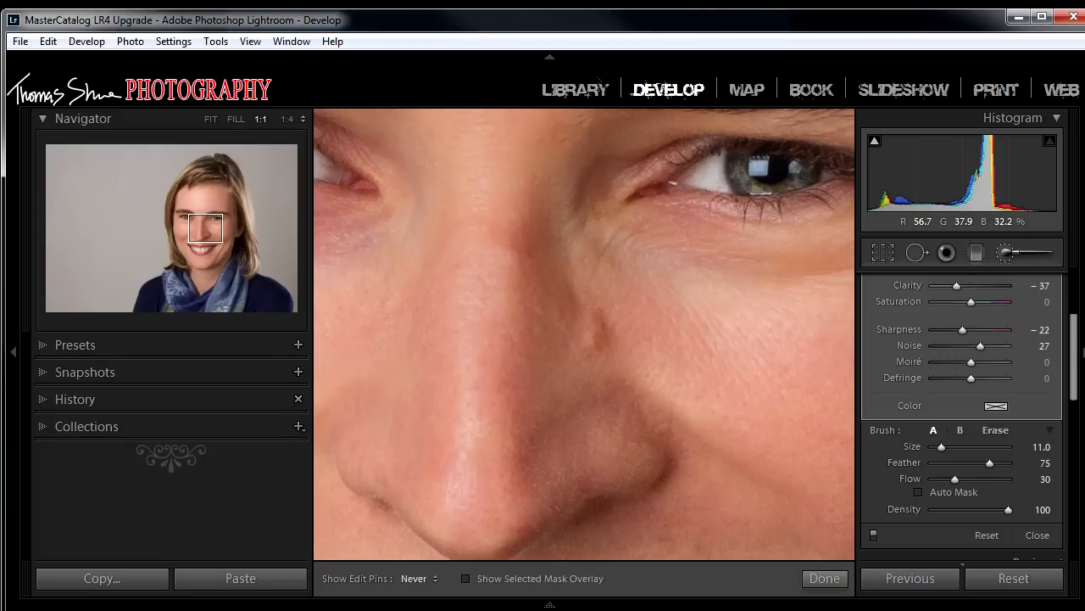
key(h)
drag(509, 381, 609, 414)
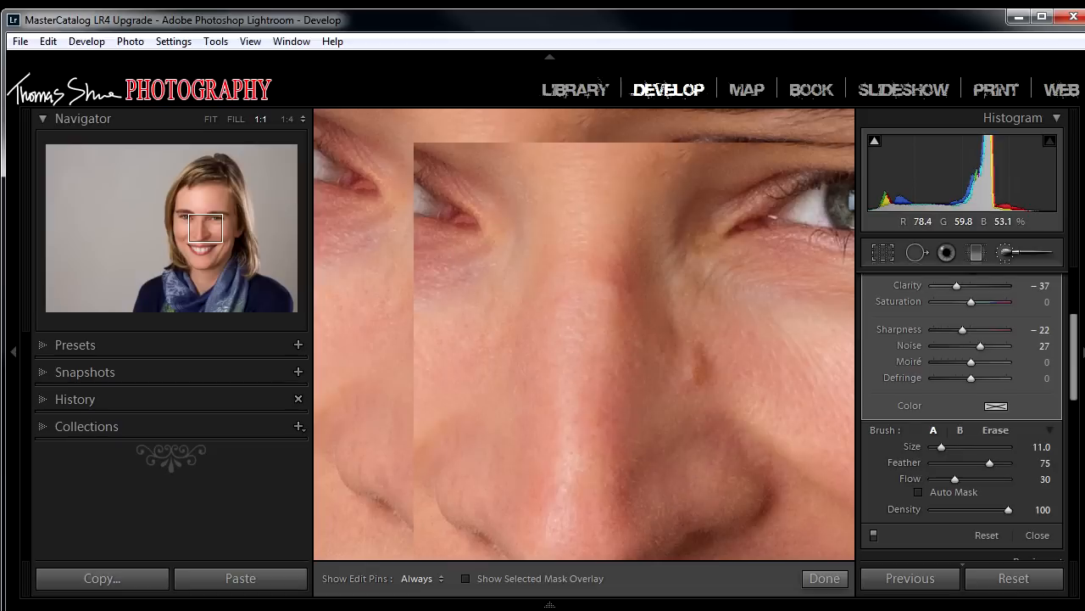
Show the mask overlay, enlarge the soft-skin brush to size 16 and paint between the nose and the shaded cheek.
key(o)
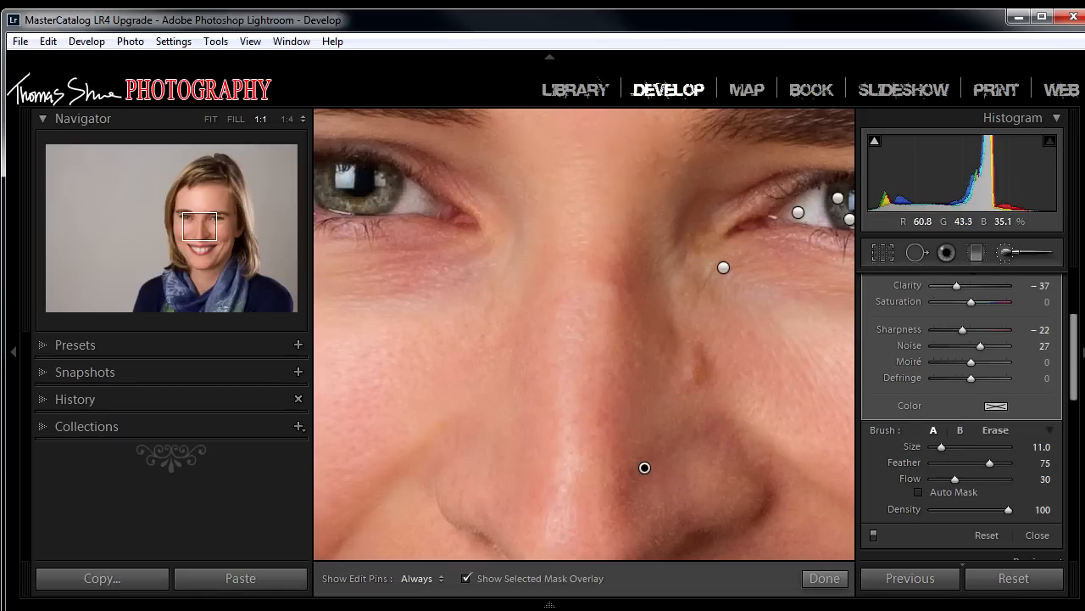
drag(645, 382, 504, 402)
key(bracketright)
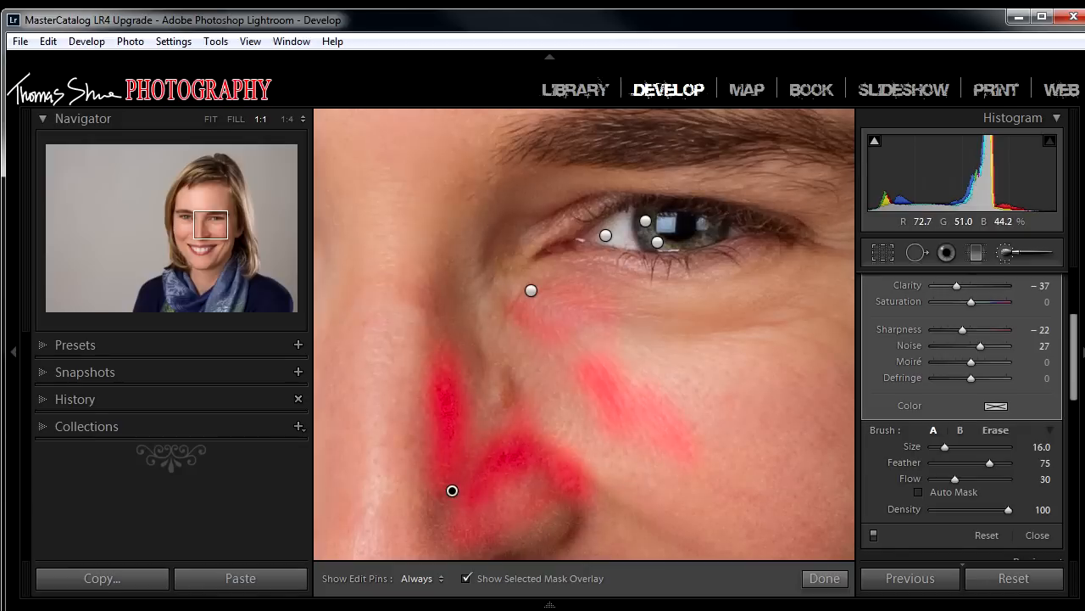
key(h)
mouse_move(551, 377)
mouse_down()
mouse_move(541, 420)
mouse_move(492, 377)
mouse_move(485, 420)
mouse_up()
key(h)
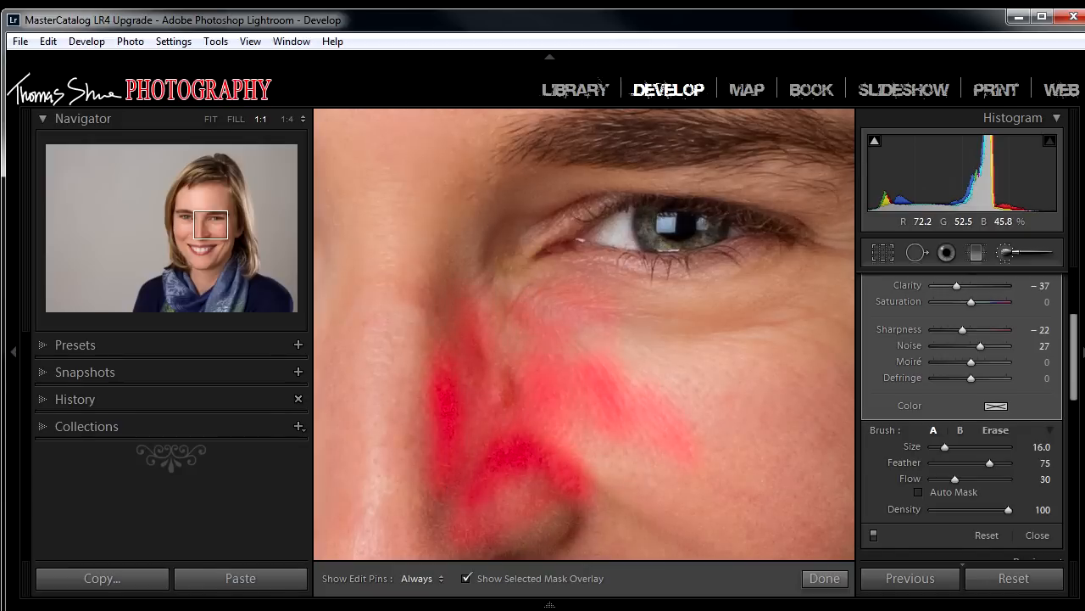
Extend the soft-skin mask over the shaded side of the nose, the nostril and the skin under the eye.
drag(447, 471, 443, 515)
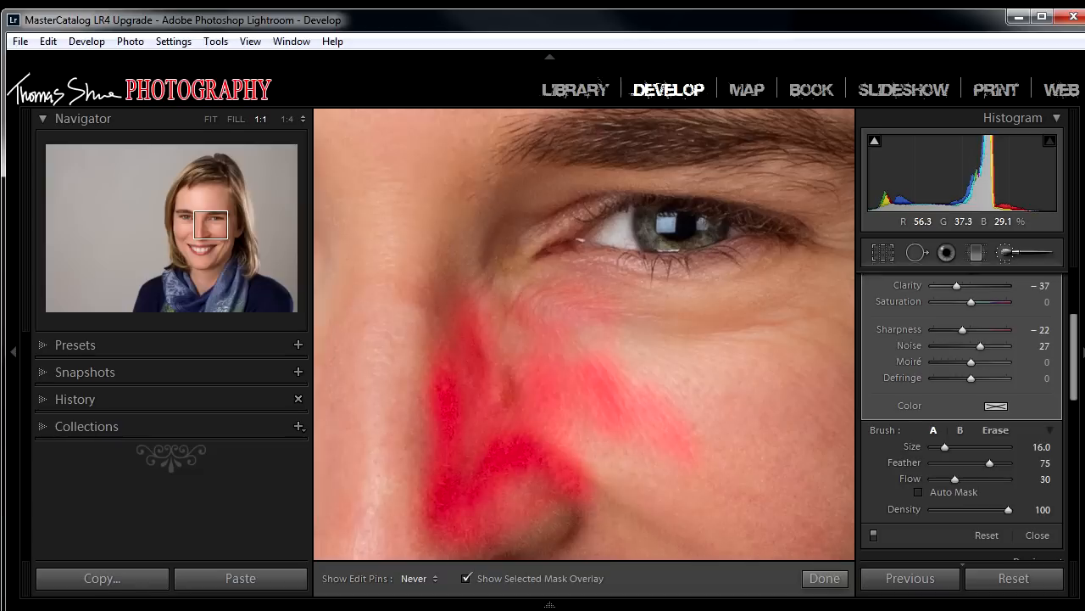
drag(566, 483, 571, 494)
drag(475, 301, 556, 328)
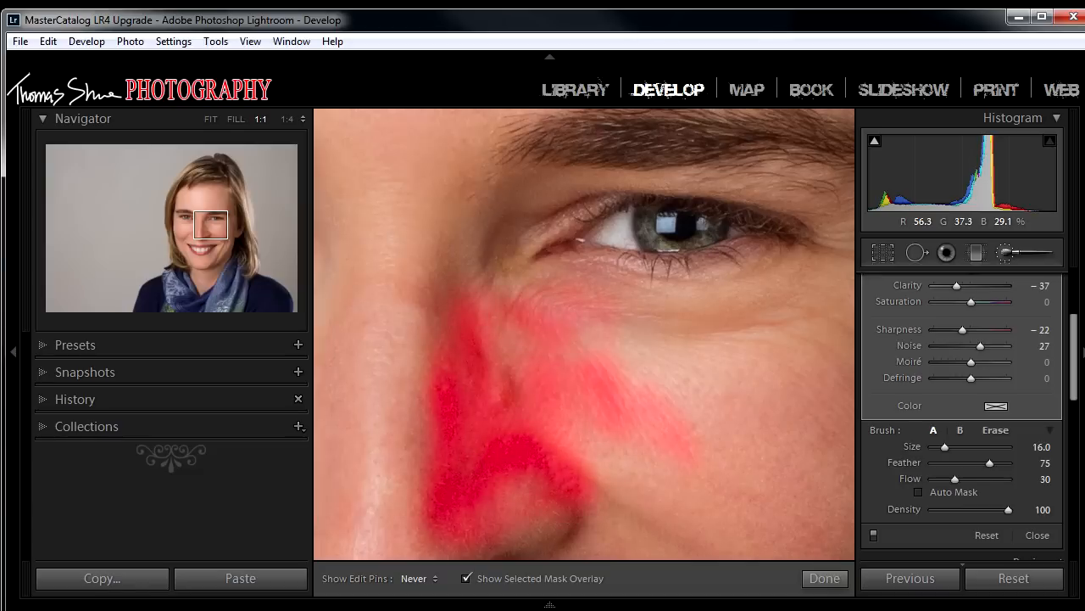
drag(612, 353, 697, 363)
drag(776, 320, 634, 324)
key(h)
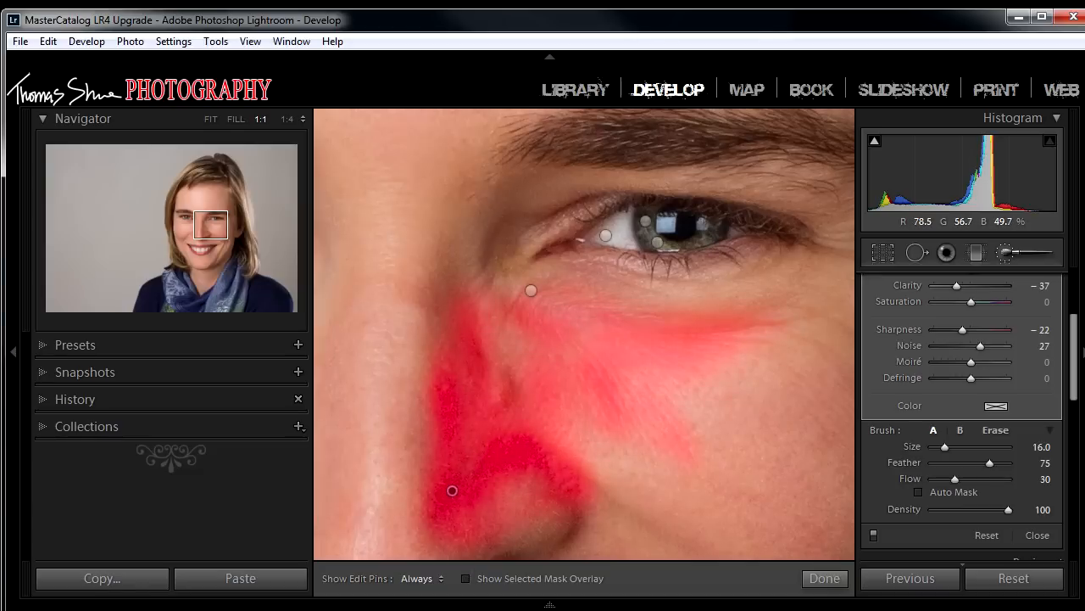
Hide the mask overlay and soften the skin around the outer eye and upper cheek on the shaded side.
key(o)
drag(712, 407, 504, 488)
key(h)
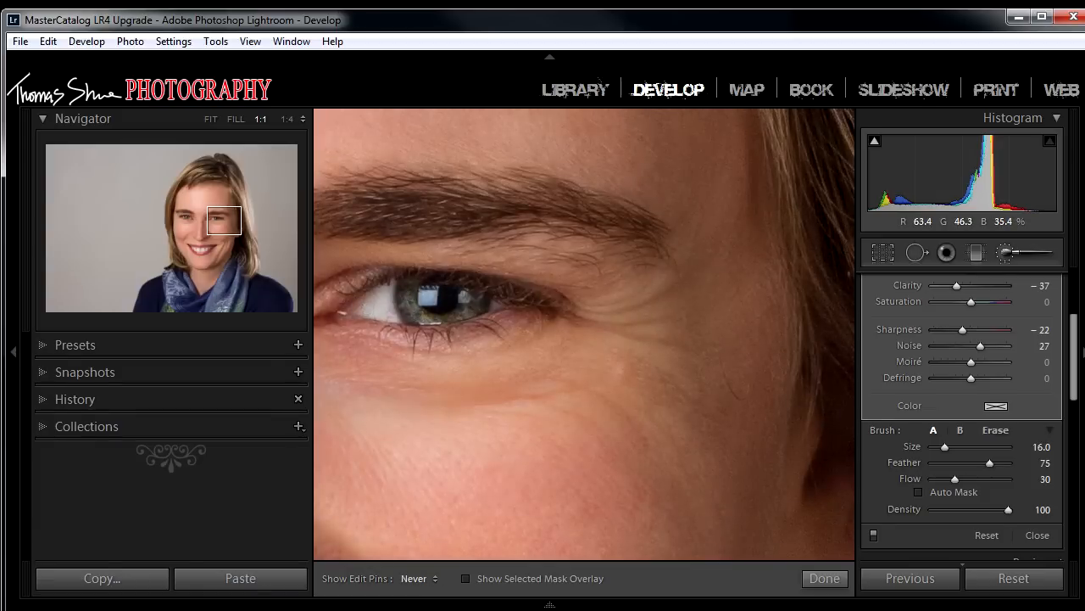
drag(679, 381, 637, 247)
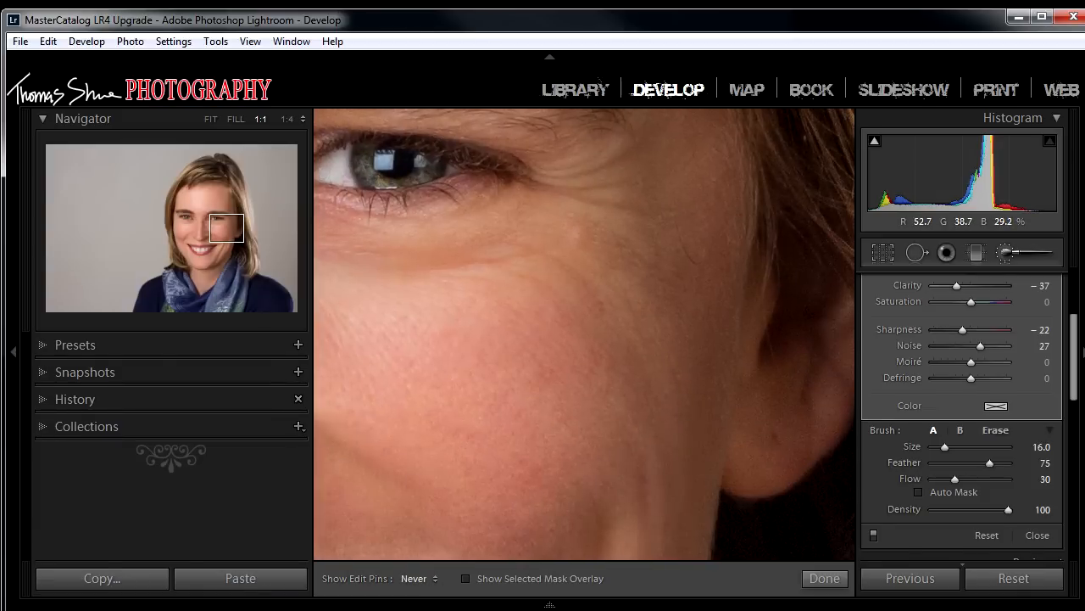
Soften the skin across the forehead, from the shaded side to the lit side.
key(h)
drag(638, 247, 668, 593)
drag(644, 314, 823, 457)
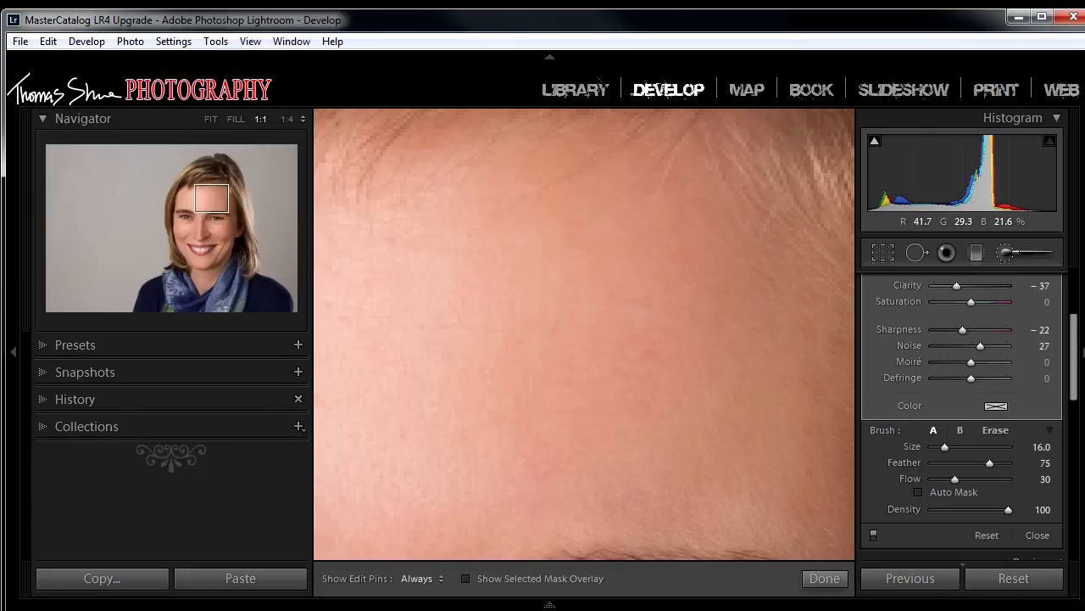
drag(576, 373, 763, 275)
drag(542, 322, 618, 403)
key(h)
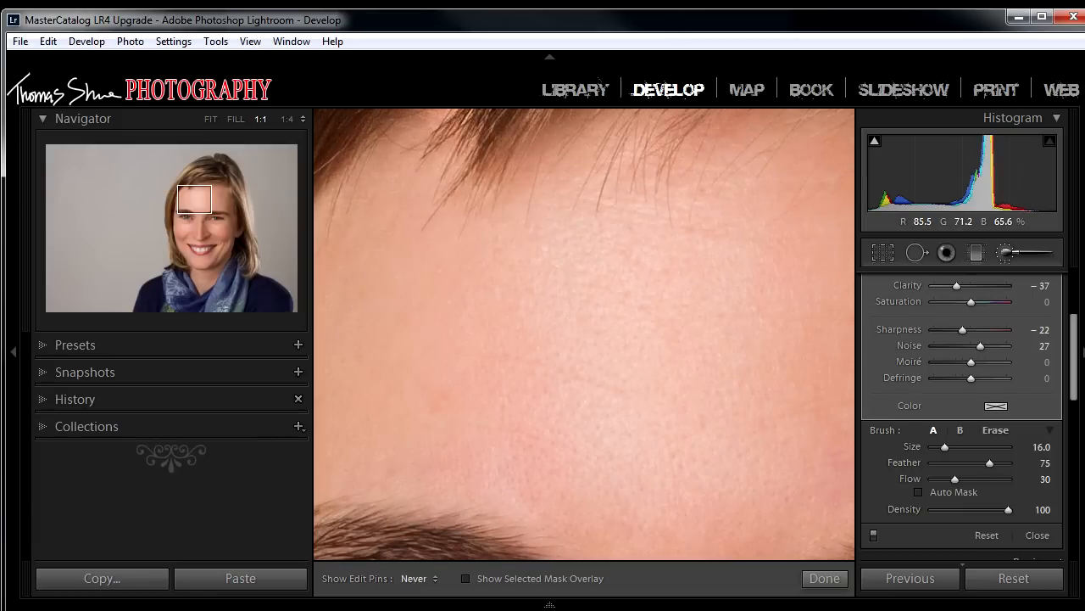
Soften the skin around the lit-side eyebrow and between the eyes.
key(h)
drag(542, 424, 648, 221)
key(h)
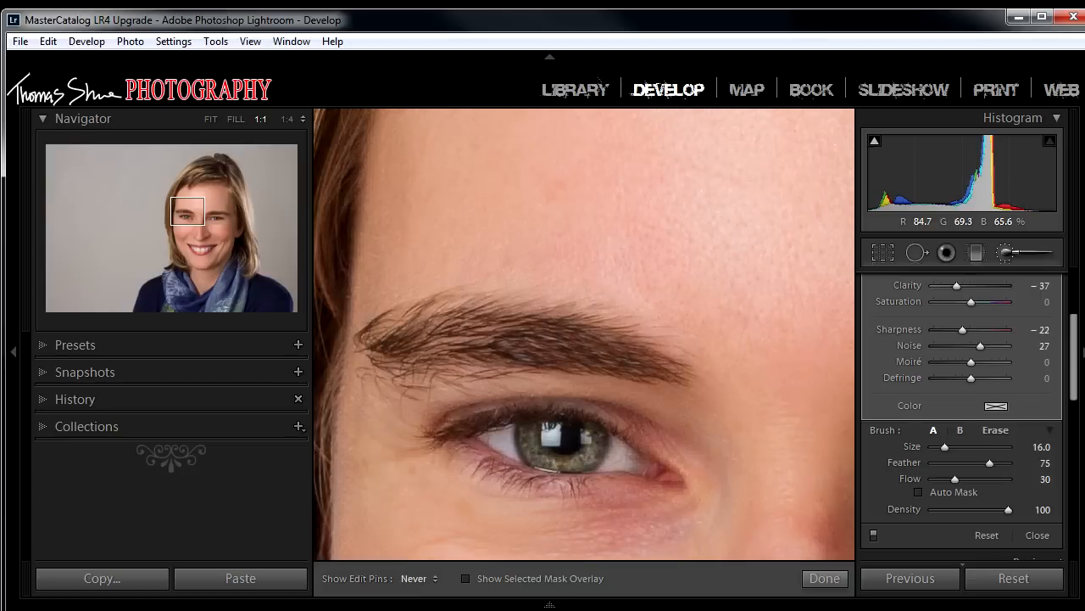
key(space)
drag(636, 279, 509, 387)
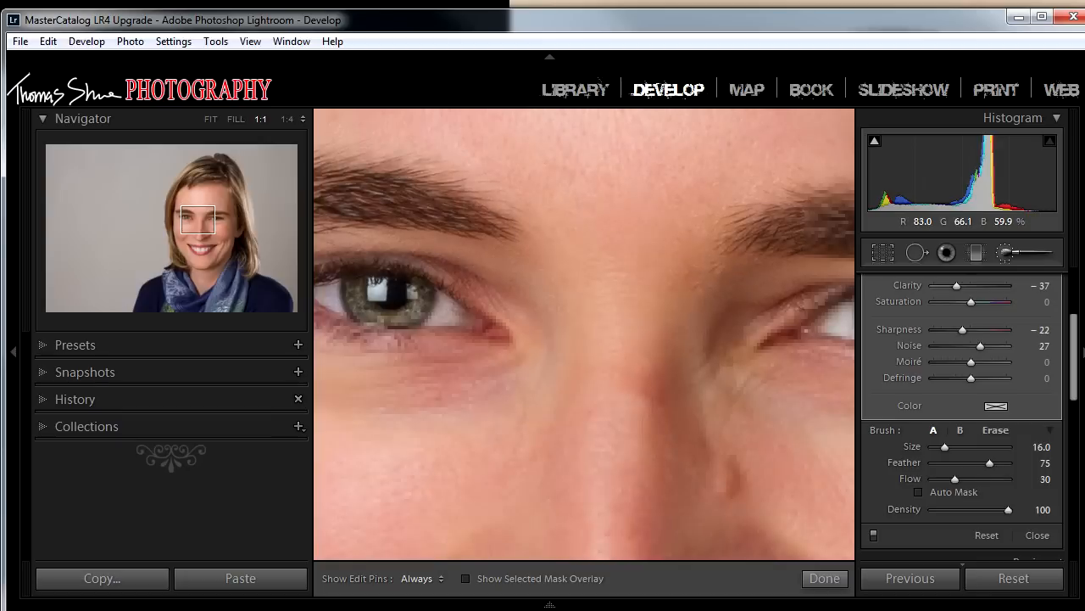
key(h)
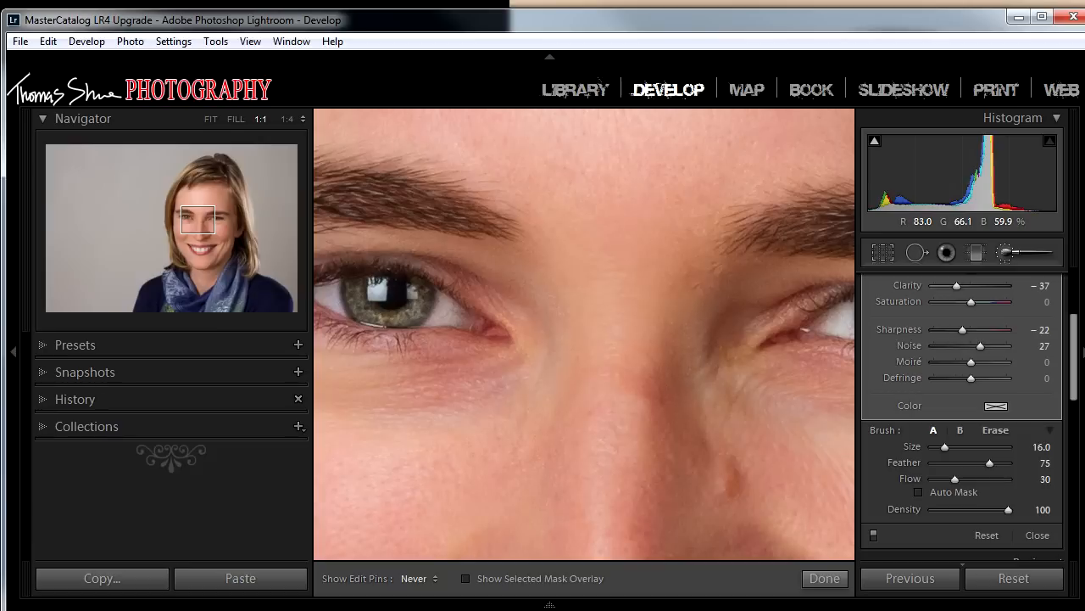
Enlarge the soft-skin brush to size 33 and soften the lit cheek below the eye.
key(space)
drag(508, 339, 714, 246)
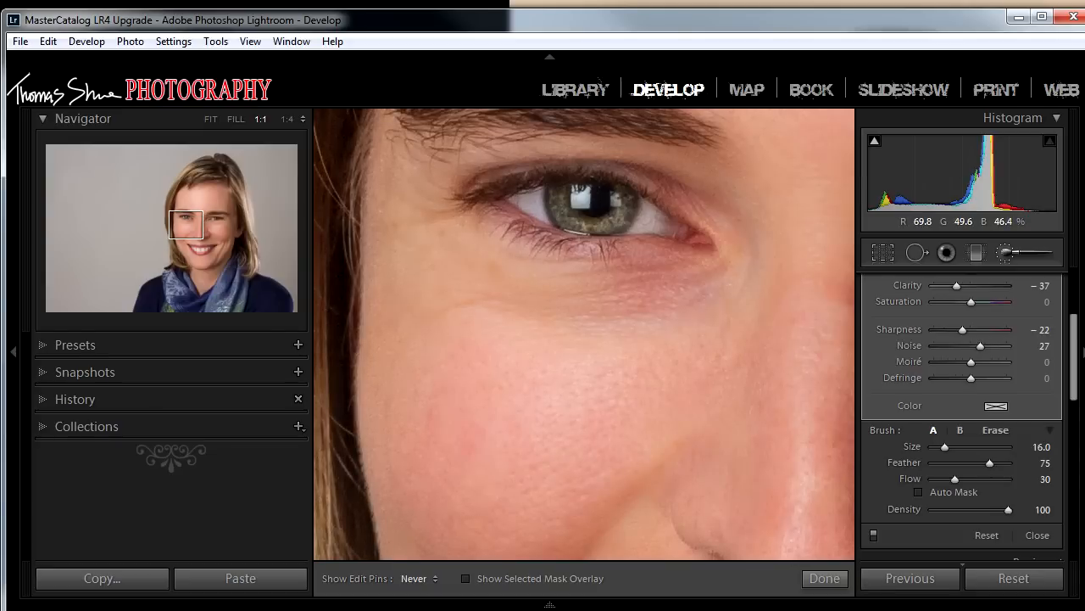
key(h)
key(h)
key(h)
scroll(585, 334, up, 17)
key(h)
Soften the lower cheek and jaw beside the mouth on the lit side.
drag(585, 381, 562, 264)
drag(564, 356, 530, 242)
key(h)
drag(577, 373, 584, 213)
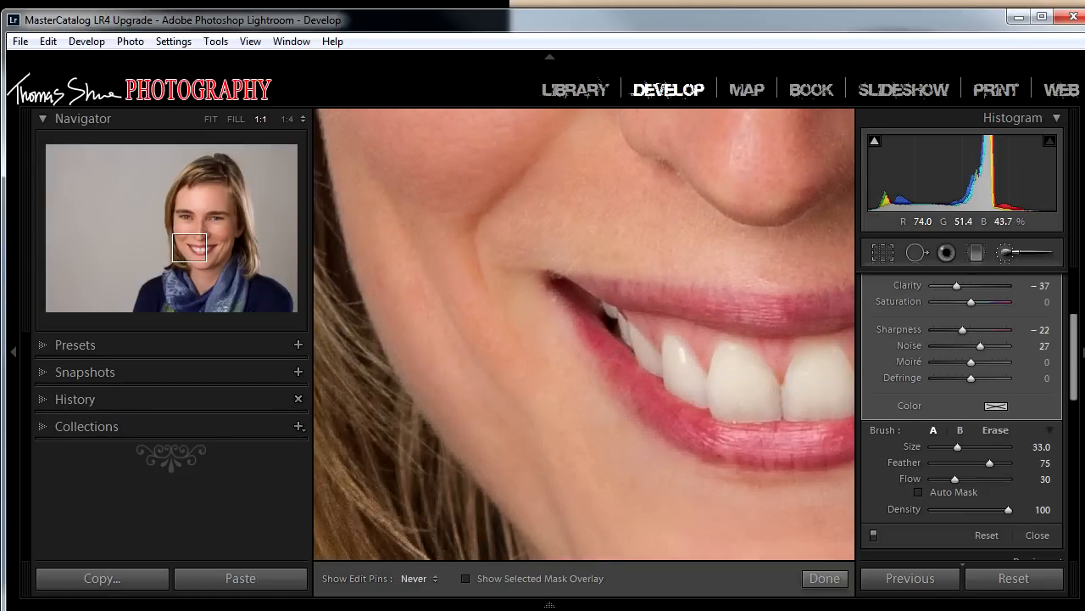
Reduce the soft-skin brush to size 23 and soften the nose and the adjoining lit cheek.
drag(625, 204, 526, 484)
scroll(585, 334, down, 10)
key(h)
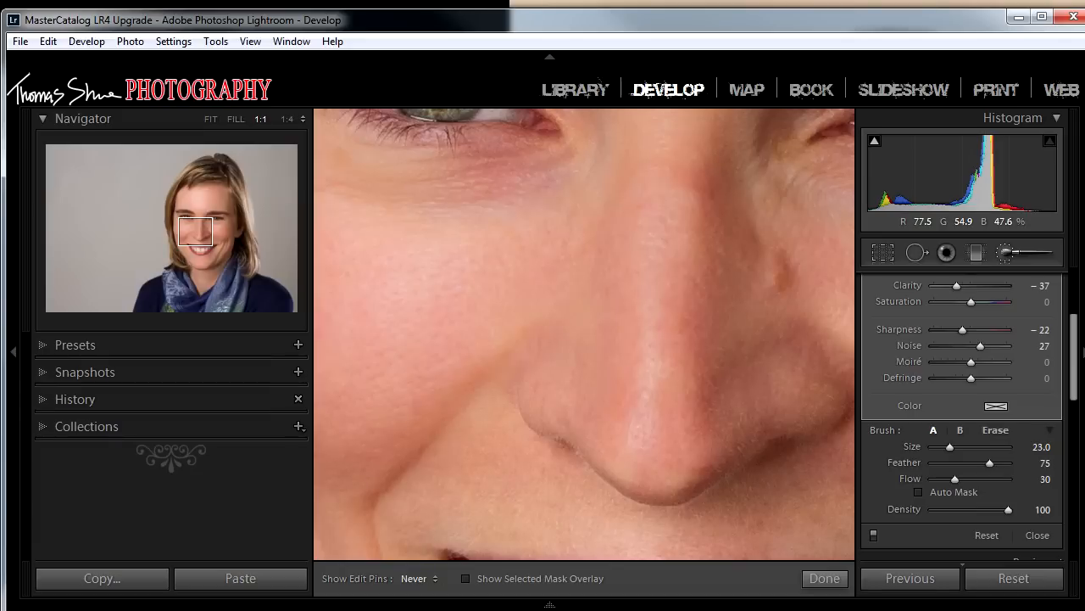
Reduce the soft-skin brush to size 17 and soften the skin between the nose and the upper lip.
key(h)
drag(611, 407, 553, 250)
key(bracketleft)
key(bracketleft)
key(bracketleft)
key(bracketleft)
key(bracketleft)
key(bracketleft)
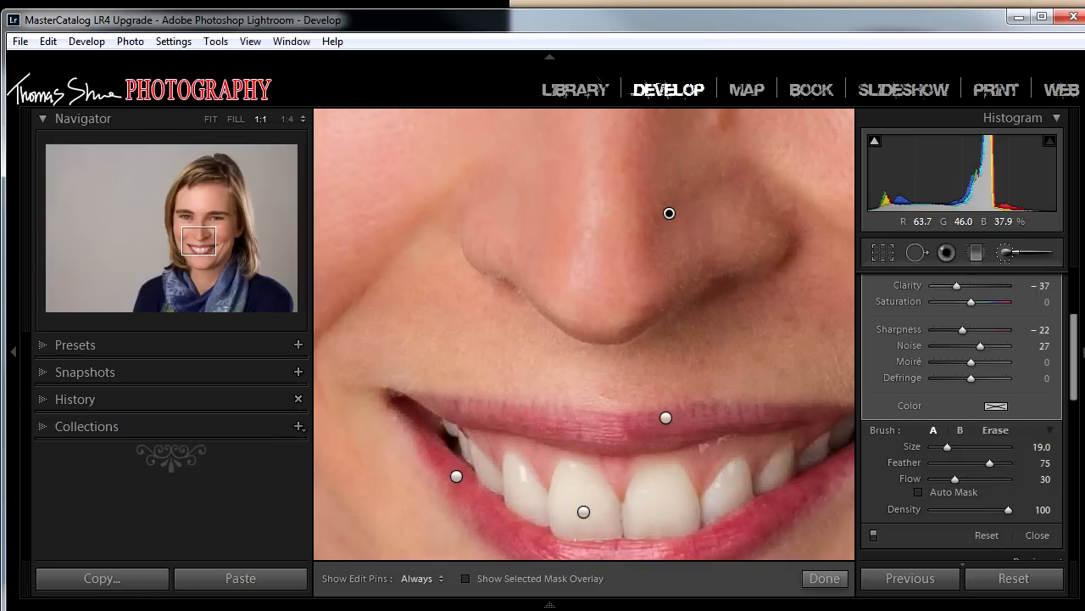
key(h)
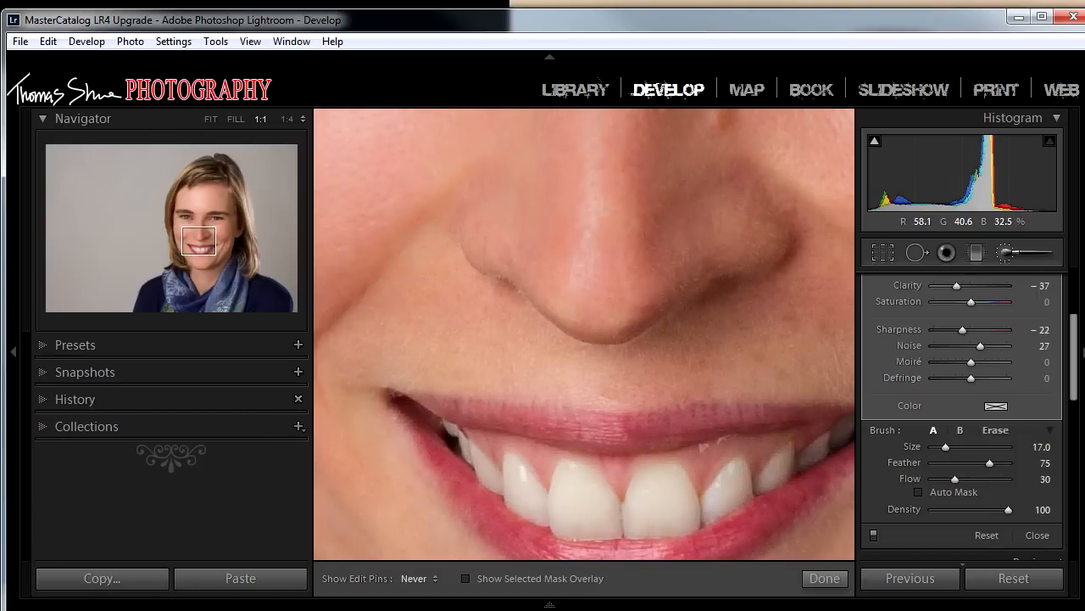
Reduce the soft-skin brush to size 11 and soften the smile lines beside the mouth on the shaded cheek.
key(h)
drag(627, 373, 588, 251)
key(bracketleft)
key(bracketleft)
key(bracketleft)
key(bracketleft)
key(bracketleft)
key(bracketleft)
drag(585, 449, 589, 299)
drag(729, 313, 404, 467)
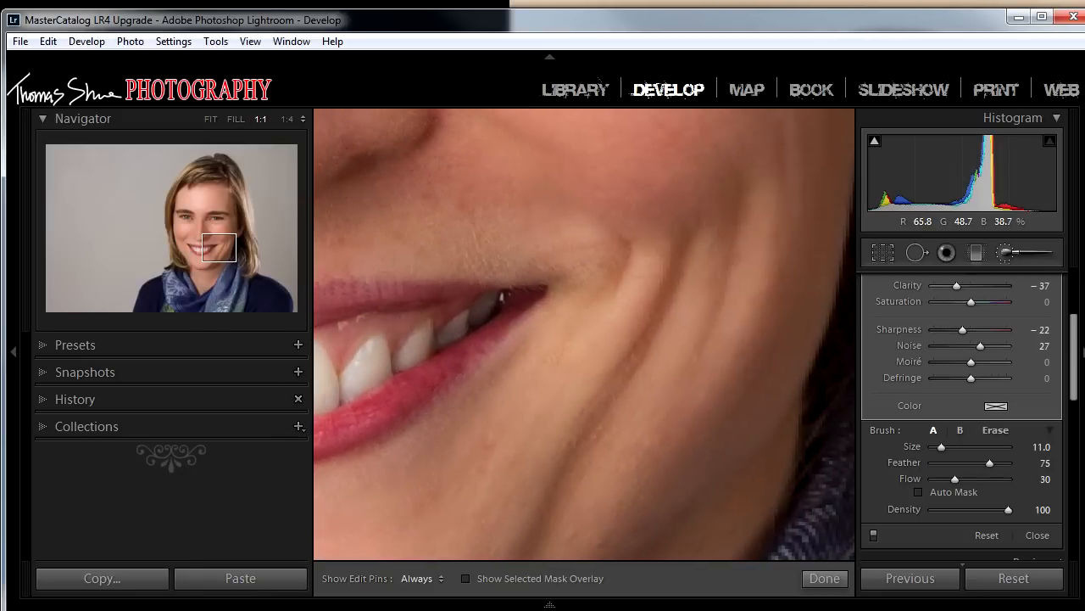
key(h)
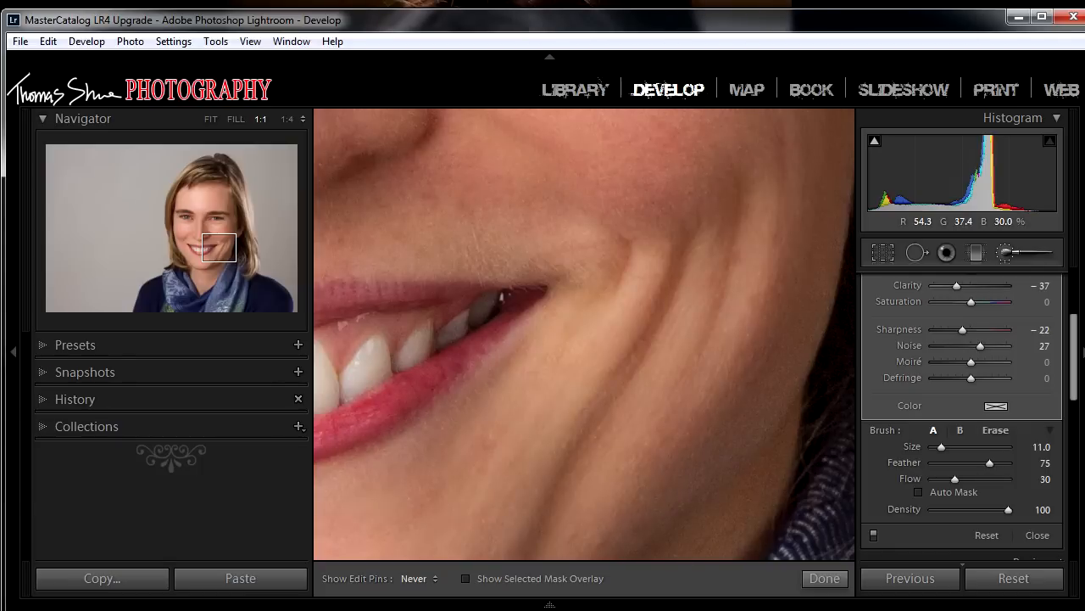
Soften the skin around the lower cheek and chin, fit the whole photo in view and exit the Adjustment Brush.
key(h)
drag(542, 407, 669, 179)
key(h)
key(space)
drag(509, 399, 682, 256)
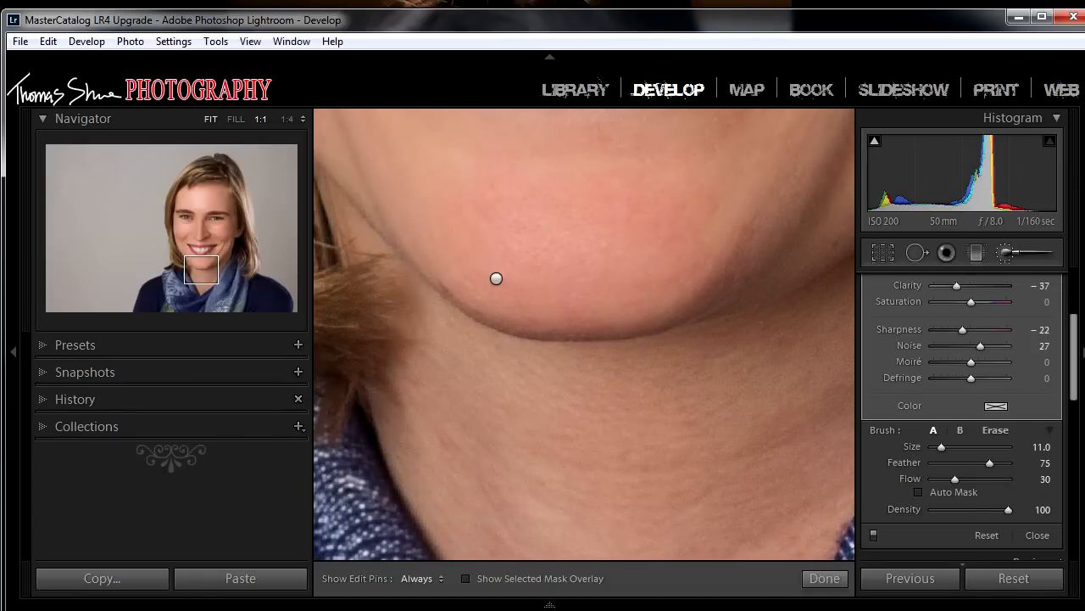
click(210, 118)
key(k)
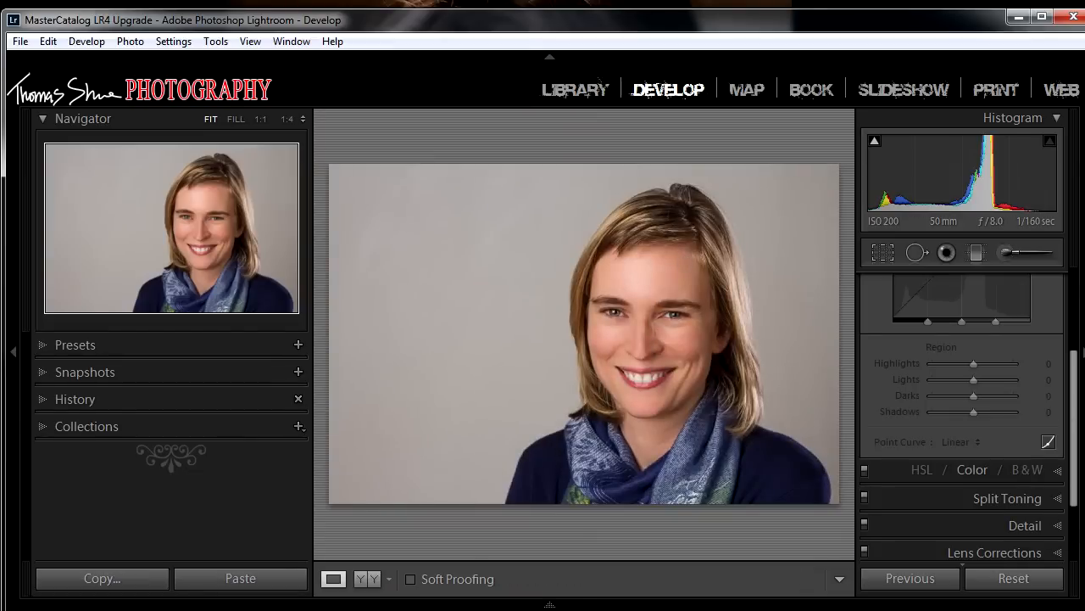
In the manual lens corrections, set the lens vignetting amount to −74 and the midpoint to 1.
scroll(963, 415, down, 4)
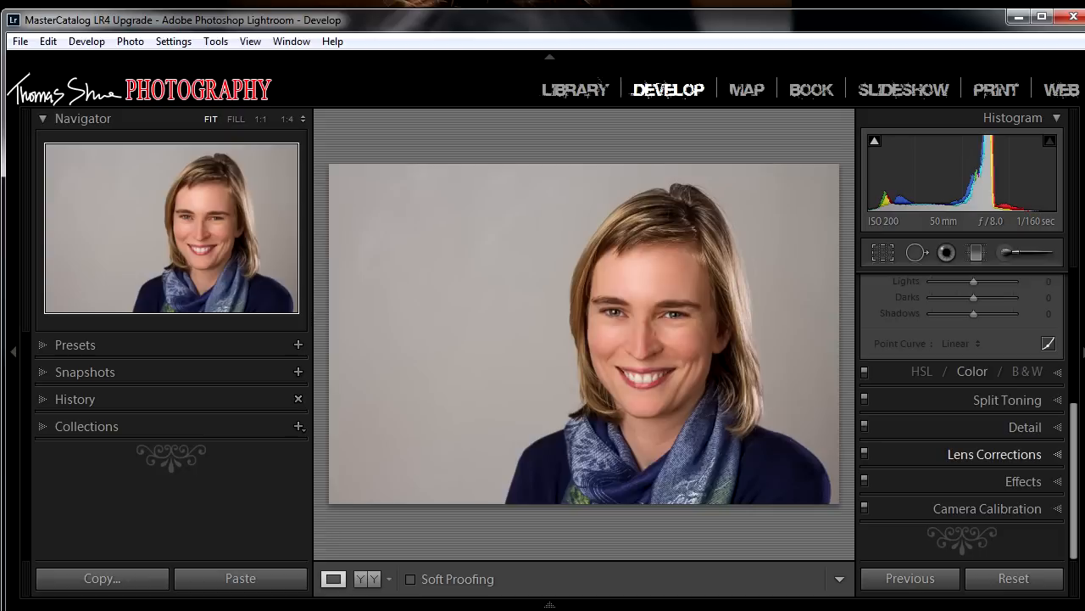
click(995, 453)
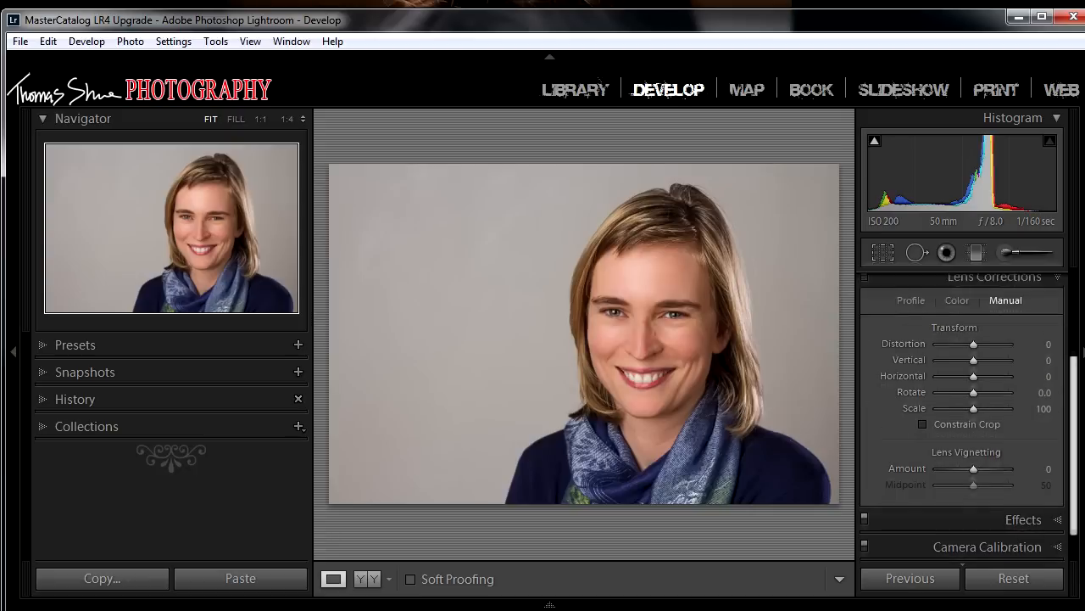
scroll(962, 399, up, 2)
click(911, 332)
click(958, 332)
click(1005, 332)
scroll(962, 398, down, 1)
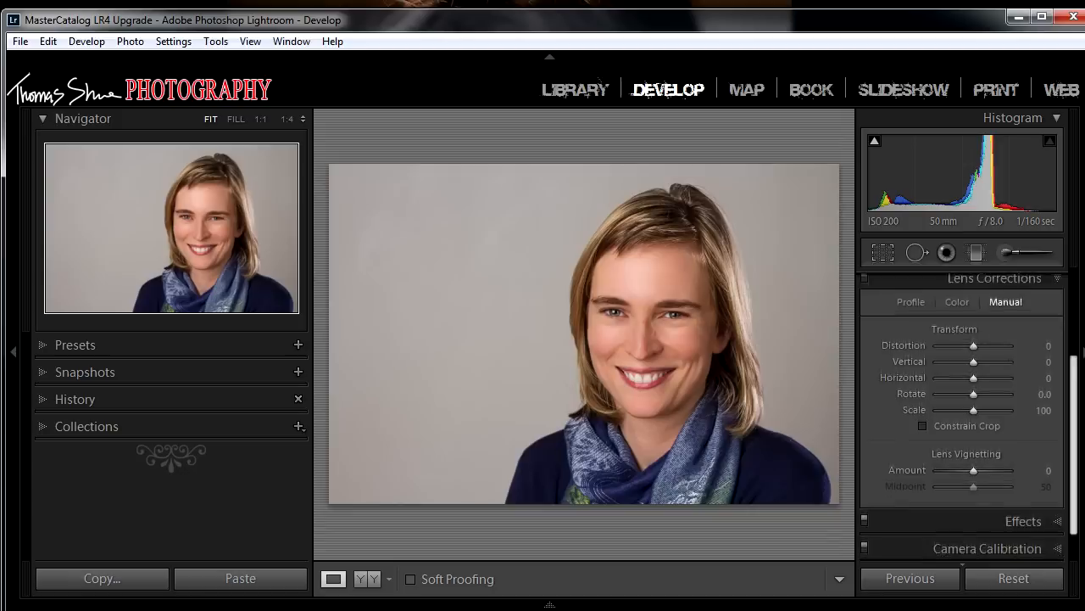
scroll(962, 399, down, 1)
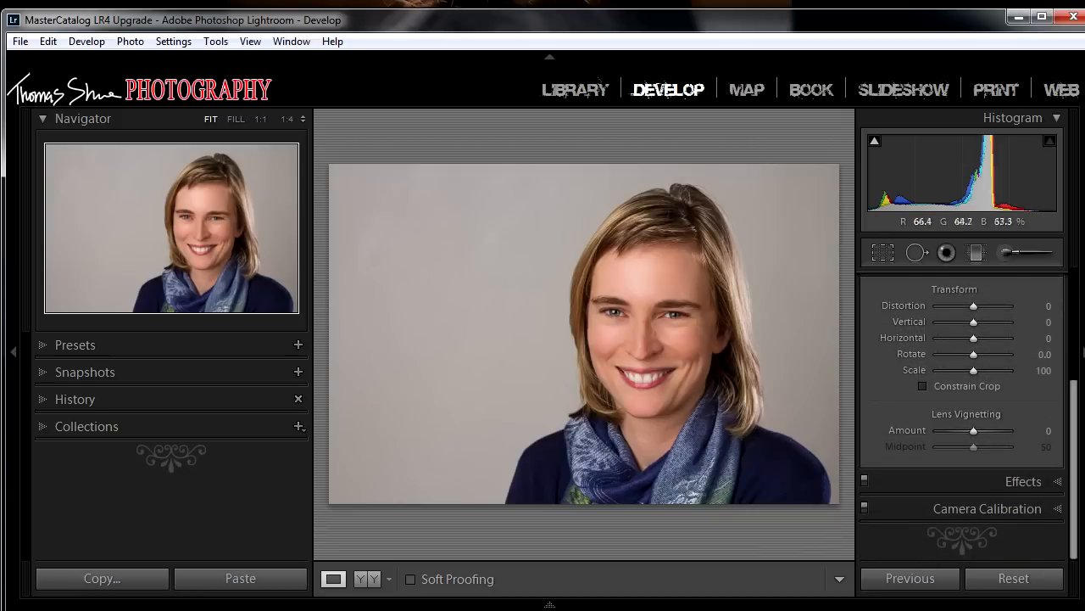
drag(974, 430, 947, 431)
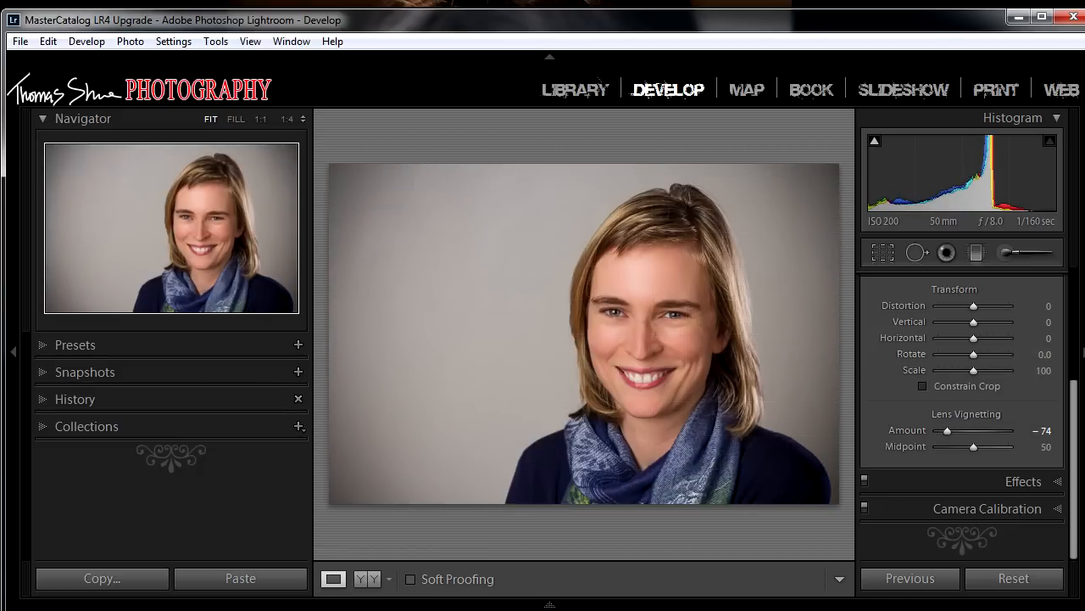
drag(973, 446, 938, 446)
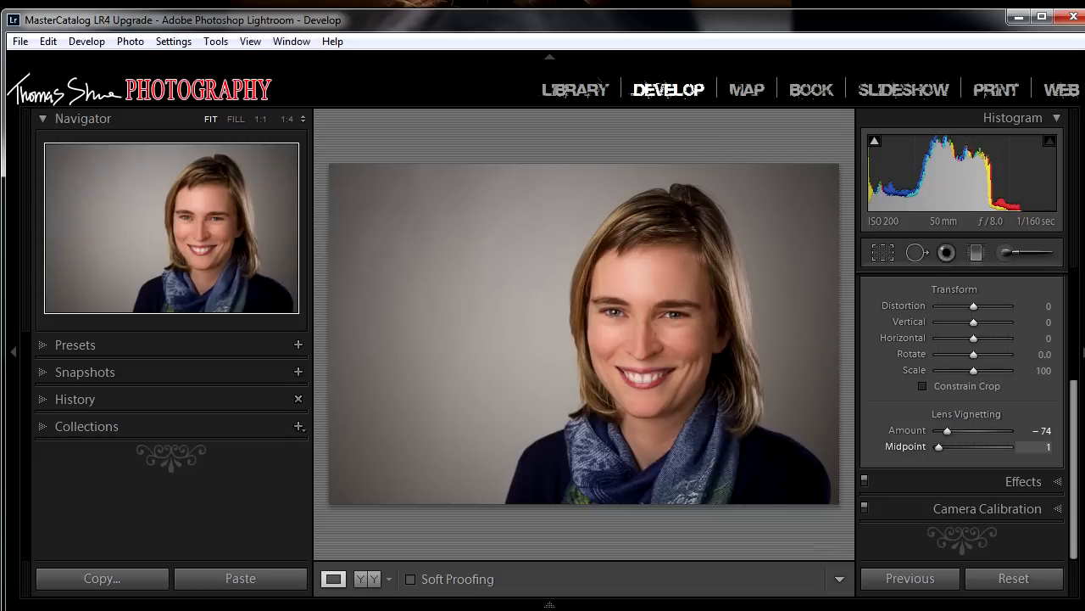